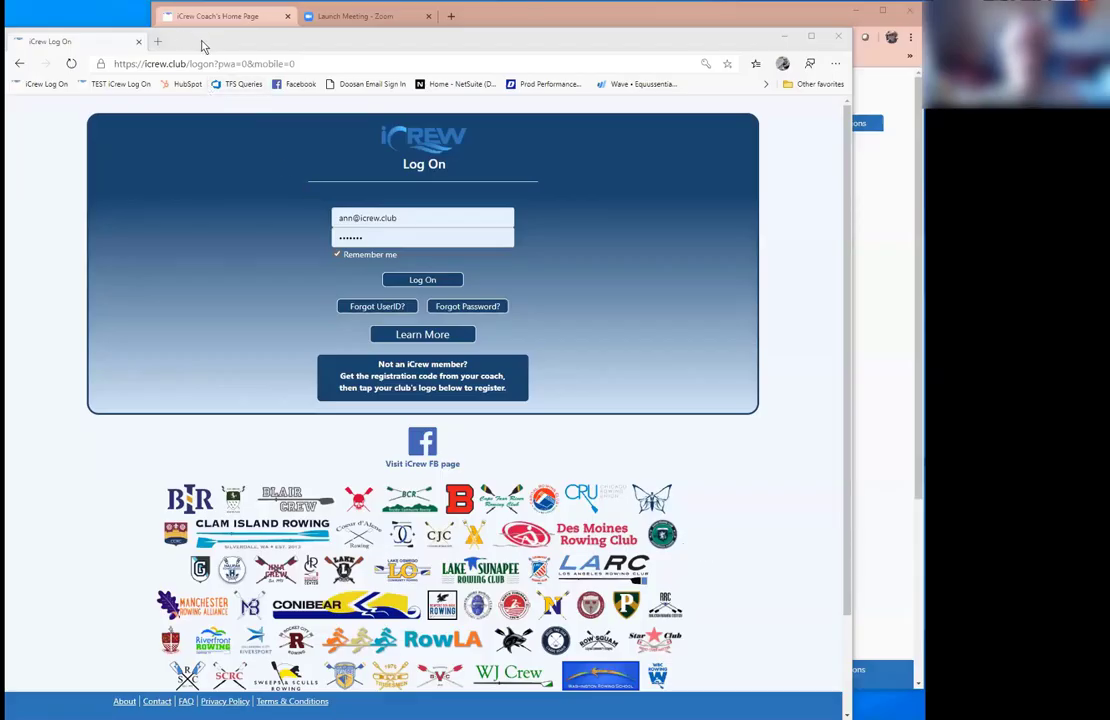
Step: Sign in to the iCrew member home page and look over the session plan
left_click(401, 284)
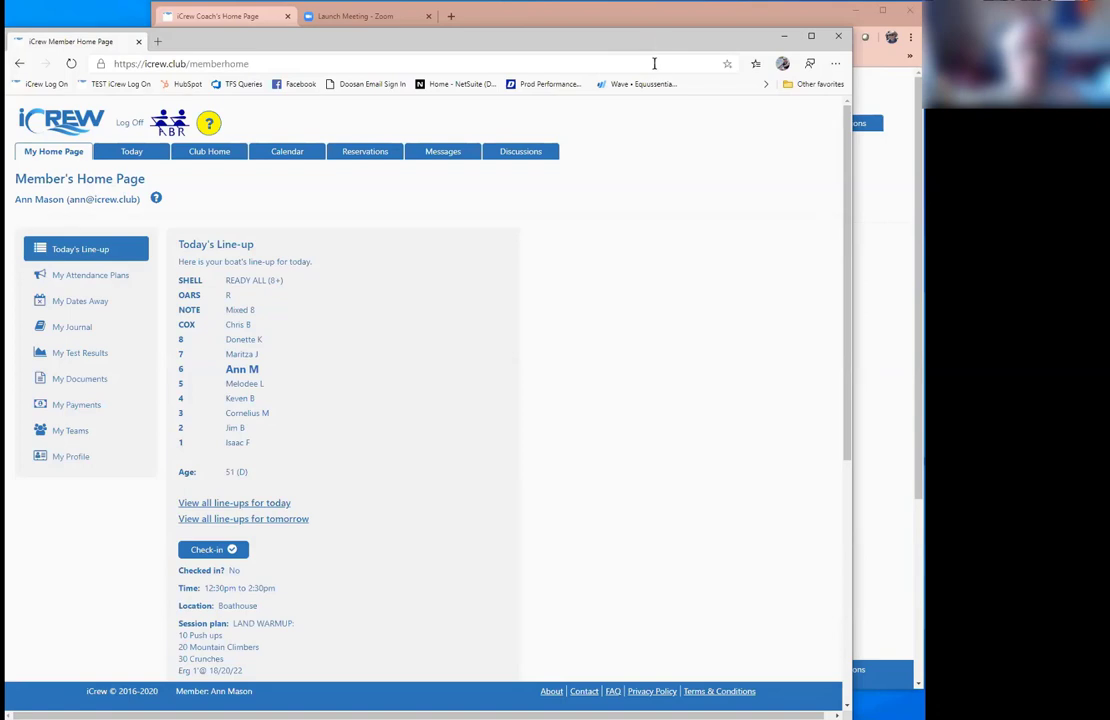
left_click_drag(657, 44, 661, 41)
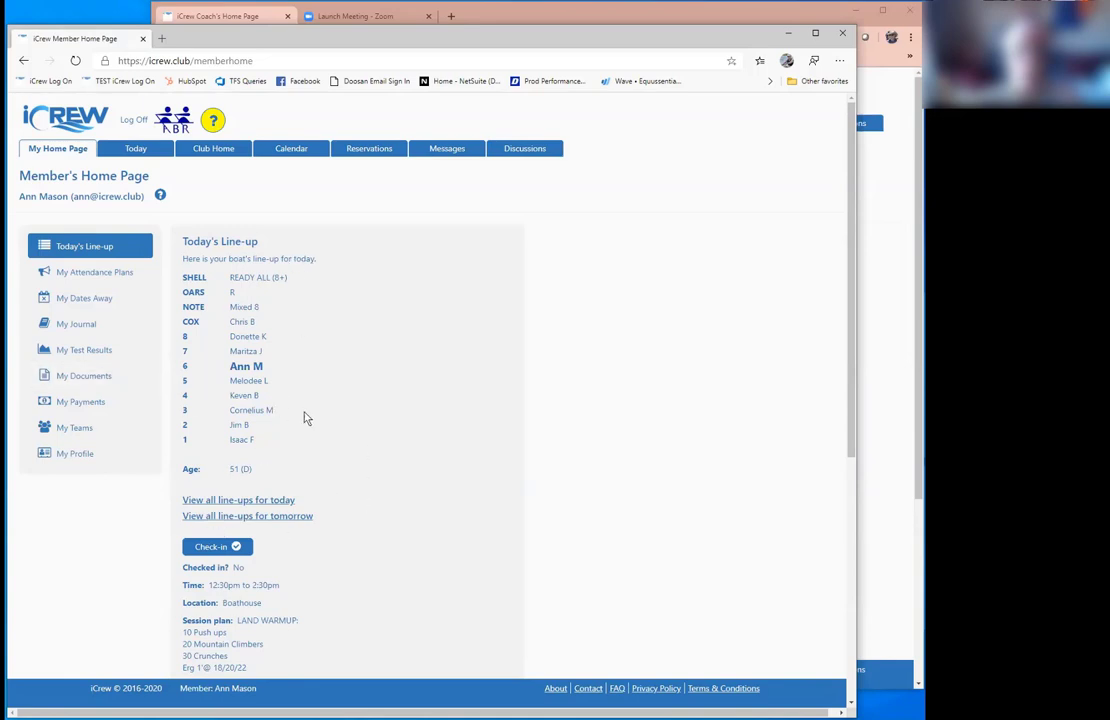
scroll(480, 416, "down", 5)
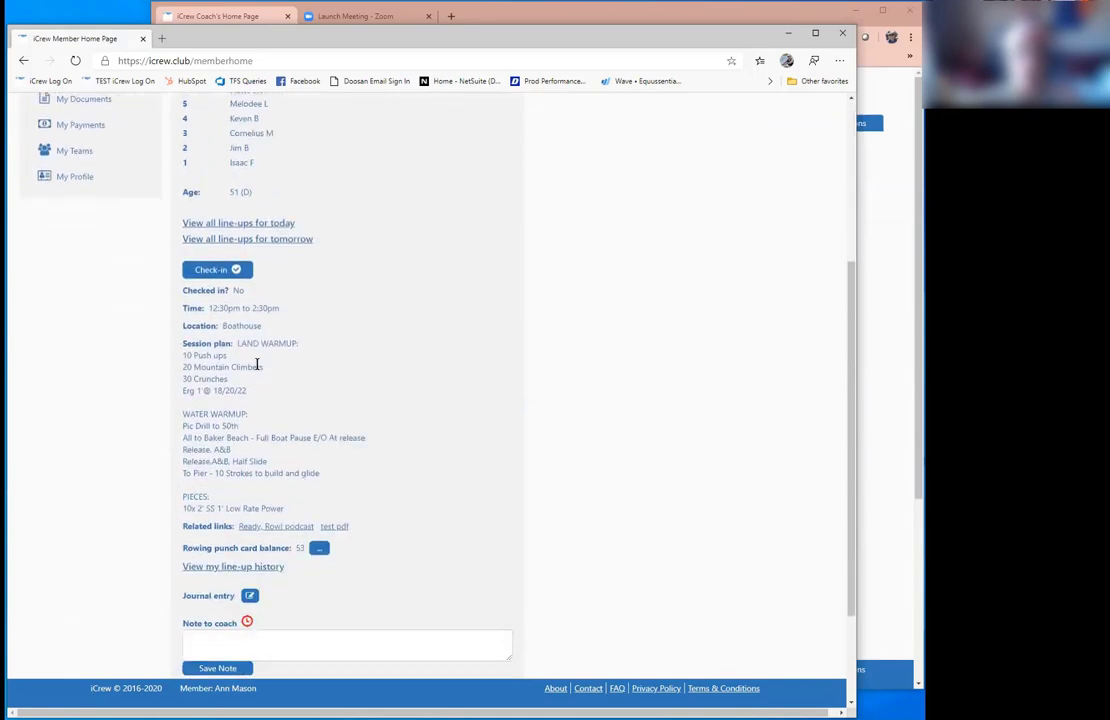
left_click_drag(236, 343, 310, 513)
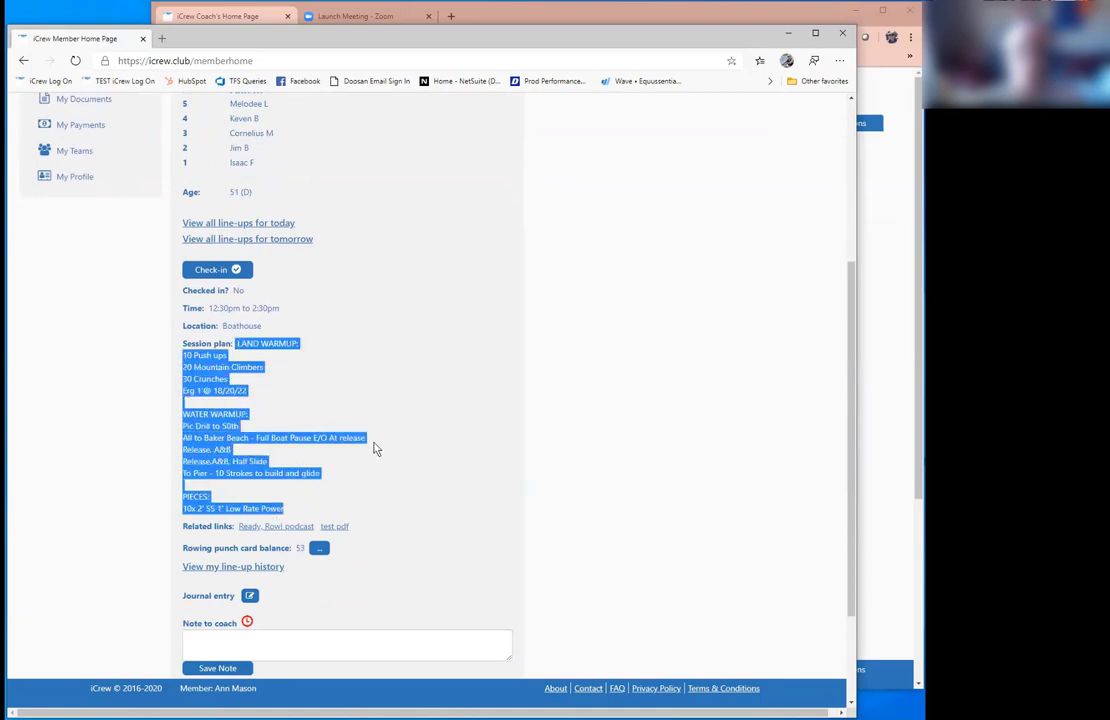
scroll(370, 455, "down", 3)
Step: Save the coach note 'I'm runnning late today, but I'll be there soon.'
left_click(248, 498)
type("I'm runnning late today, but I'll be there soon.")
left_click(230, 528)
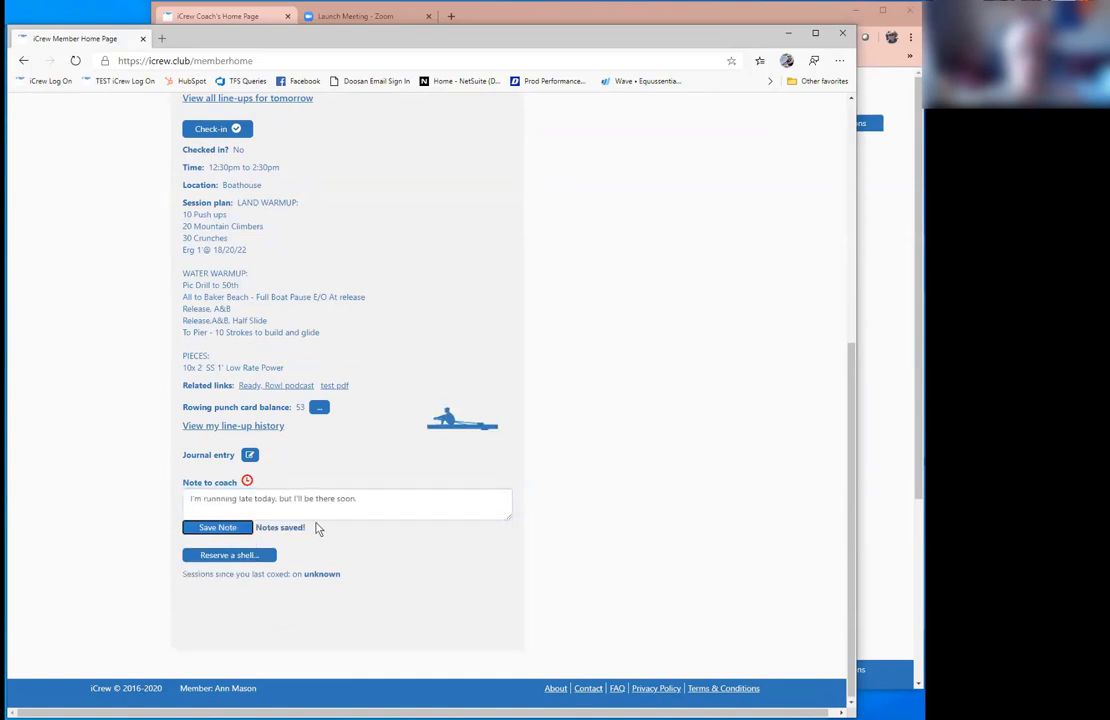
left_click_drag(851, 350, 822, 119)
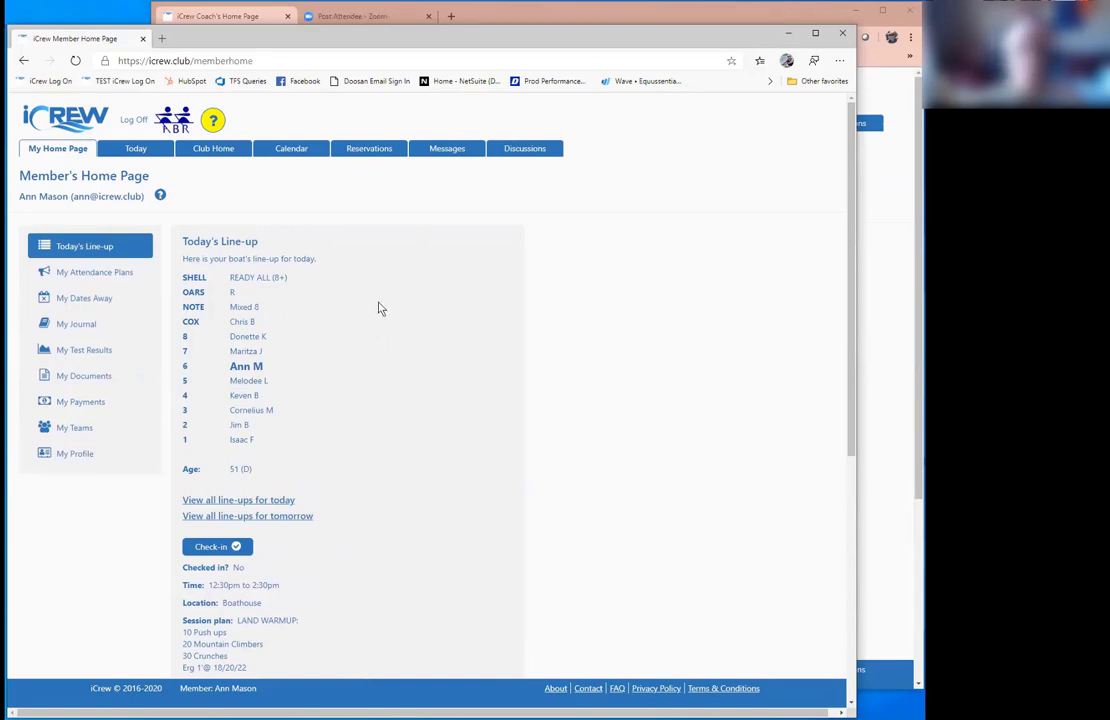
Step: Mark attendance for the Fri 04-17 practice and briefly expand the regatta sign-ups
left_click(93, 272)
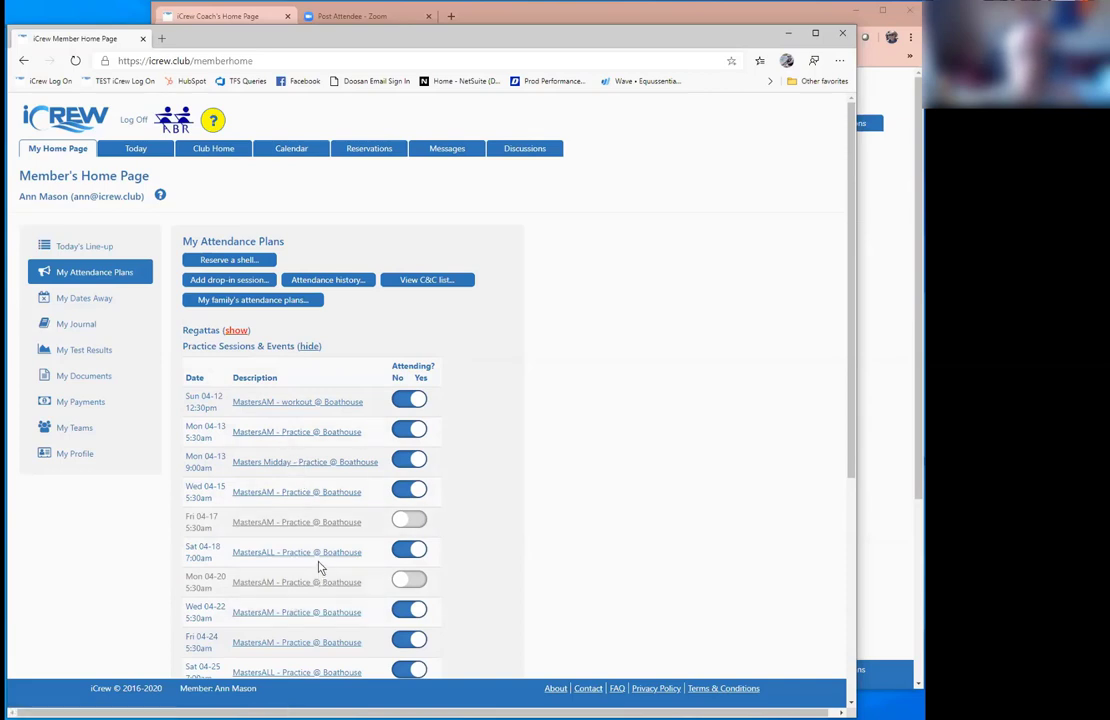
scroll(318, 566, "down", 2)
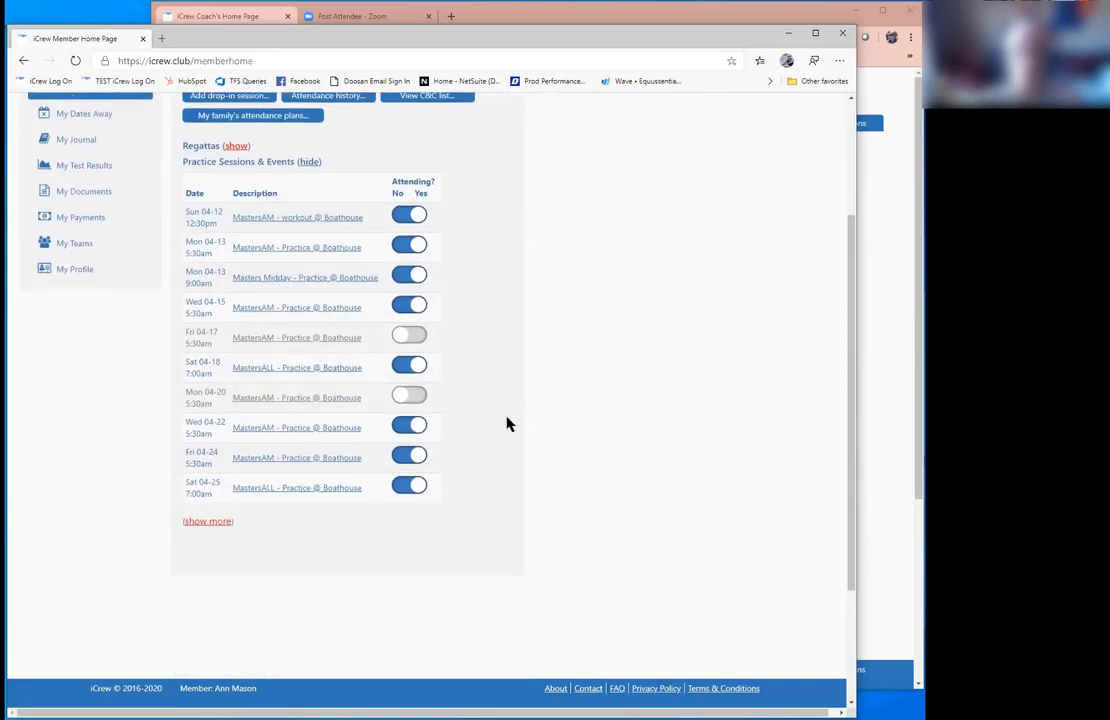
scroll(475, 440, "up", 2)
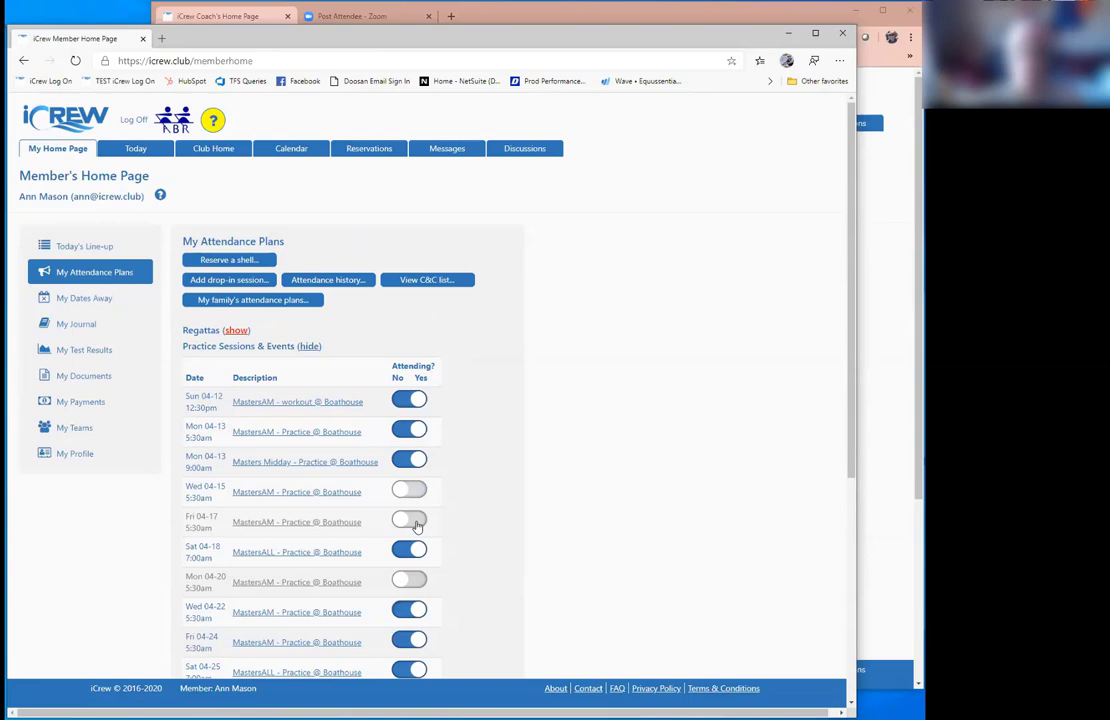
left_click(417, 528)
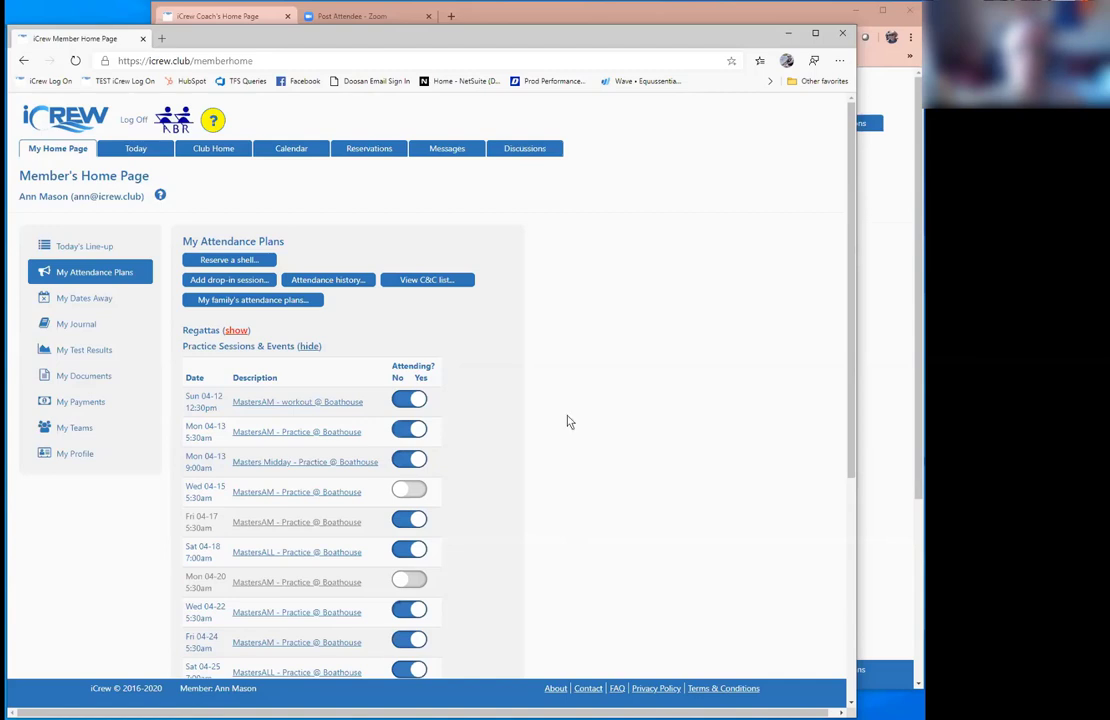
left_click(237, 331)
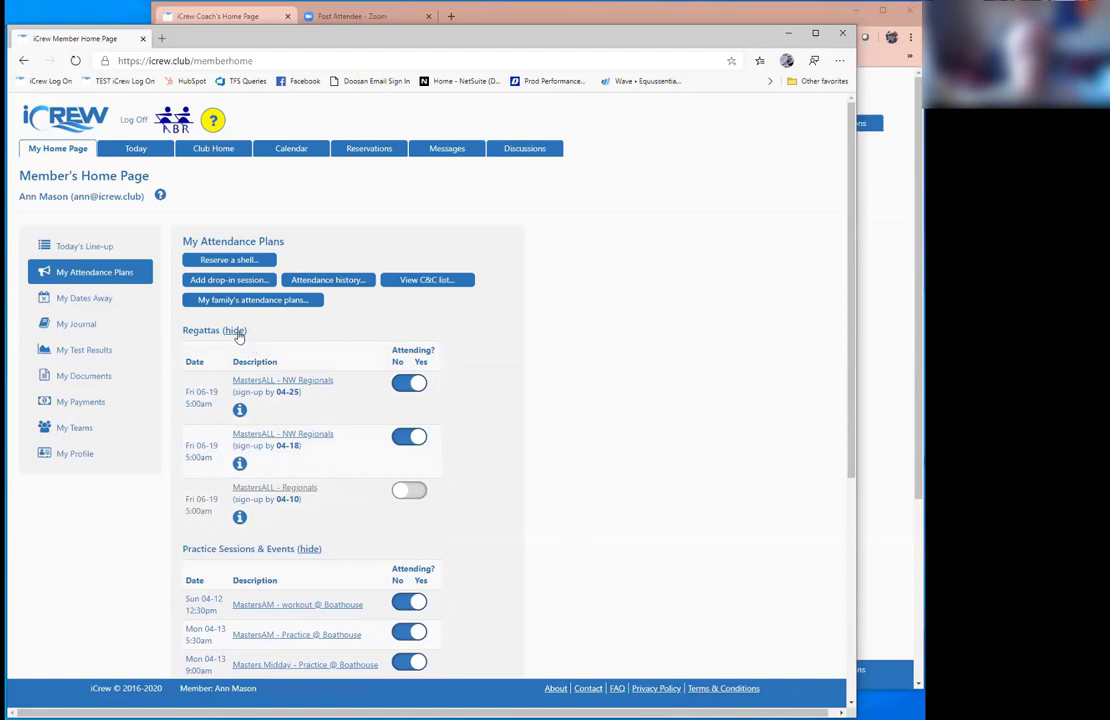
left_click(236, 331)
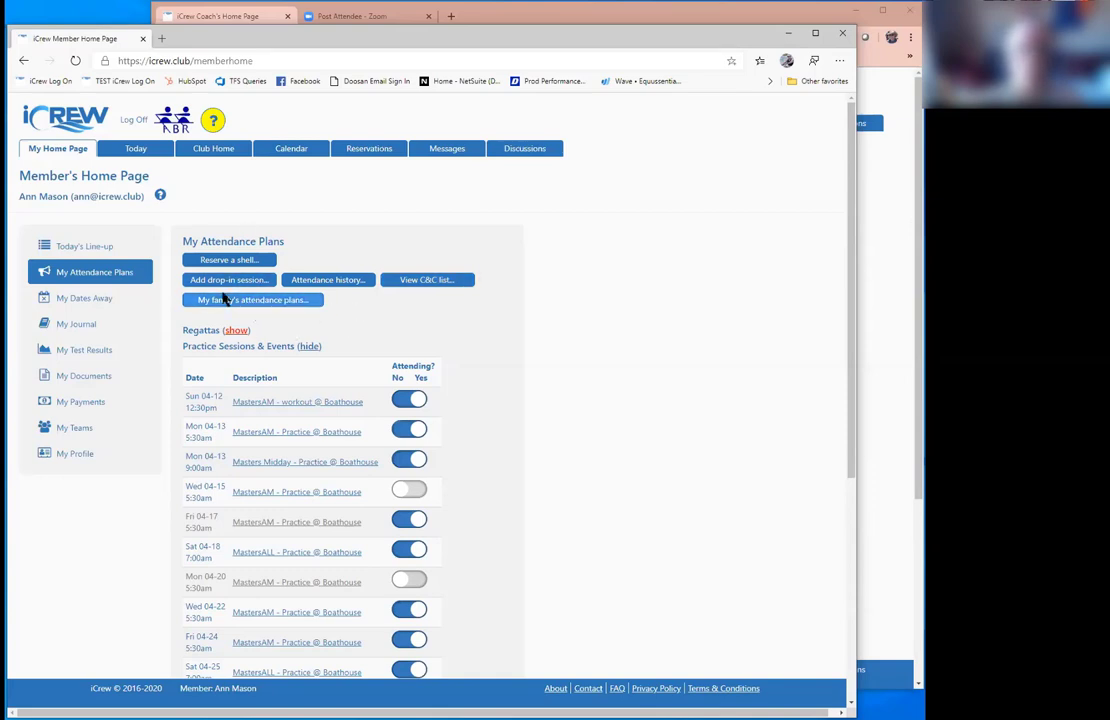
Step: Go through My Dates Away to My Journal and edit the 03-25-2020 entry
left_click(101, 298)
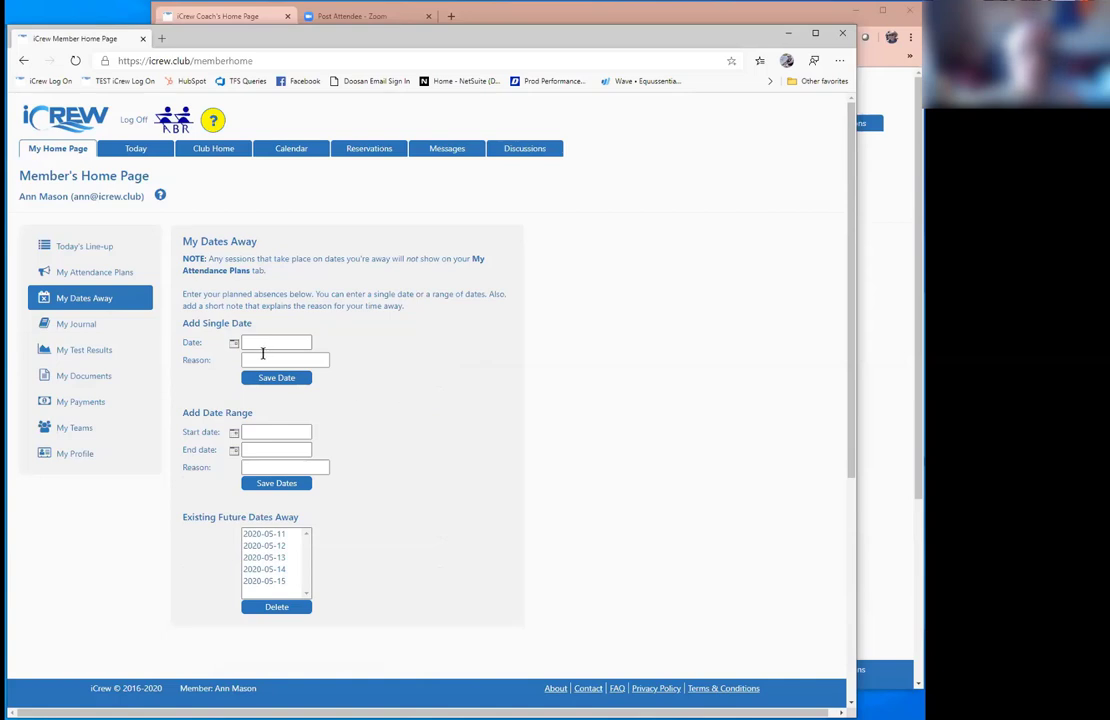
left_click(95, 326)
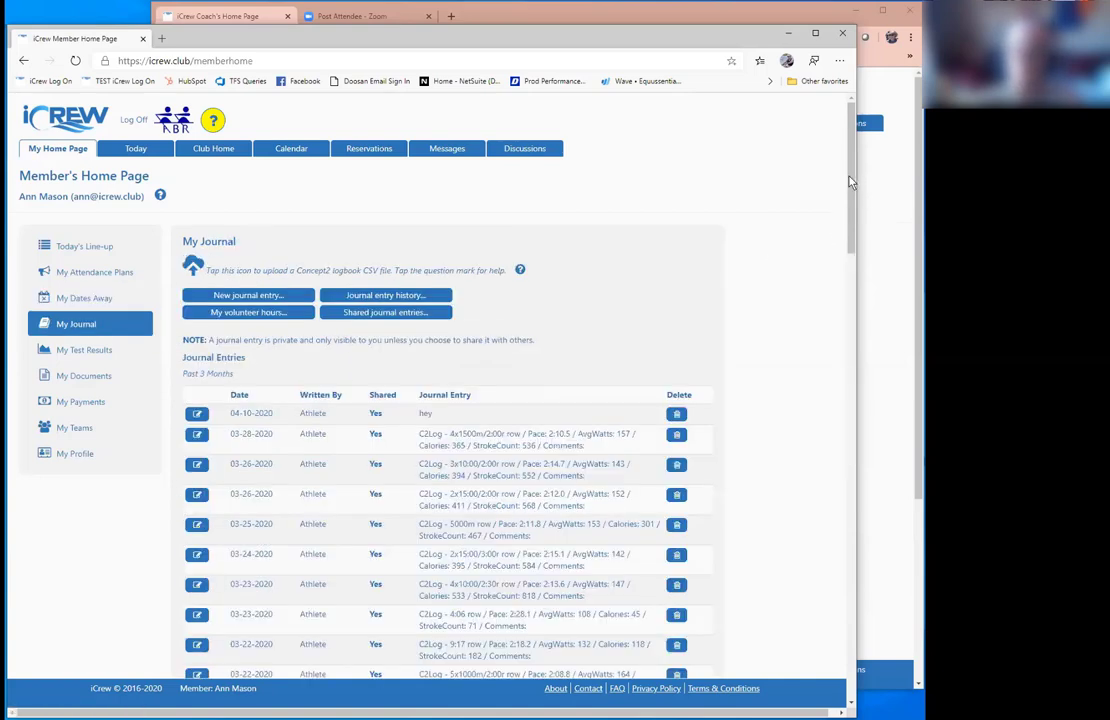
left_click_drag(850, 182, 866, 231)
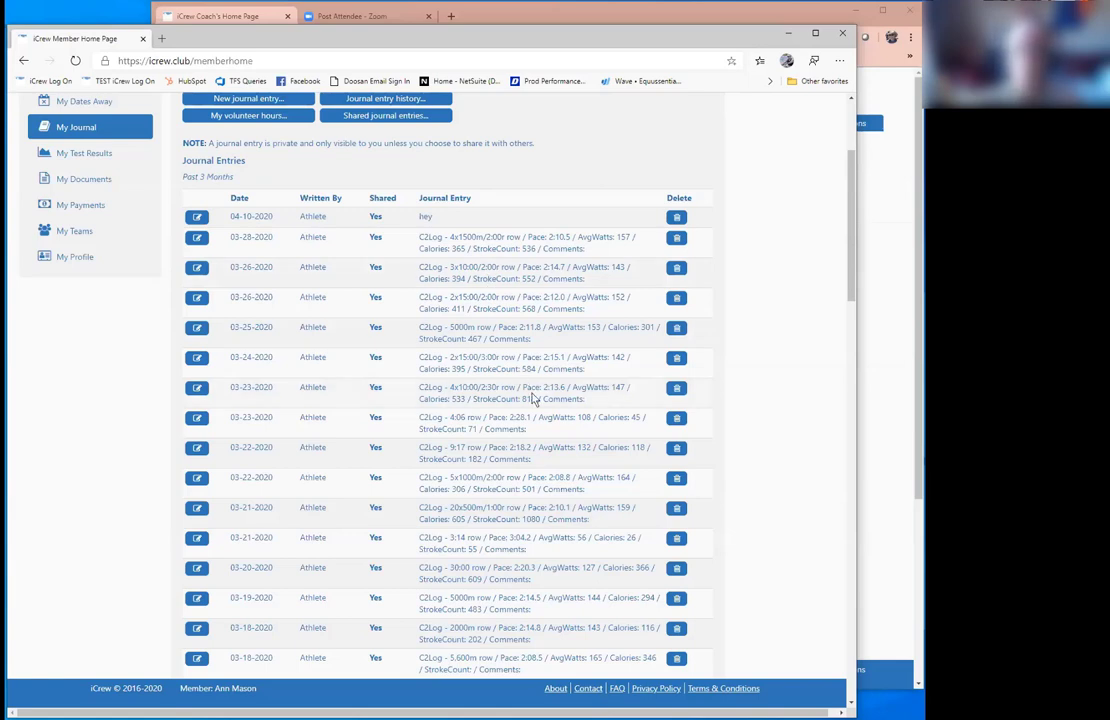
left_click(197, 327)
Step: Review the entry's erg meters, time, SPM, notes and volunteer activity types
scroll(391, 401, "down", 3)
double_click(177, 466)
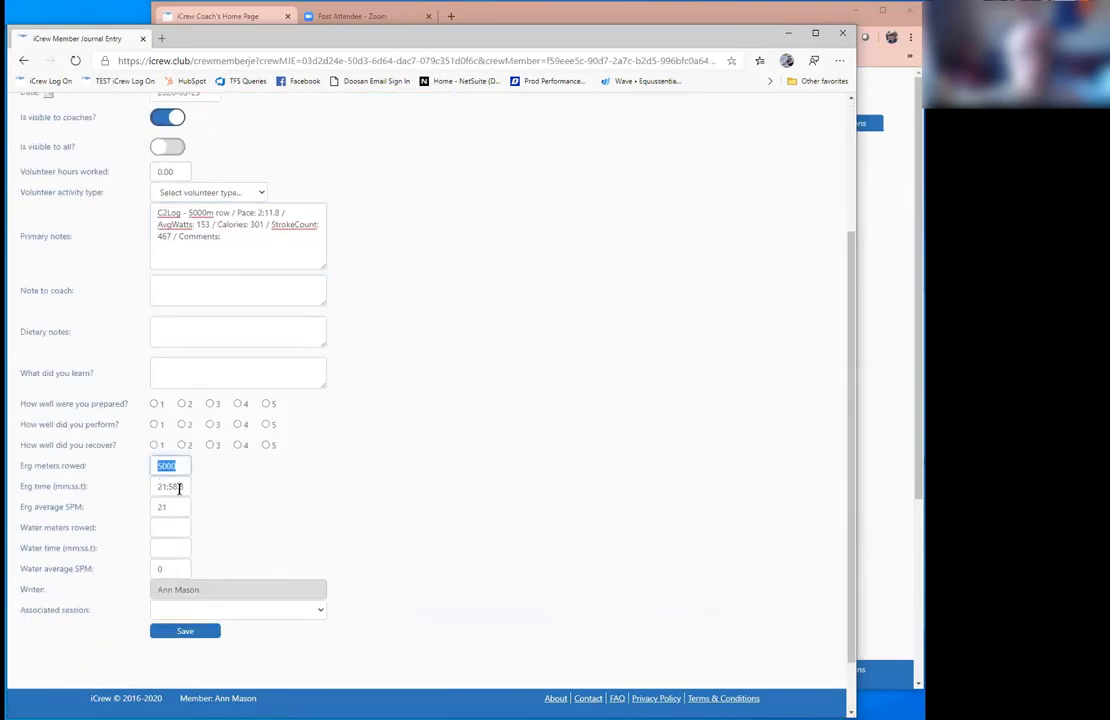
key("Tab")
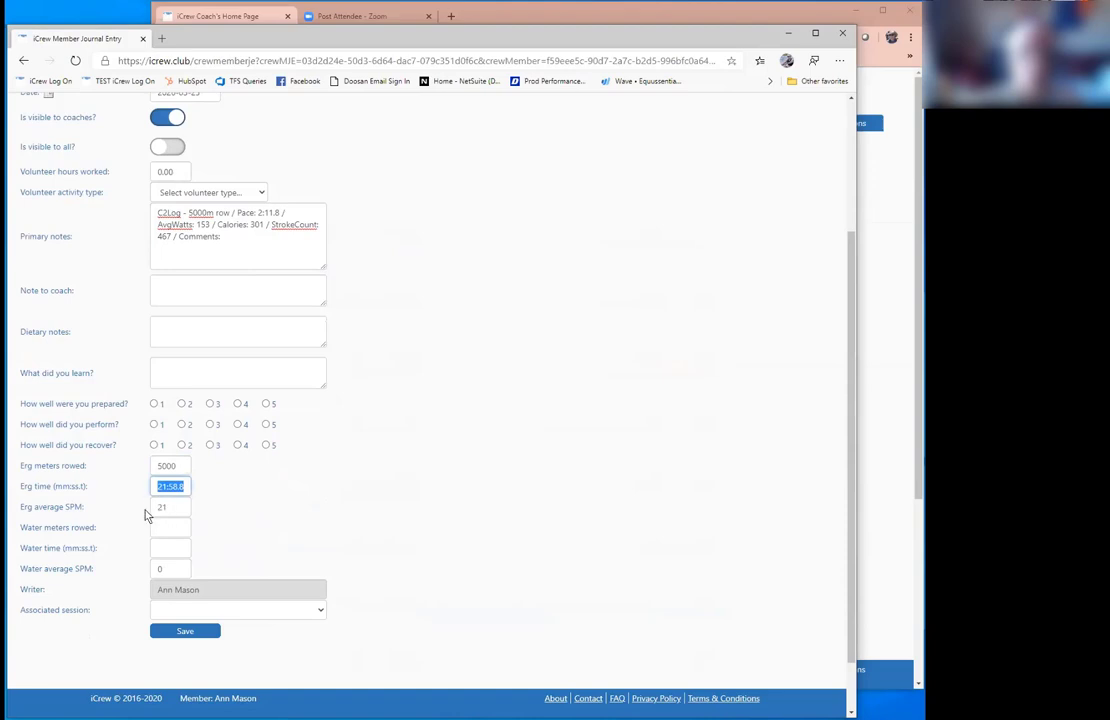
key("Tab")
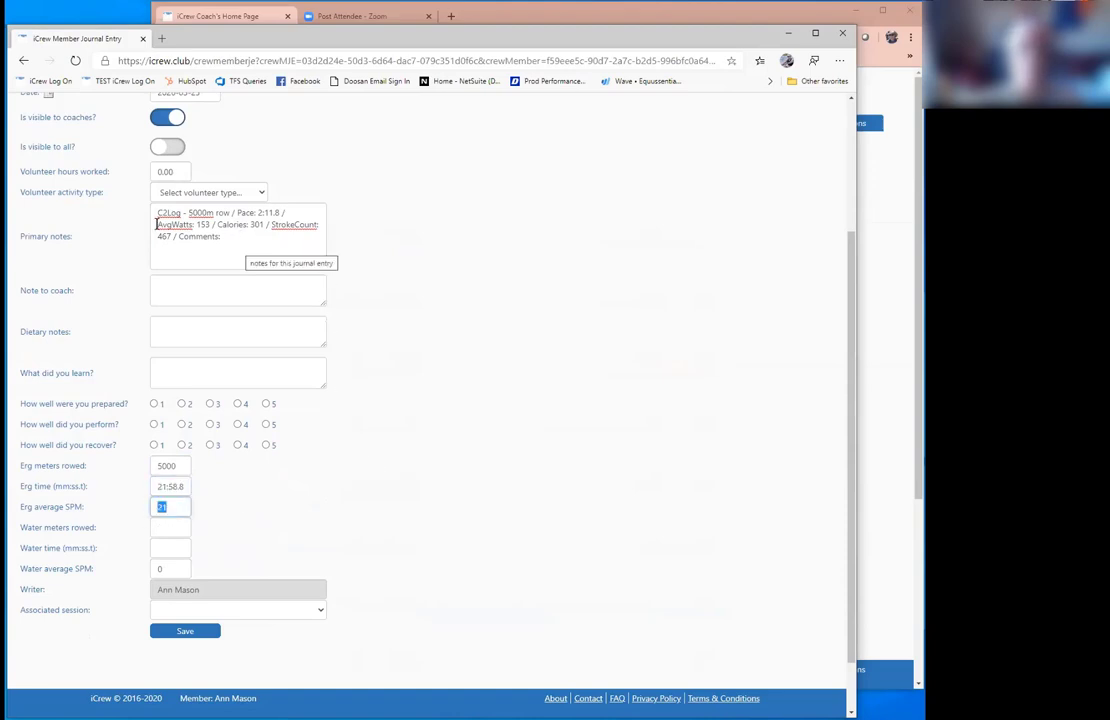
left_click_drag(239, 237, 141, 213)
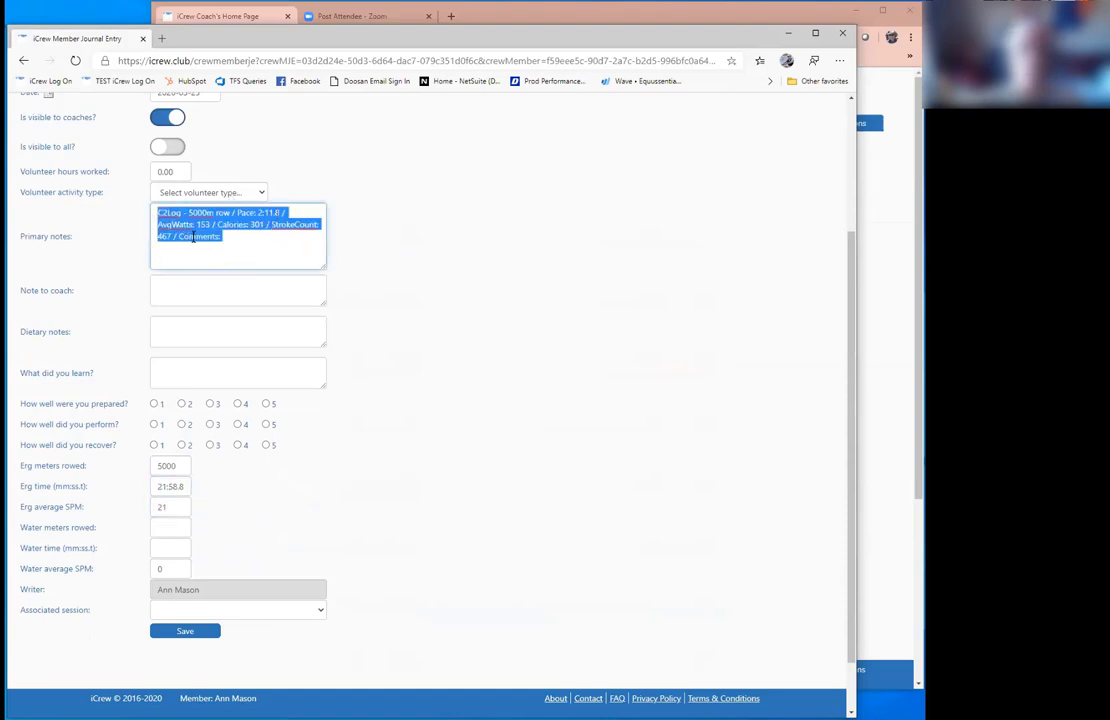
scroll(618, 285, "up", 3)
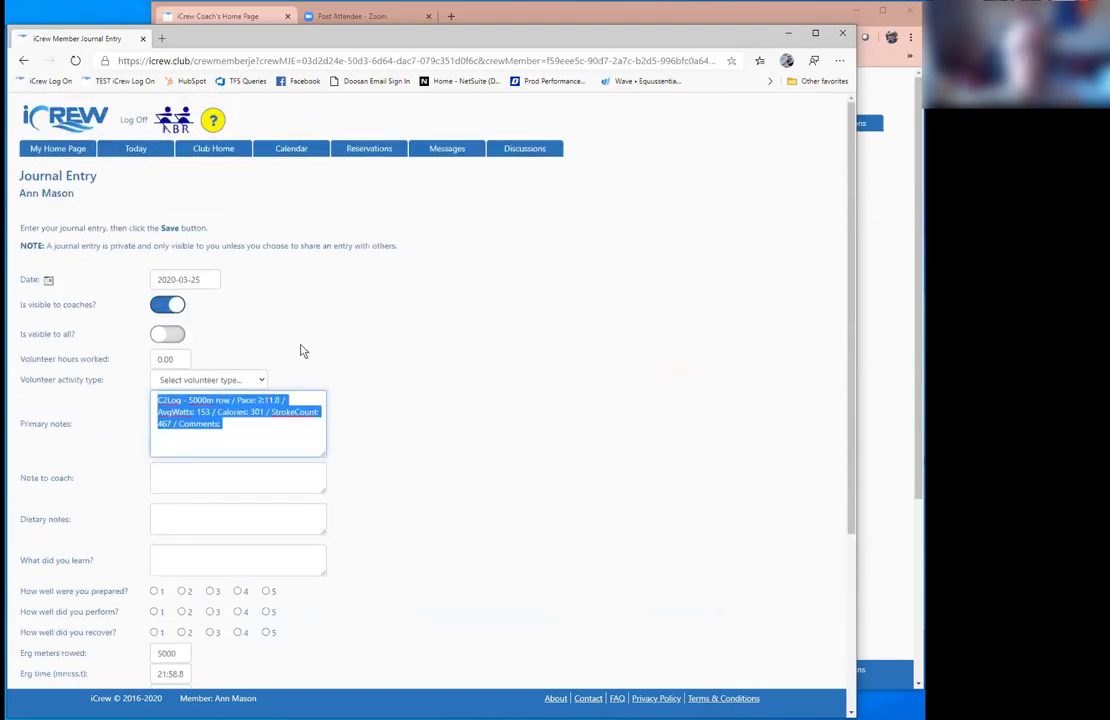
left_click(264, 384)
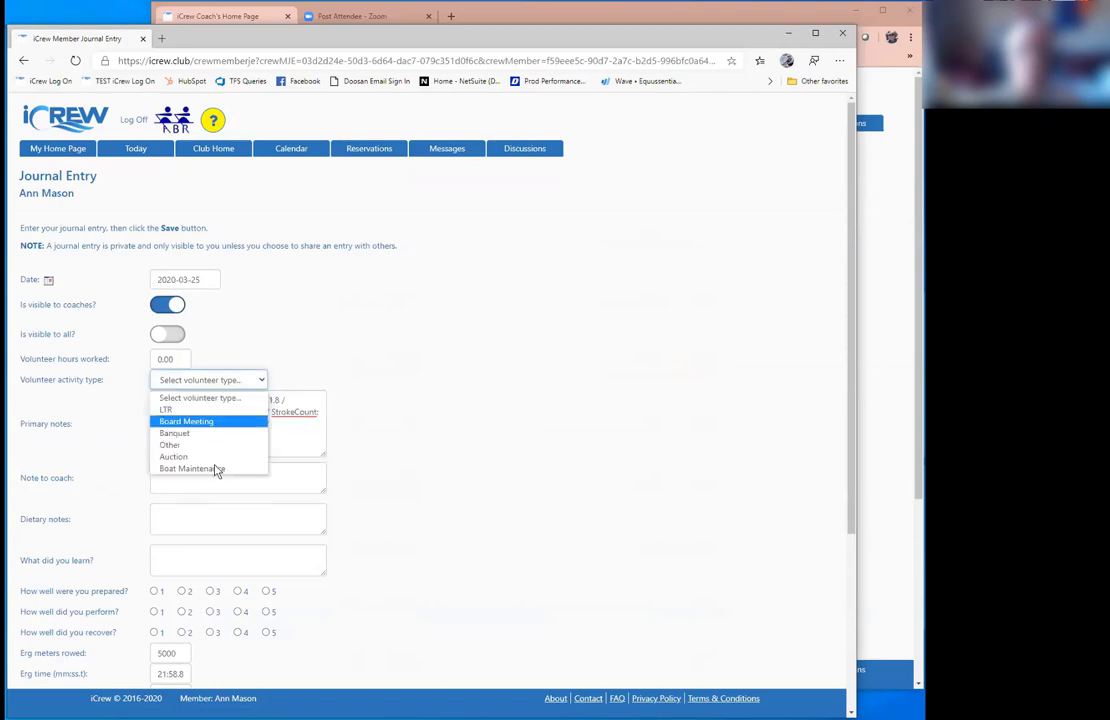
left_click(299, 343)
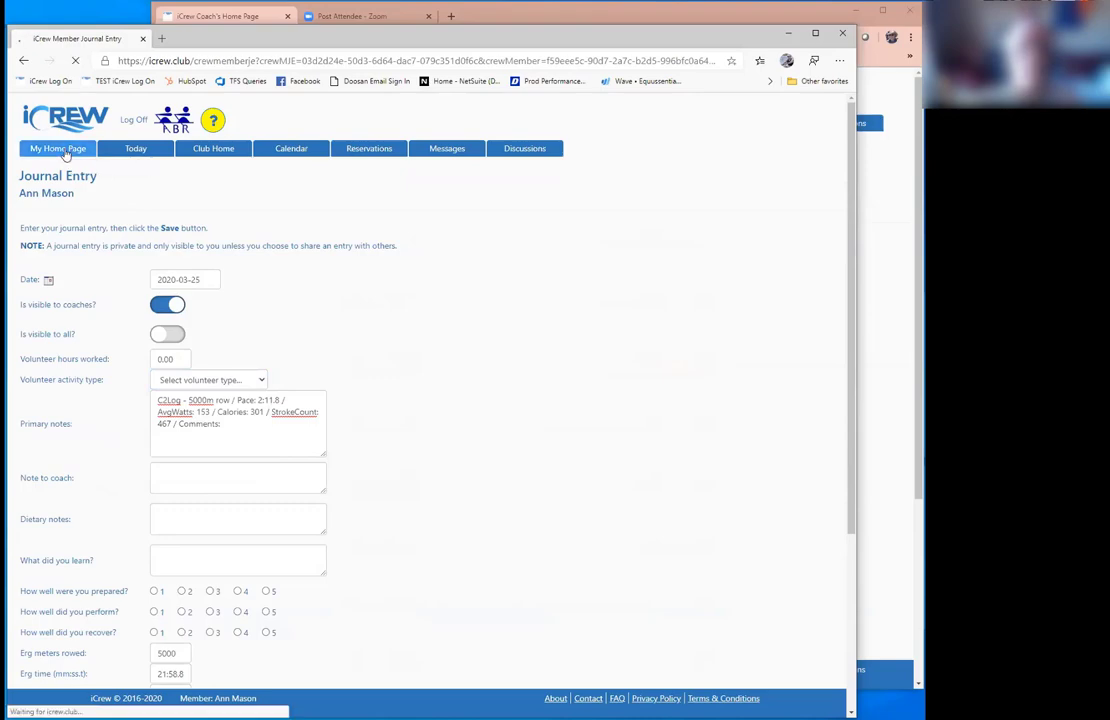
Step: Open My Test Results and scroll through the 2000m results charts
left_click(88, 323)
left_click(90, 349)
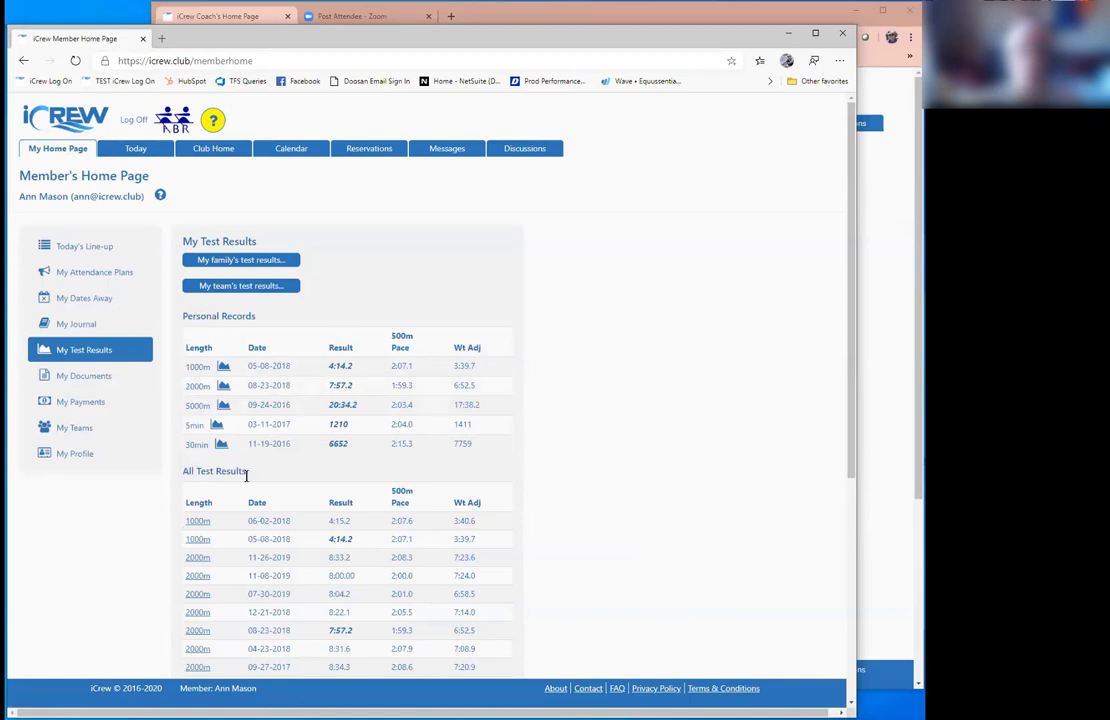
left_click(224, 388)
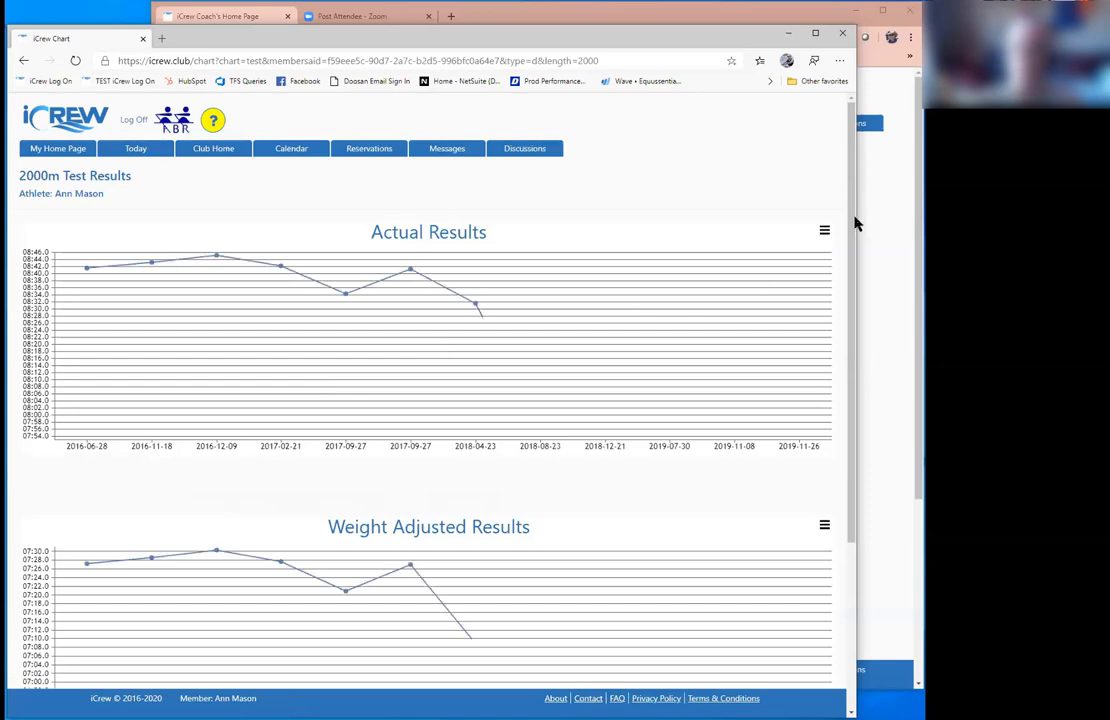
scroll(853, 235, "down", 2)
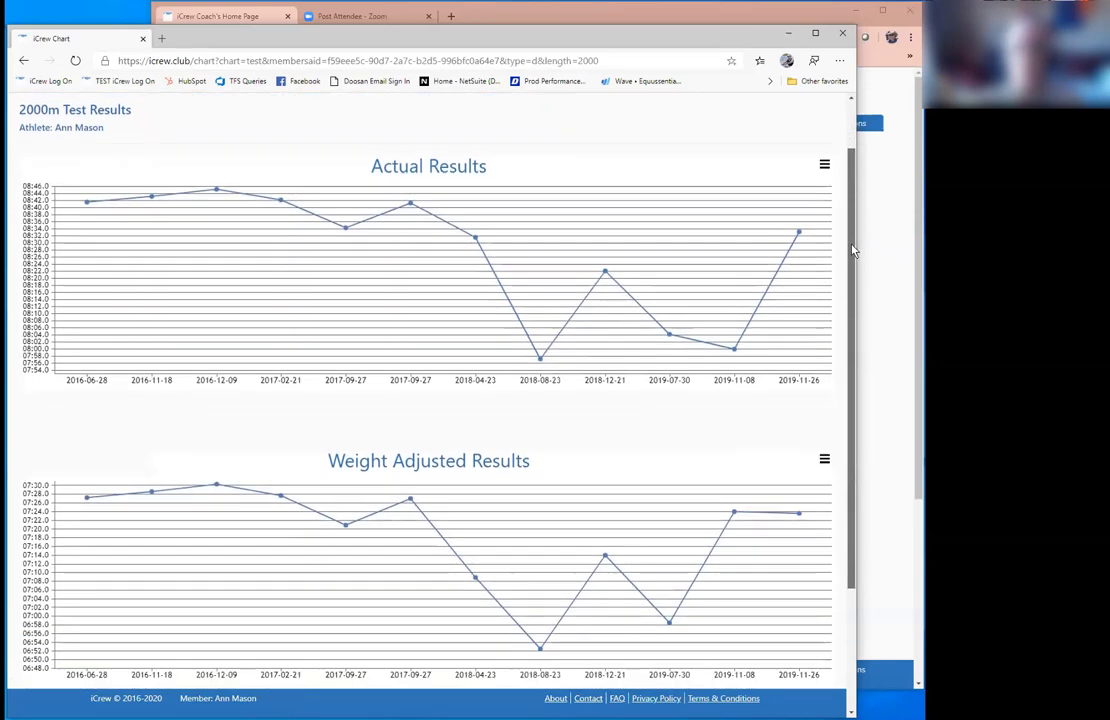
scroll(853, 250, "down", 2)
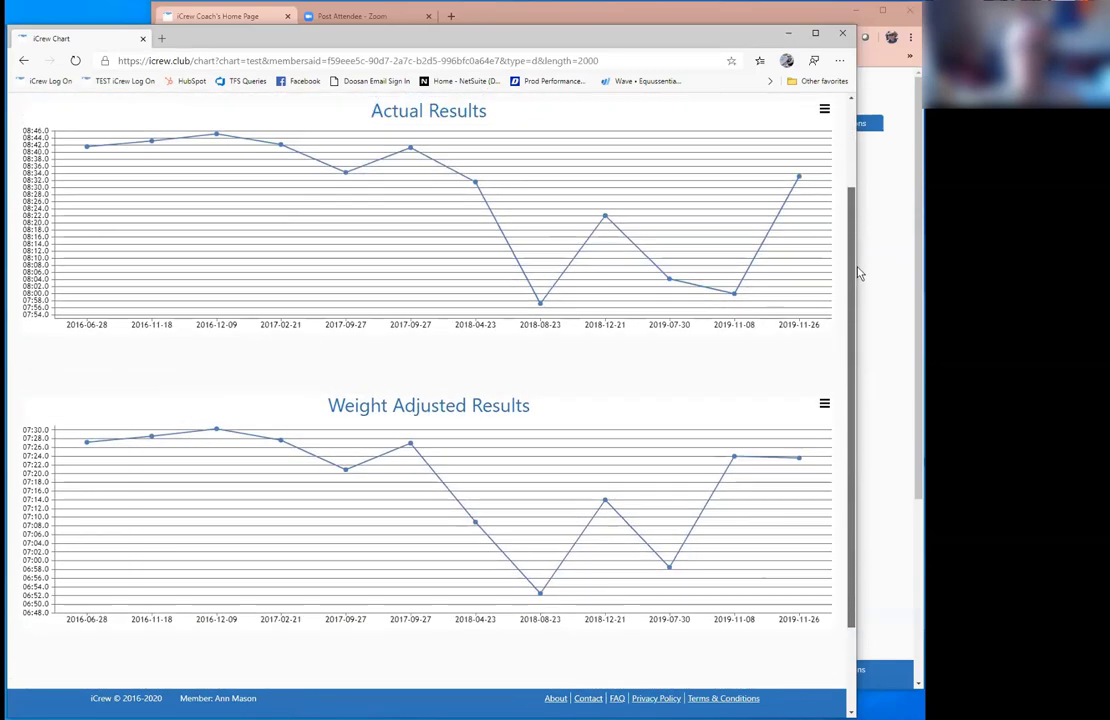
scroll(860, 290, "down", 1)
scroll(865, 265, "up", 1)
scroll(446, 557, "up", 4)
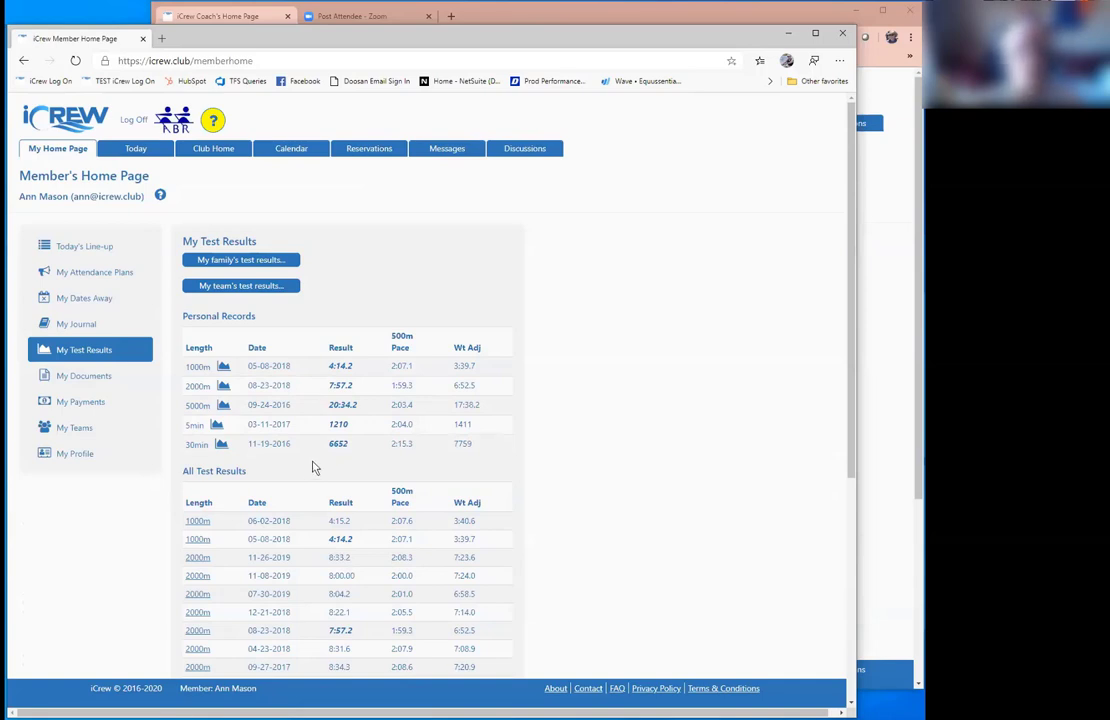
Step: Open the Code of Conduct from My Documents and reach the signature area
left_click(113, 378)
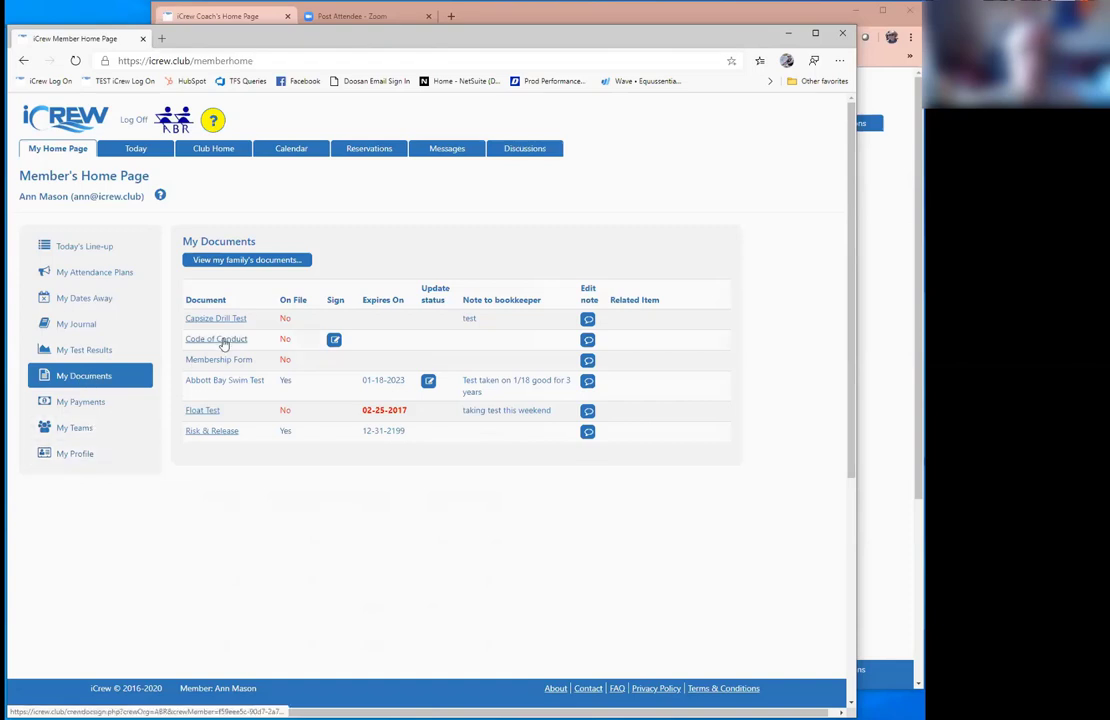
left_click(335, 340)
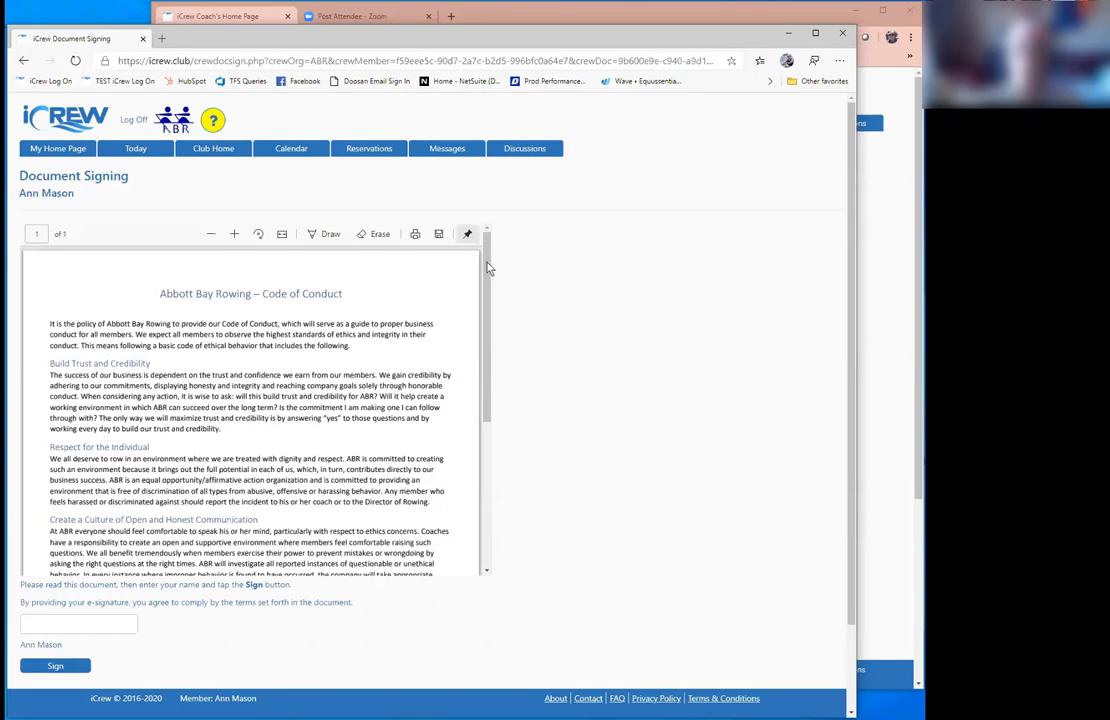
scroll(489, 290, "down", 2)
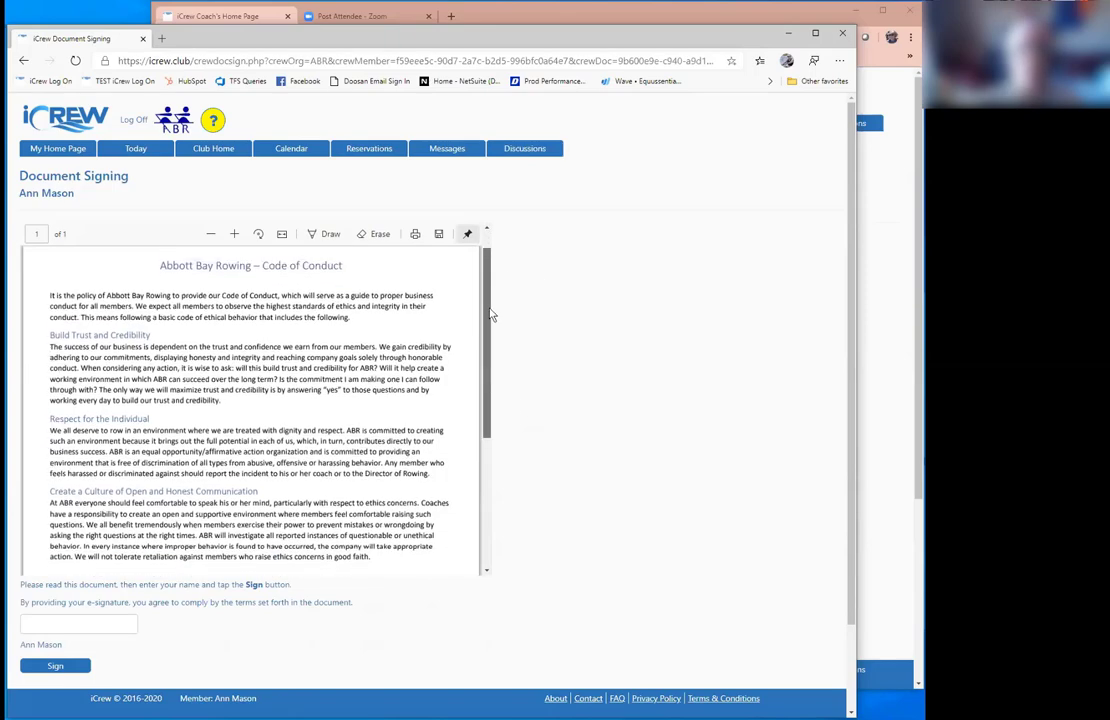
scroll(412, 341, "down", 5)
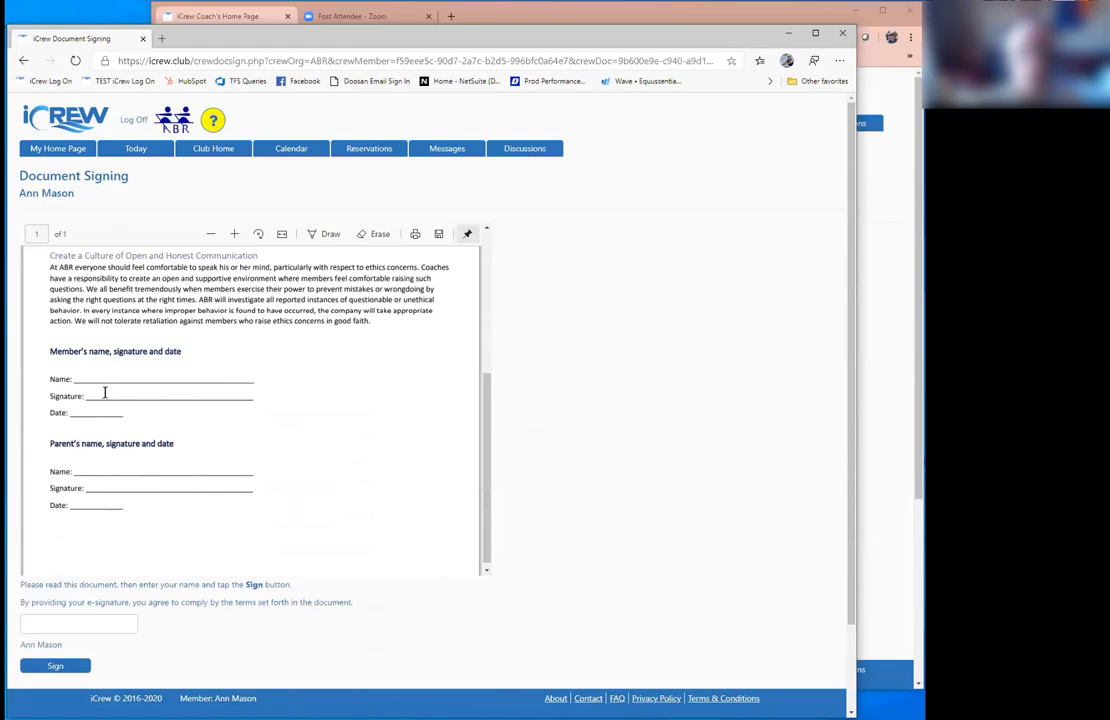
Step: Enter the member's name in the e-signature box and sign the Code of Conduct
left_click(82, 623)
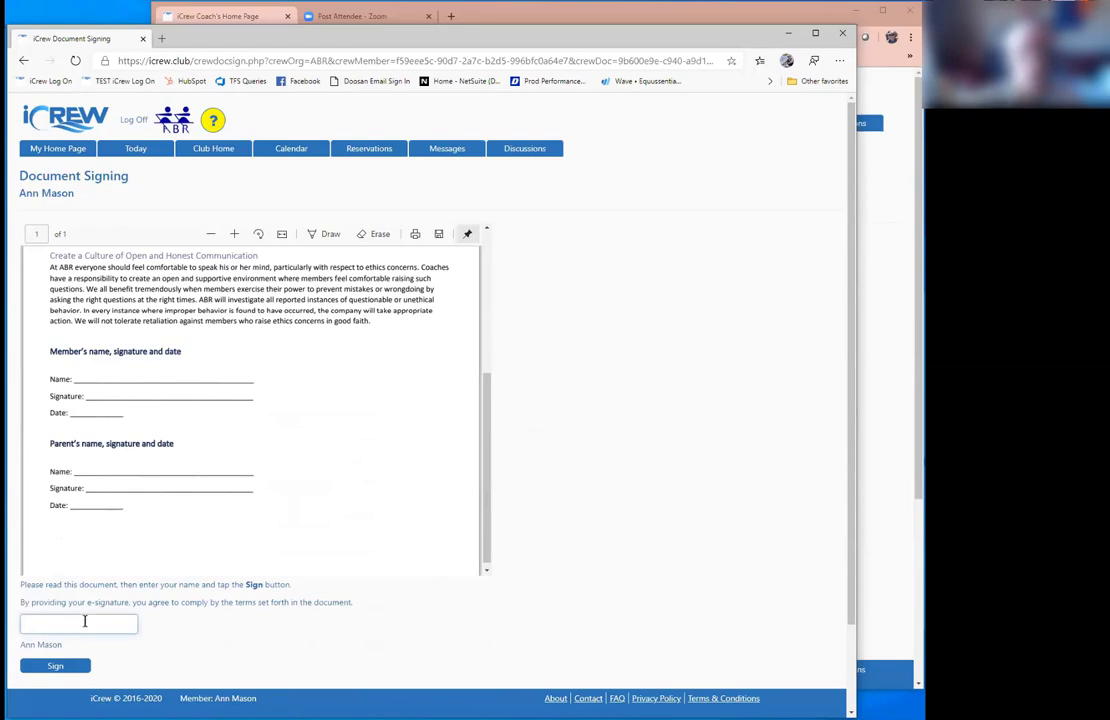
type("Maso")
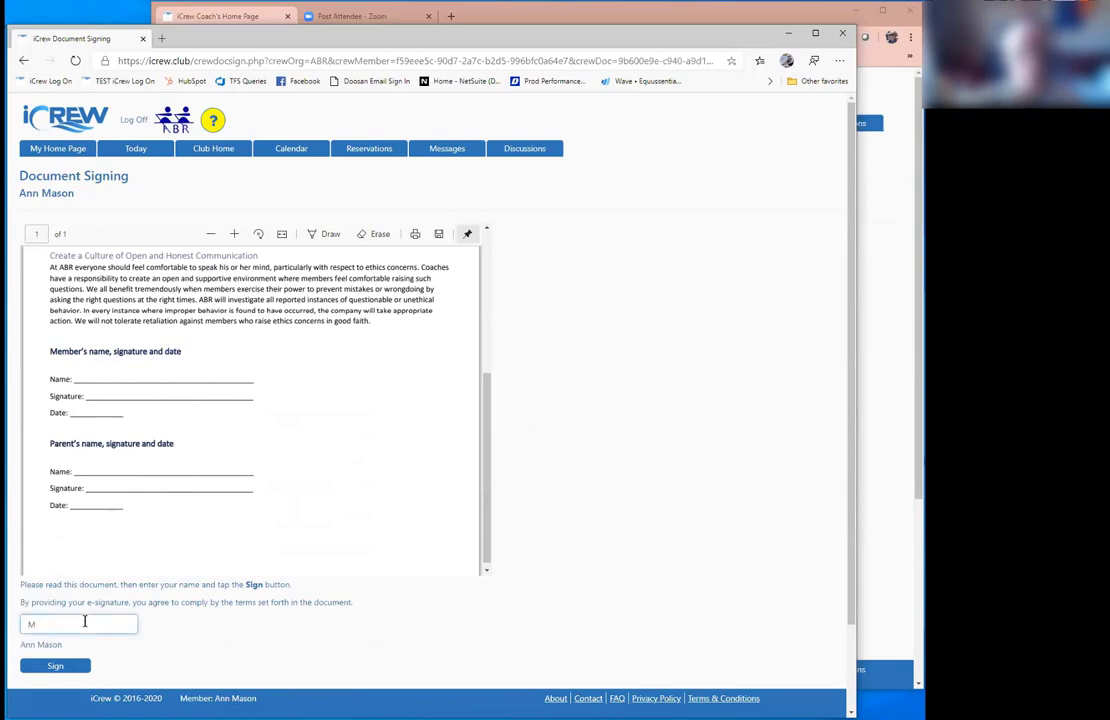
key("BackSpace")
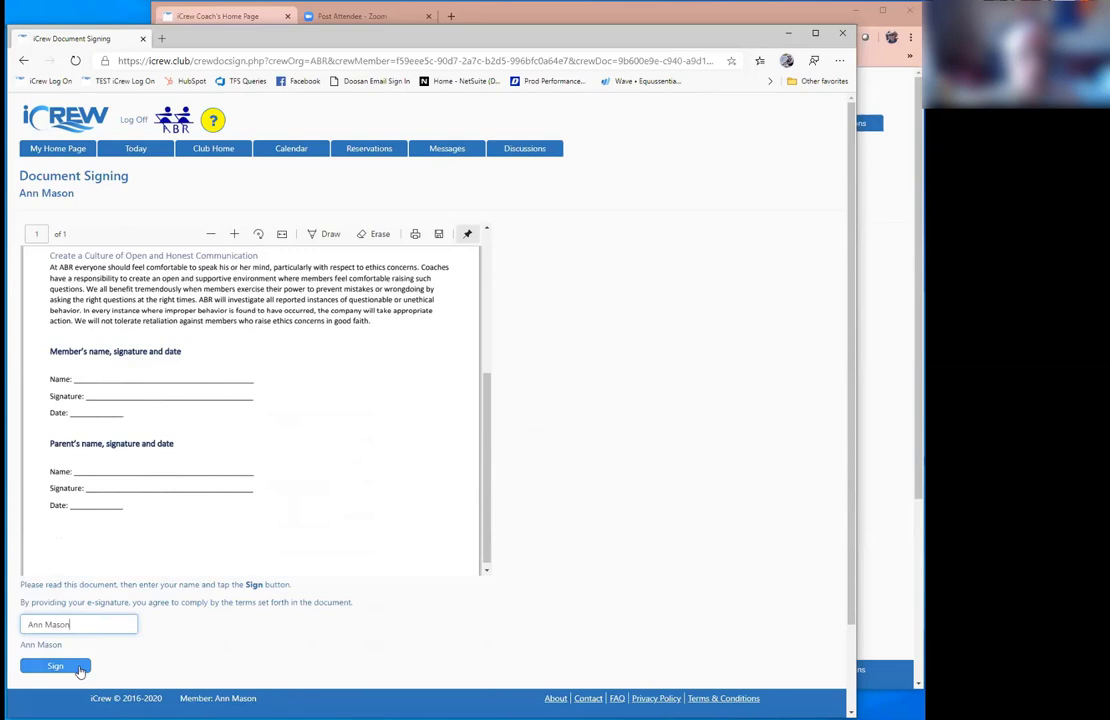
left_click(80, 668)
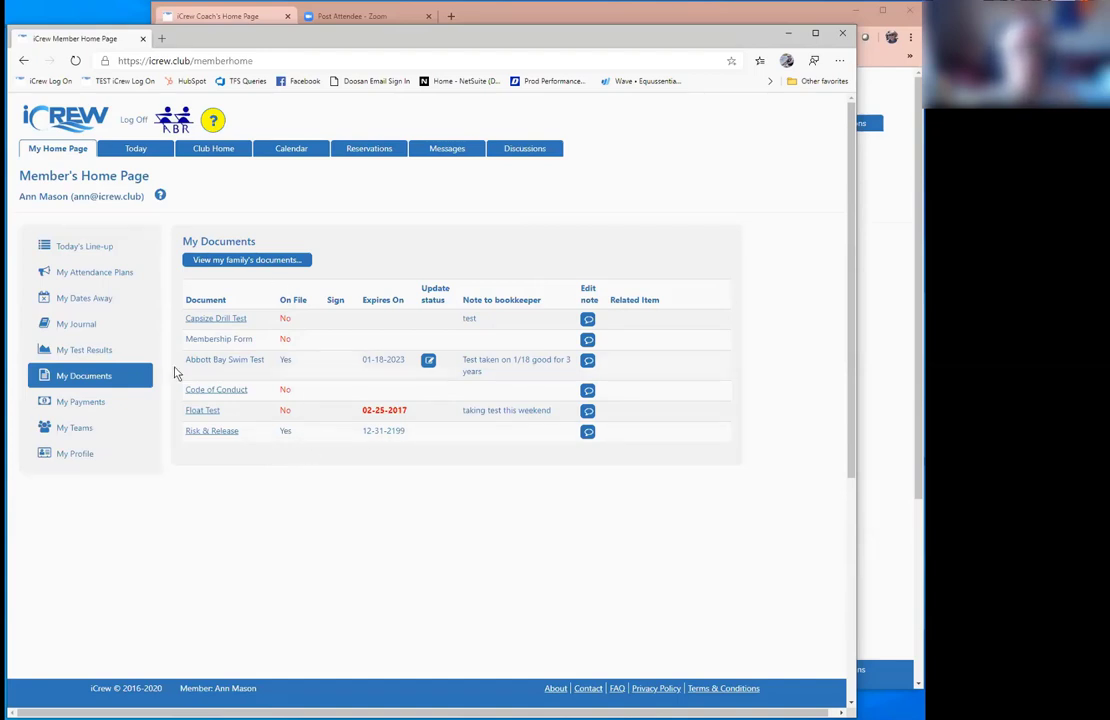
Step: Preview the $.99 Subscription checkout from My Payments, back out, then view My Teams
left_click(80, 401)
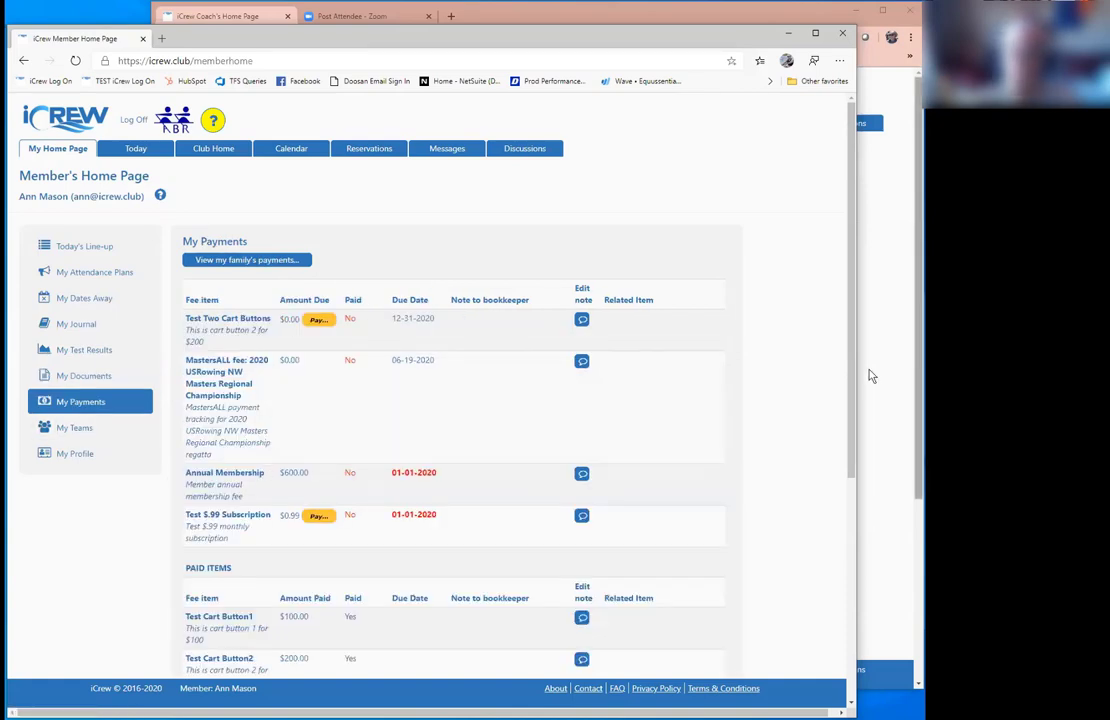
left_click_drag(852, 382, 860, 420)
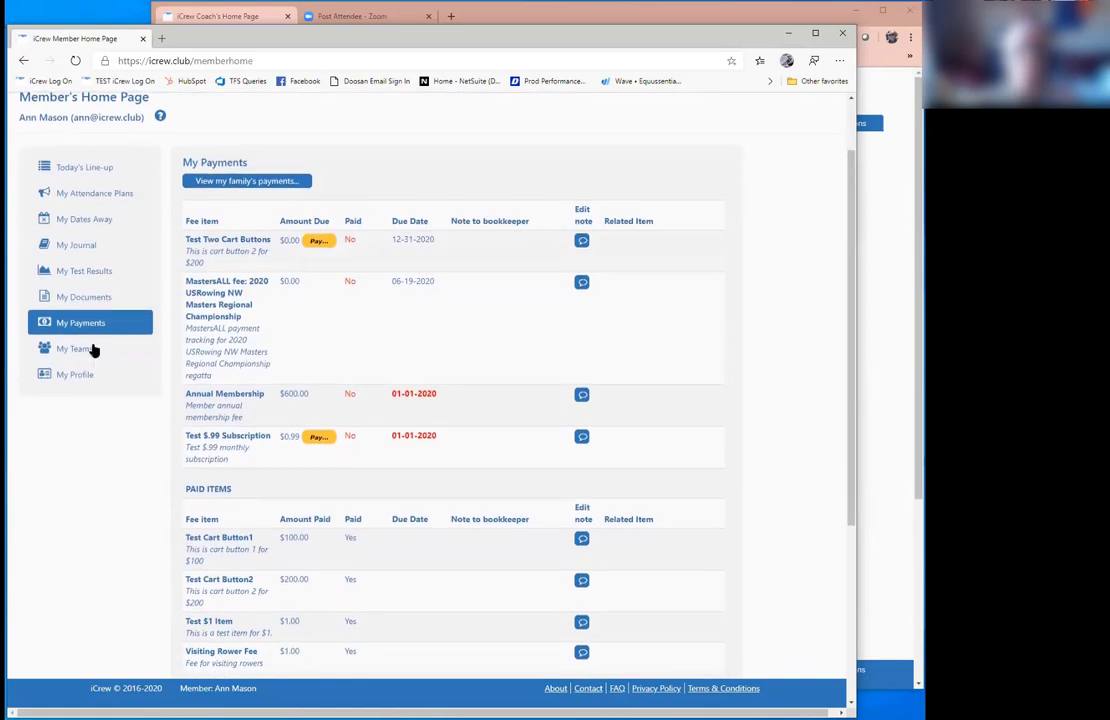
left_click(318, 438)
left_click(60, 297)
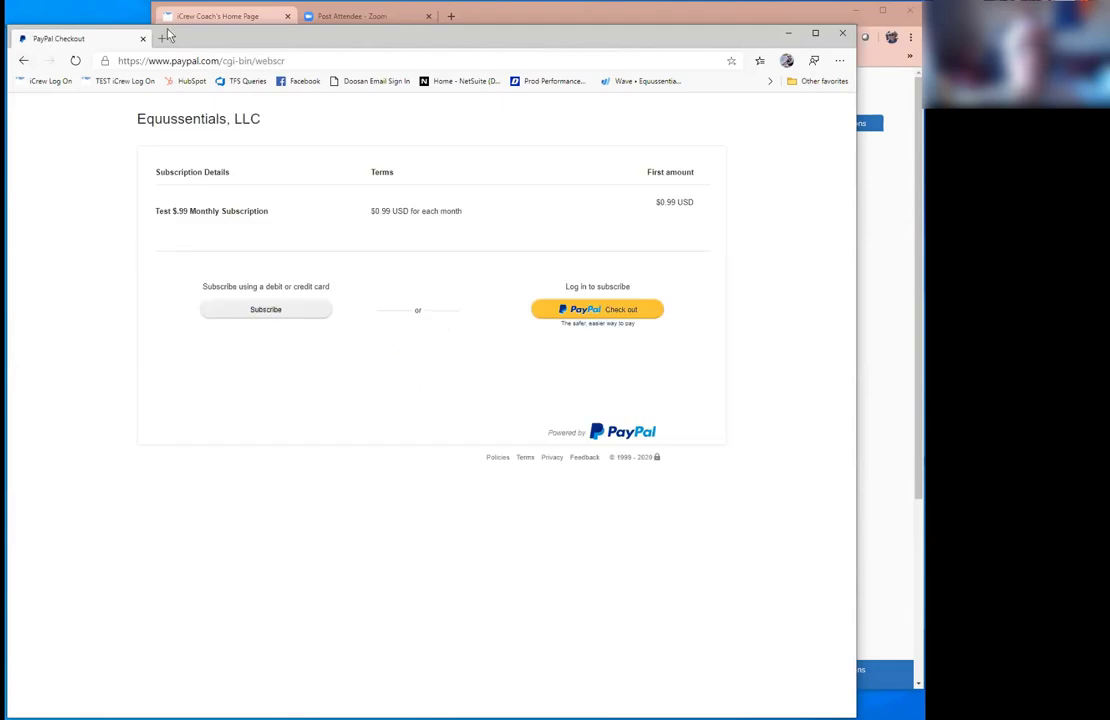
left_click(20, 61)
left_click(20, 61)
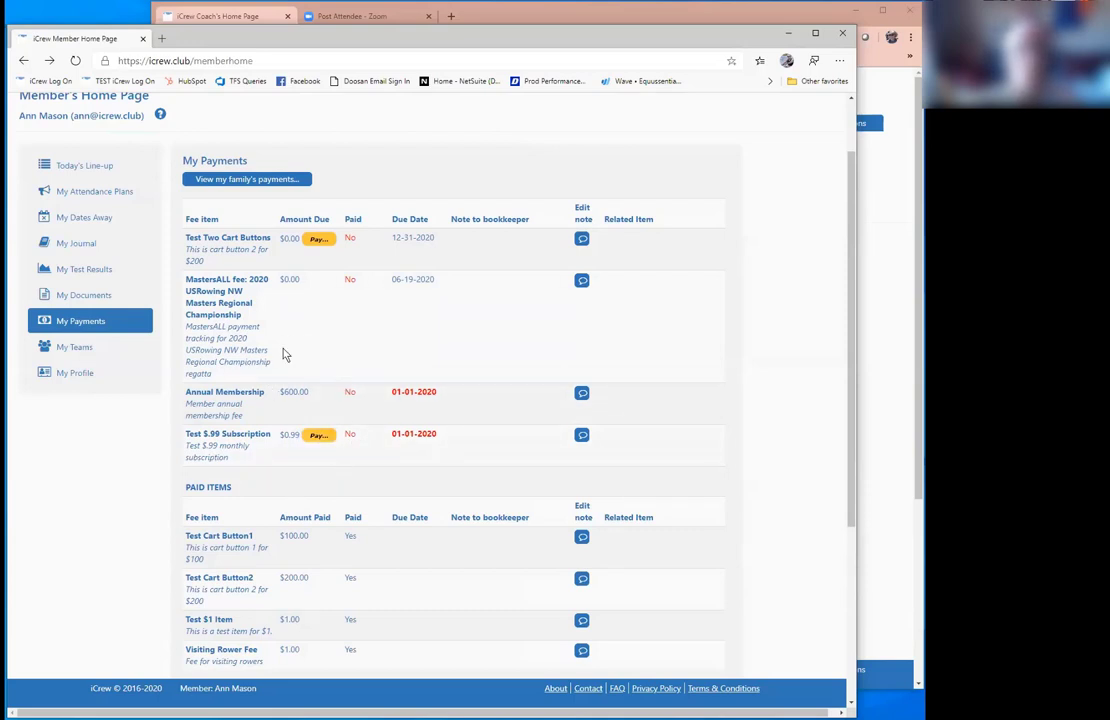
left_click(62, 350)
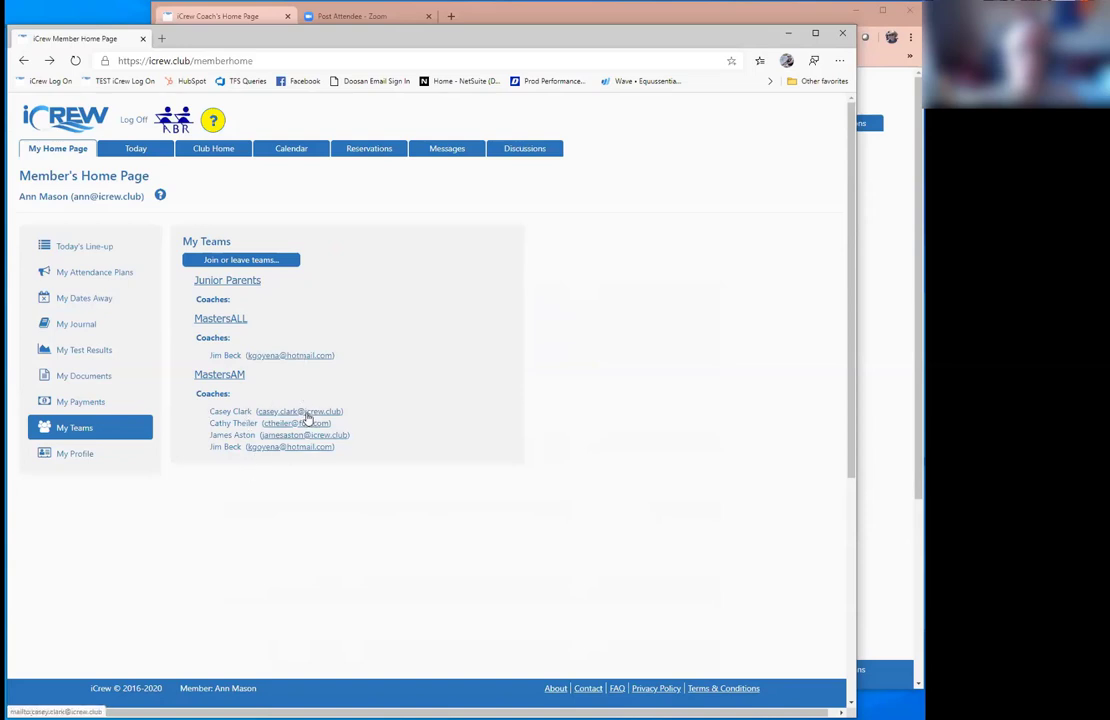
Step: Open My Profile and review the email and date of birth fields
left_click(76, 454)
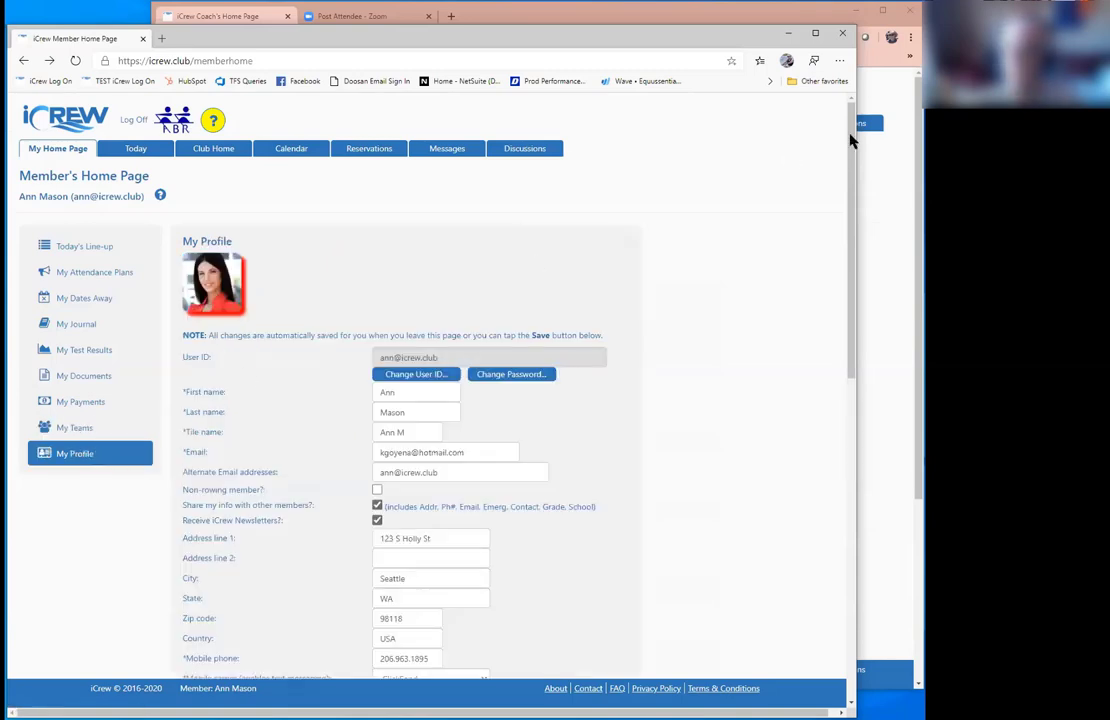
left_click_drag(853, 138, 853, 200)
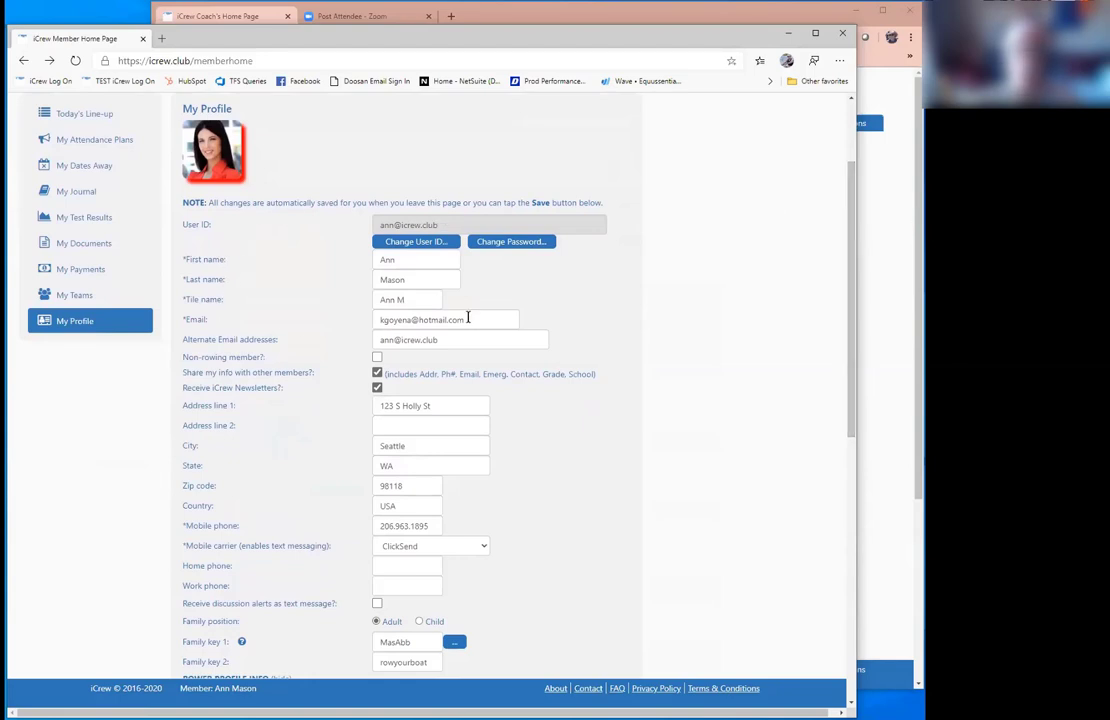
left_click_drag(468, 320, 218, 310)
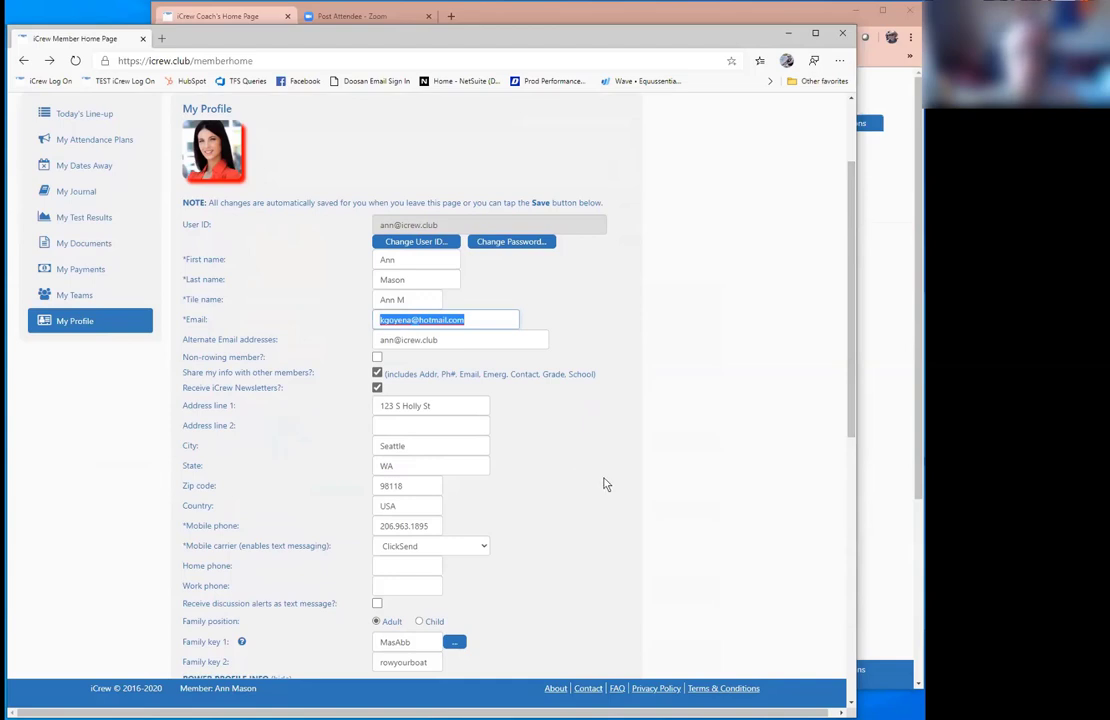
scroll(604, 484, "down", 3)
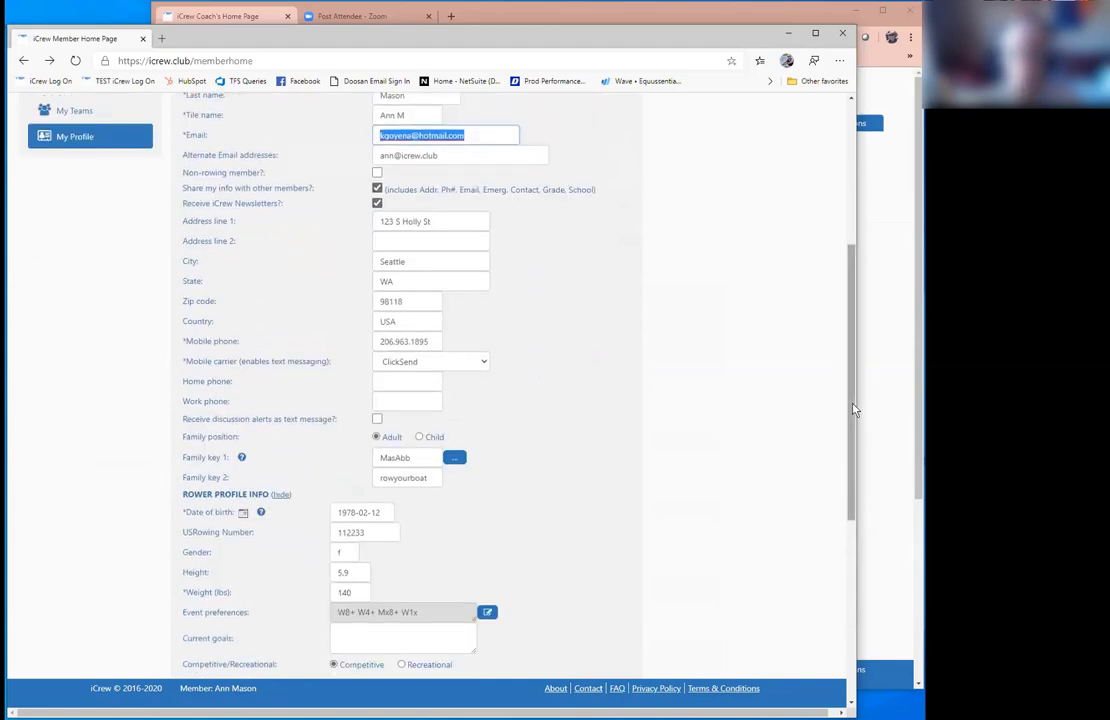
scroll(379, 488, "down", 1)
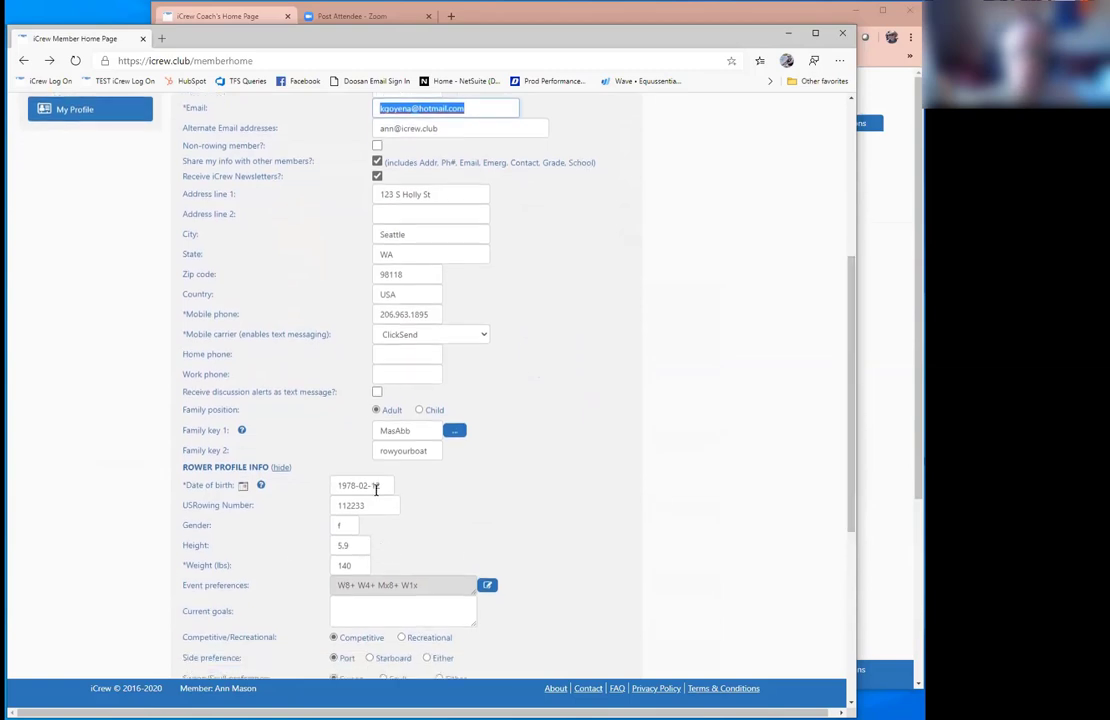
left_click_drag(379, 487, 338, 487)
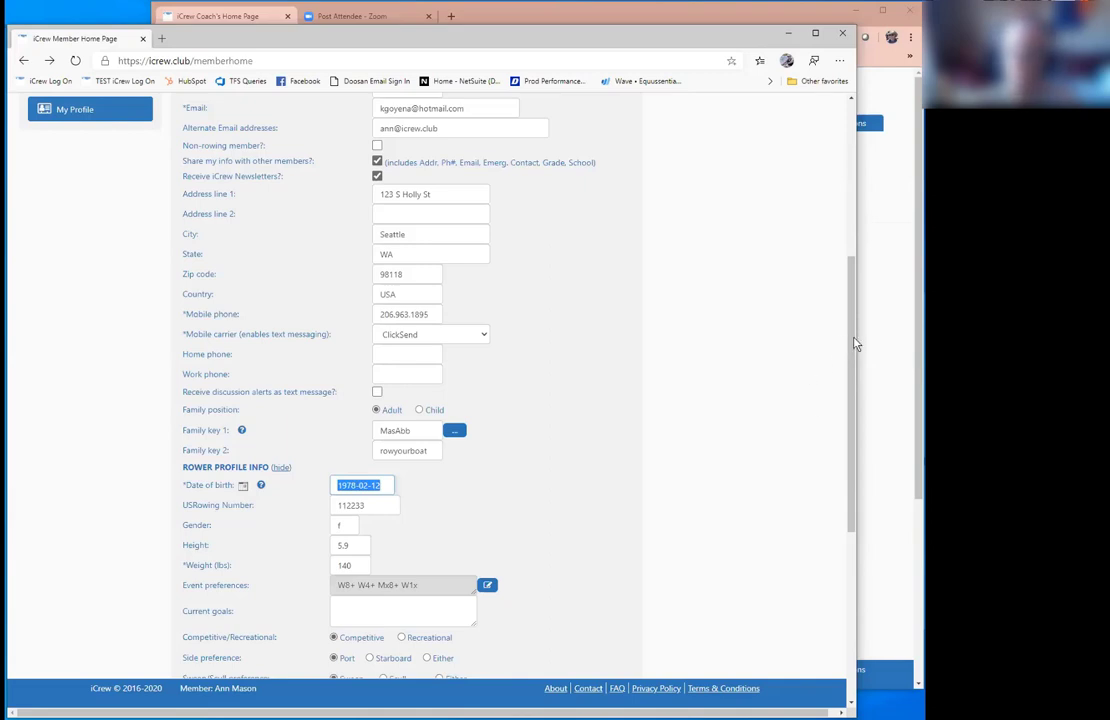
Step: Check the emergency contact name and relationship, then the weight value 140
left_click_drag(855, 344, 849, 524)
double_click(343, 461)
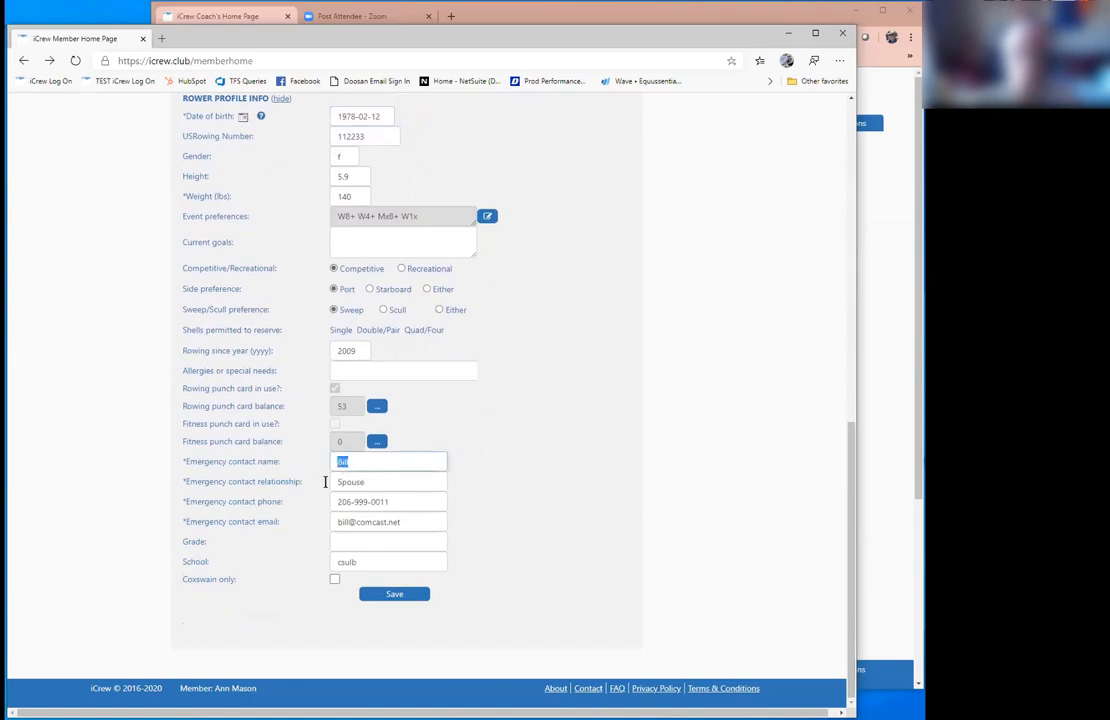
key("Tab")
key("Tab")
key("Tab")
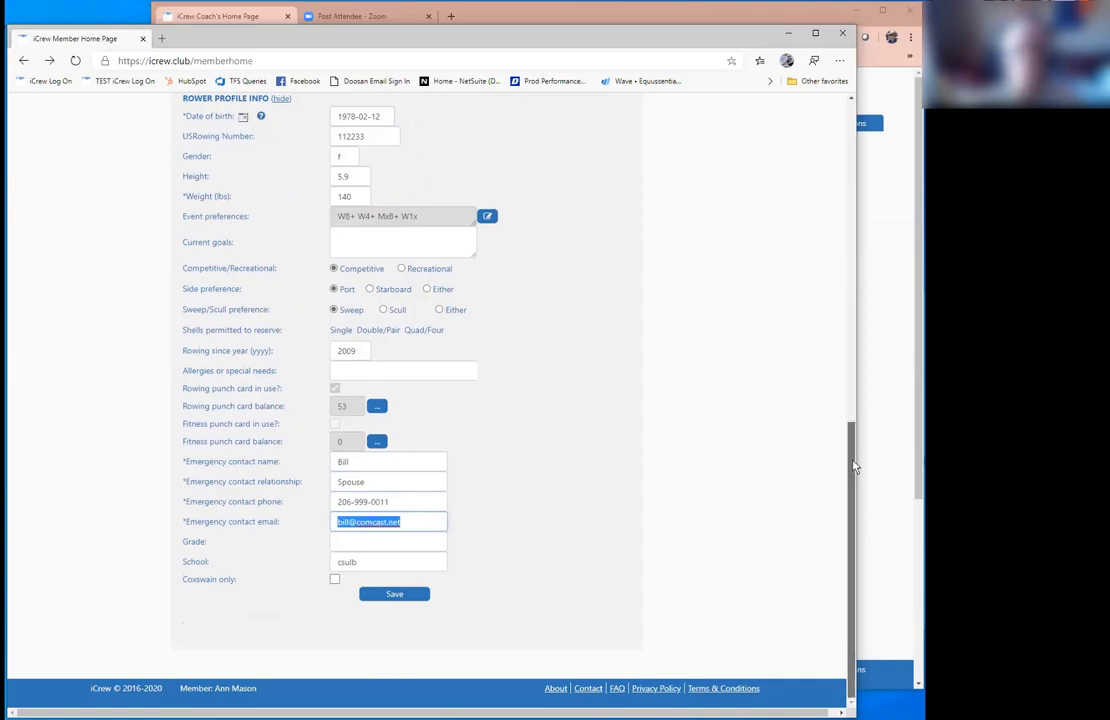
scroll(482, 392, "up", 3)
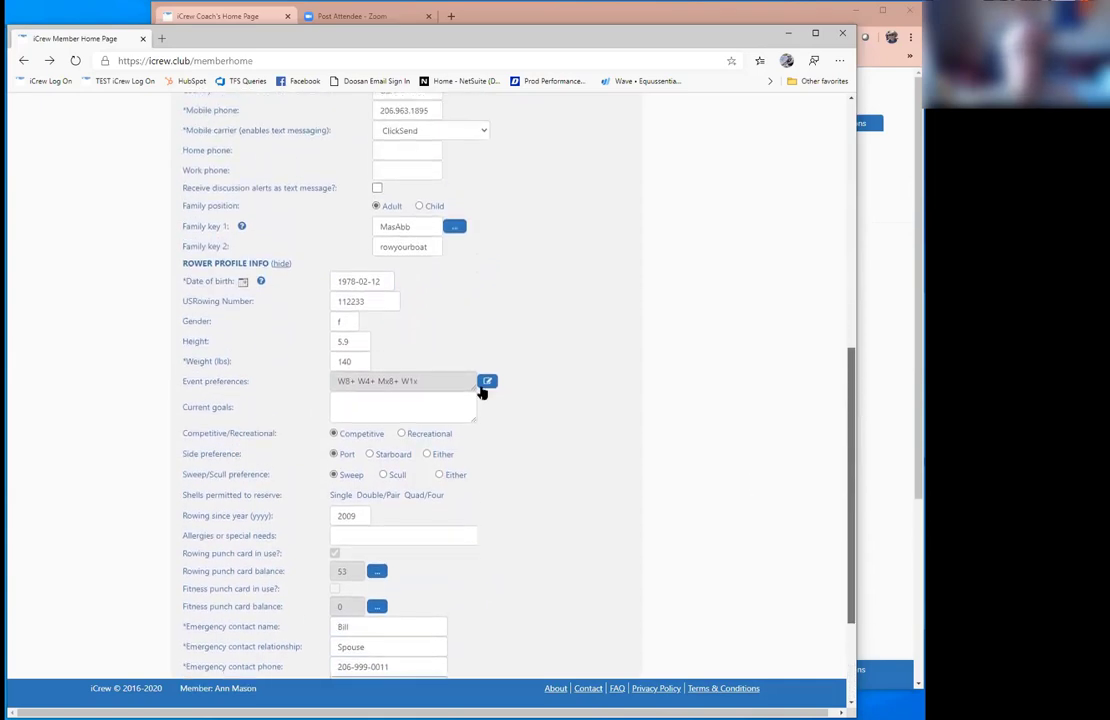
double_click(362, 359)
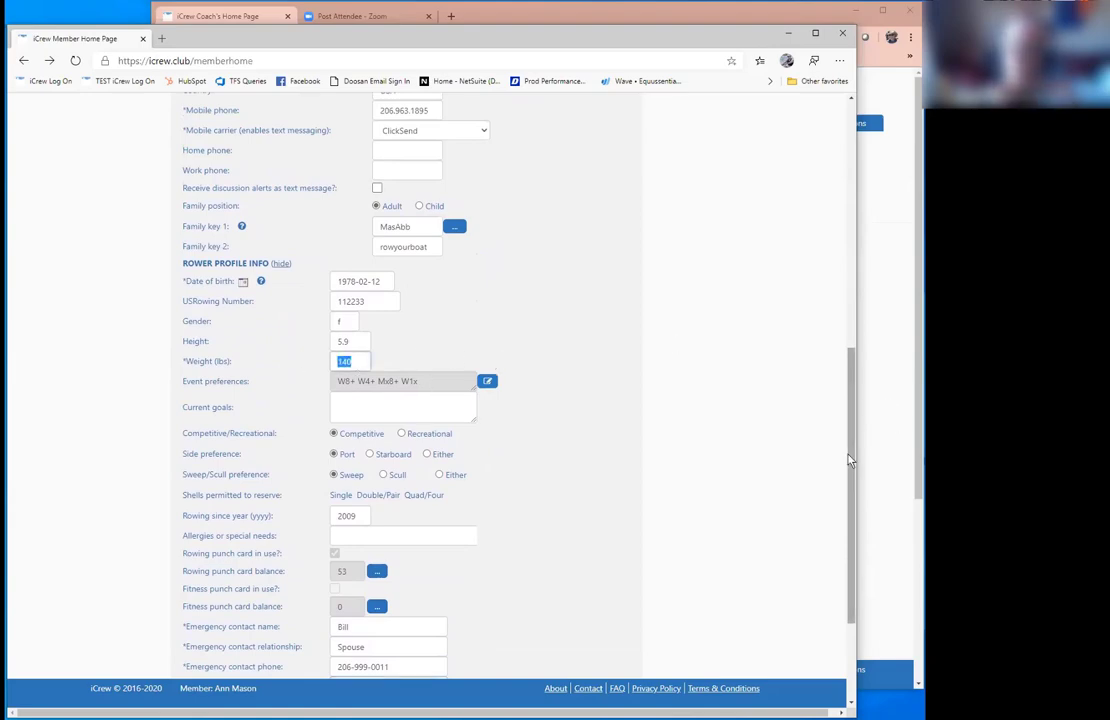
left_click_drag(849, 460, 866, 202)
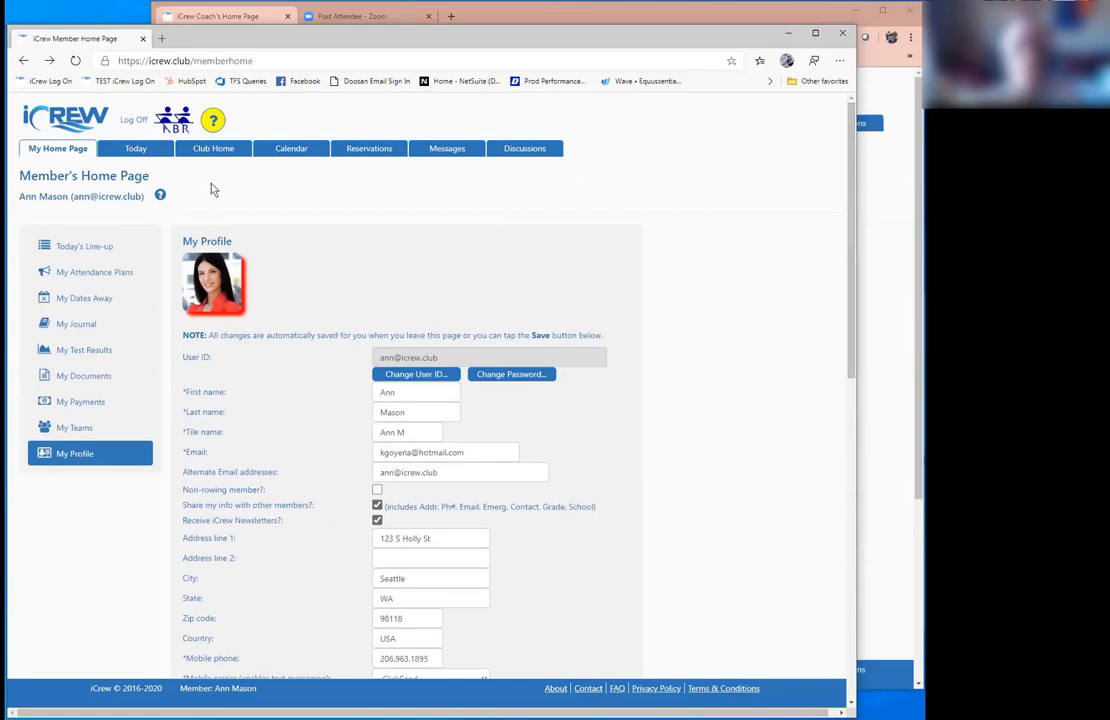
Step: Go from Today to the April 2020 Calendar and toggle 'My sessions only' on, then off
left_click(135, 148)
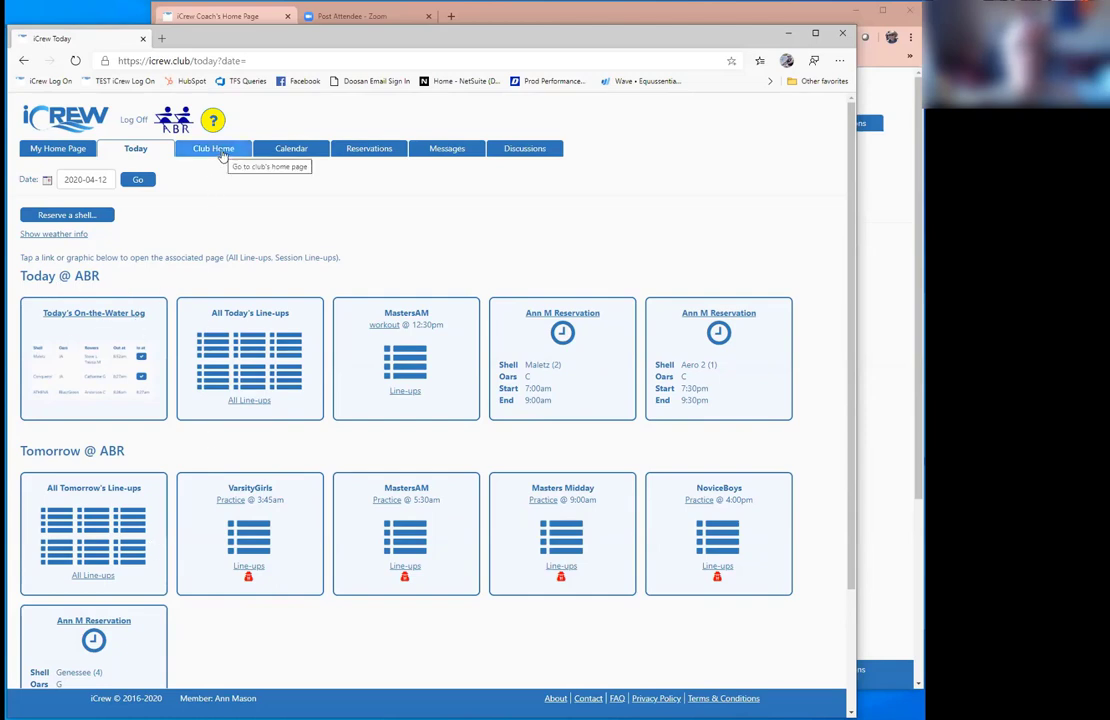
left_click(292, 150)
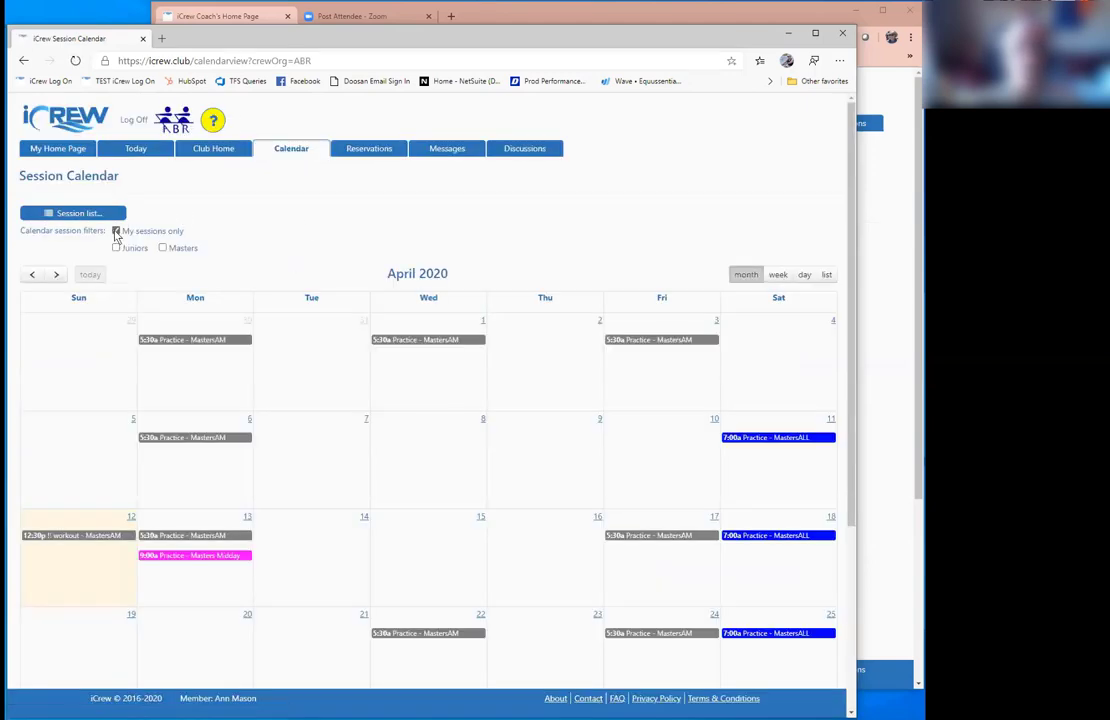
left_click(116, 231)
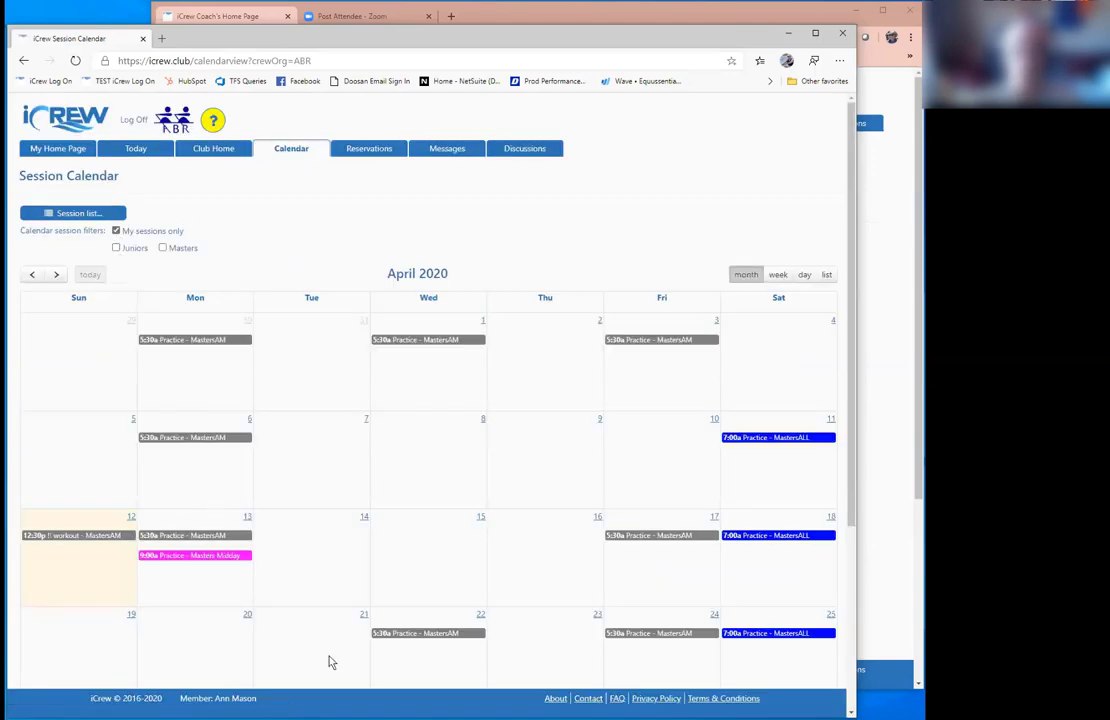
left_click(116, 231)
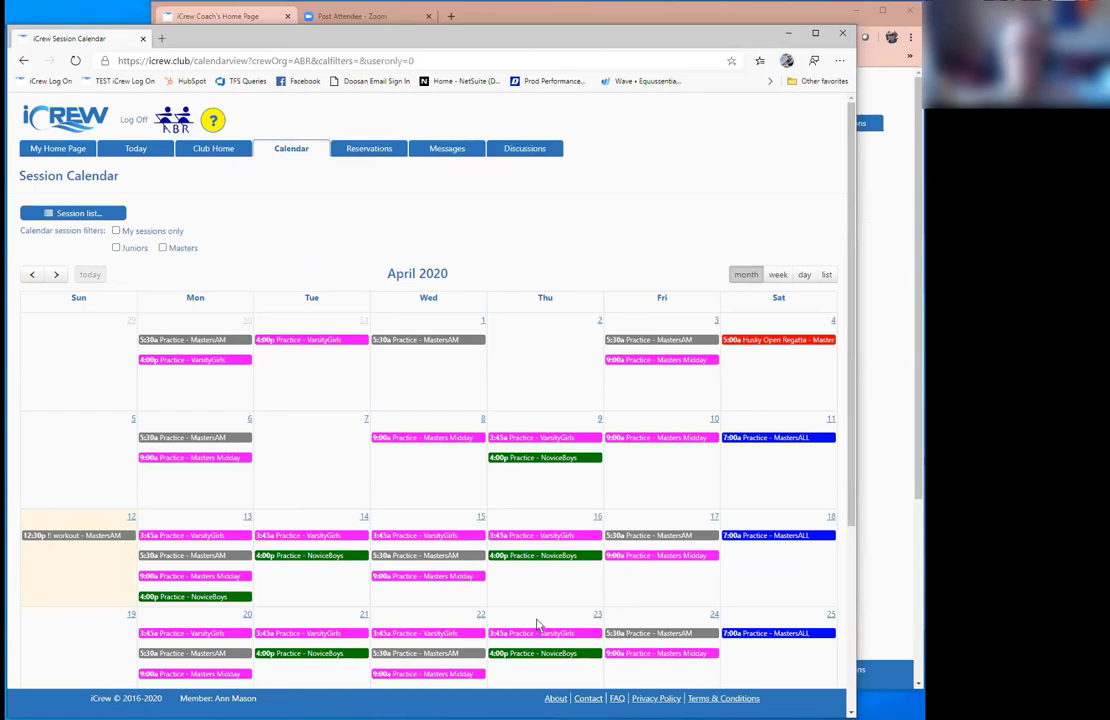
Step: Reserve the 1x Aero 2 single with C oars, then open the club Messages list
left_click(357, 151)
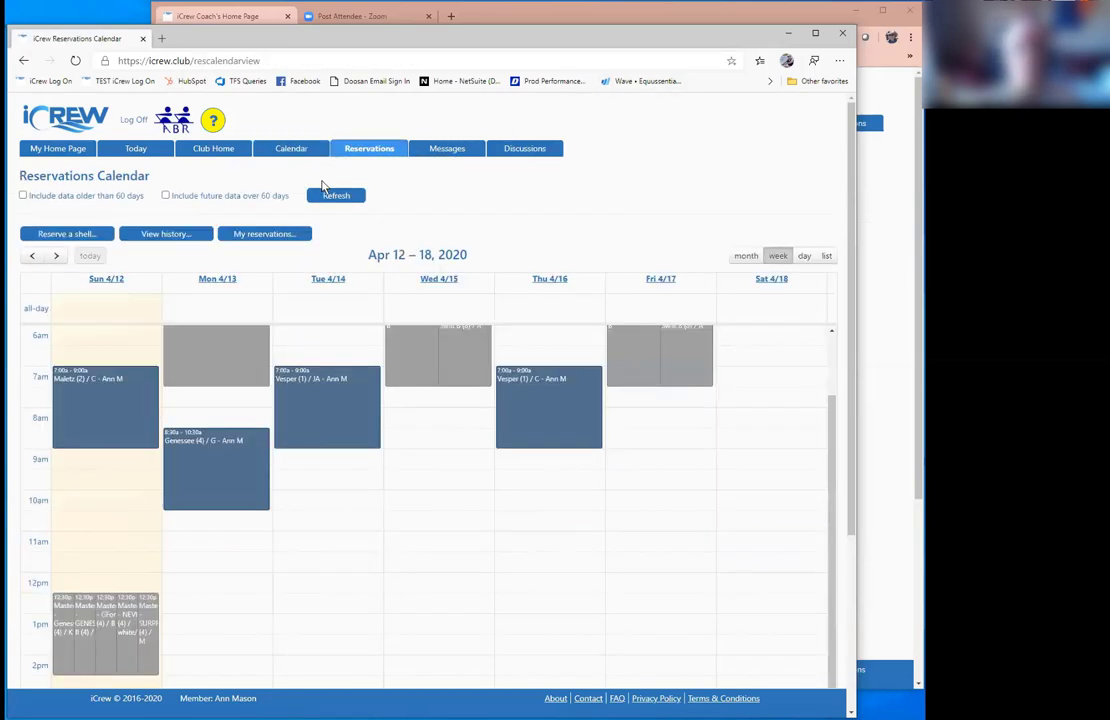
left_click(70, 234)
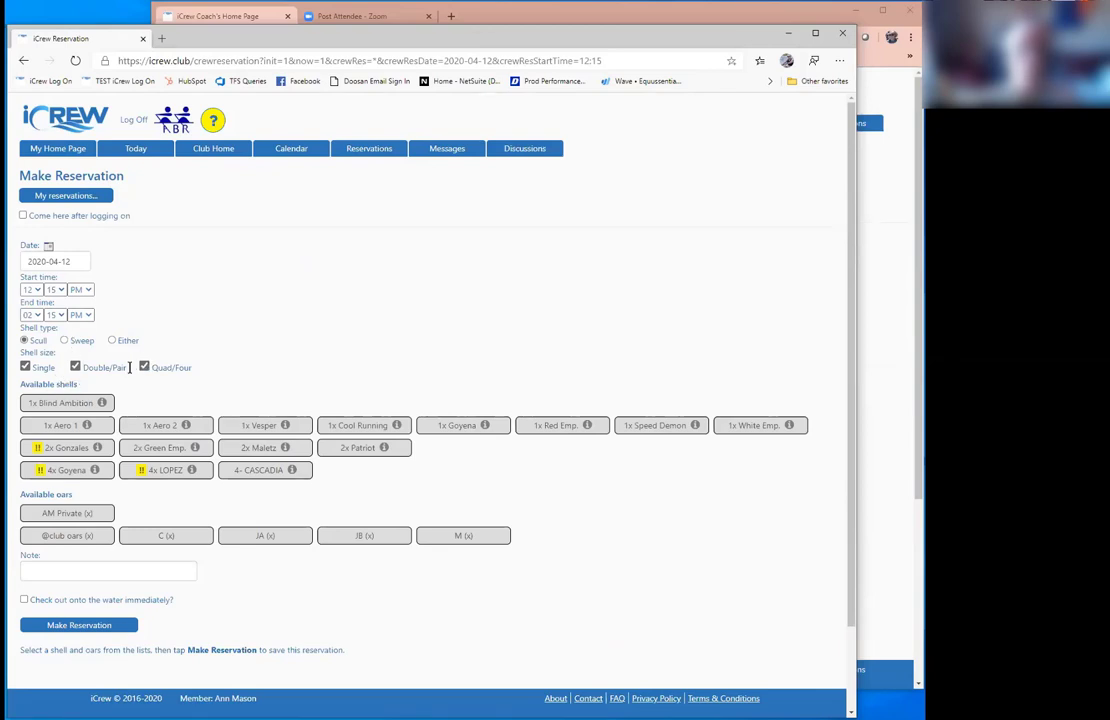
left_click(144, 367)
left_click(76, 367)
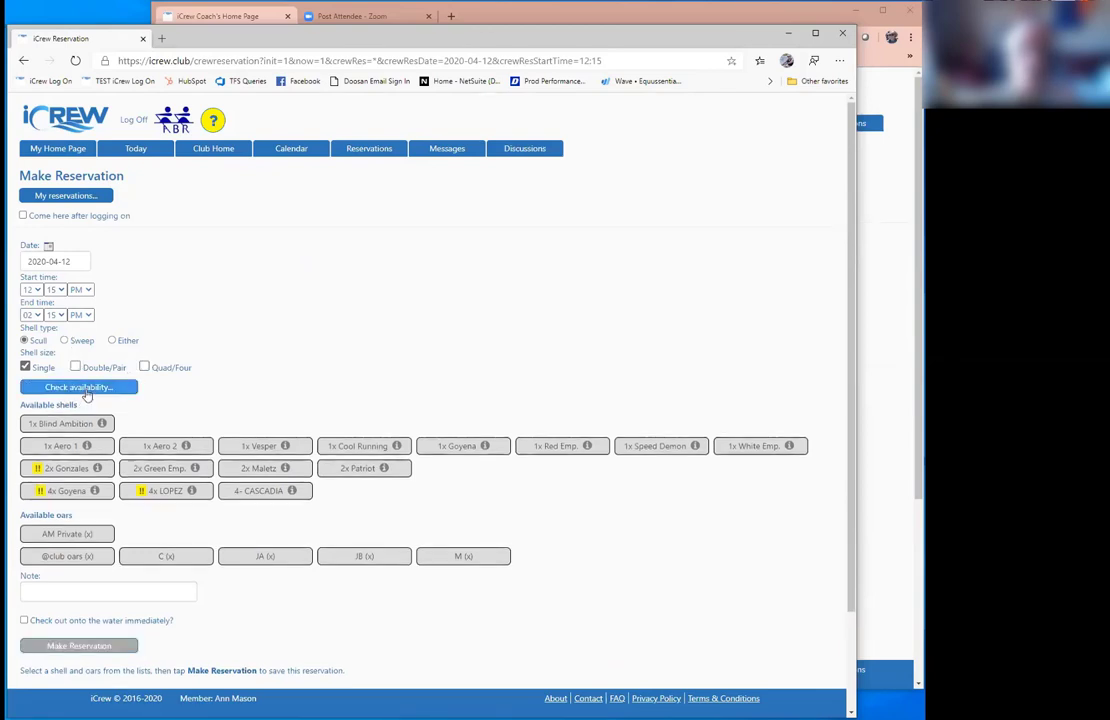
left_click(86, 387)
left_click(170, 428)
left_click(168, 491)
left_click(108, 580)
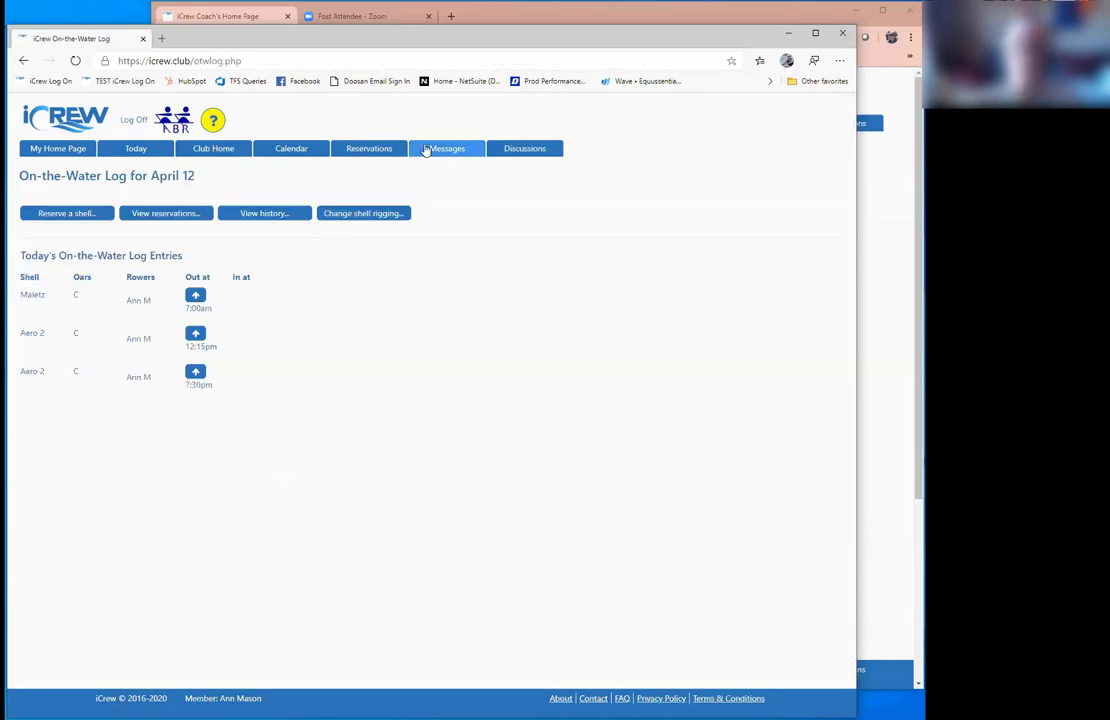
left_click(427, 150)
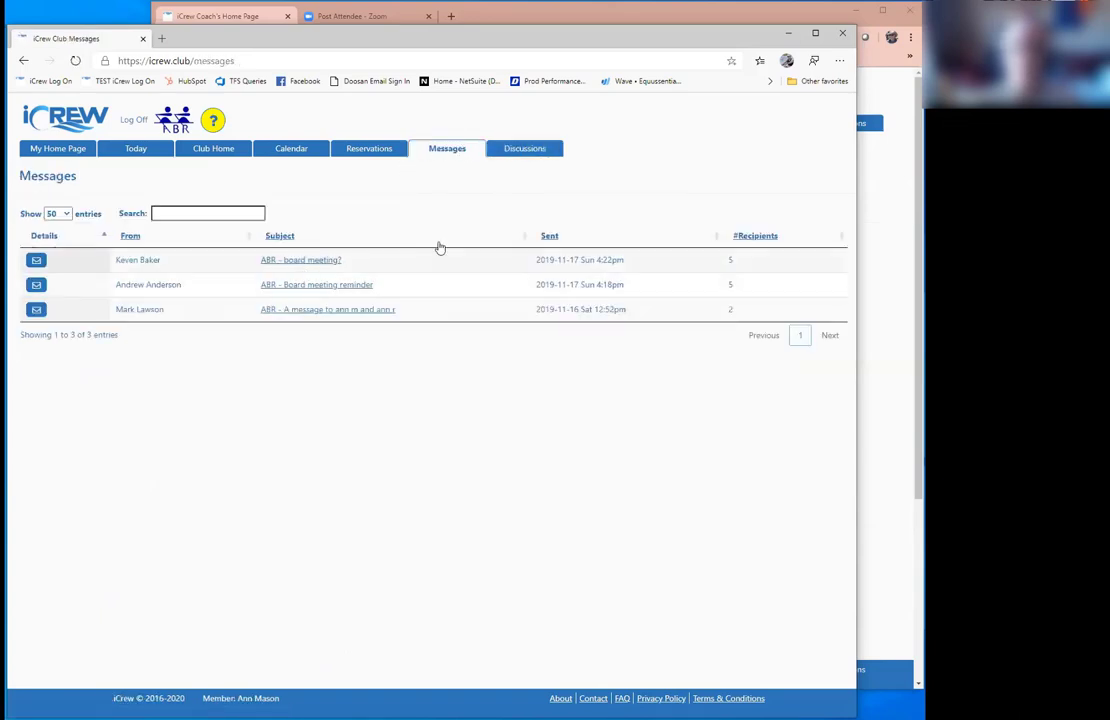
Step: Read the Head of the Charles Planning thread, check channel Settings, then return to My Home Page
left_click(510, 157)
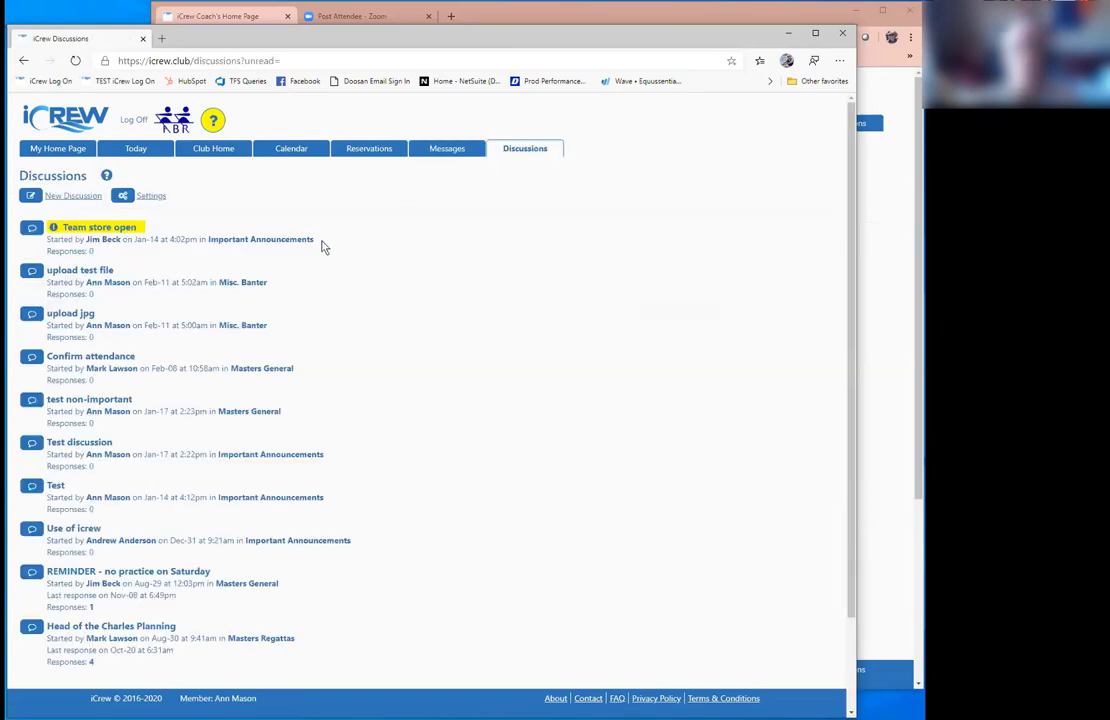
left_click_drag(259, 238, 208, 240)
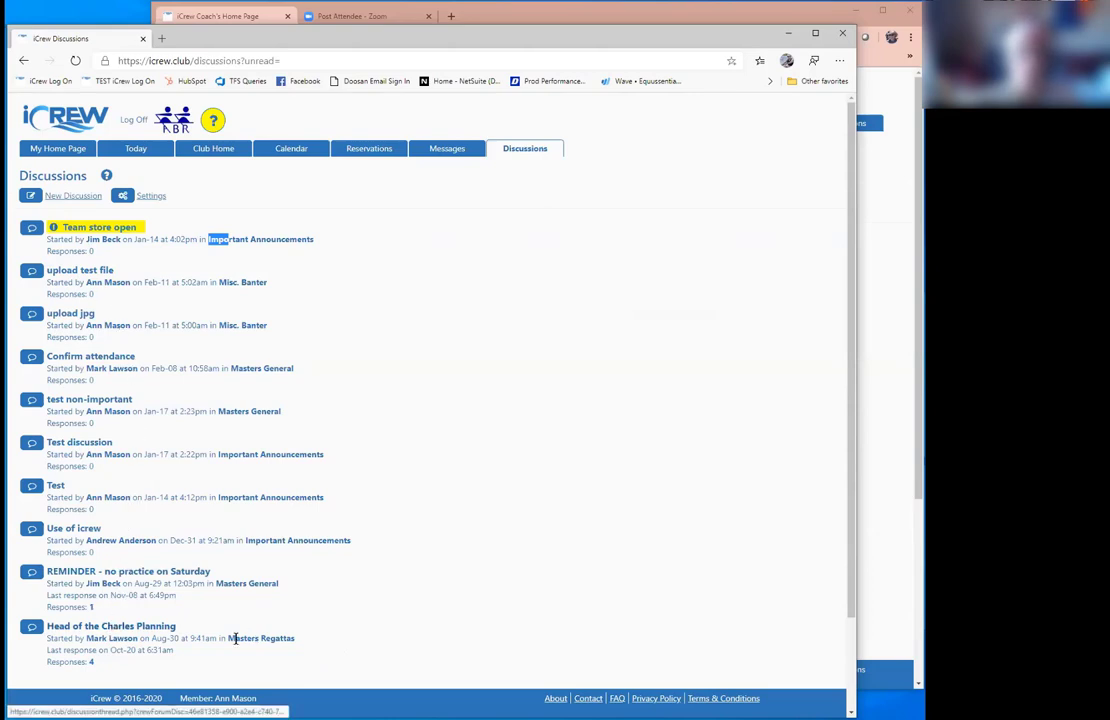
left_click_drag(227, 637, 320, 639)
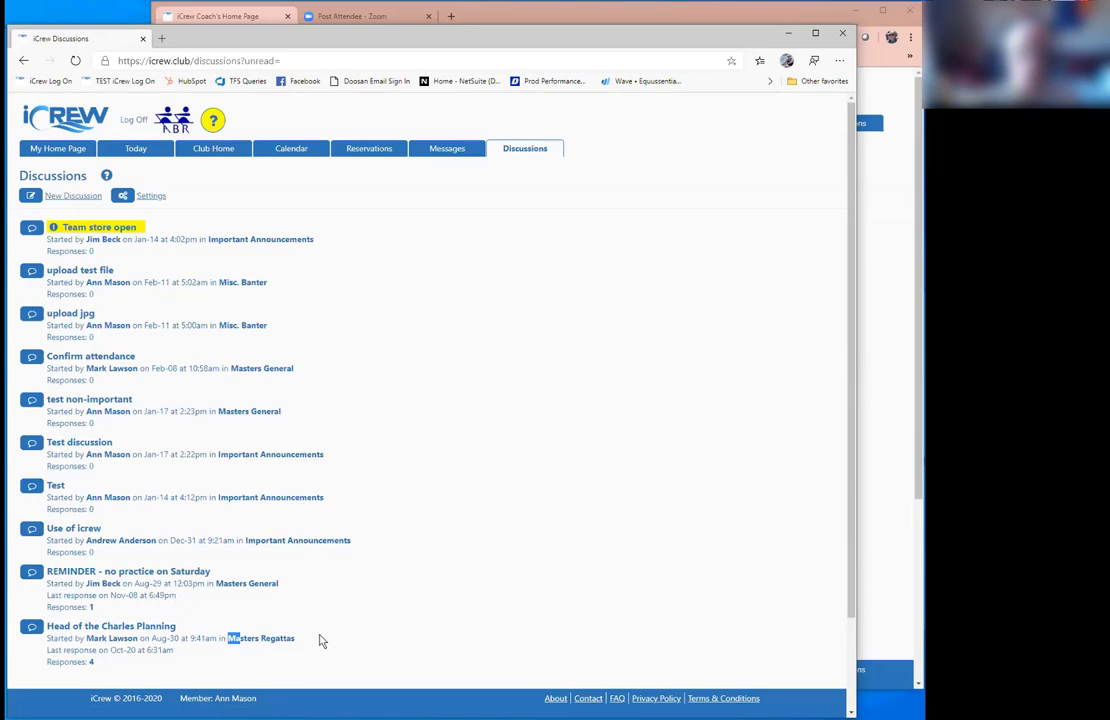
left_click(95, 628)
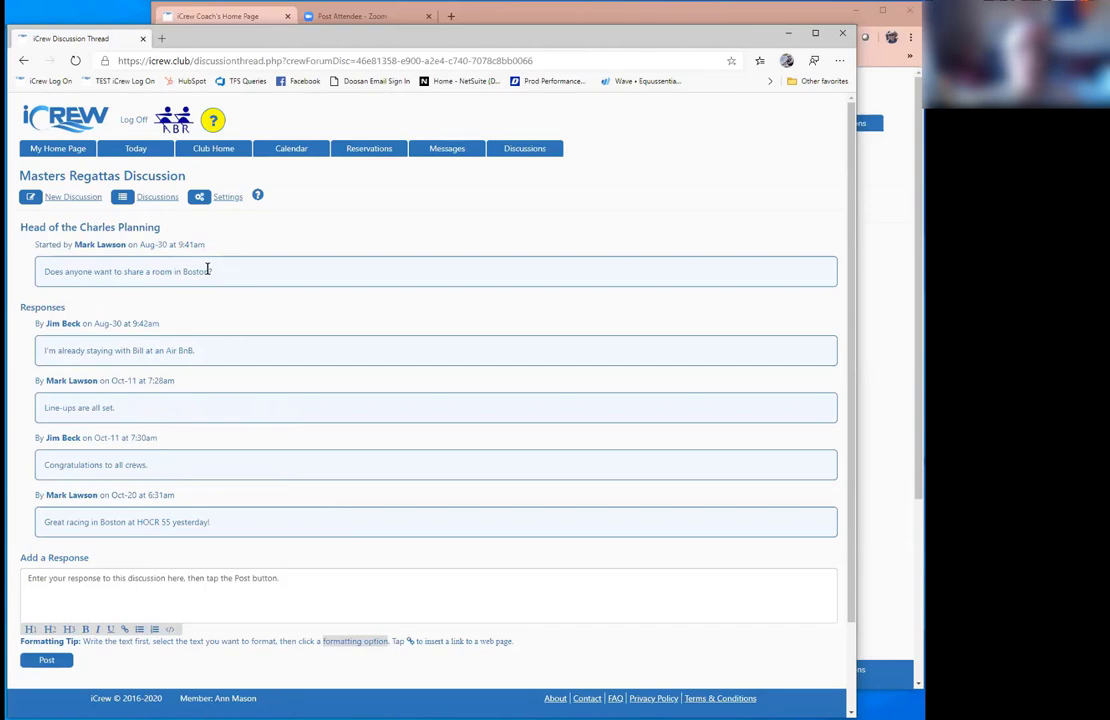
left_click(222, 198)
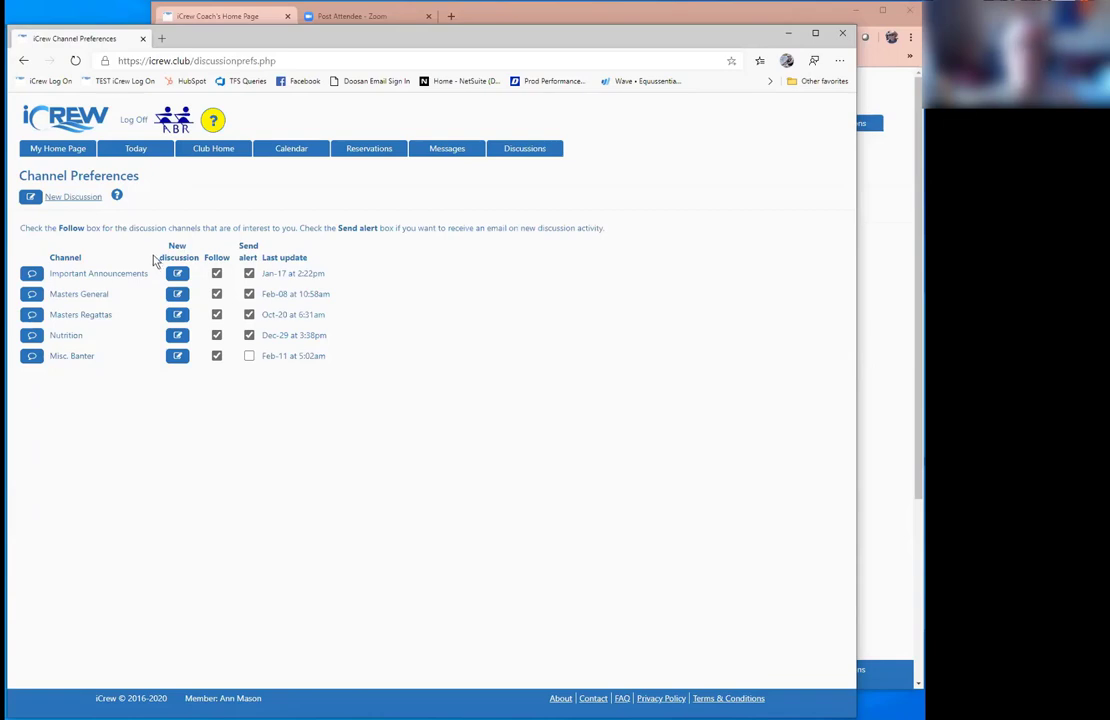
left_click(51, 157)
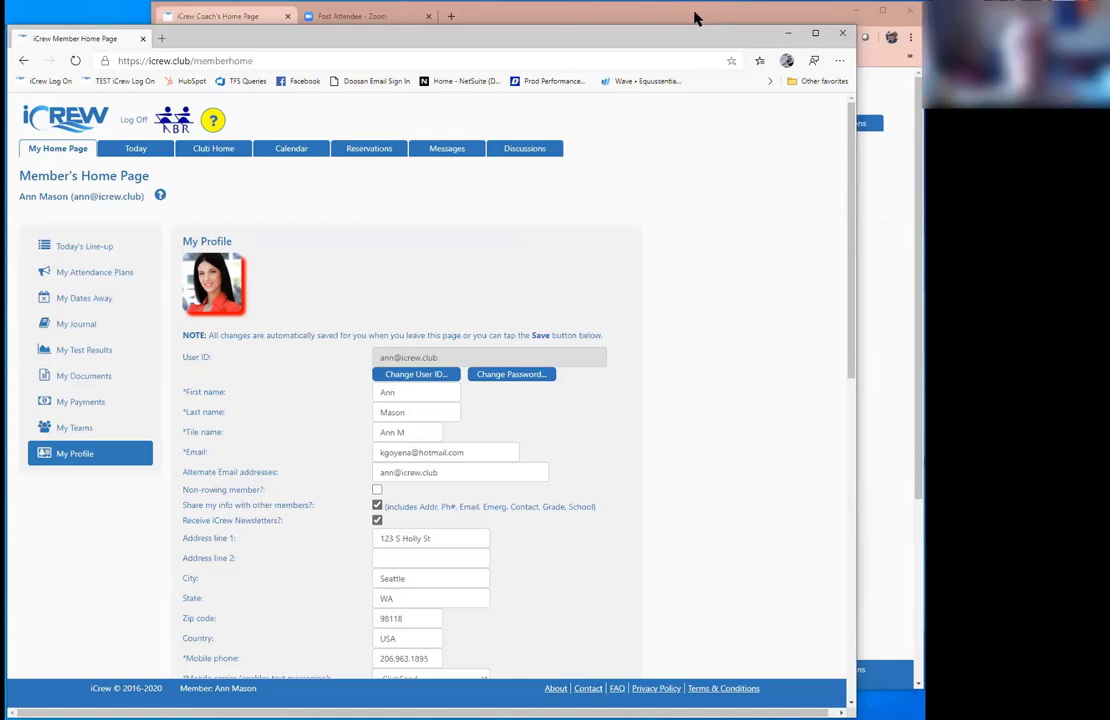
Step: Bring the coach's Chrome window forward, widen it to full screen, and open the Personal Page
left_click(697, 18)
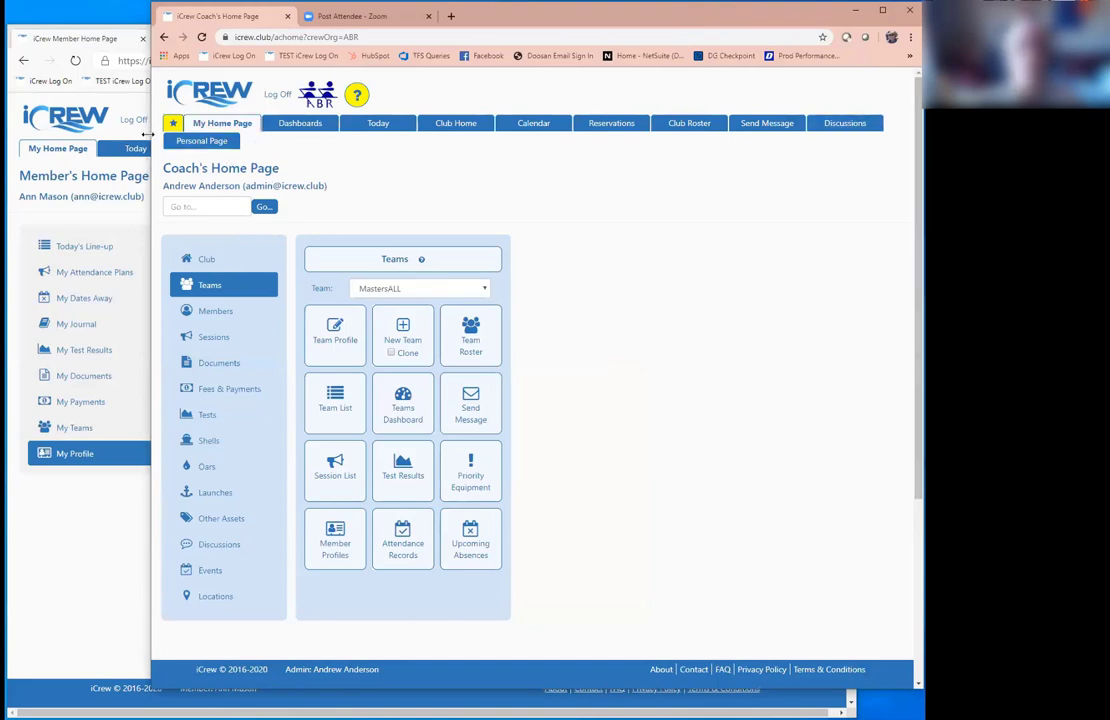
left_click_drag(12, 143, 6, 143)
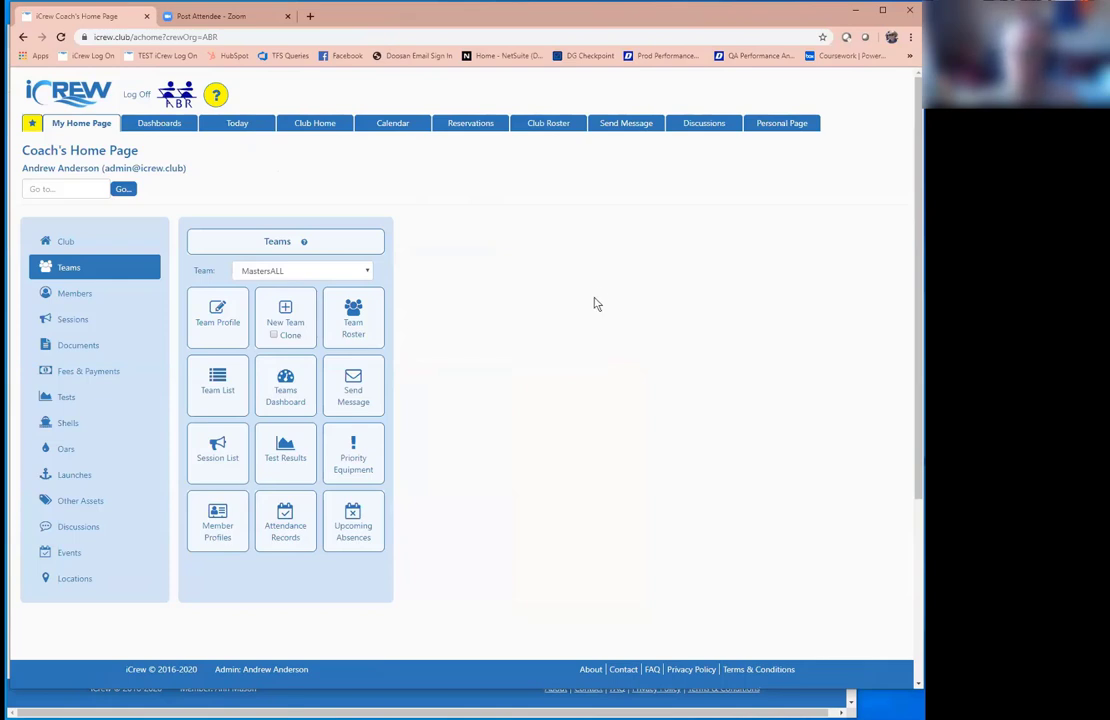
left_click(785, 125)
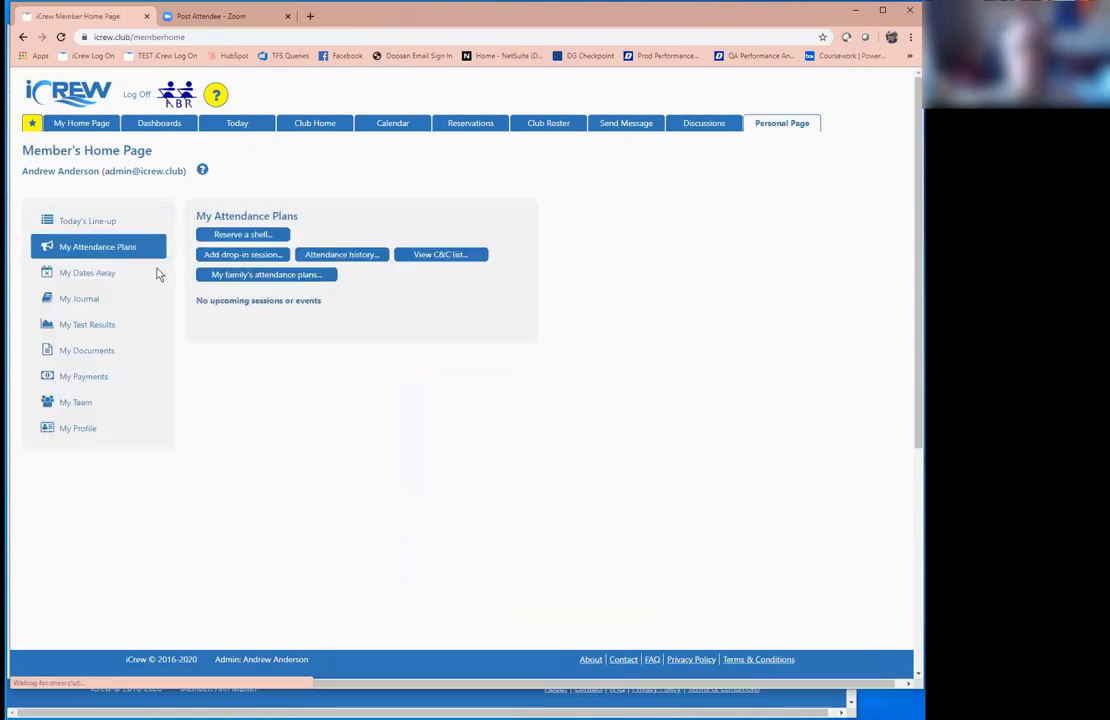
Step: Browse Today's Line-up and My Profile, then show the ABR club tools
left_click(95, 219)
left_click(80, 430)
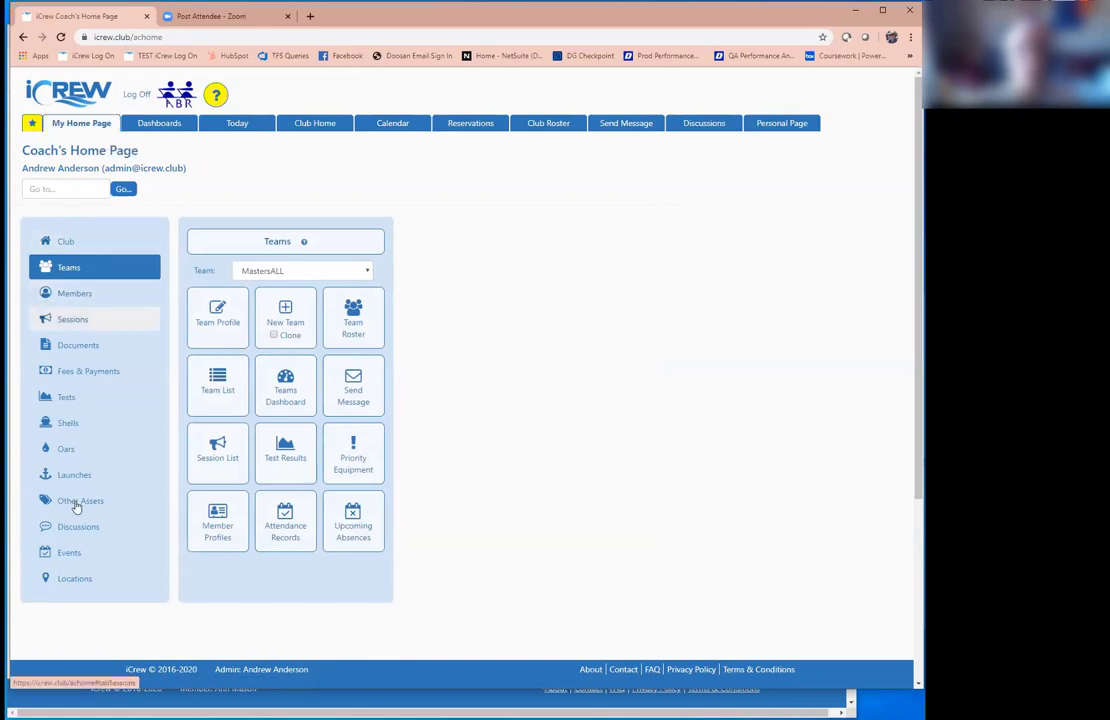
left_click(78, 243)
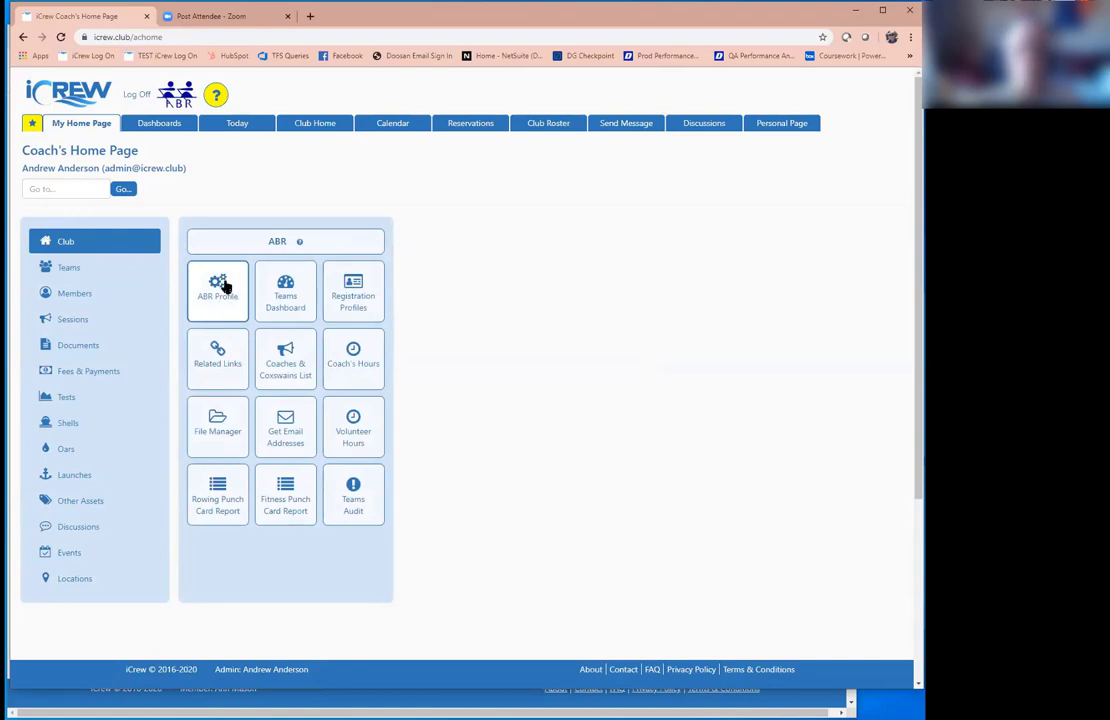
Step: Open the ABR Profile tile to see the club details and Premium subscription at .50 USD
left_click(222, 287)
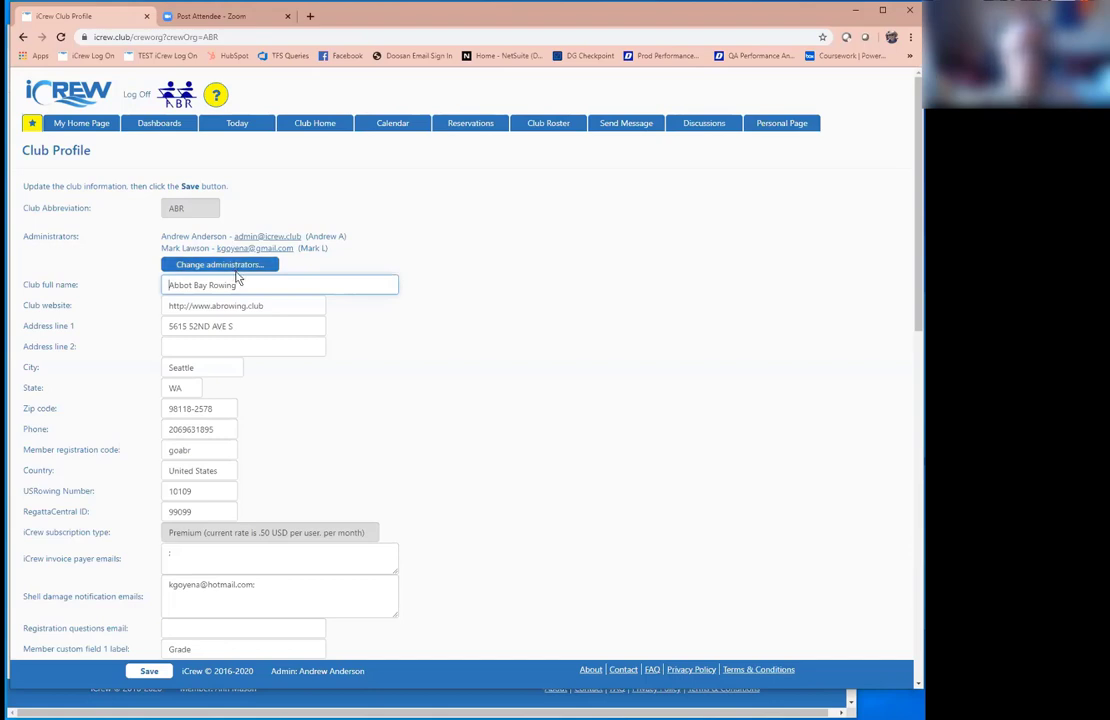
Step: Go back to My Home Page after reviewing the four registration profiles
left_click(70, 122)
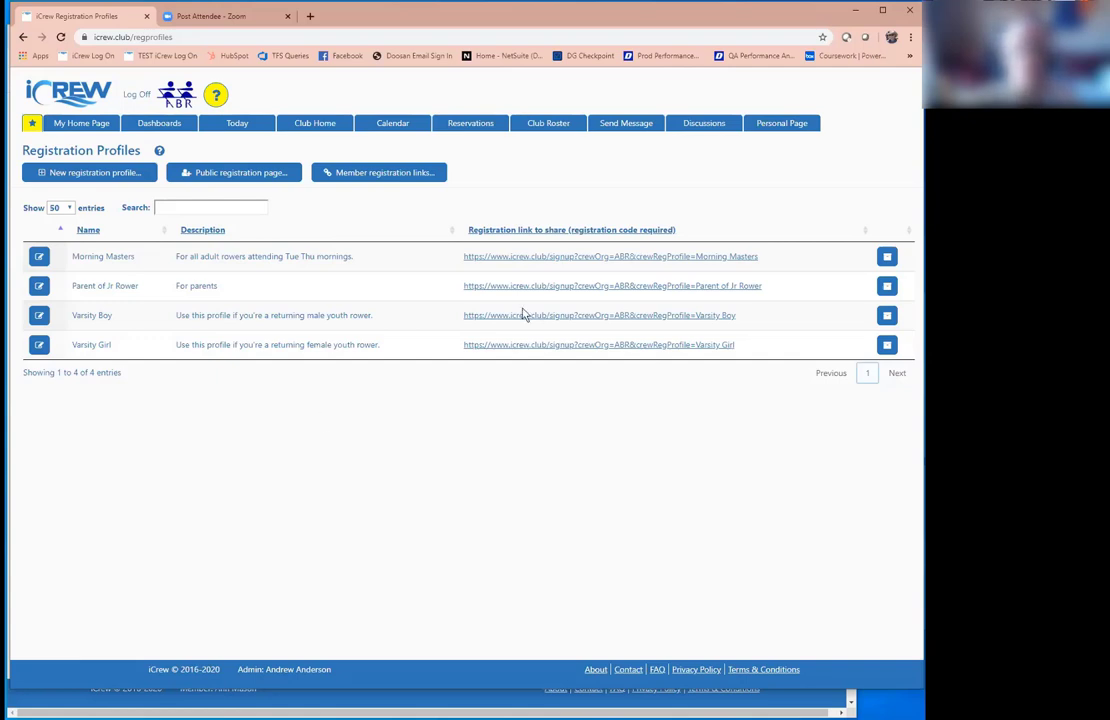
Step: Return to My Home Page, show the Teams tools, and scroll through the 14-team list
left_click(80, 122)
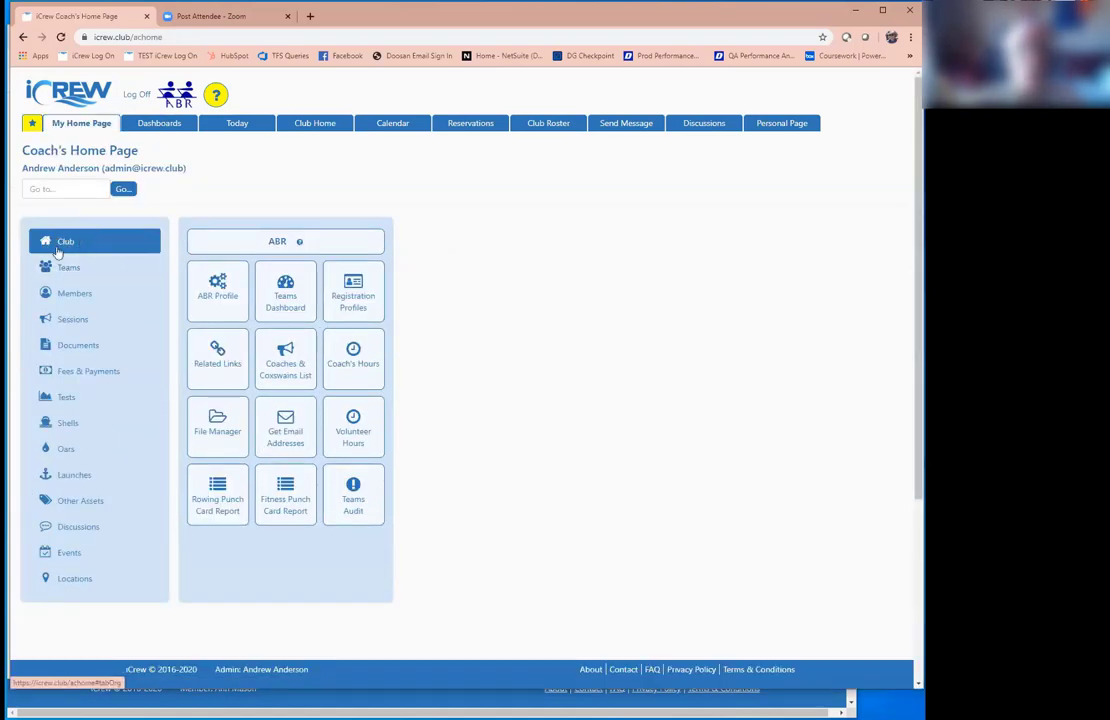
left_click(74, 267)
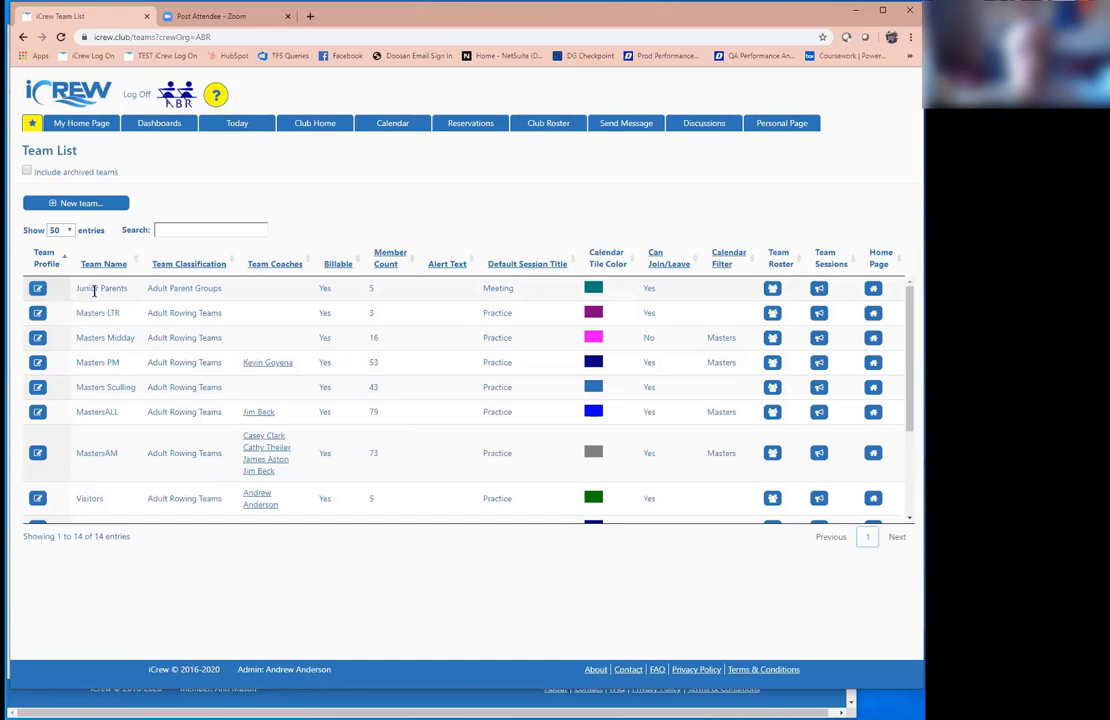
scroll(124, 374, "down", 2)
scroll(124, 385, "down", 2)
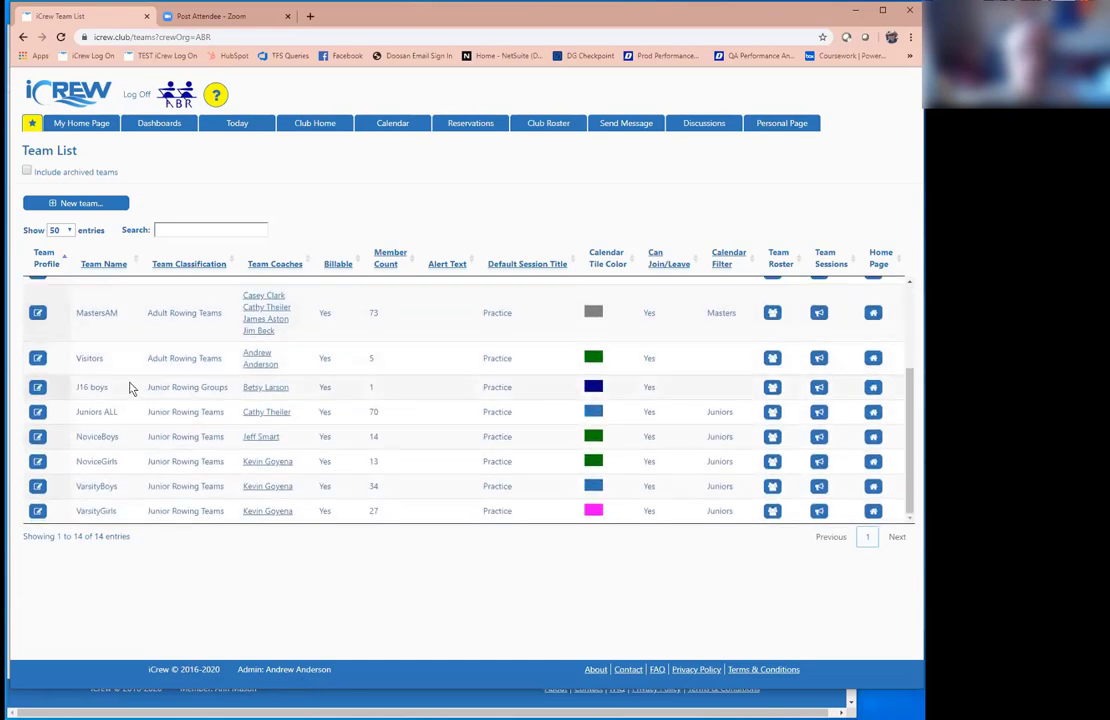
scroll(131, 382, "up", 3)
scroll(131, 382, "up", 1)
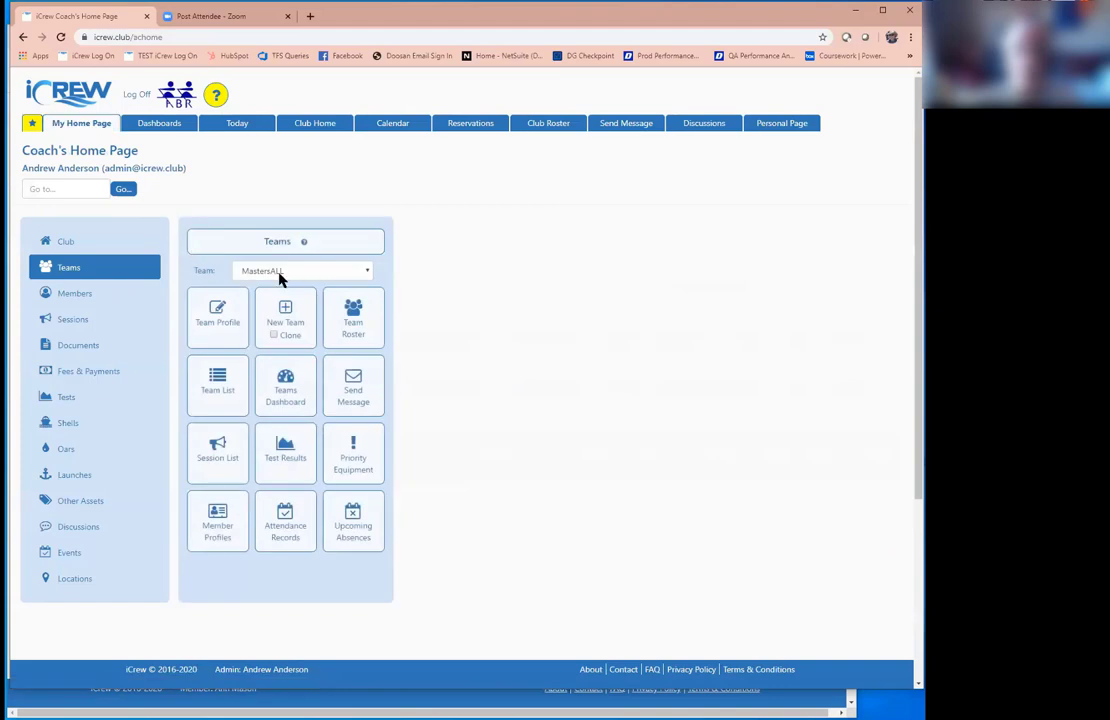
Step: Select MastersAM as the team and open its Team Profile
left_click(280, 272)
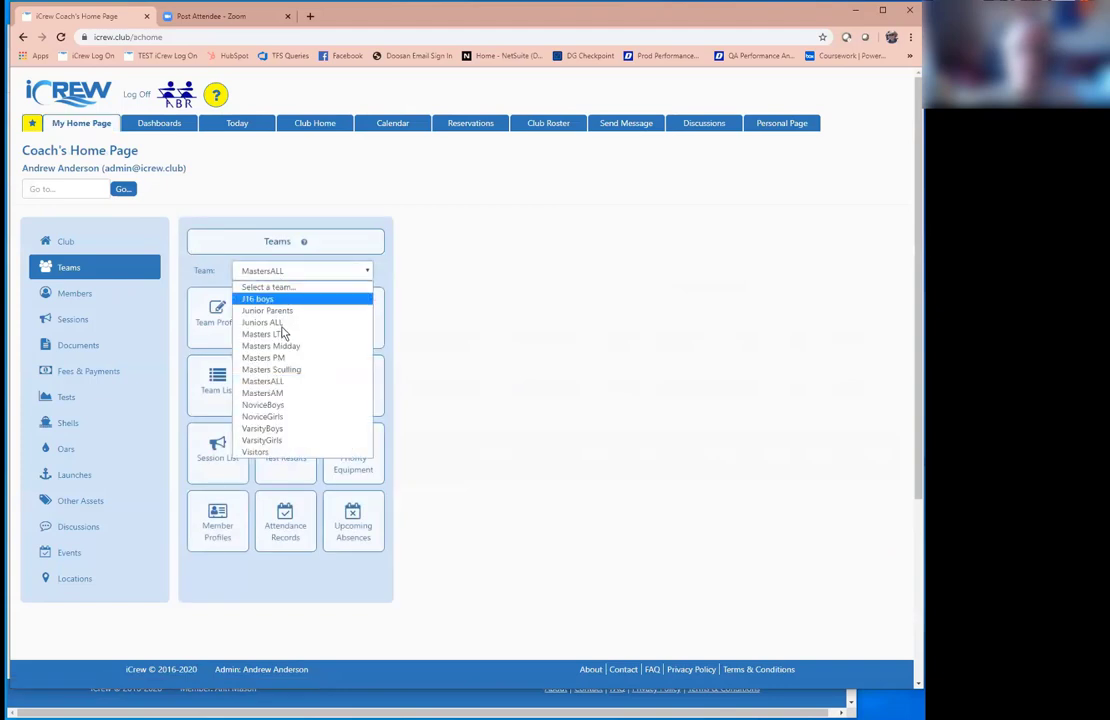
left_click(290, 393)
left_click(229, 335)
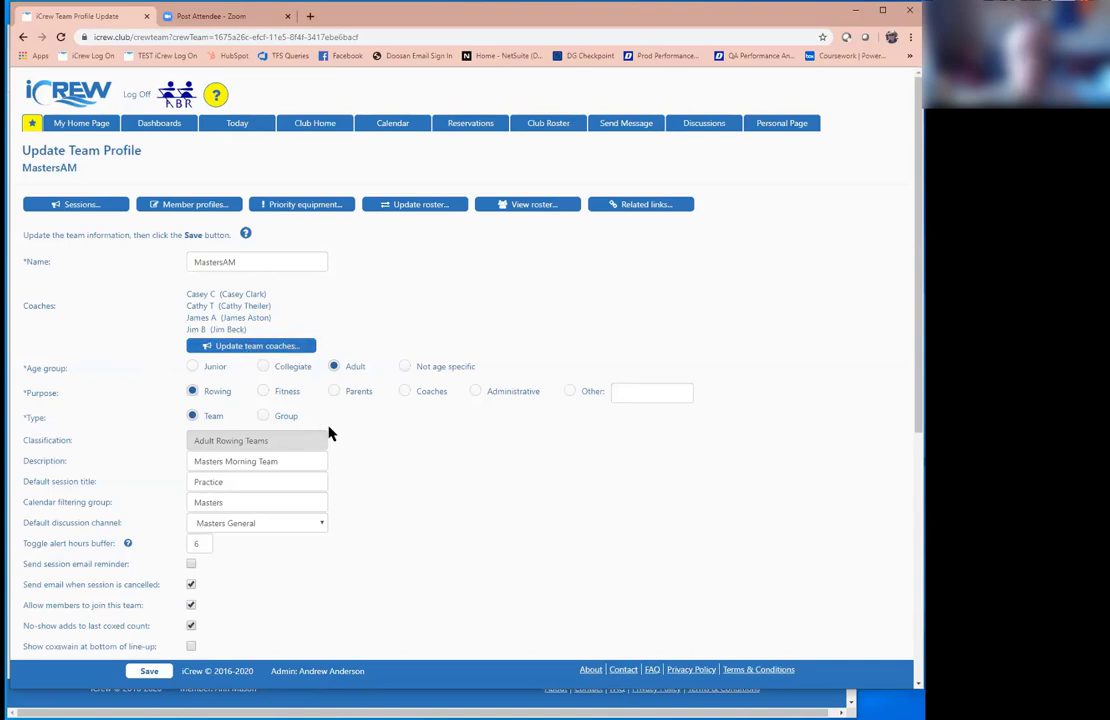
Step: Review MastersAM's profile fields, including default session title Practice, and glance at its session list
scroll(364, 445, "down", 1)
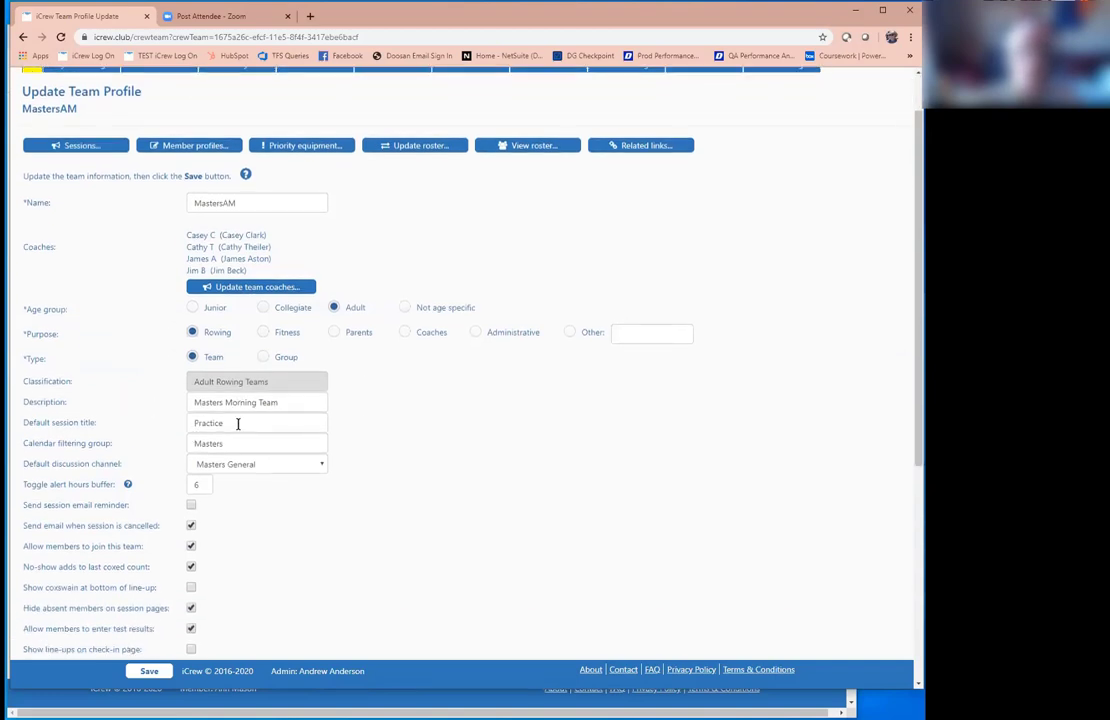
left_click_drag(237, 423, 159, 429)
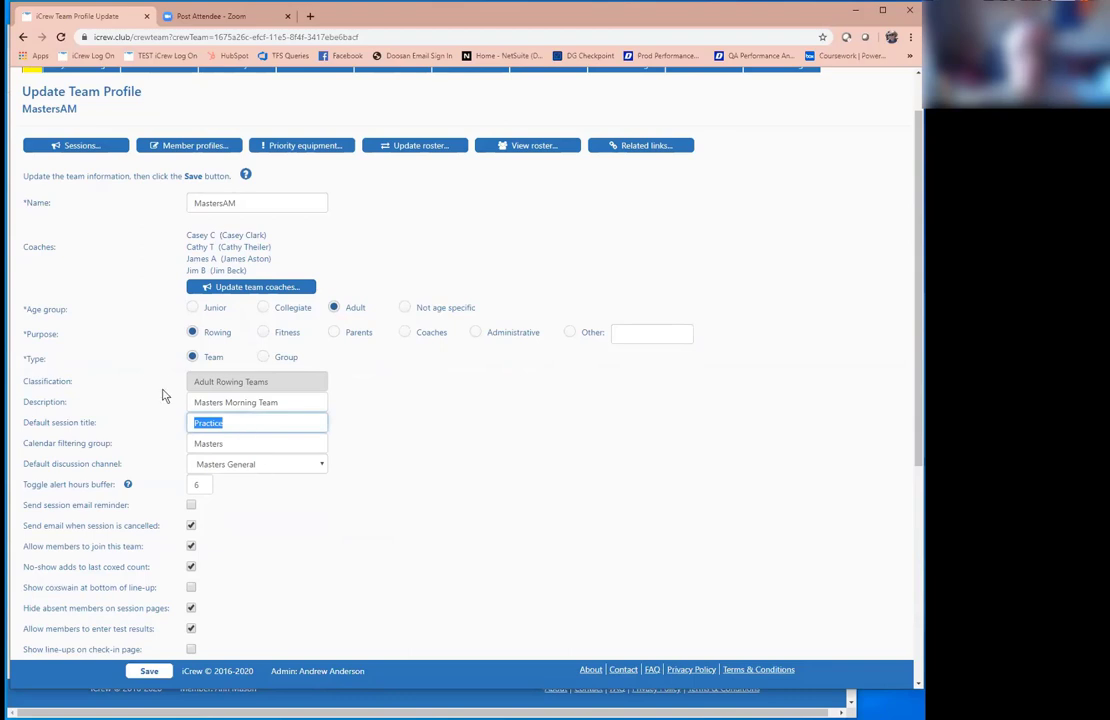
scroll(164, 391, "down", 2)
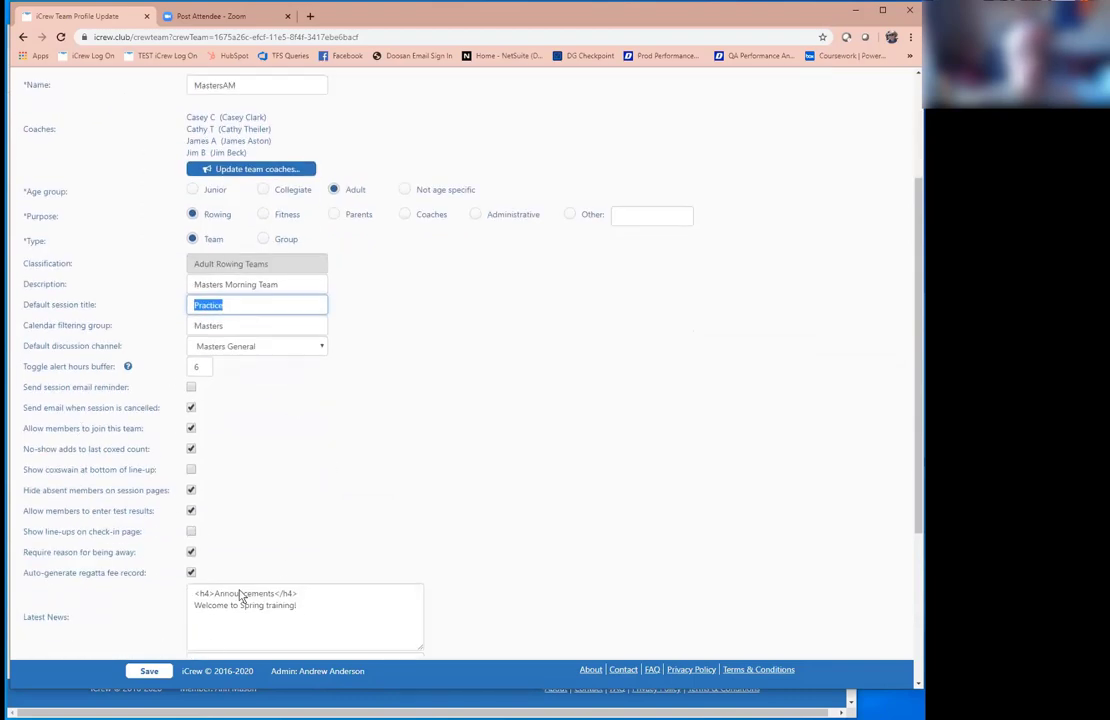
scroll(295, 563, "up", 3)
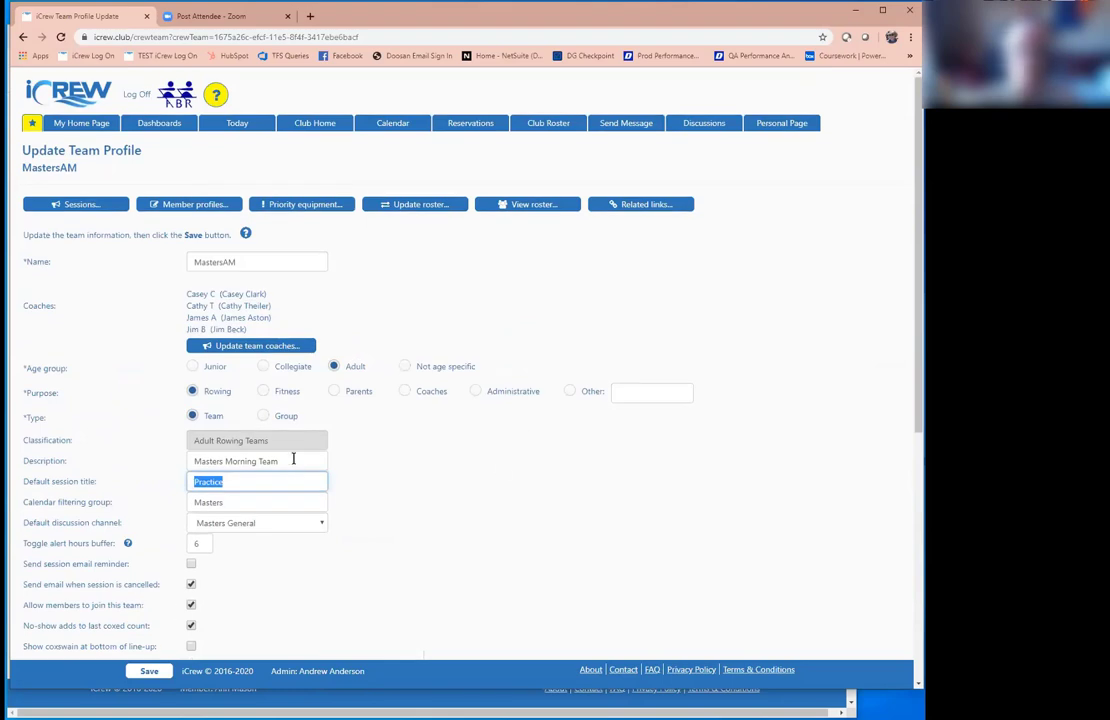
left_click(80, 204)
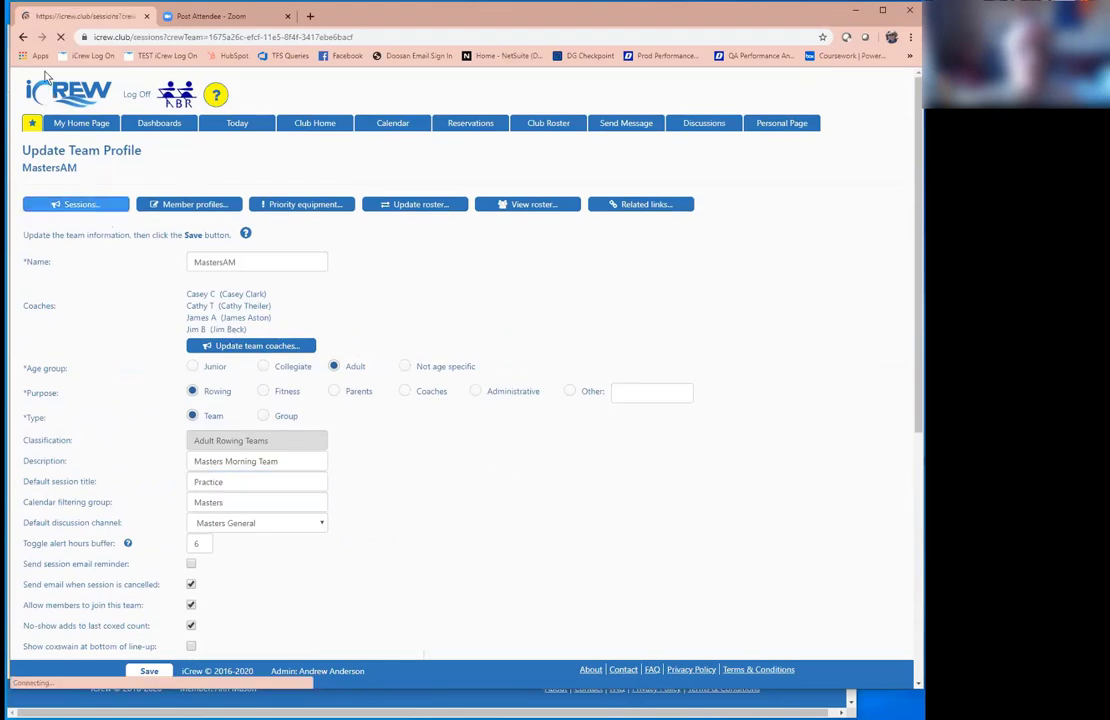
left_click(23, 37)
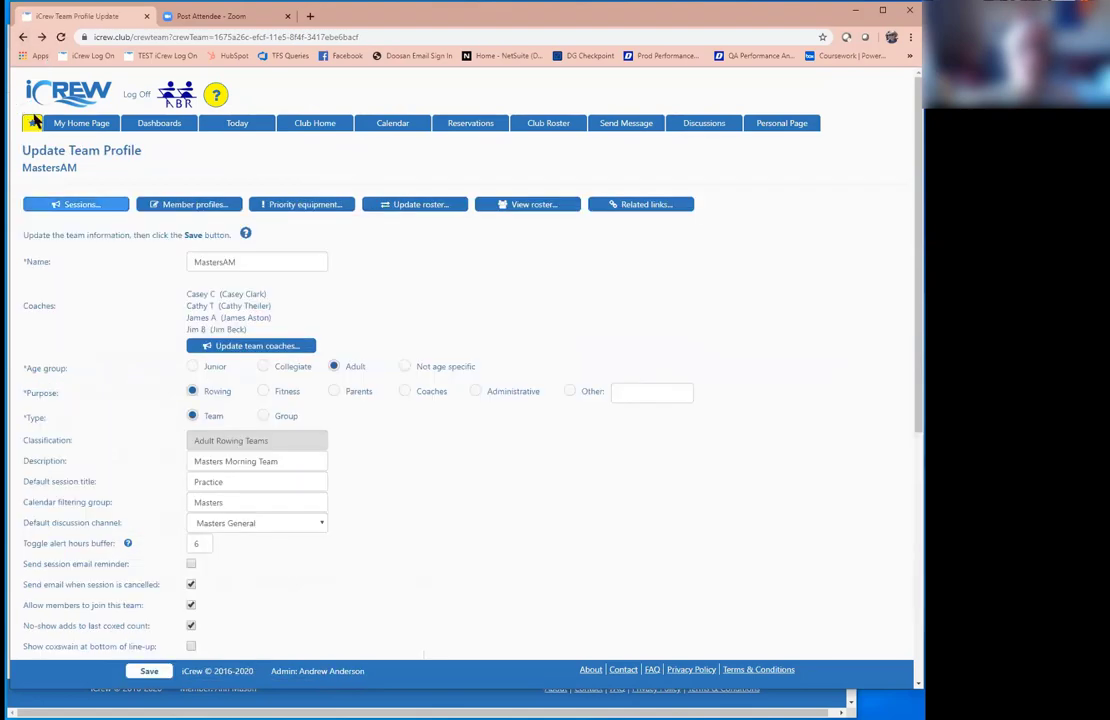
Step: Go back from the MastersAM profile to the Coach's Home Page Teams tools
key("alt+Left")
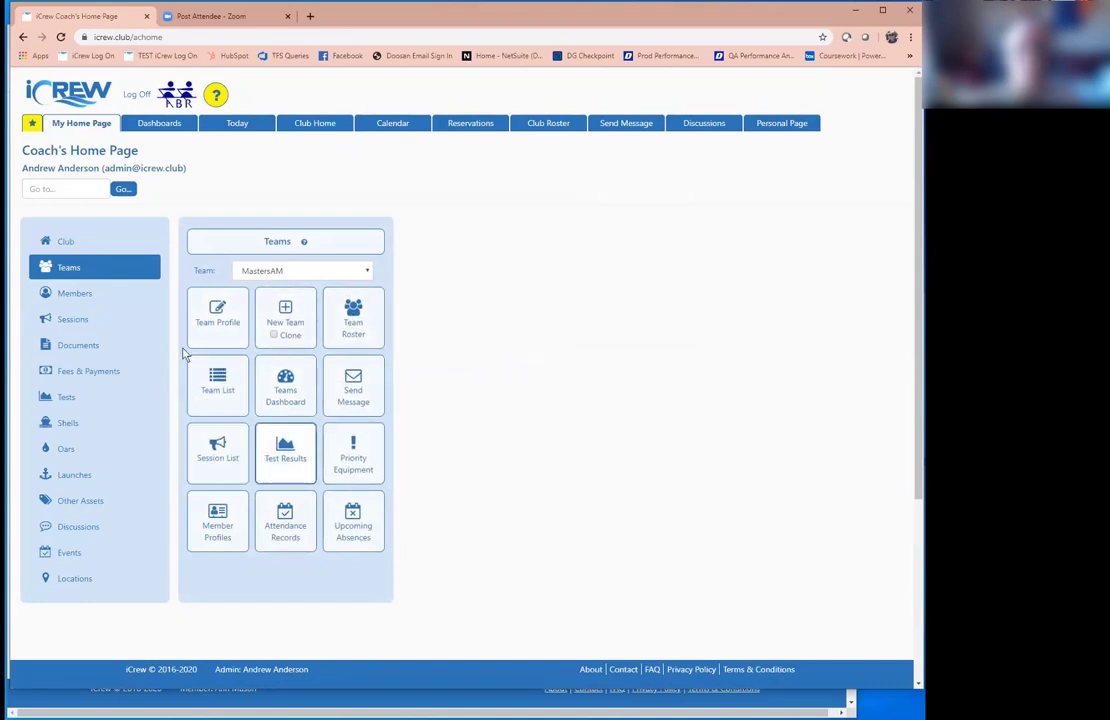
Step: Show the Members tools such as Member Profile, Register New Member, Payments and Journal
left_click(78, 296)
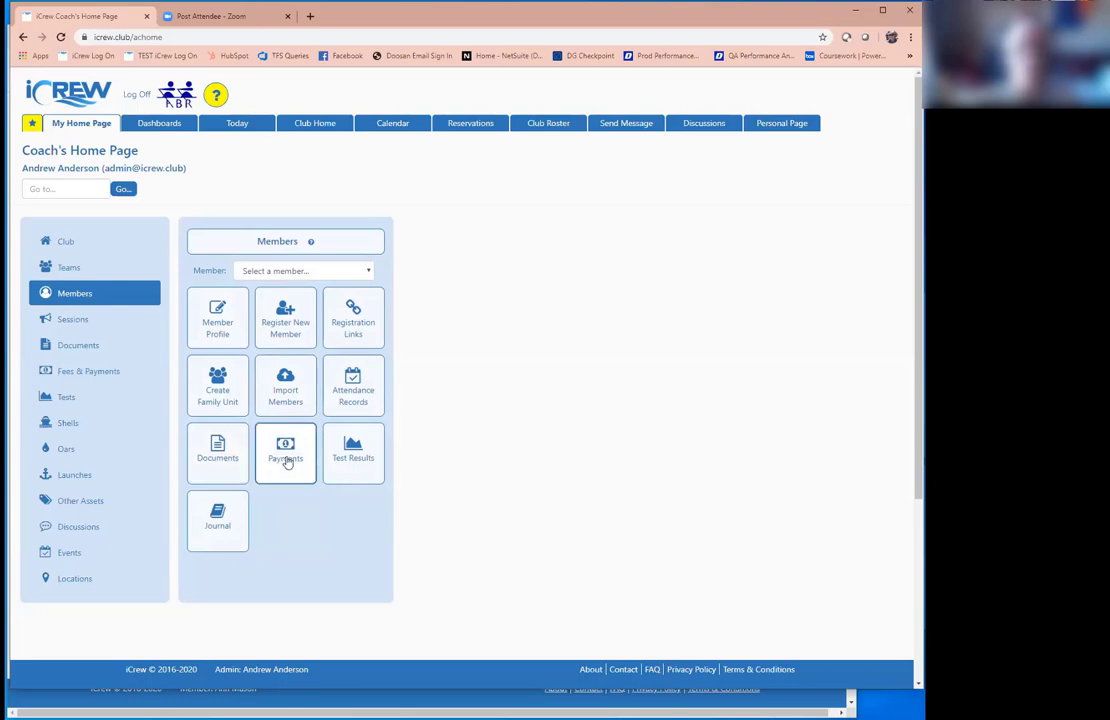
Step: Open the bulk Create Sessions form and set the start date to 2020-07-01
left_click(87, 324)
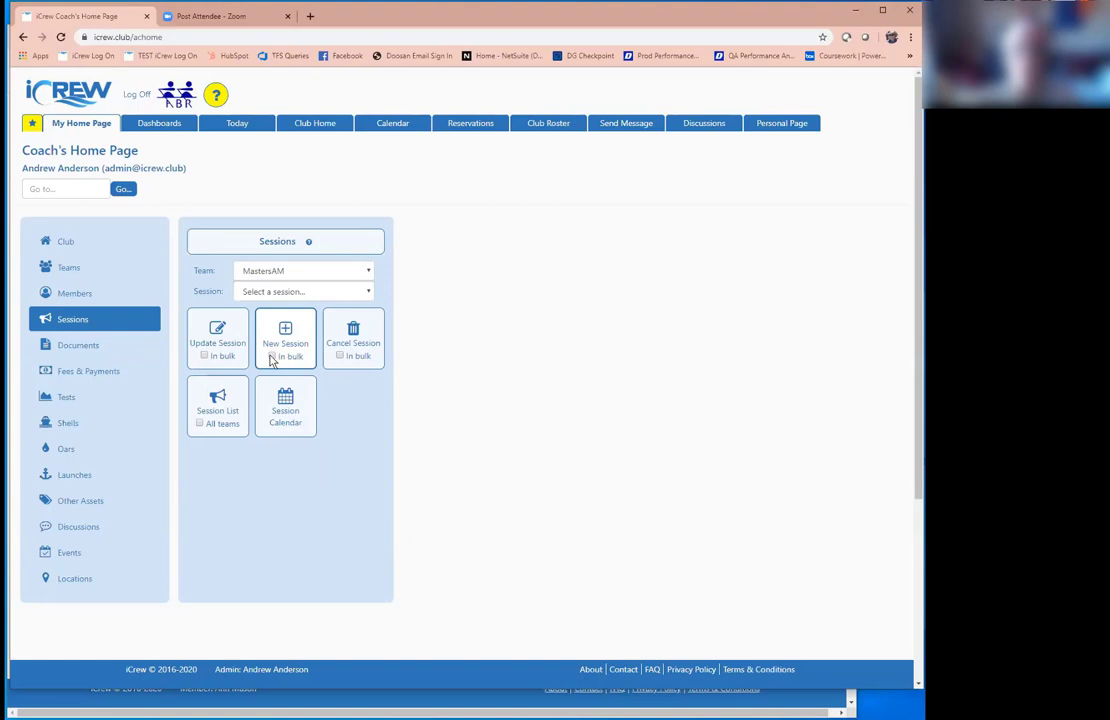
left_click(272, 358)
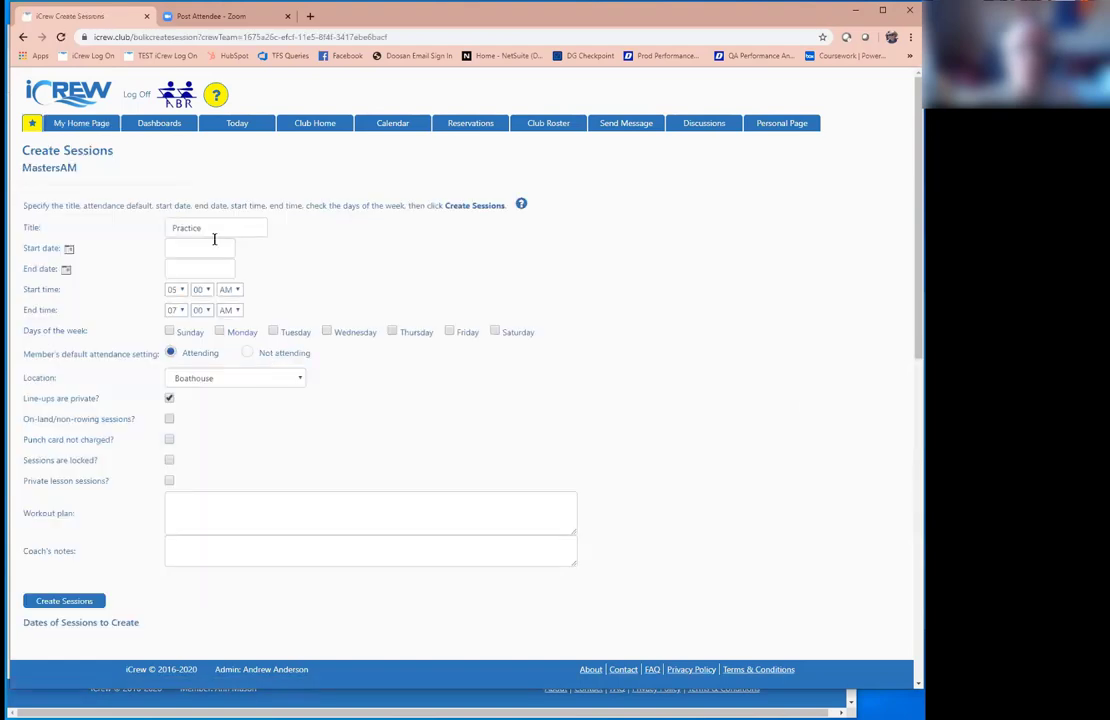
left_click(70, 250)
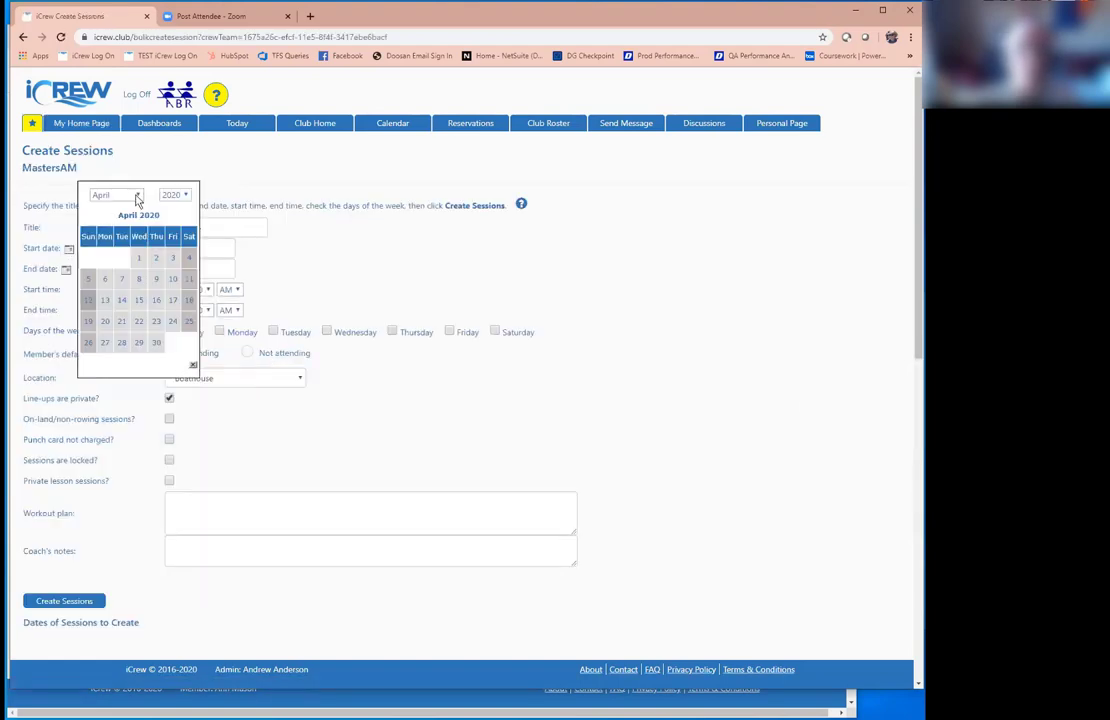
left_click(138, 196)
left_click(118, 278)
left_click(141, 260)
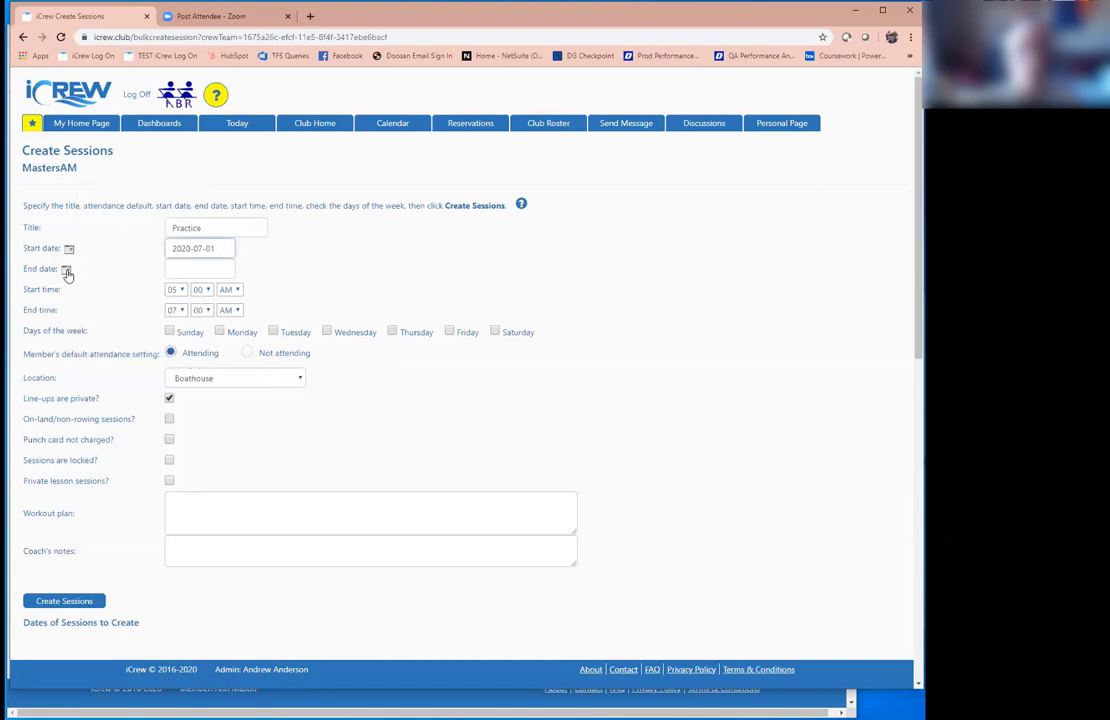
Step: Set the end date to 2020-07-31 and schedule sessions on Monday, Wednesday and Friday
left_click(66, 269)
left_click(125, 216)
left_click(100, 300)
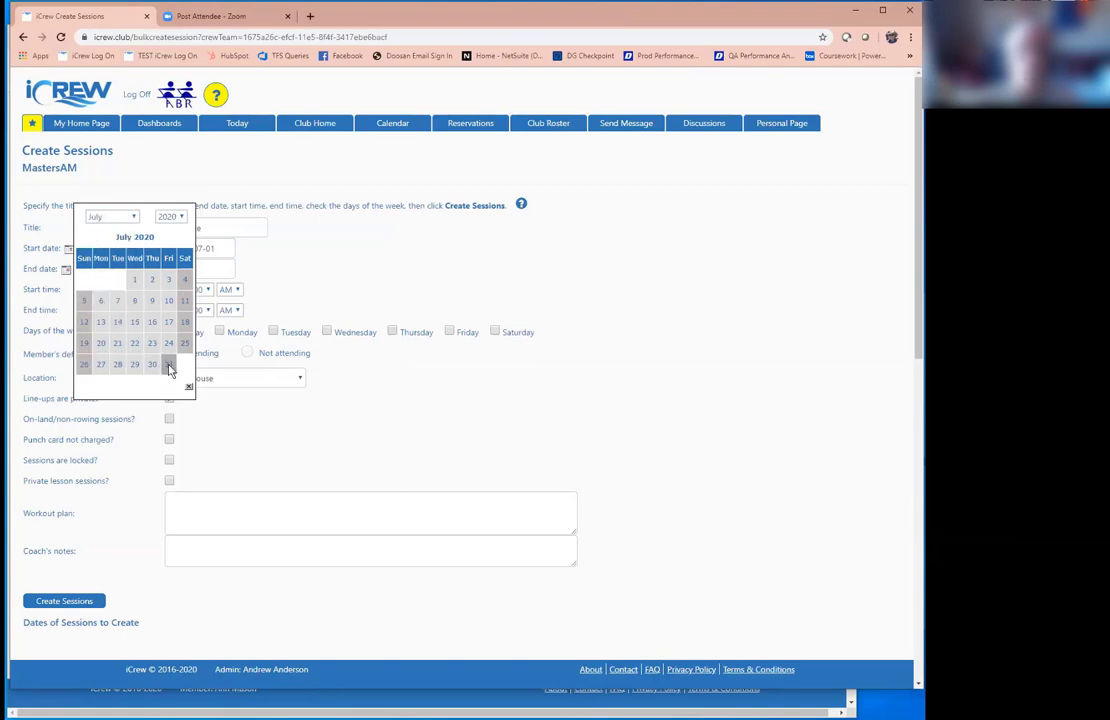
left_click(169, 365)
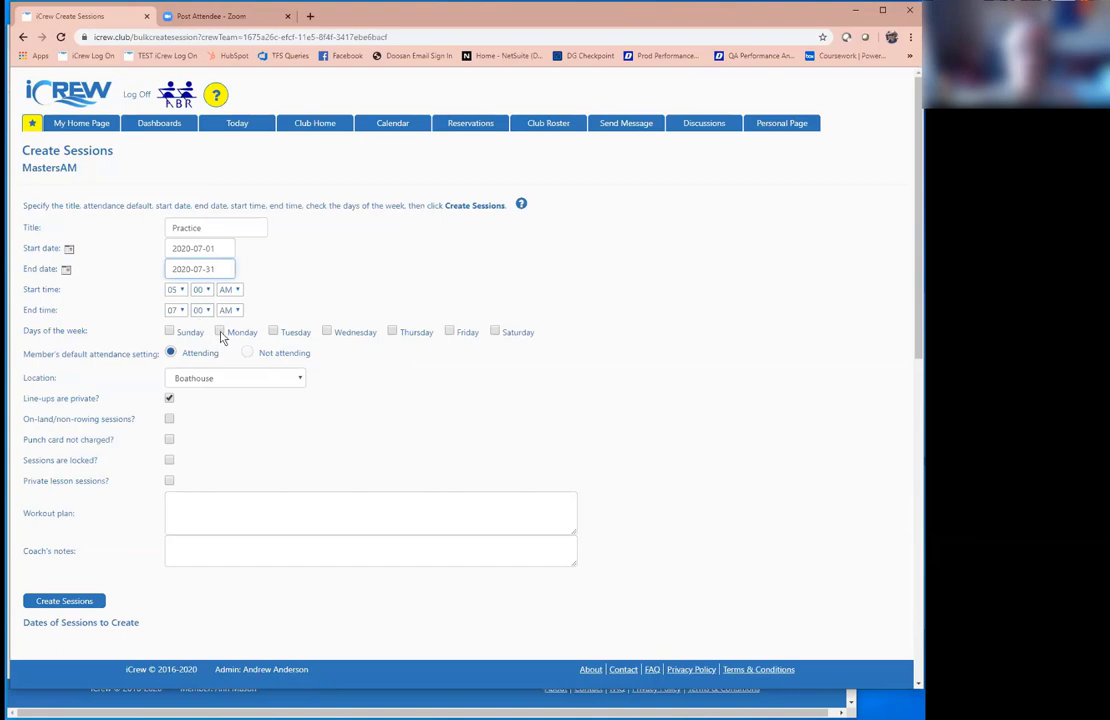
left_click(220, 332)
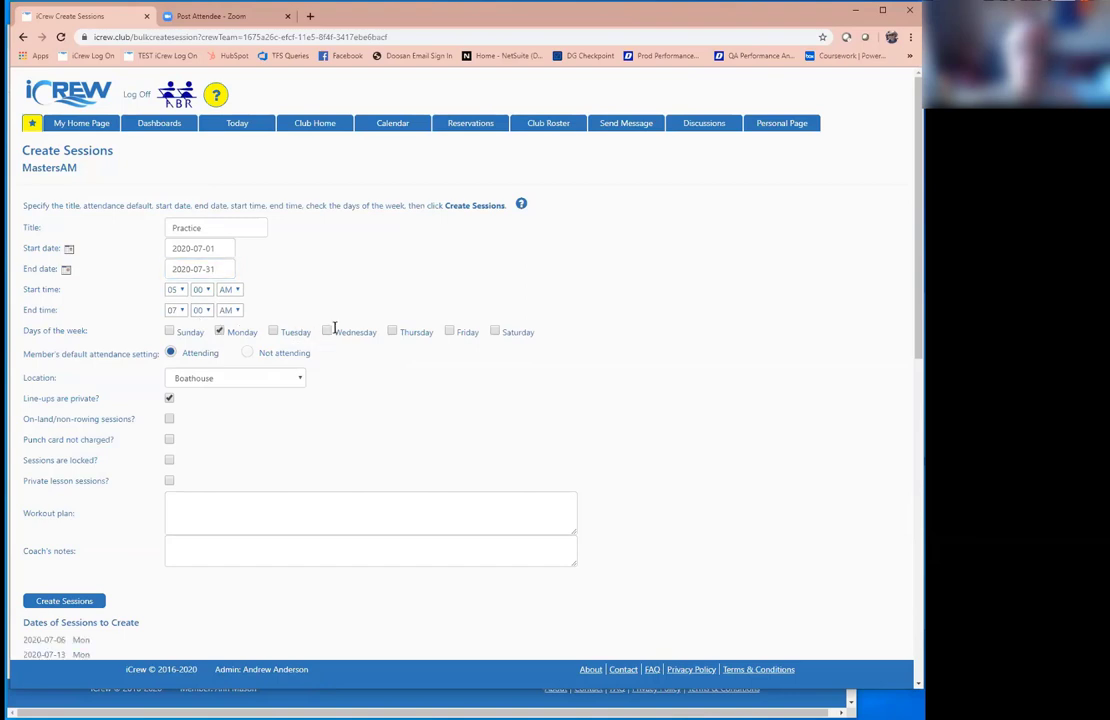
left_click(328, 331)
left_click(450, 332)
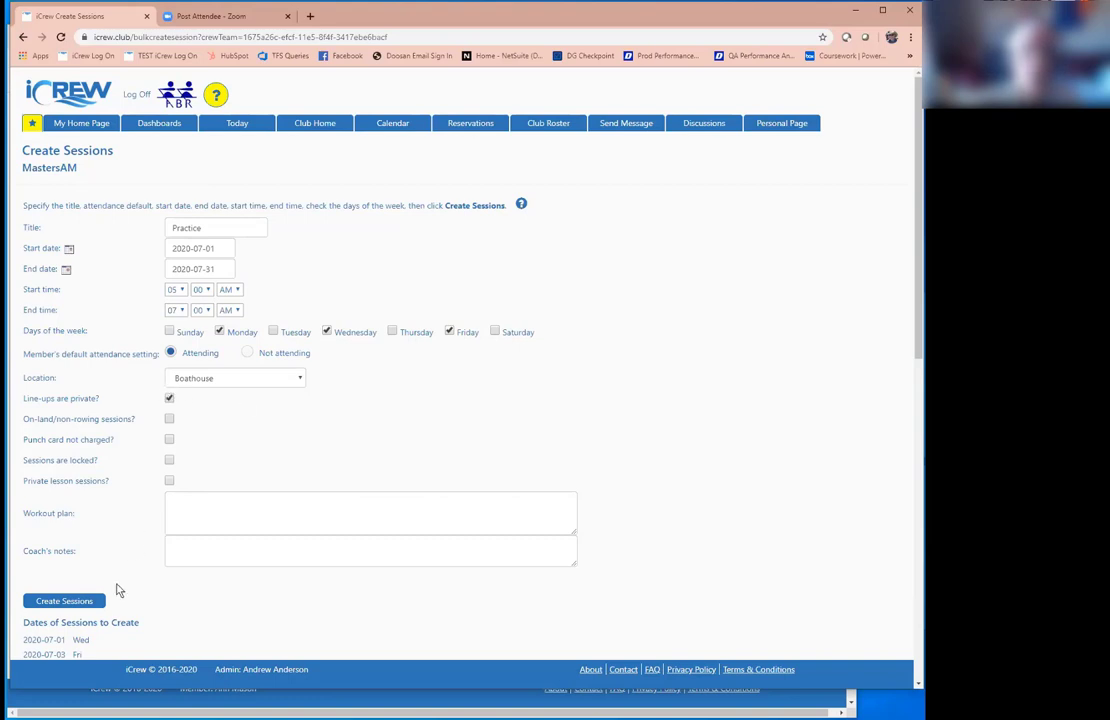
scroll(240, 600, "down", 2)
scroll(240, 600, "down", 2)
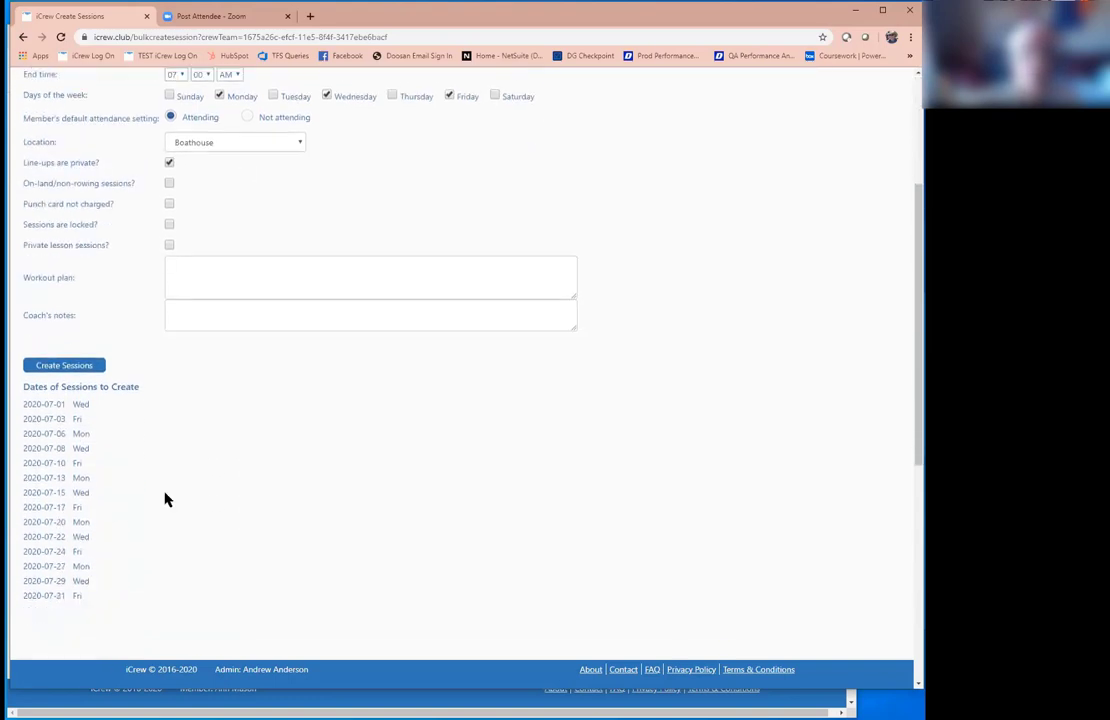
Step: Create the listed July Mon/Wed/Fri MastersAM Practice sessions
left_click(80, 366)
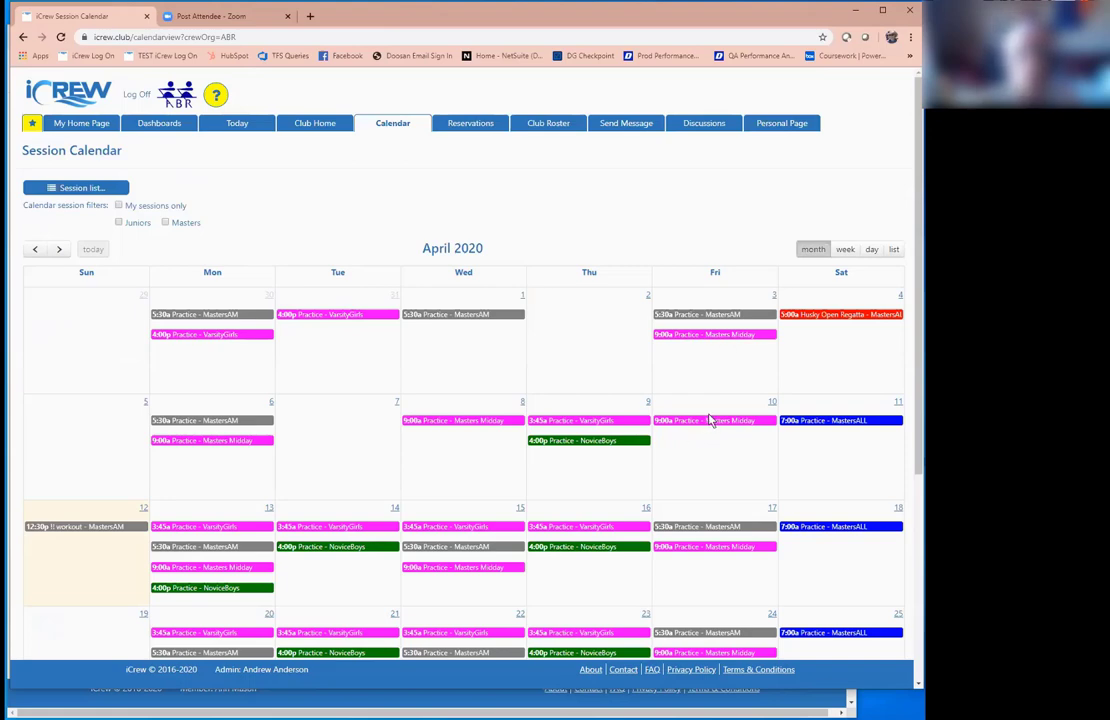
Step: Advance the session calendar three months to July 2020 to check the new practices
scroll(197, 438, "down", 1)
scroll(197, 438, "down", 1)
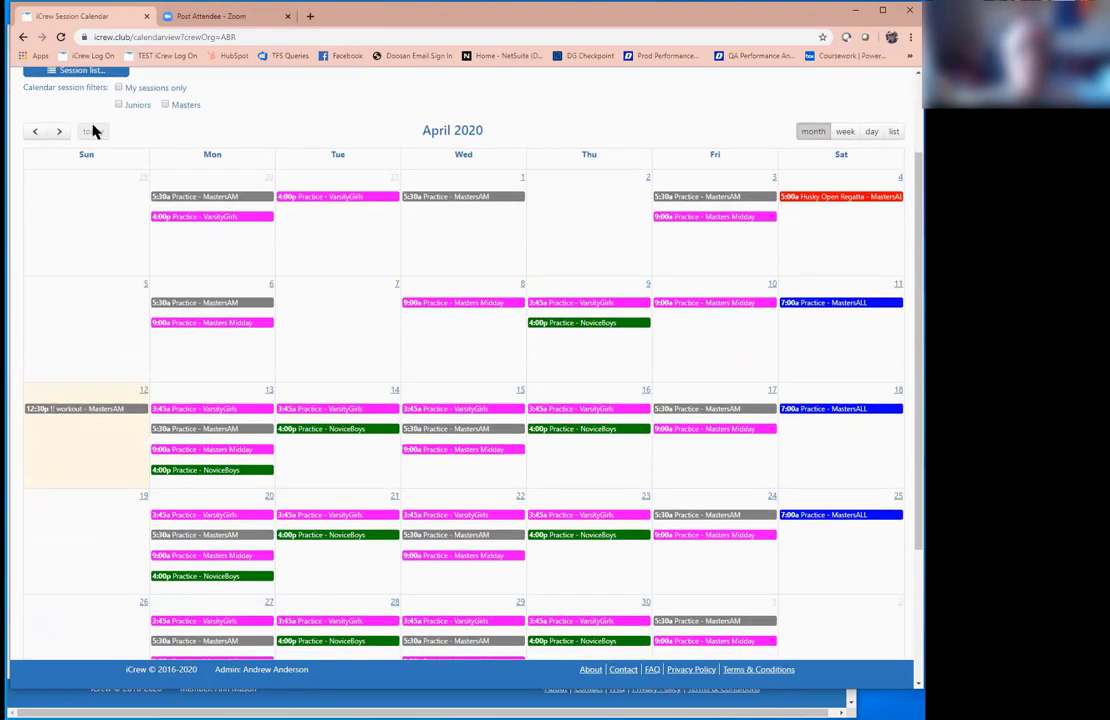
left_click(59, 132)
left_click(59, 132)
left_click(59, 132)
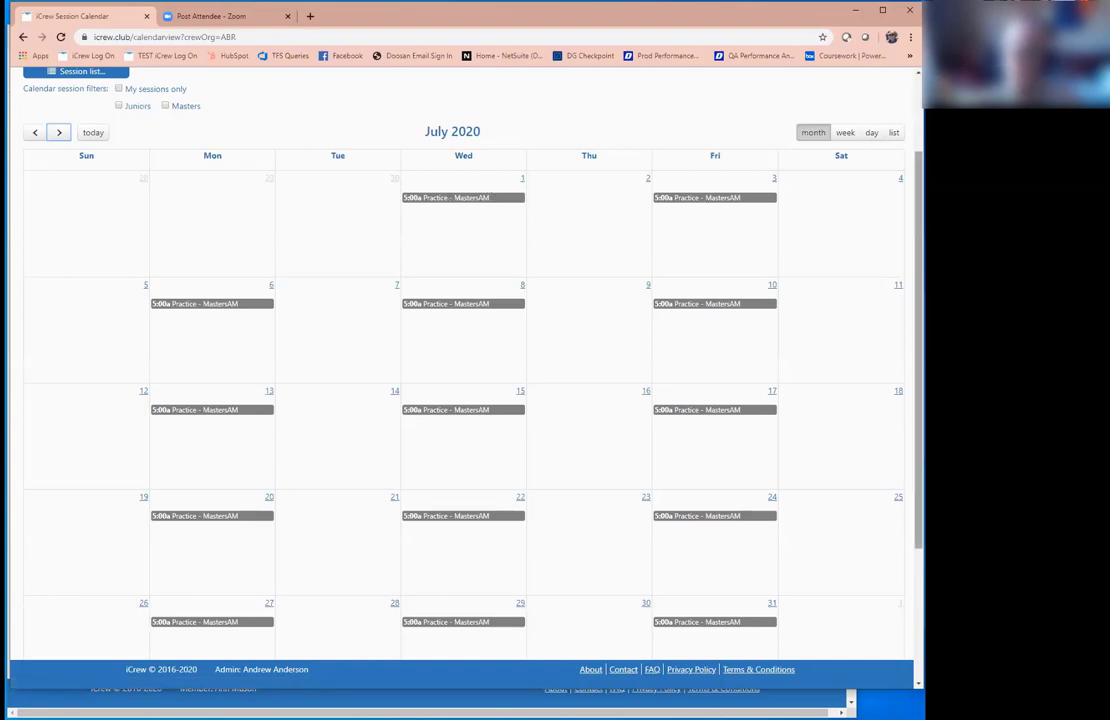
Step: Step the session calendar back three months to April 2020
scroll(446, 181, "up", 3)
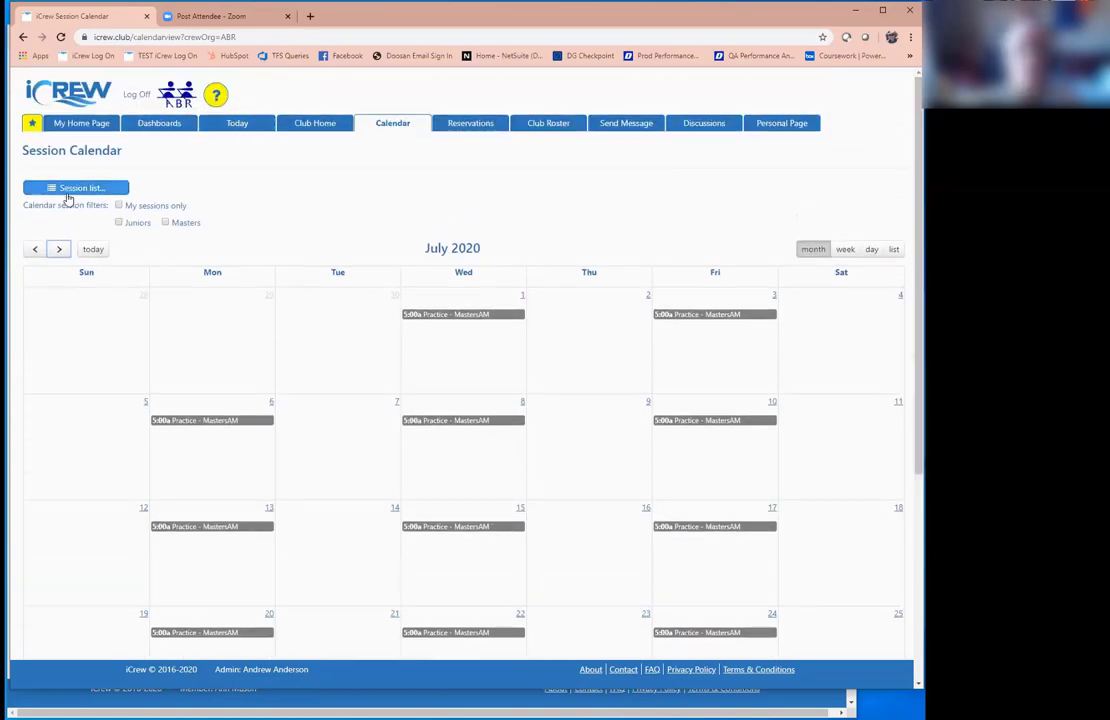
left_click(37, 249)
left_click(37, 249)
left_click(37, 249)
scroll(423, 481, "down", 1)
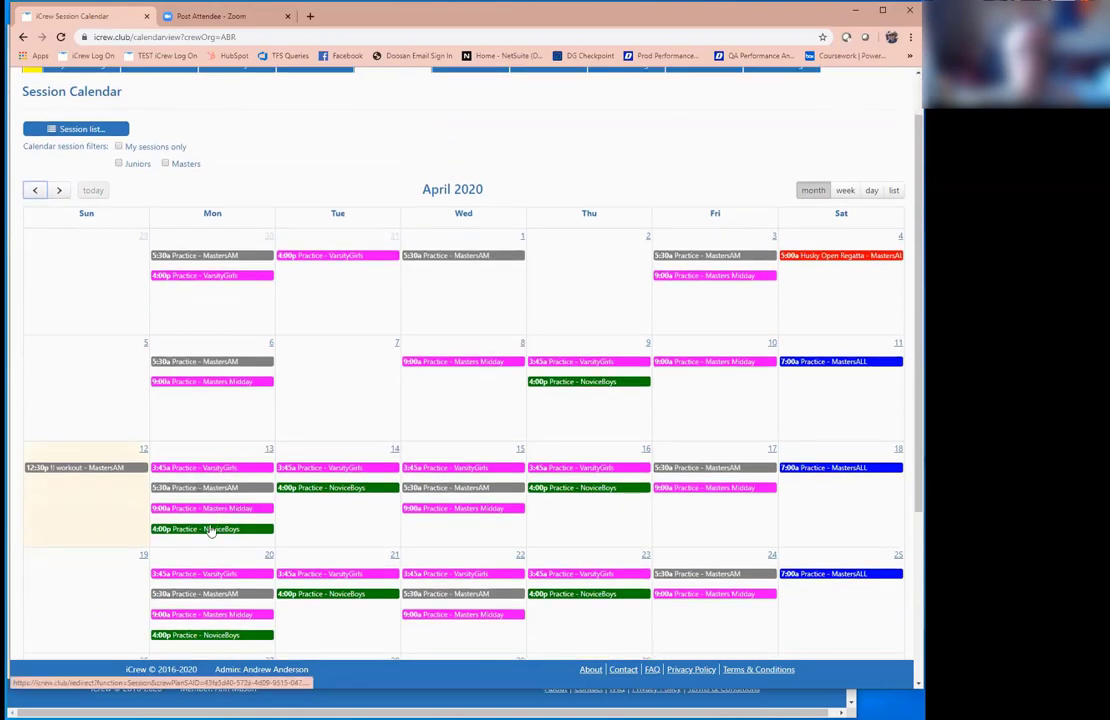
Step: Look over the April 13 5:30a MastersAM session form unchanged, then switch to the Today page for 2020-04-12
left_click(214, 493)
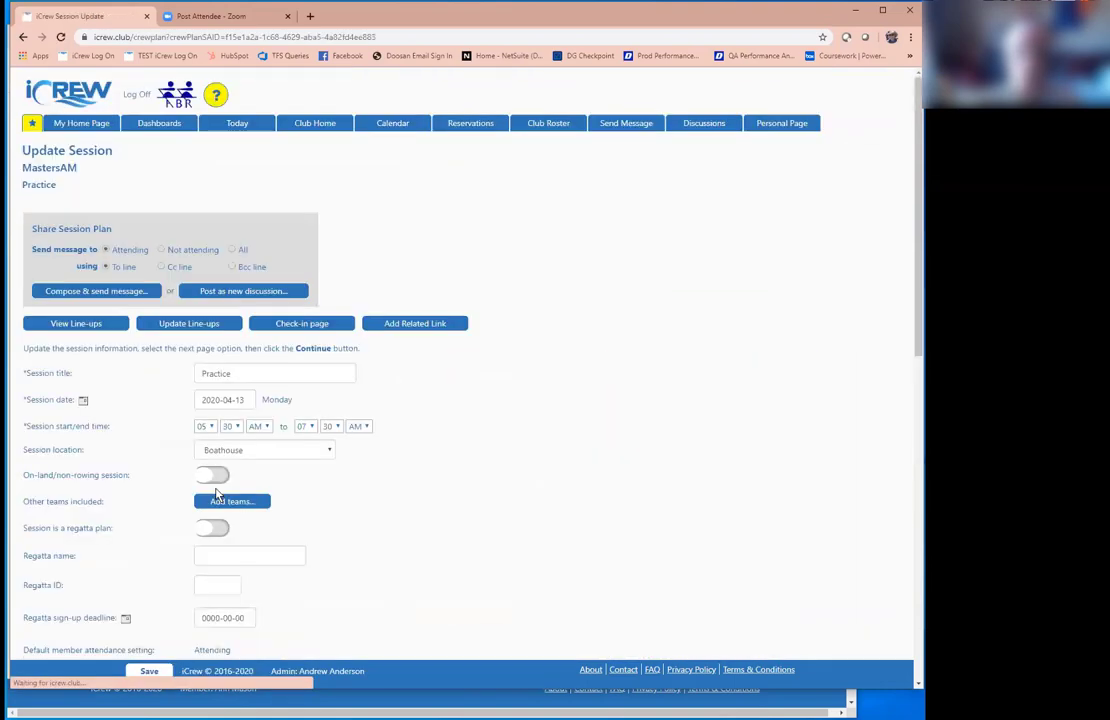
scroll(383, 515, "down", 3)
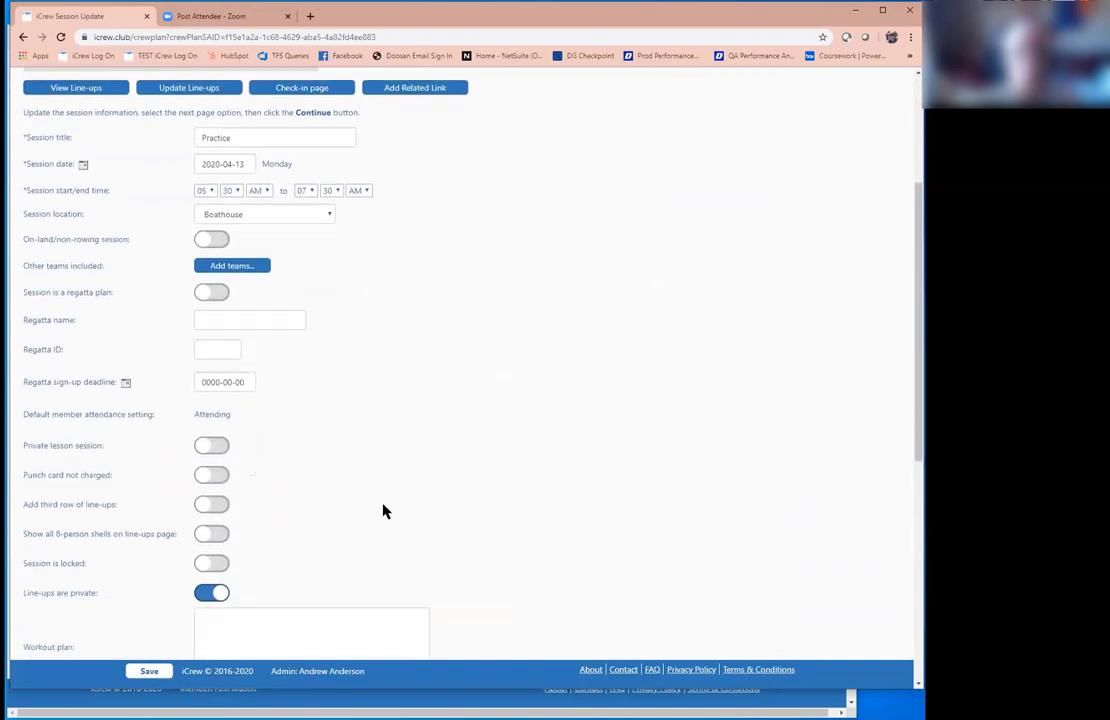
left_click(267, 504)
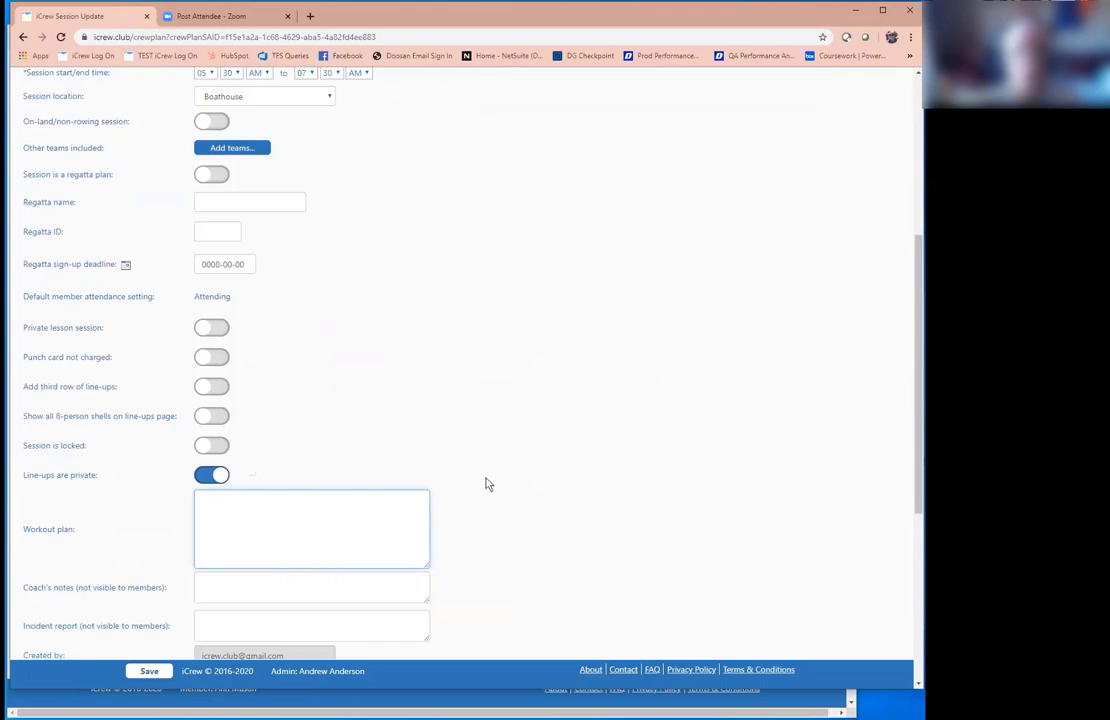
scroll(497, 472, "up", 6)
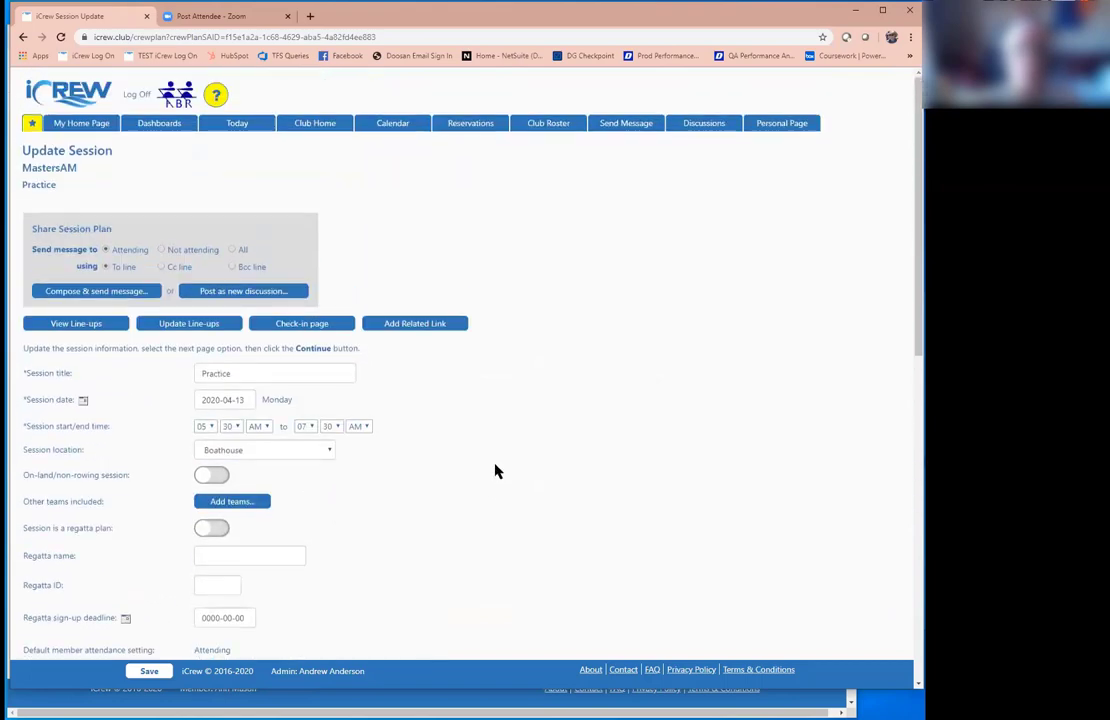
left_click(241, 127)
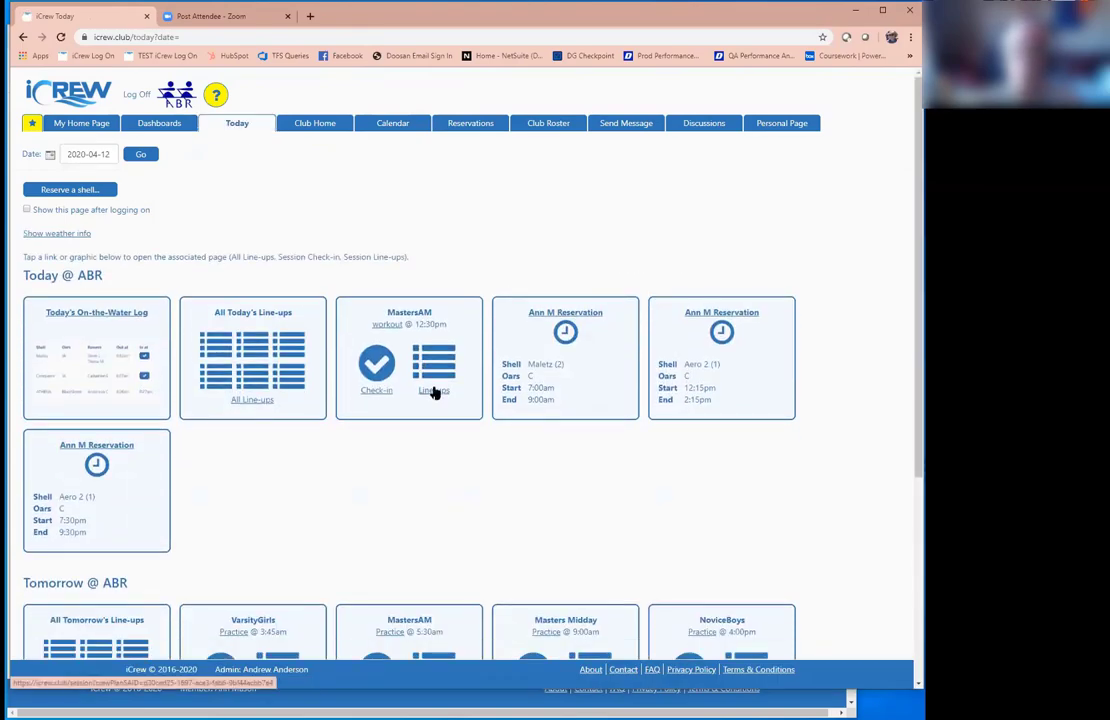
Step: Open the MastersAM workout line-ups and add the NED (w) eight as the seventh boat
left_click(433, 392)
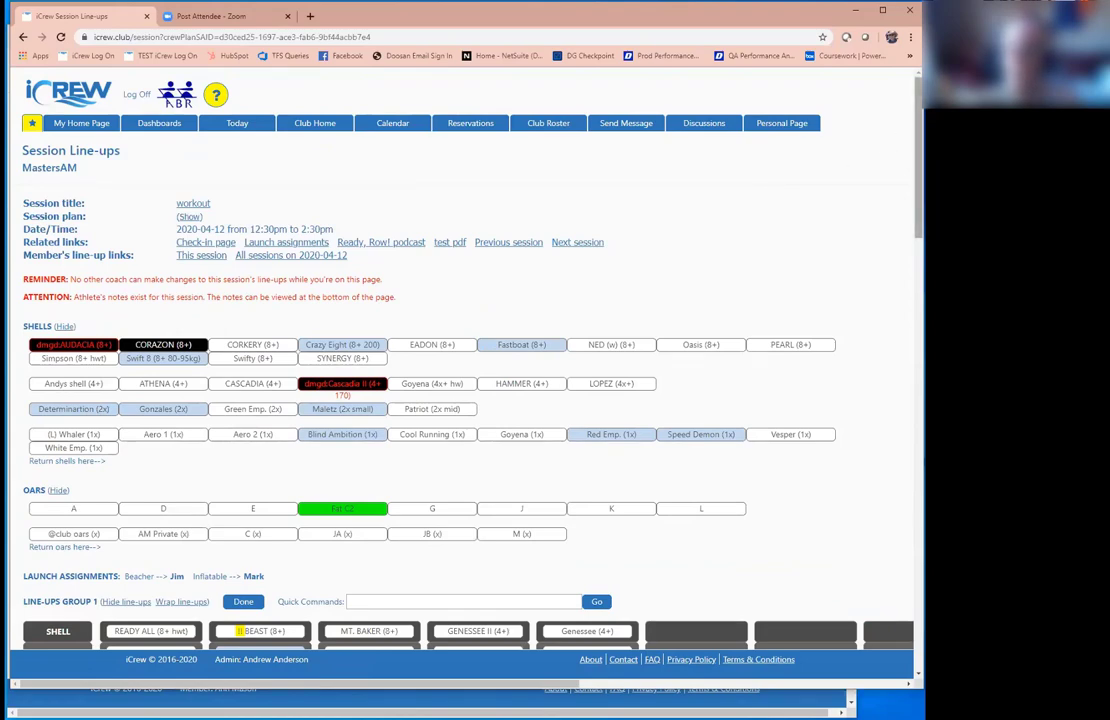
scroll(460, 380, "down", 1)
scroll(224, 163, "down", 3)
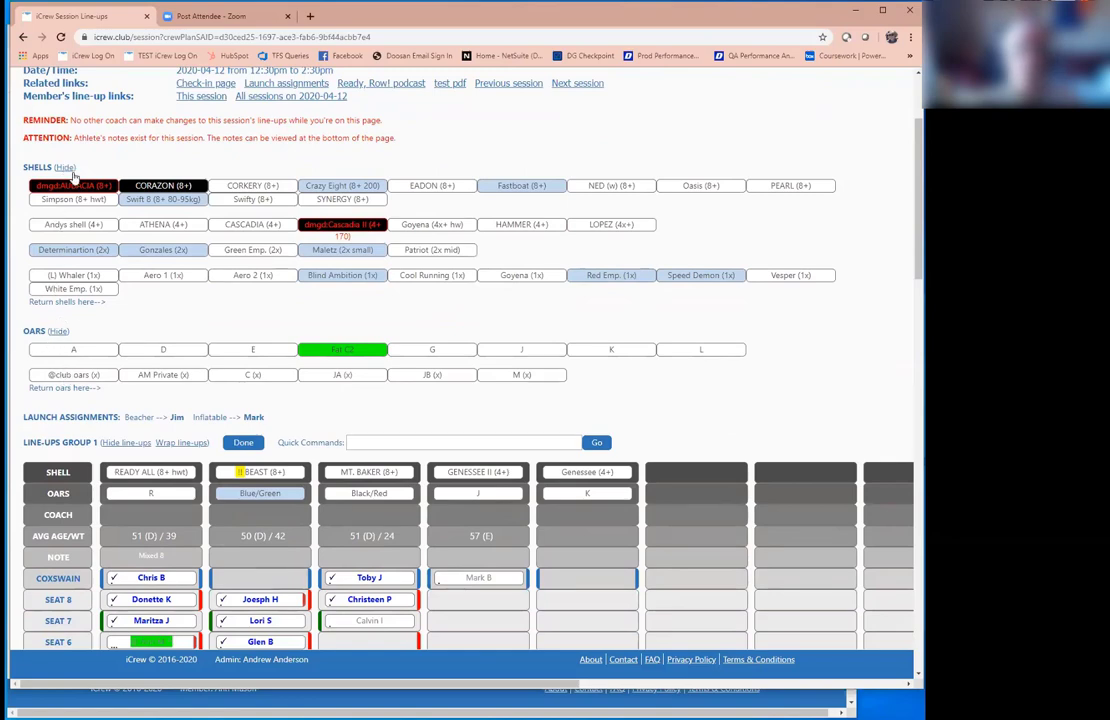
scroll(553, 566, "down", 1)
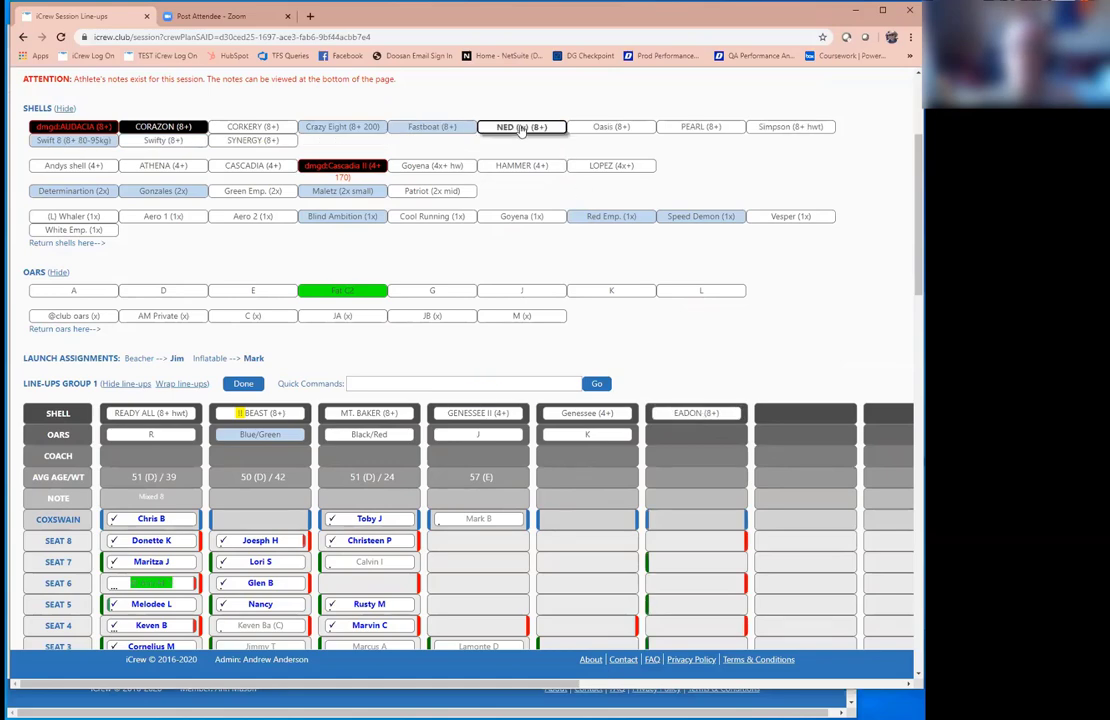
left_click_drag(797, 421, 797, 421)
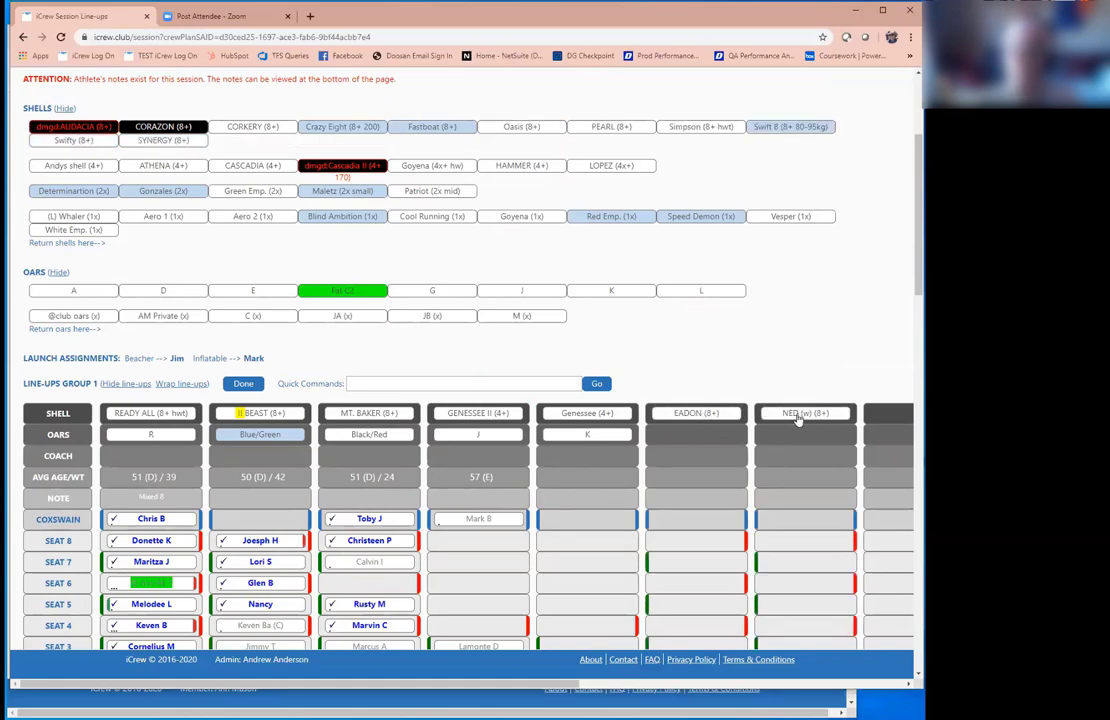
Step: Assign the K oars to the EADON boat
left_click(641, 291)
left_click(683, 438)
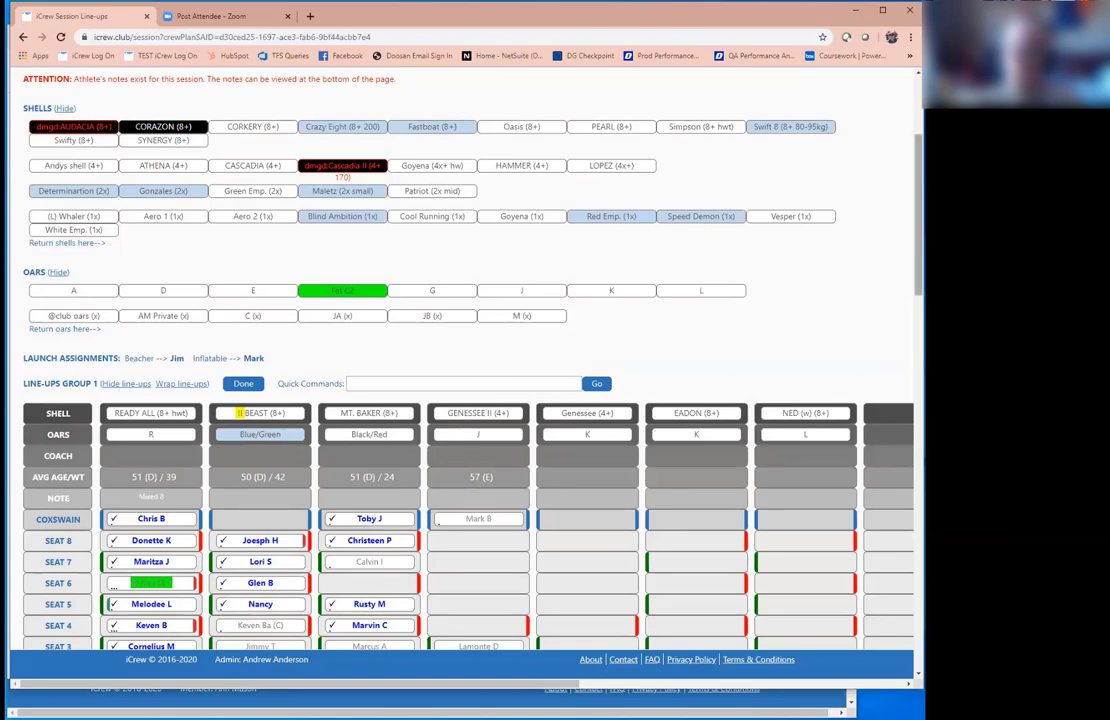
scroll(745, 272, "down", 2)
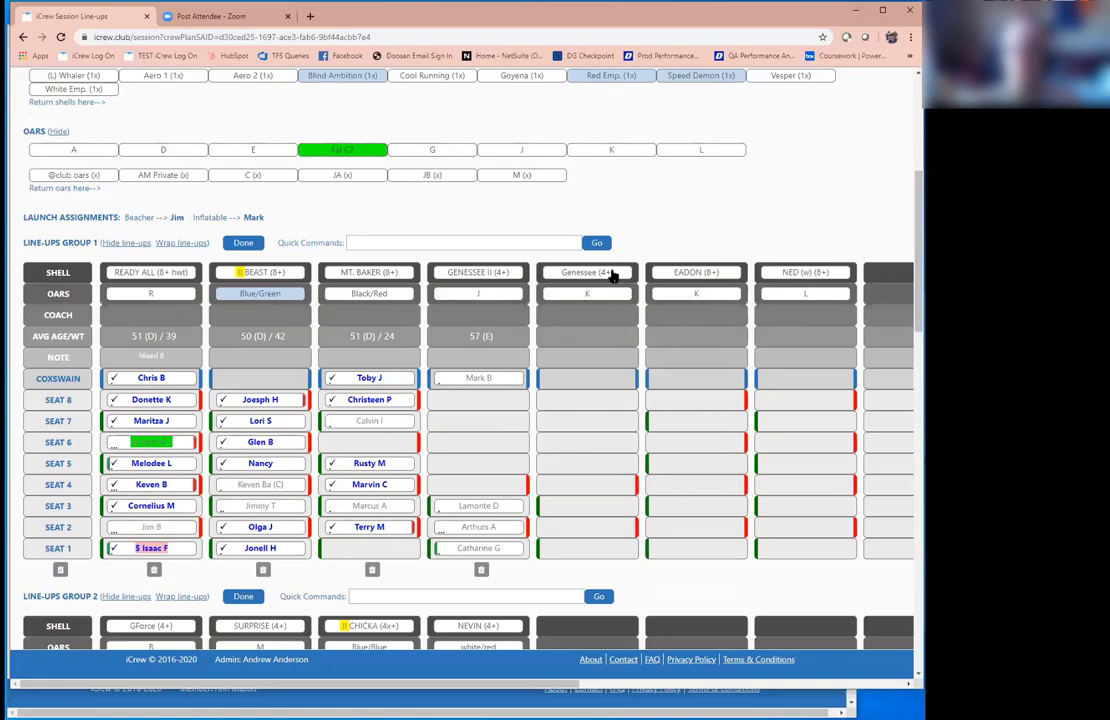
left_click(699, 292)
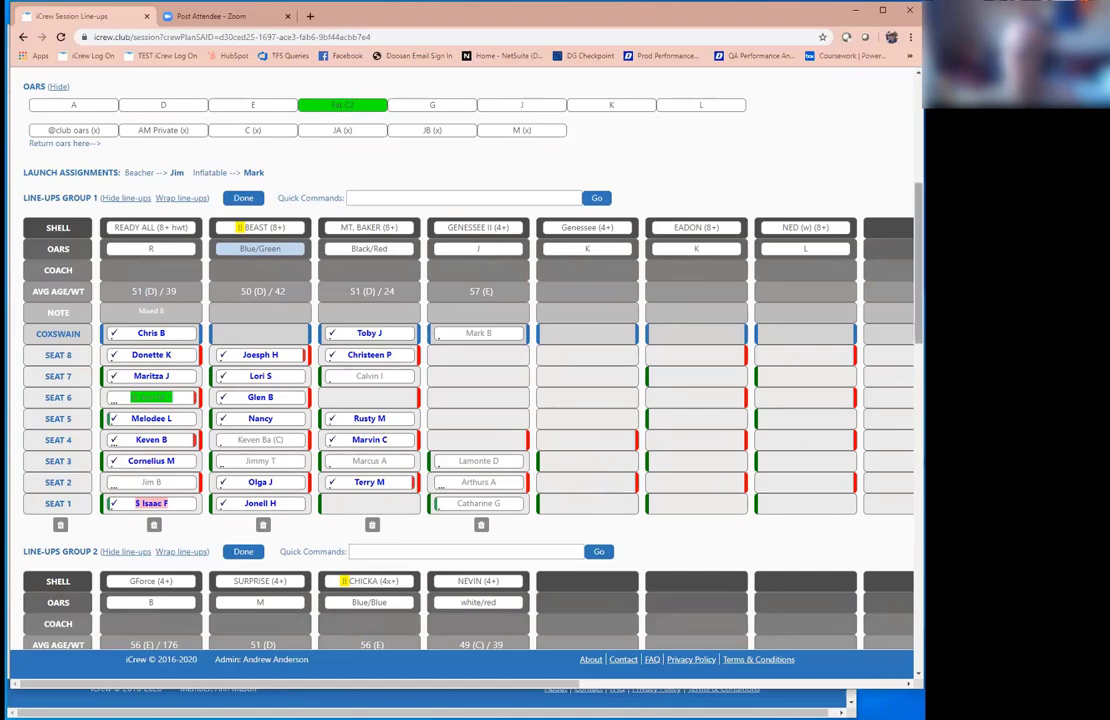
scroll(917, 265, "down", 1)
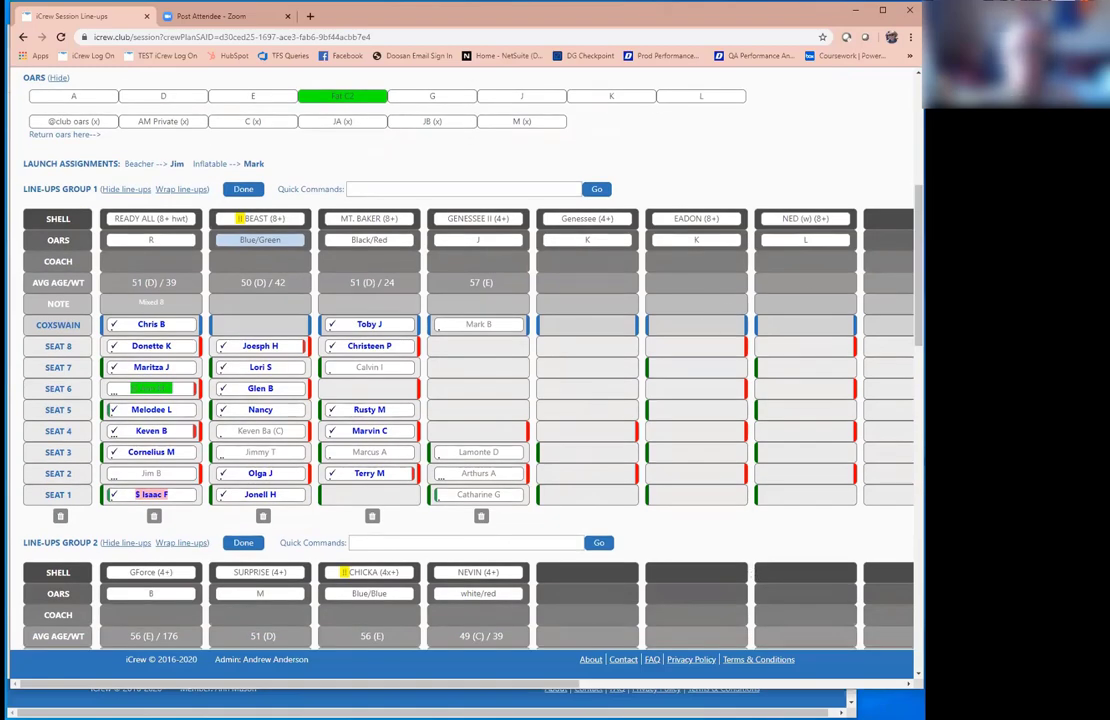
scroll(513, 468, "down", 1)
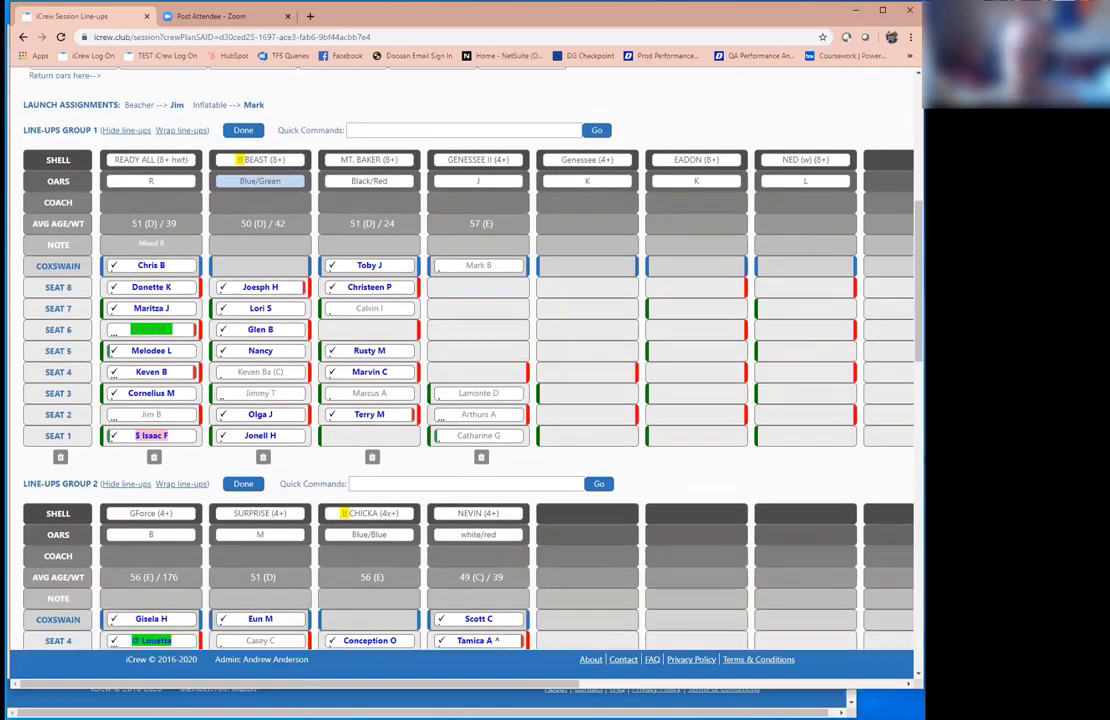
scroll(130, 312, "down", 4)
scroll(130, 312, "up", 1)
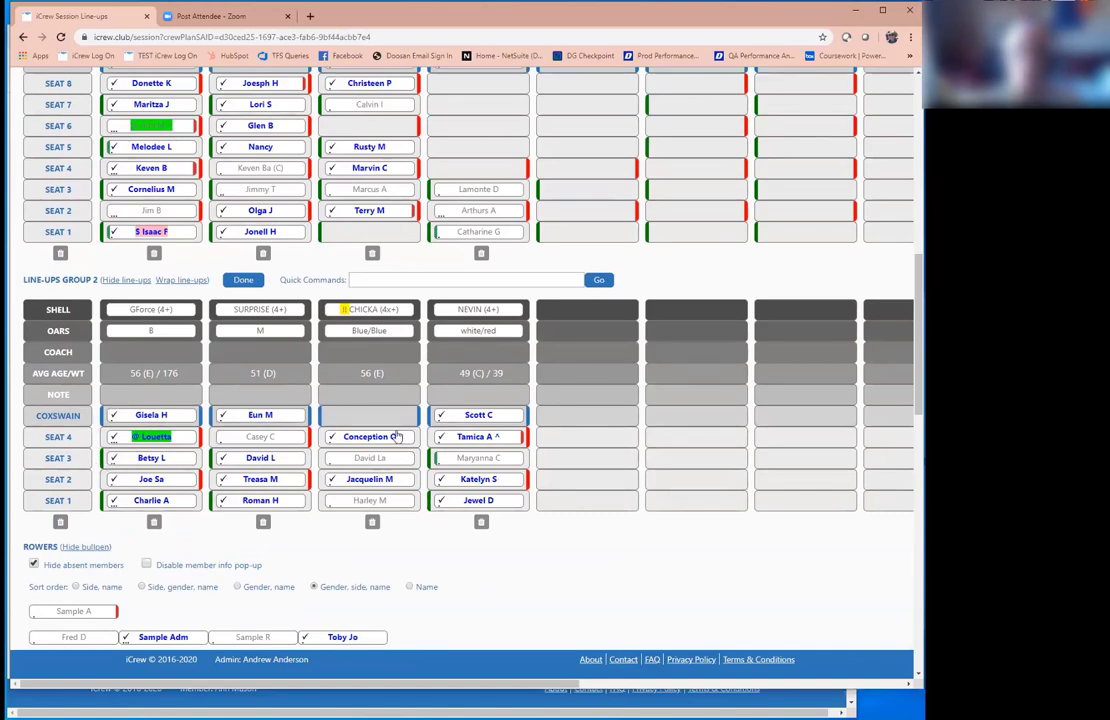
scroll(918, 330, "down", 2)
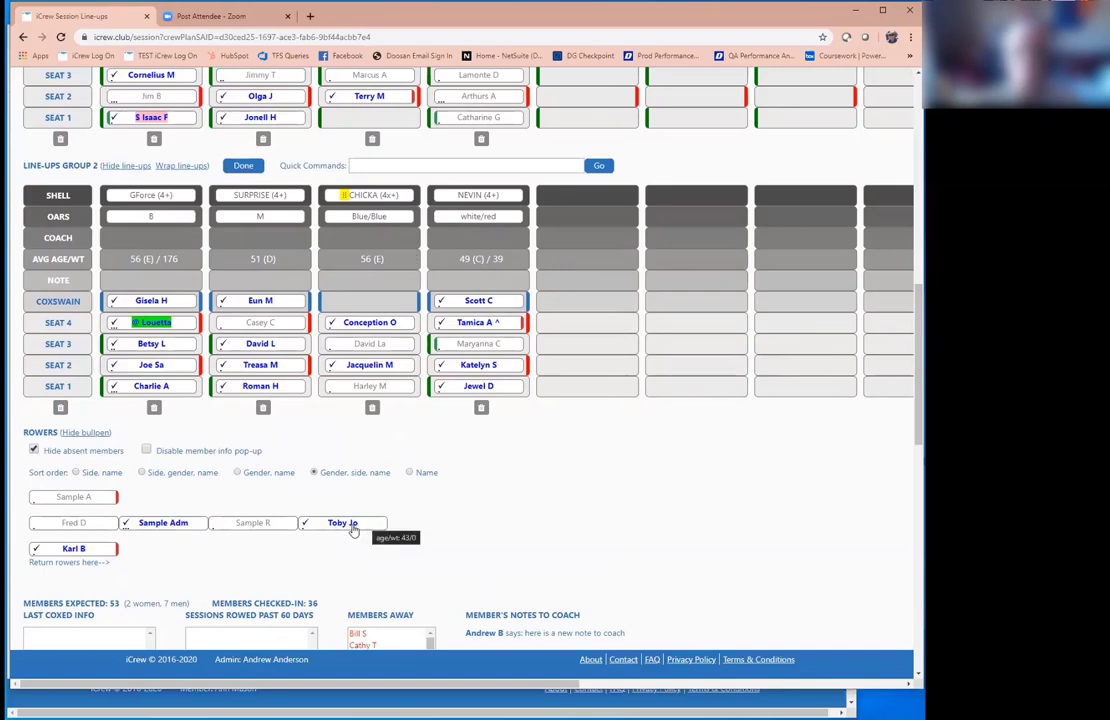
left_click_drag(352, 528, 368, 300)
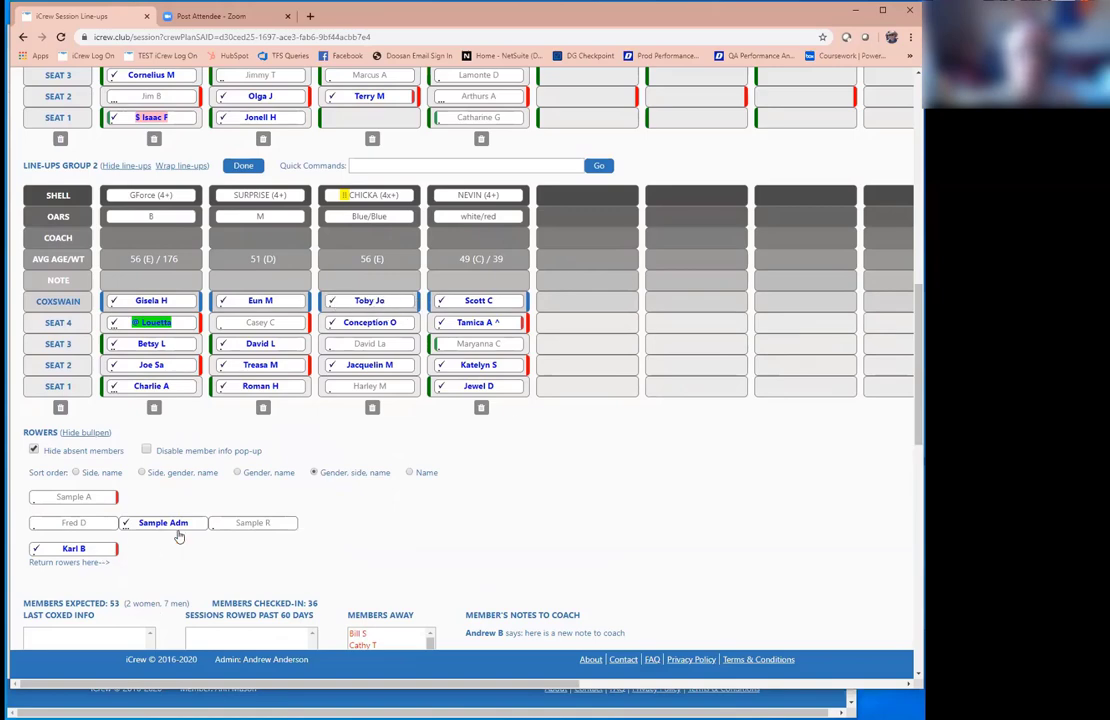
left_click(110, 548)
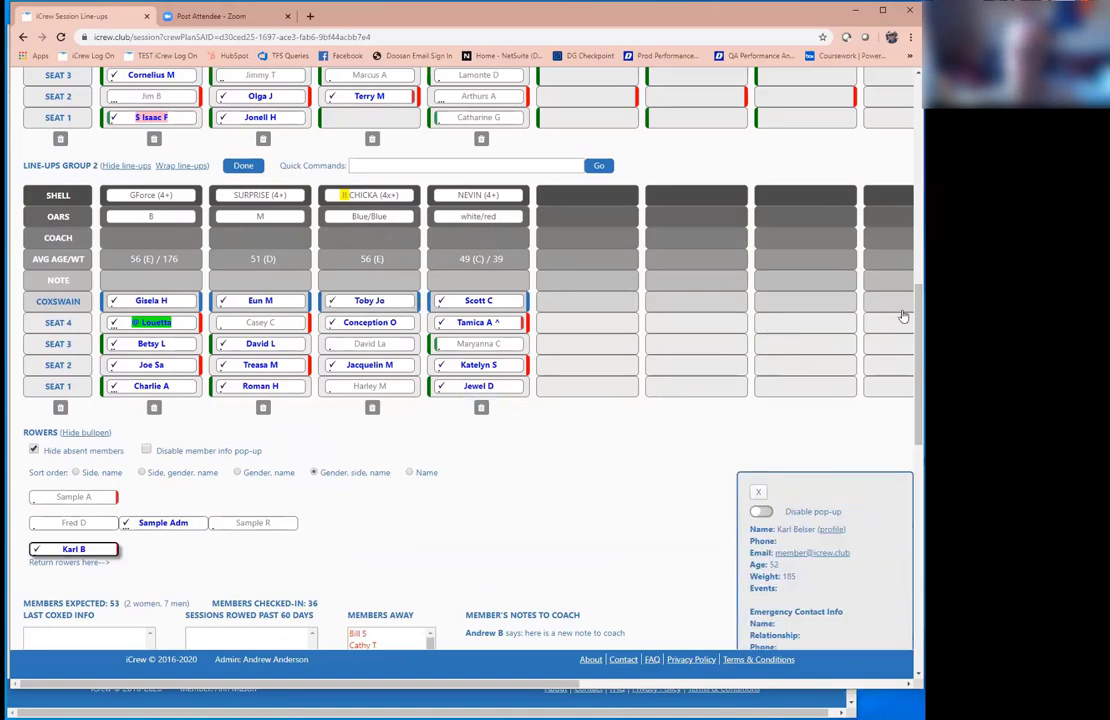
scroll(543, 309, "up", 3)
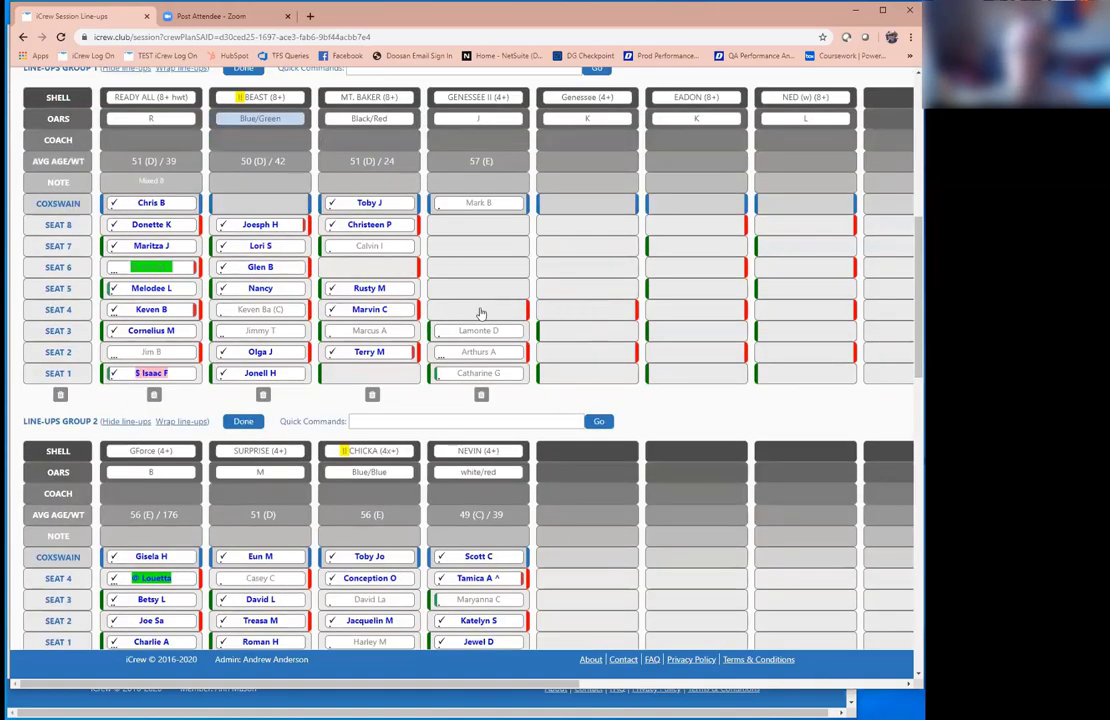
left_click(478, 309)
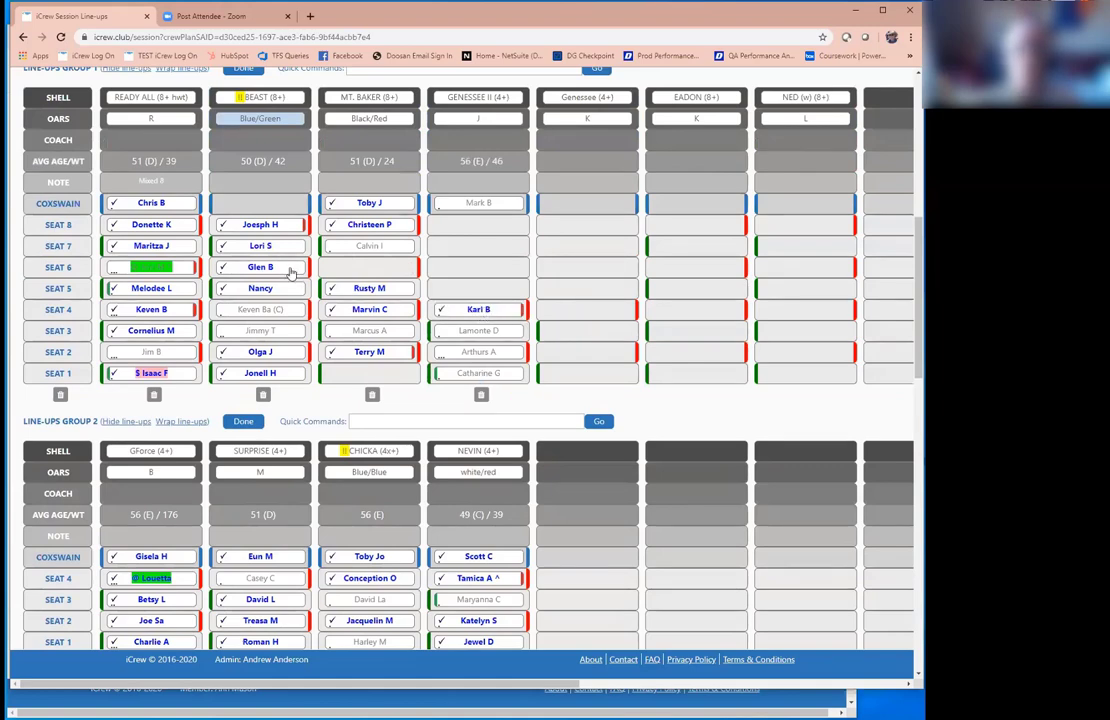
Step: View the READY ALL seat 6 rower's member info and events, then close it
left_click(170, 268)
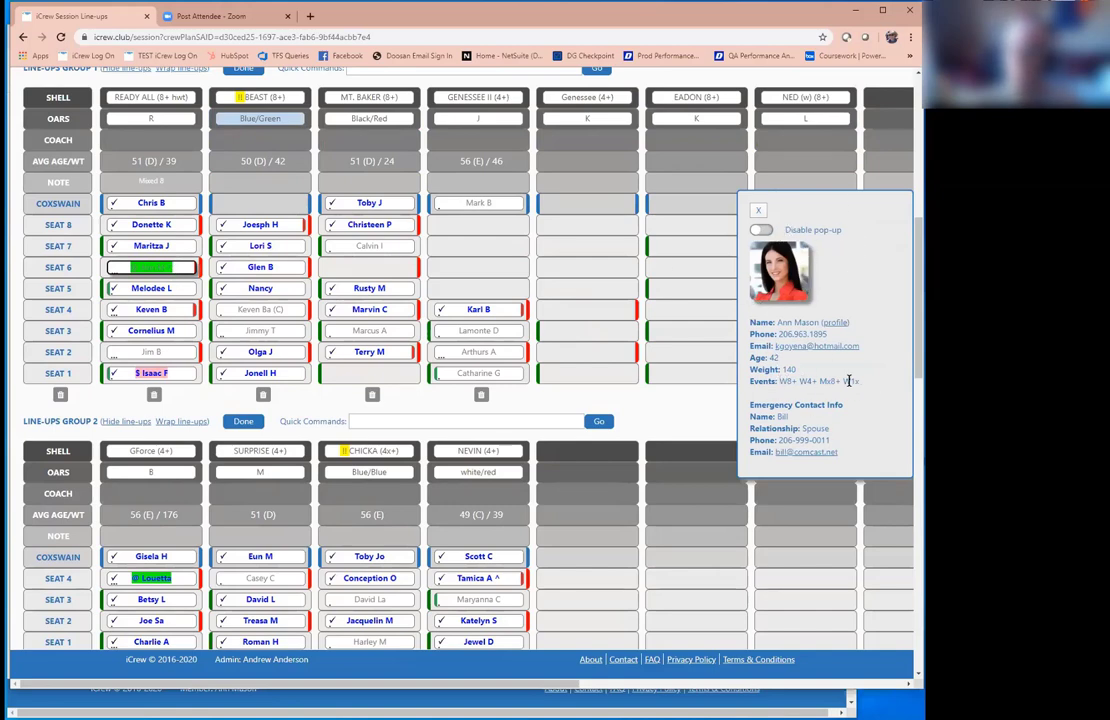
left_click_drag(780, 382, 877, 389)
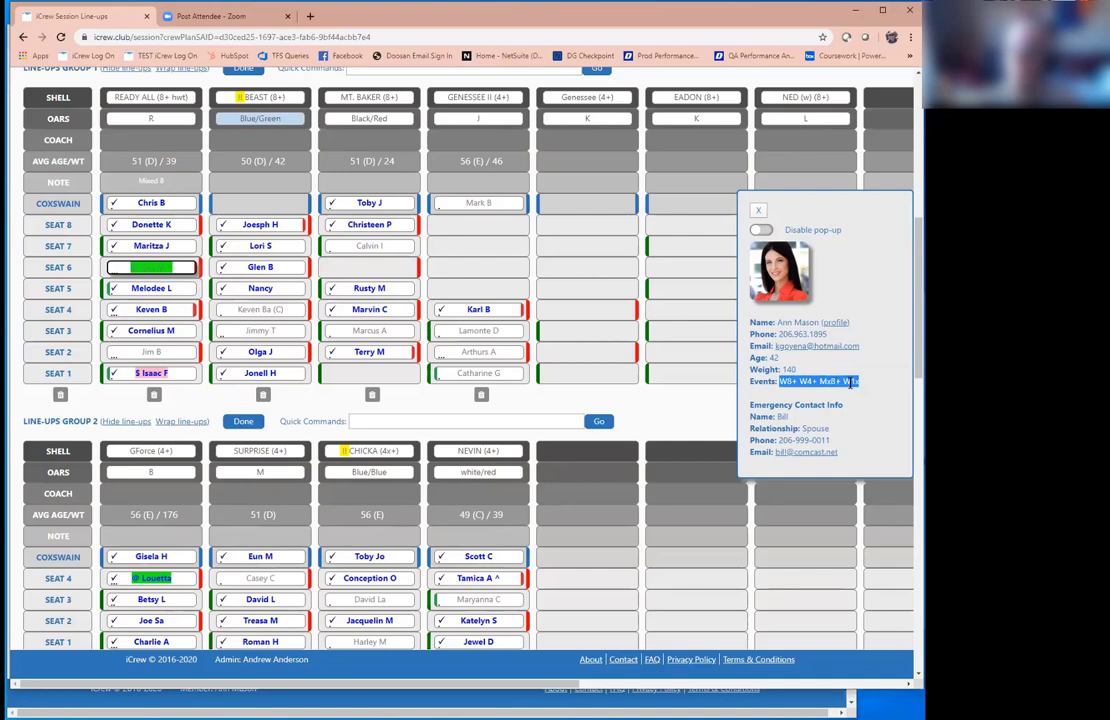
left_click(759, 211)
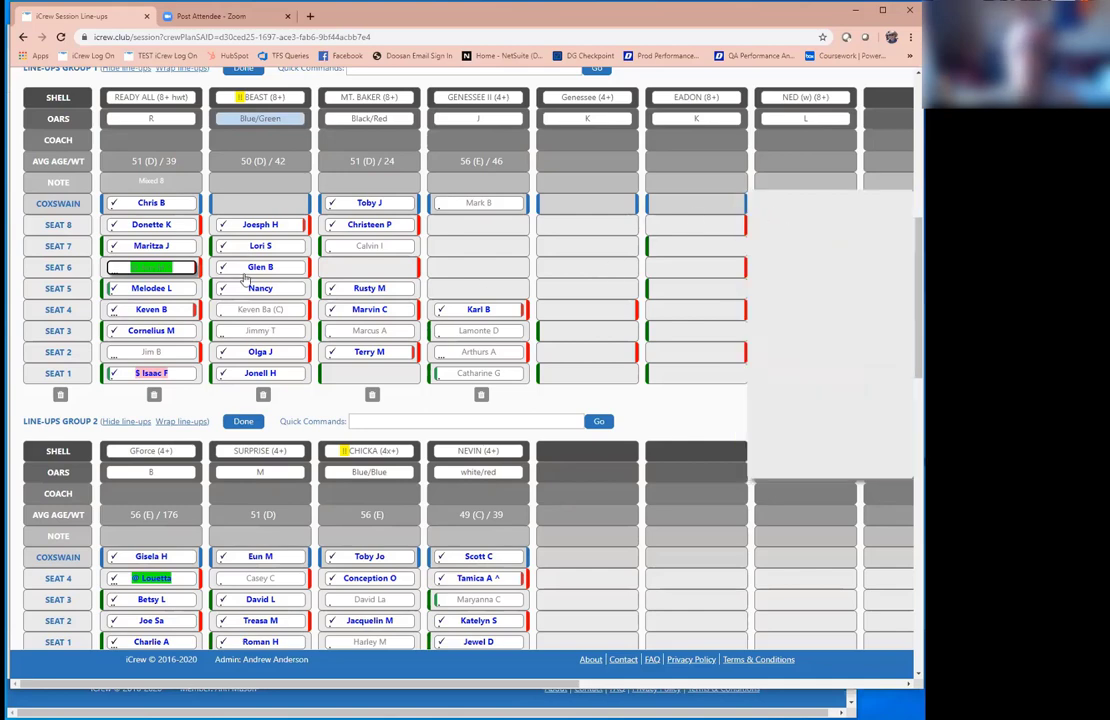
left_click_drag(157, 290, 478, 288)
left_click(176, 290)
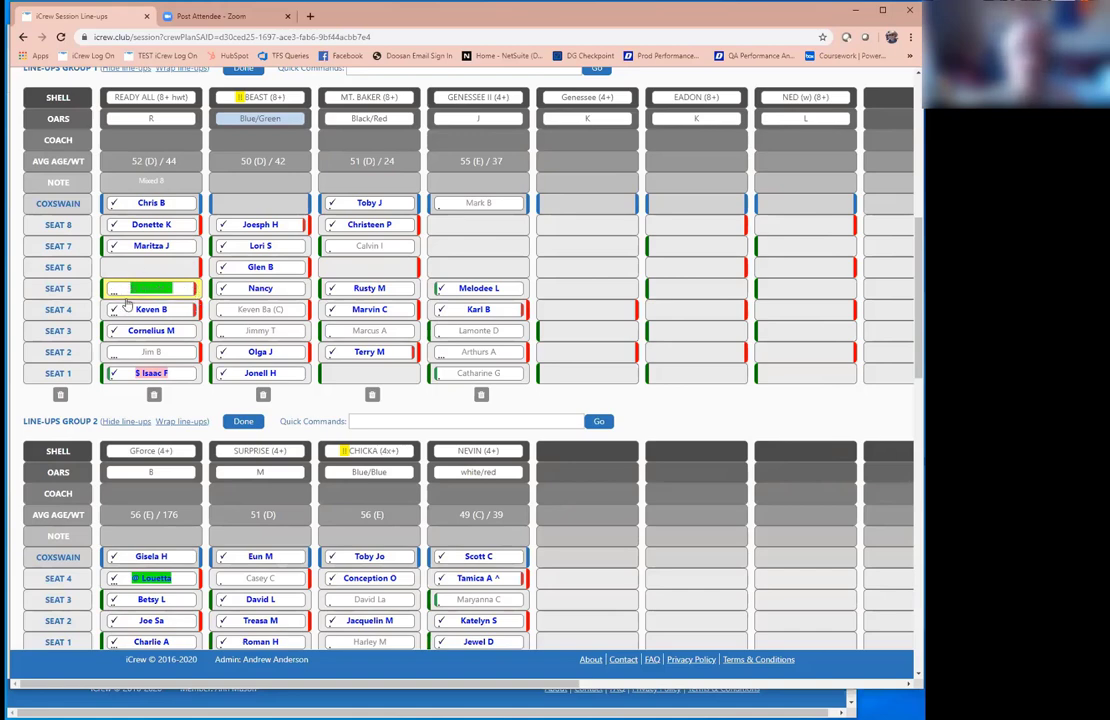
left_click_drag(181, 288, 152, 267)
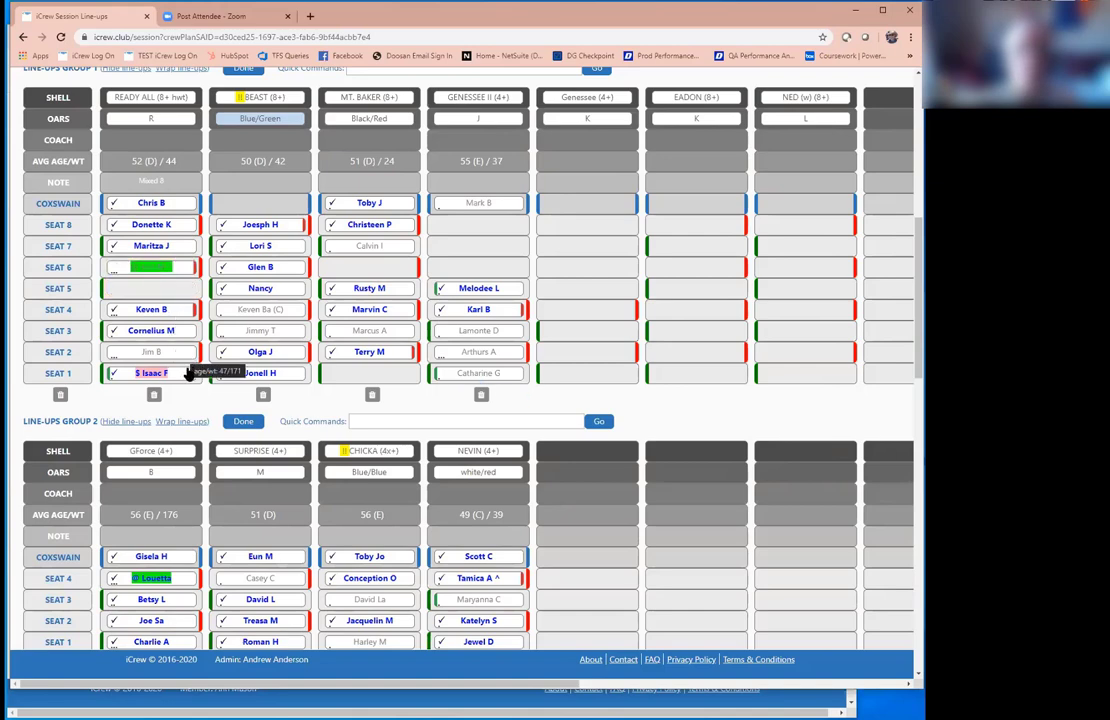
left_click_drag(184, 371, 185, 290)
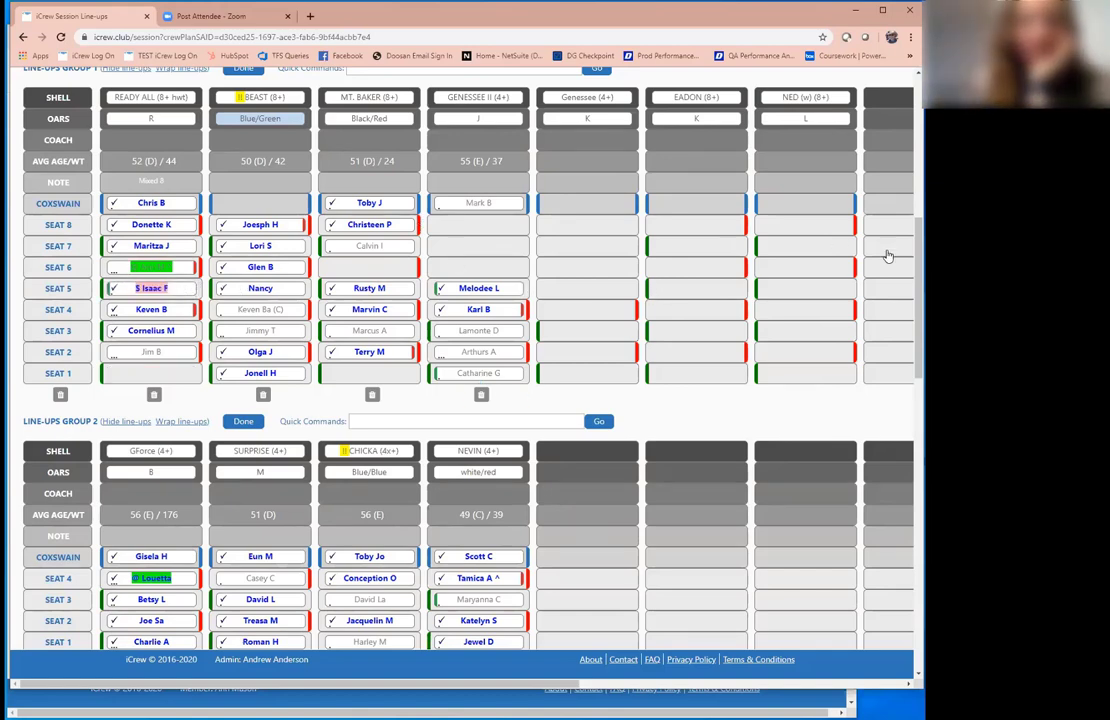
scroll(178, 290, "up", 2)
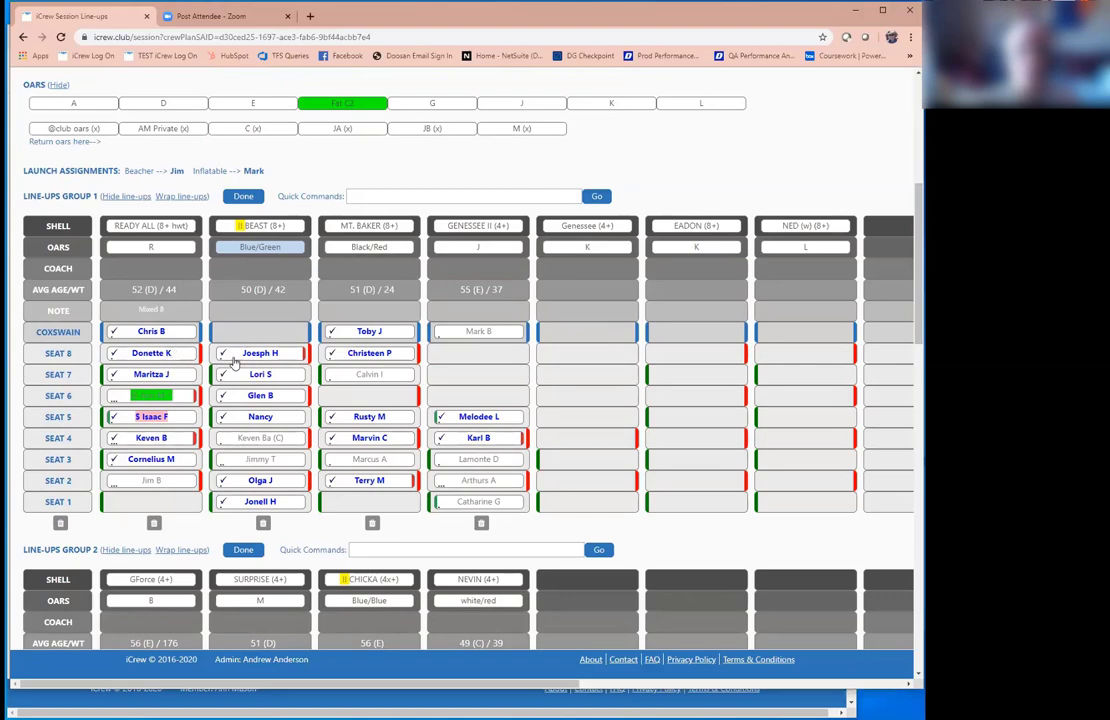
left_click_drag(246, 355, 142, 510)
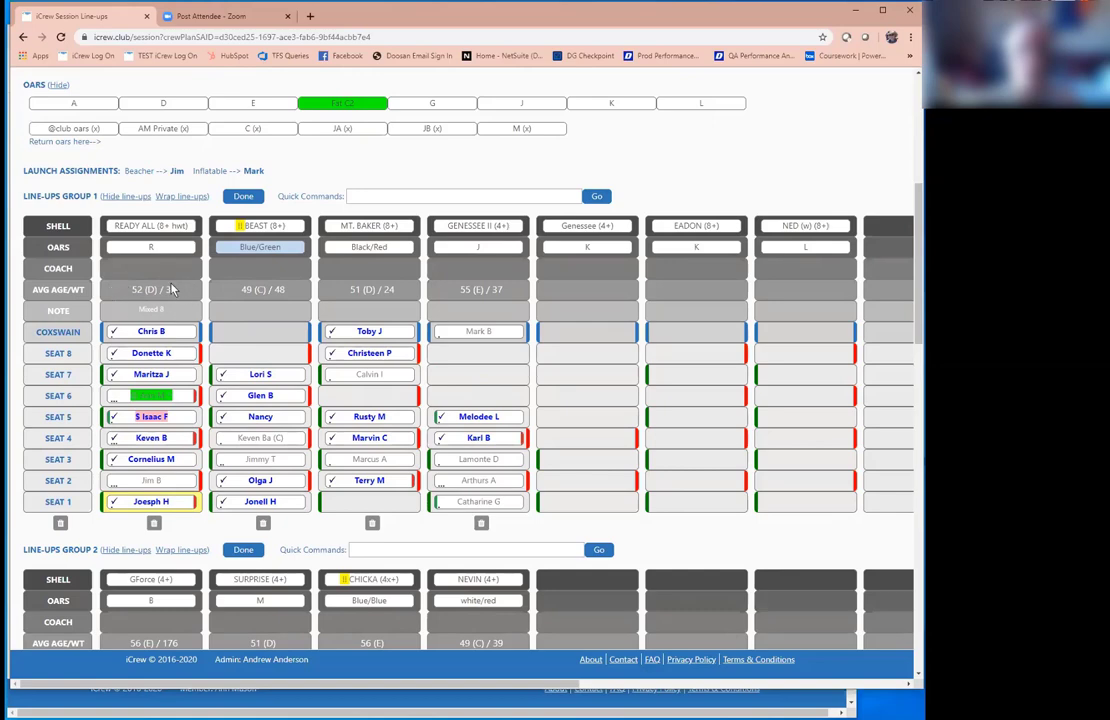
left_click_drag(180, 355, 287, 354)
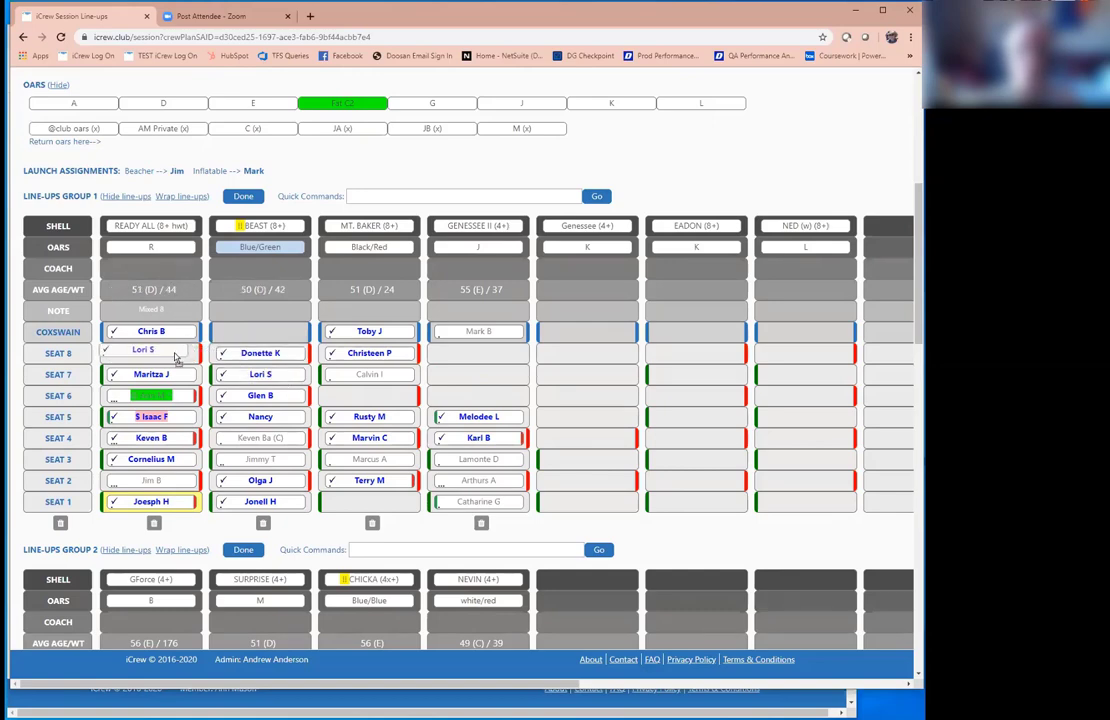
left_click_drag(160, 374, 280, 376)
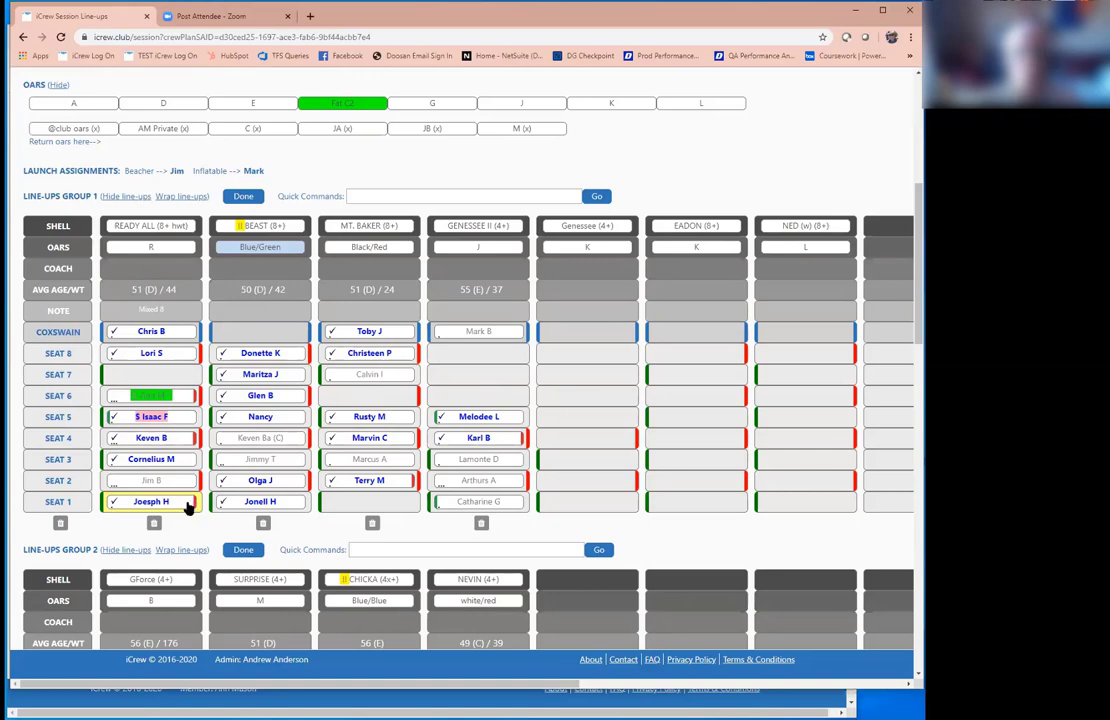
left_click_drag(186, 507, 404, 396)
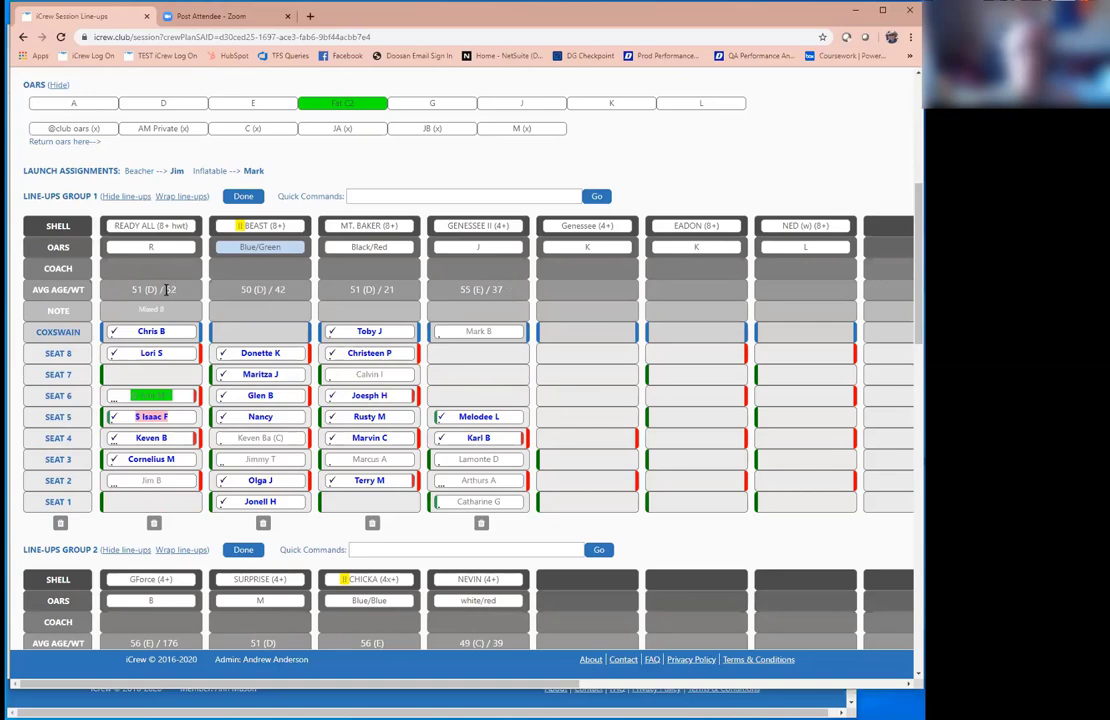
Step: Select READY ALL's average age figure and review the session summary of expected and checked-in members
left_click_drag(184, 292, 166, 291)
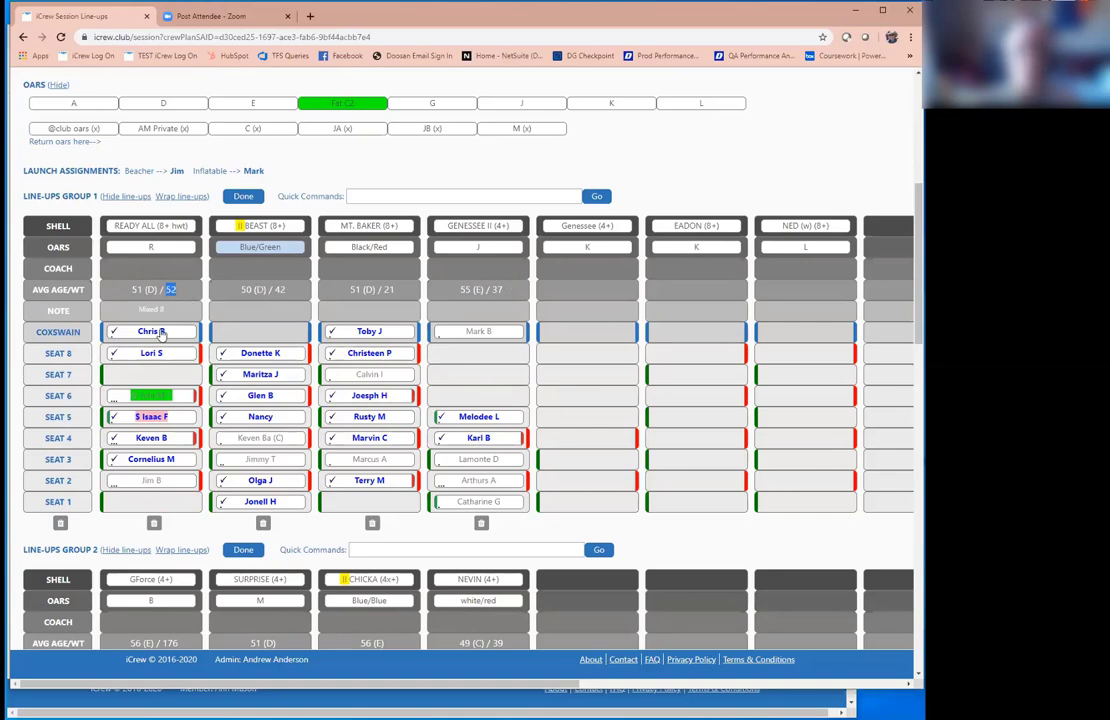
double_click(173, 289)
scroll(508, 352, "down", 1)
scroll(508, 352, "down", 5)
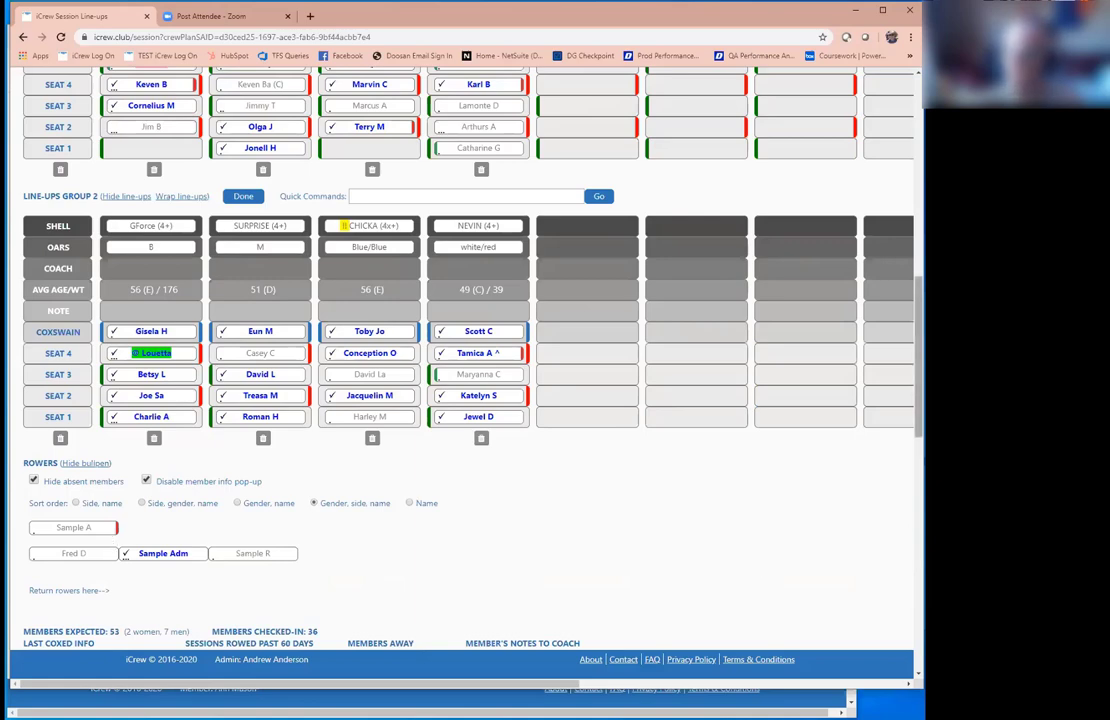
scroll(410, 310, "up", 1)
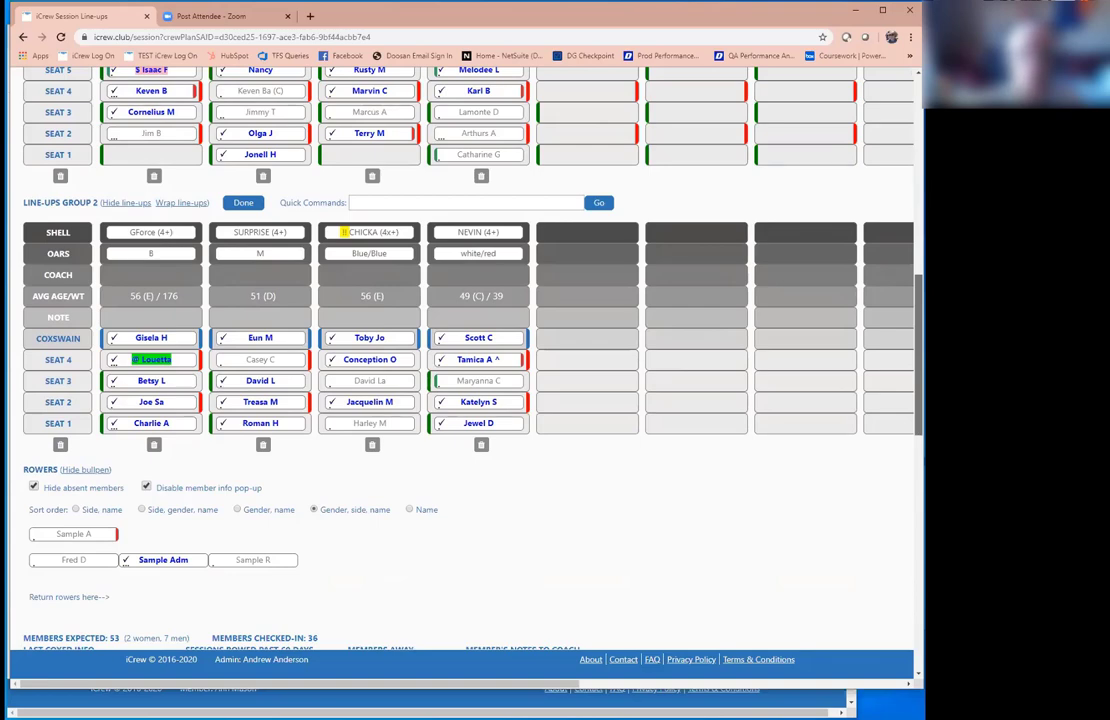
scroll(460, 300, "up", 2)
scroll(460, 300, "down", 3)
scroll(460, 350, "down", 3)
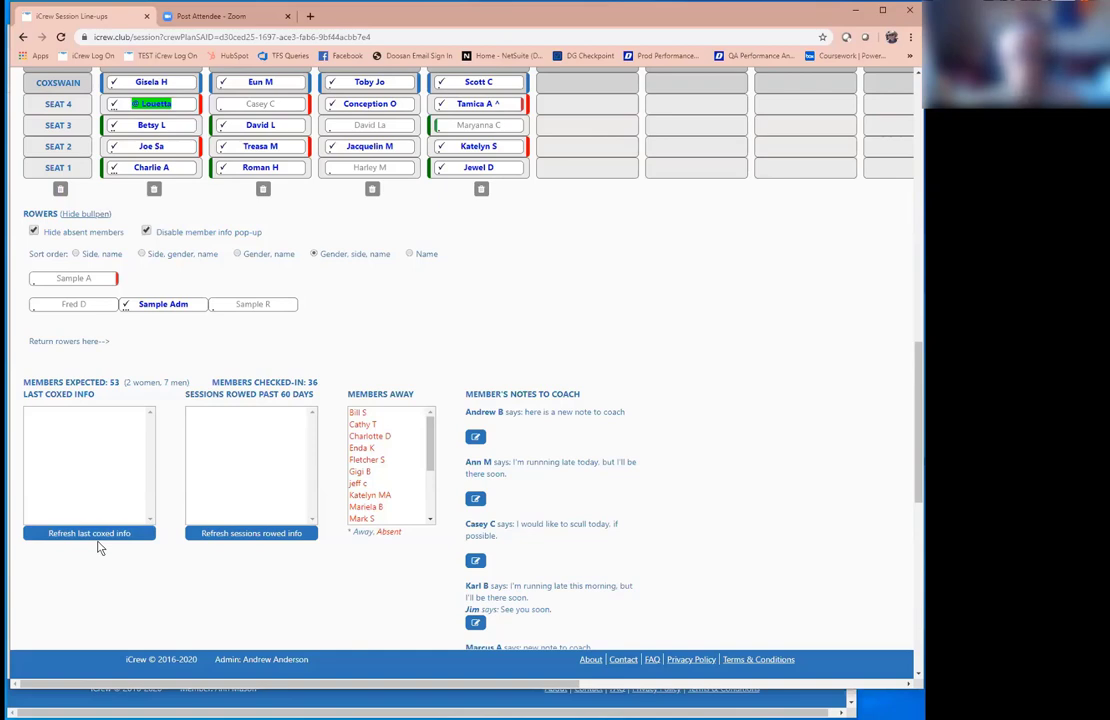
Step: Load the last-coxed history list and return to the top of the MastersAM line-ups page
left_click(101, 541)
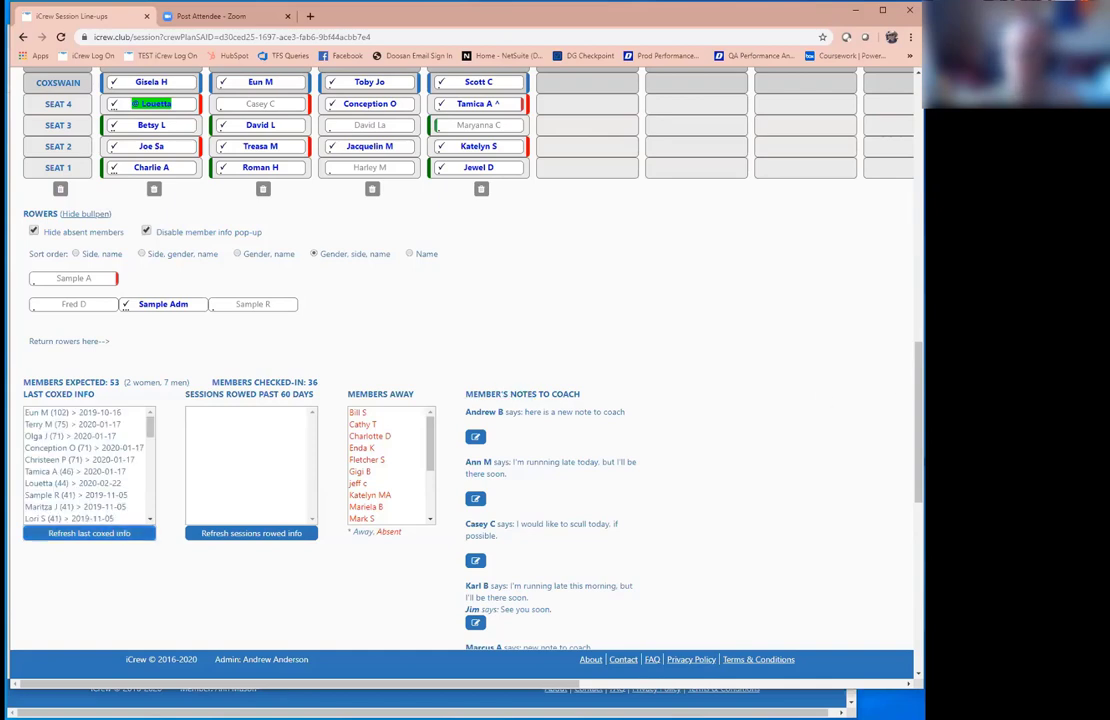
scroll(106, 538, "up", 1)
scroll(460, 360, "up", 2)
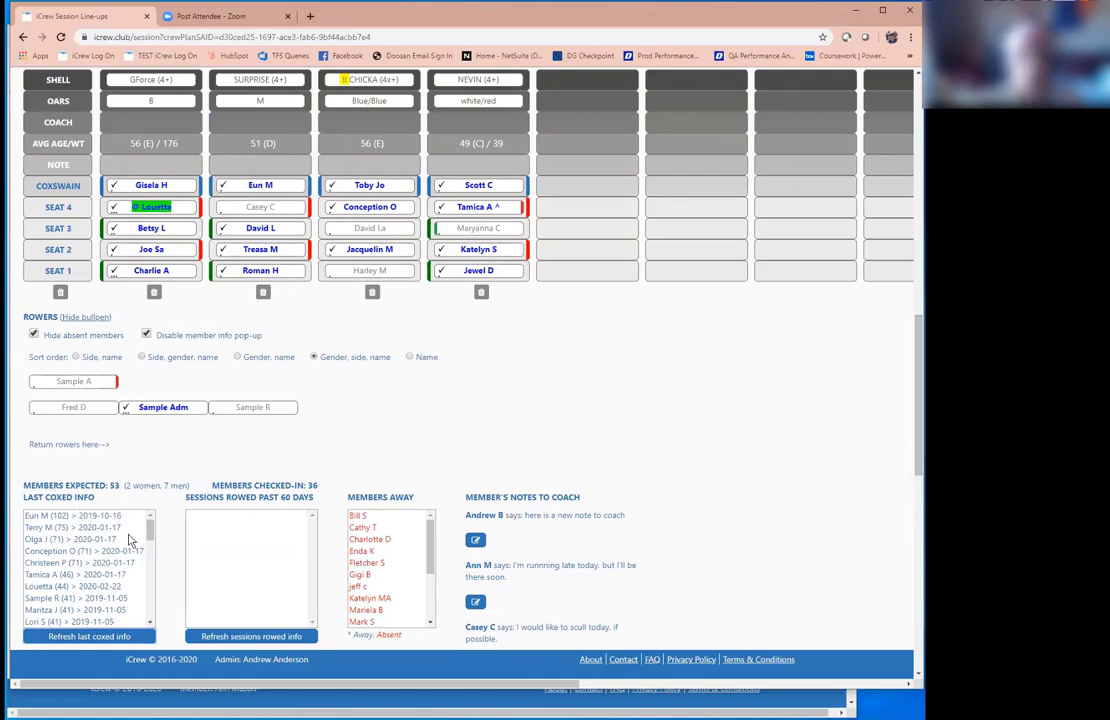
scroll(128, 515, "up", 1)
scroll(128, 515, "up", 1)
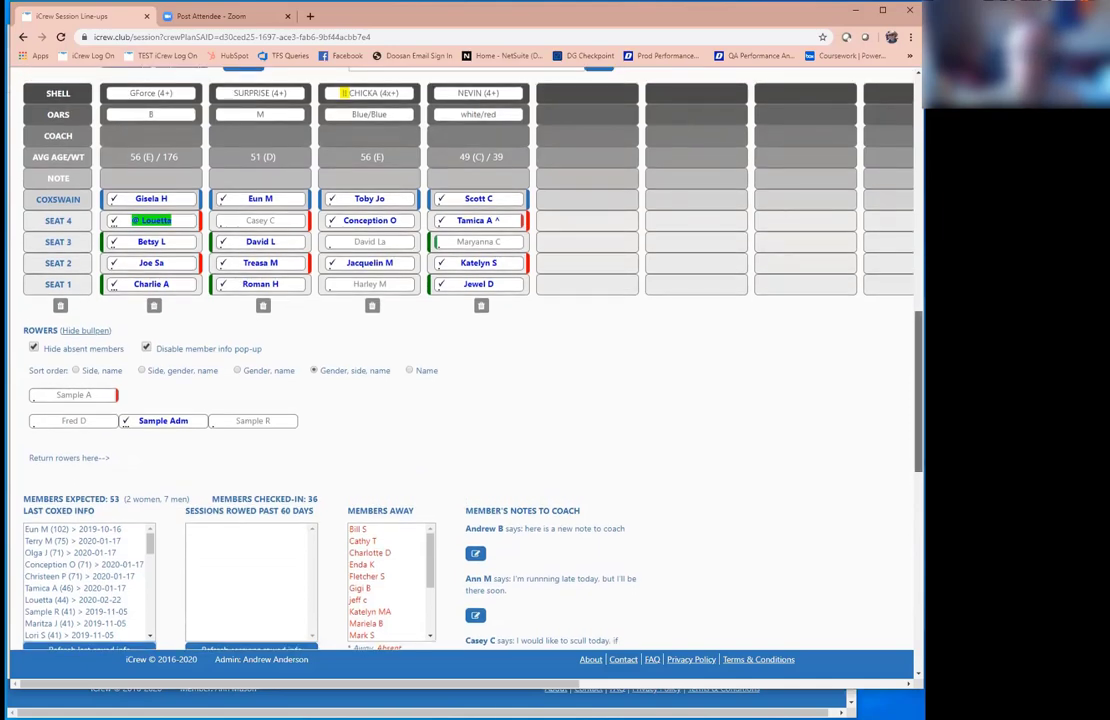
scroll(128, 515, "up", 5)
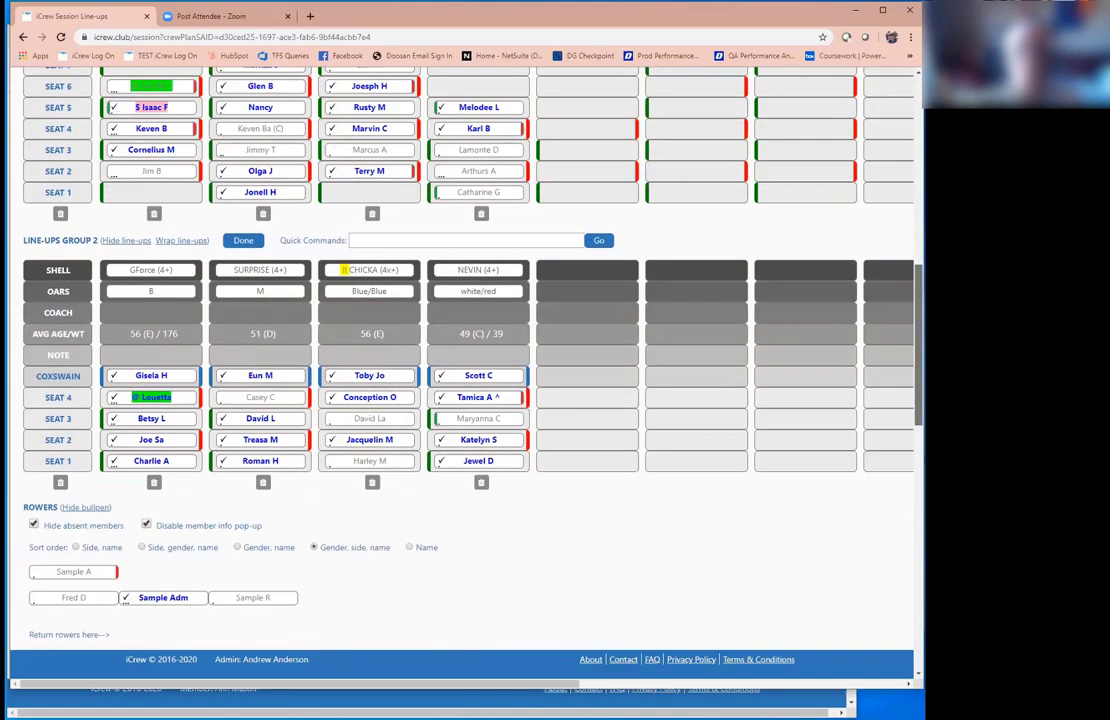
scroll(128, 515, "up", 15)
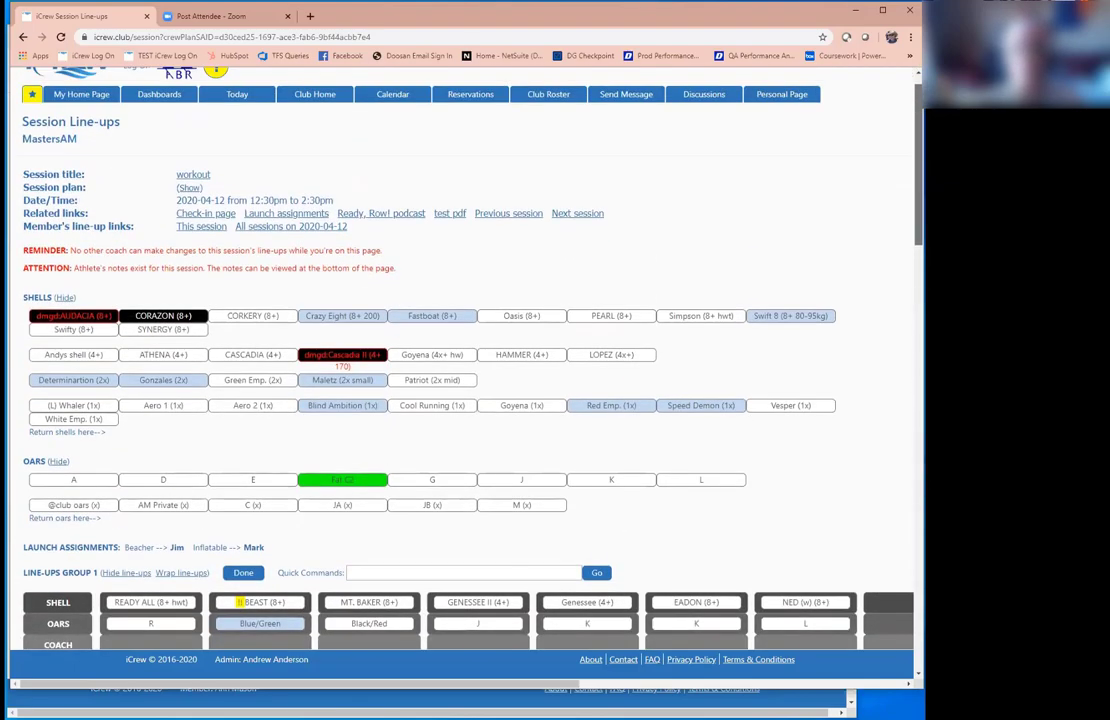
scroll(254, 211, "up", 1)
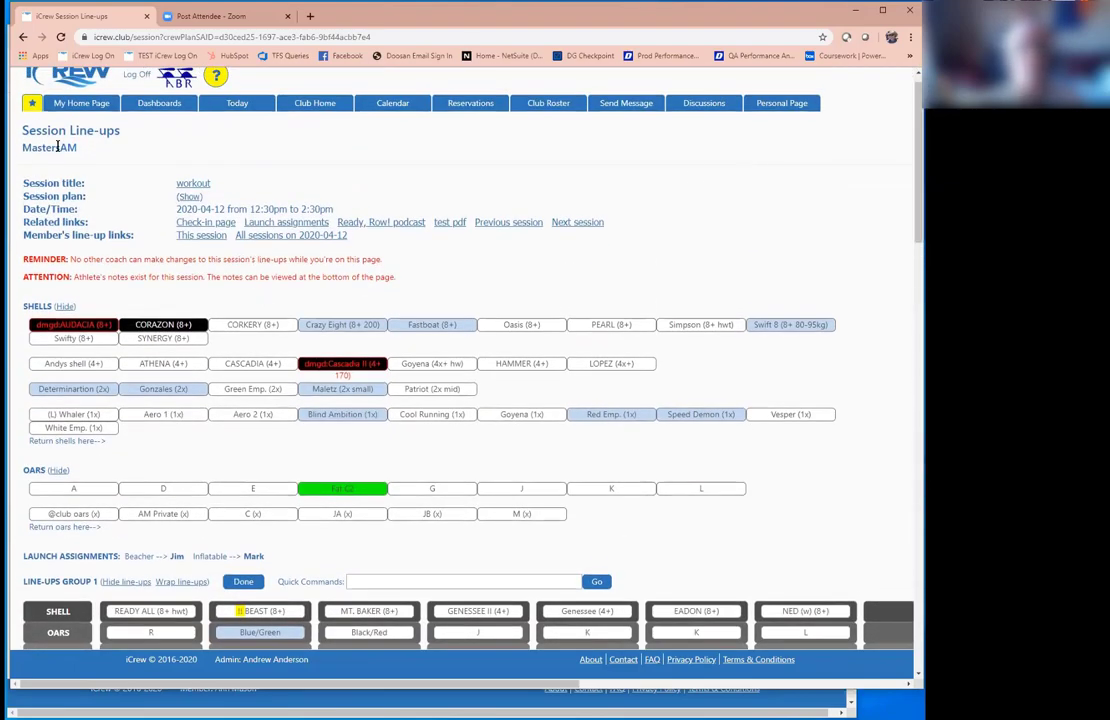
Step: From the coach's home page, open the Code of Conduct club document for editing
left_click(78, 104)
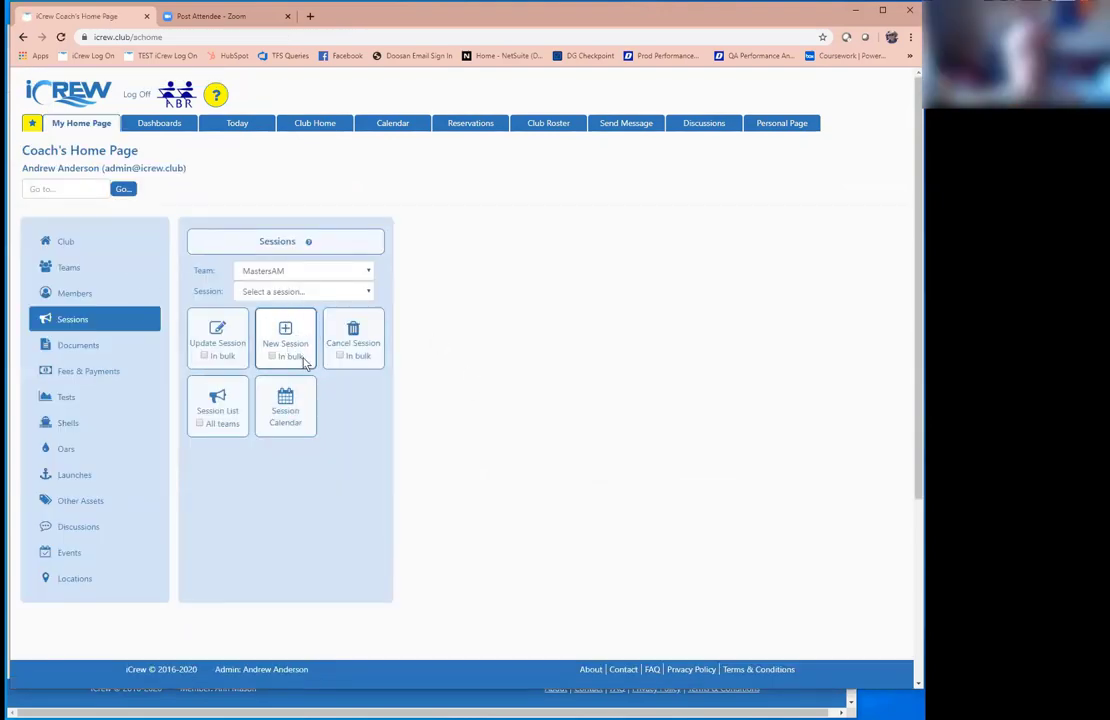
left_click(80, 345)
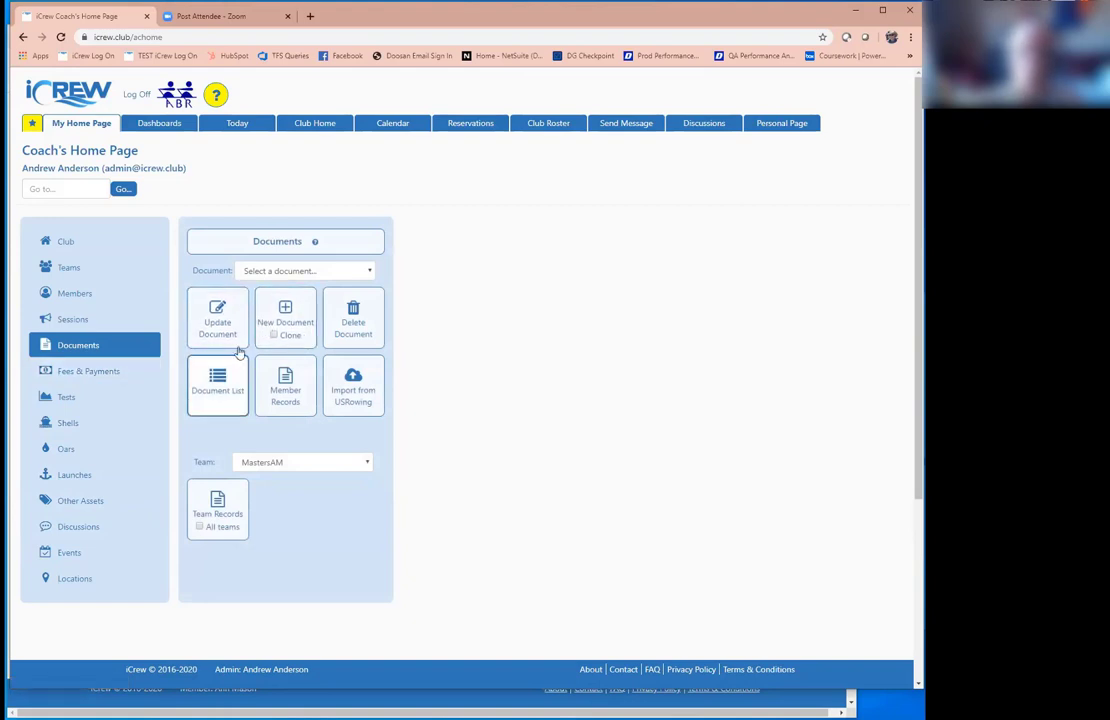
left_click(271, 276)
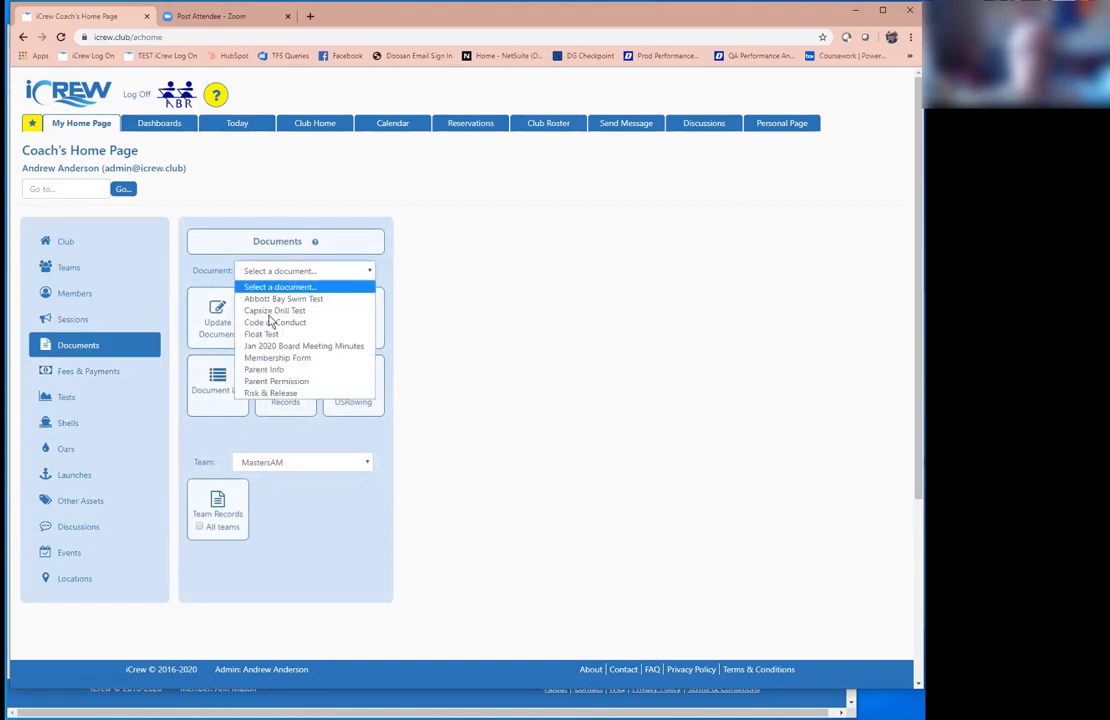
left_click(262, 322)
left_click(232, 327)
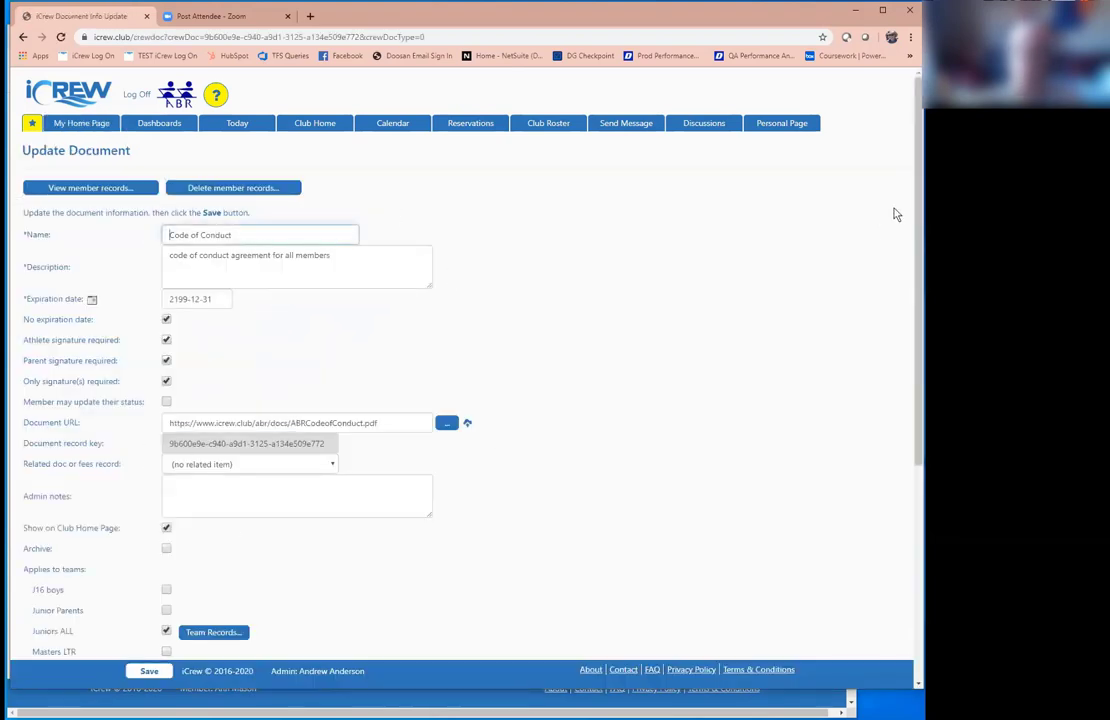
Step: Leave the document unchanged and bring up the Fees & Payments tools on the home page
scroll(894, 213, "down", 1)
scroll(899, 391, "down", 3)
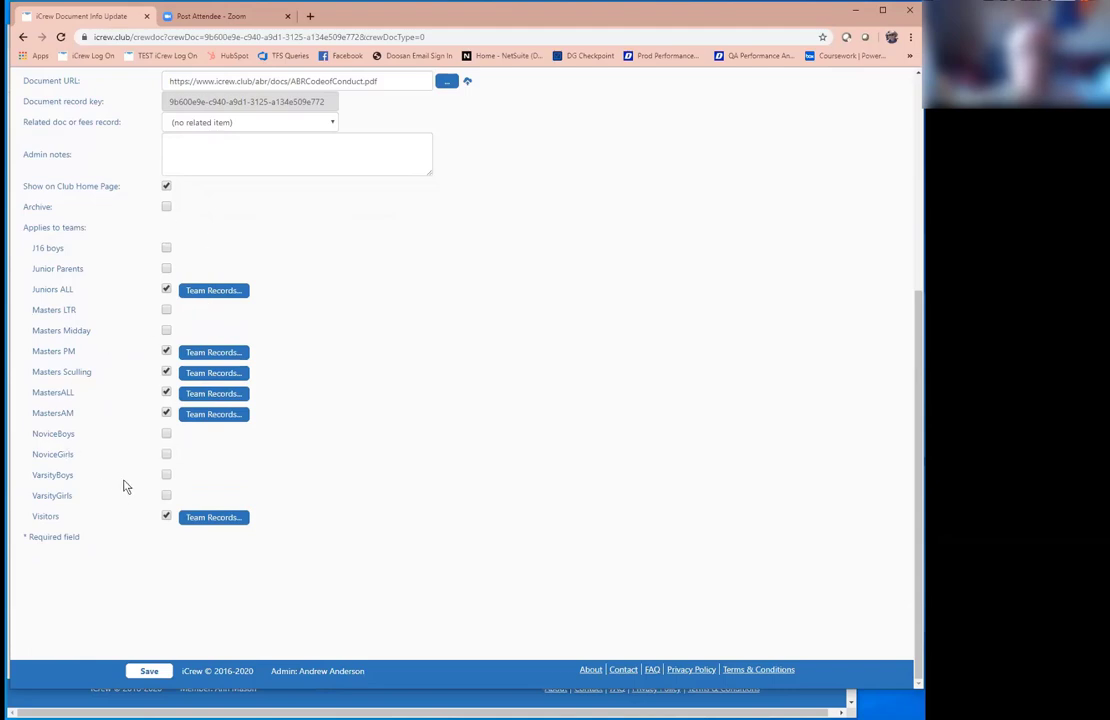
left_click(24, 37)
left_click(87, 372)
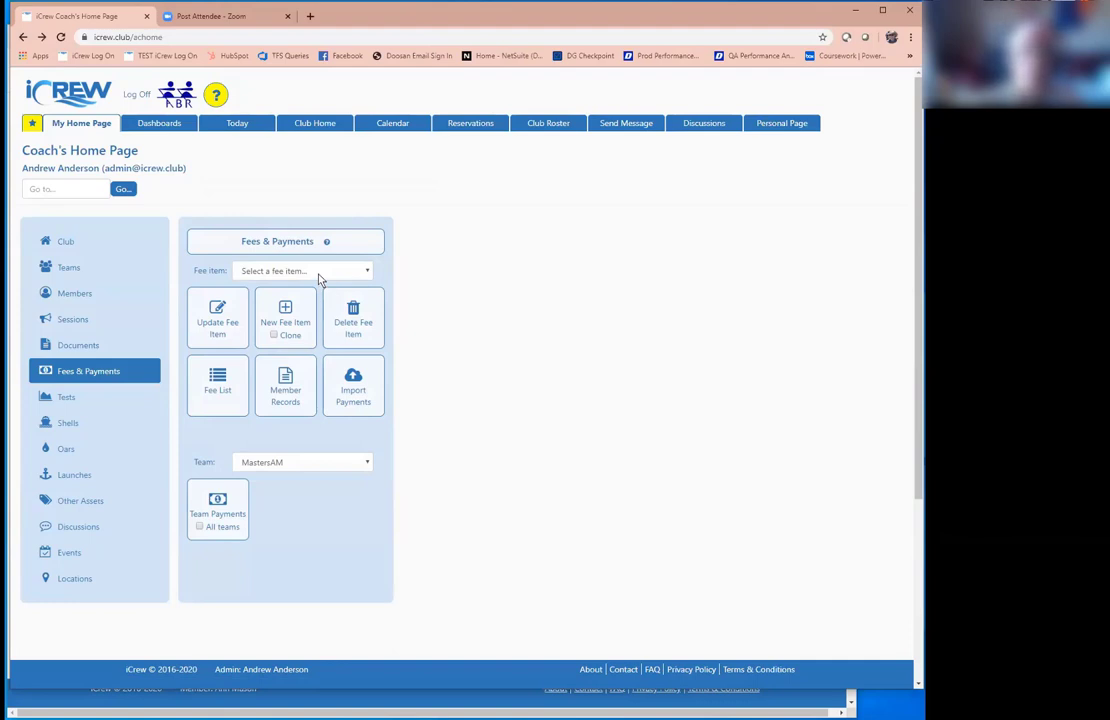
Step: Show the Tests tools for the VarsityBoys team and start a new test
left_click(84, 401)
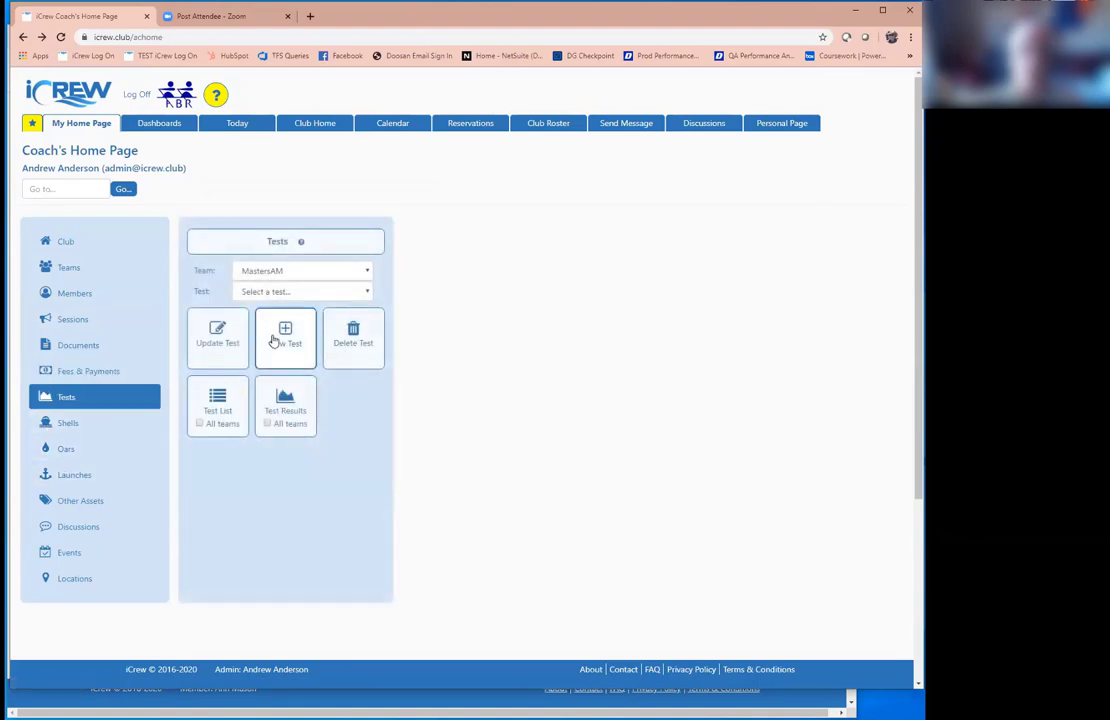
left_click(290, 271)
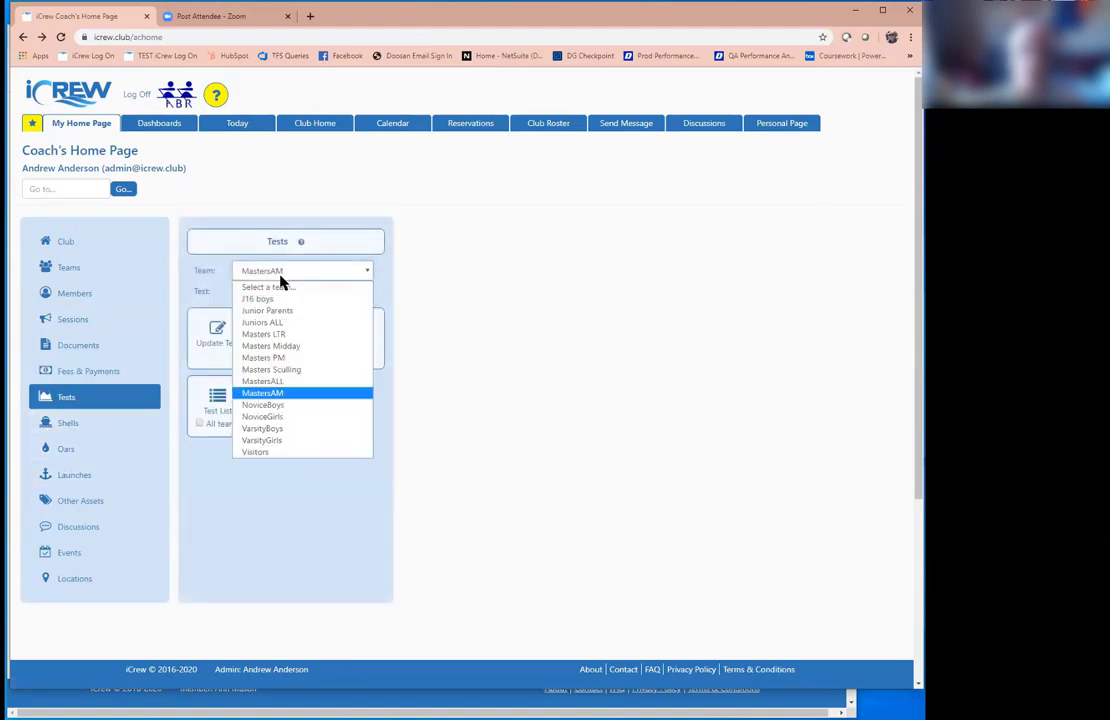
left_click(284, 427)
left_click(283, 357)
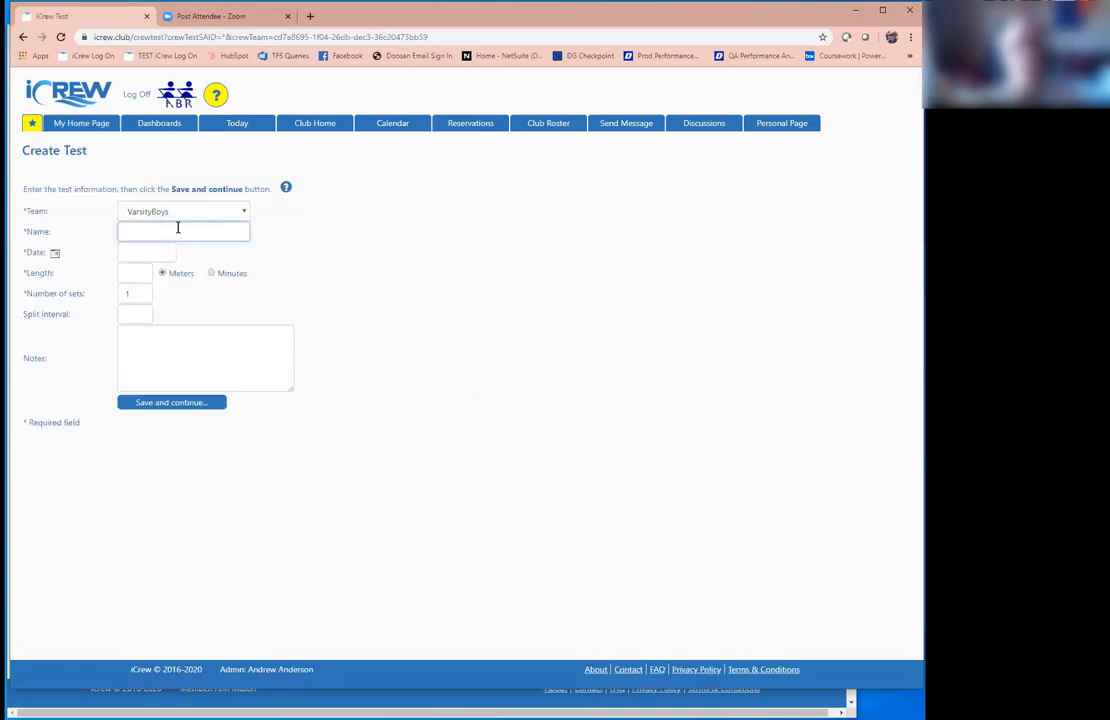
Step: Save the test as '2K baseline', dated 2020-04-20, 2000 meters, with 500 m split intervals
left_click(178, 228)
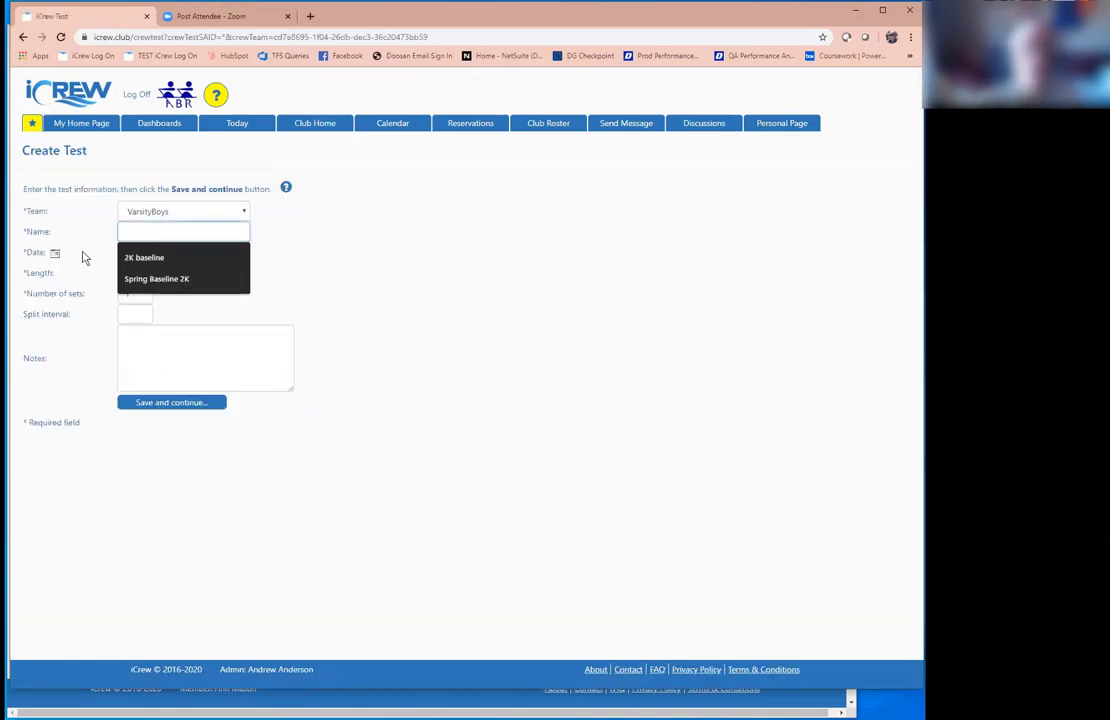
left_click(150, 258)
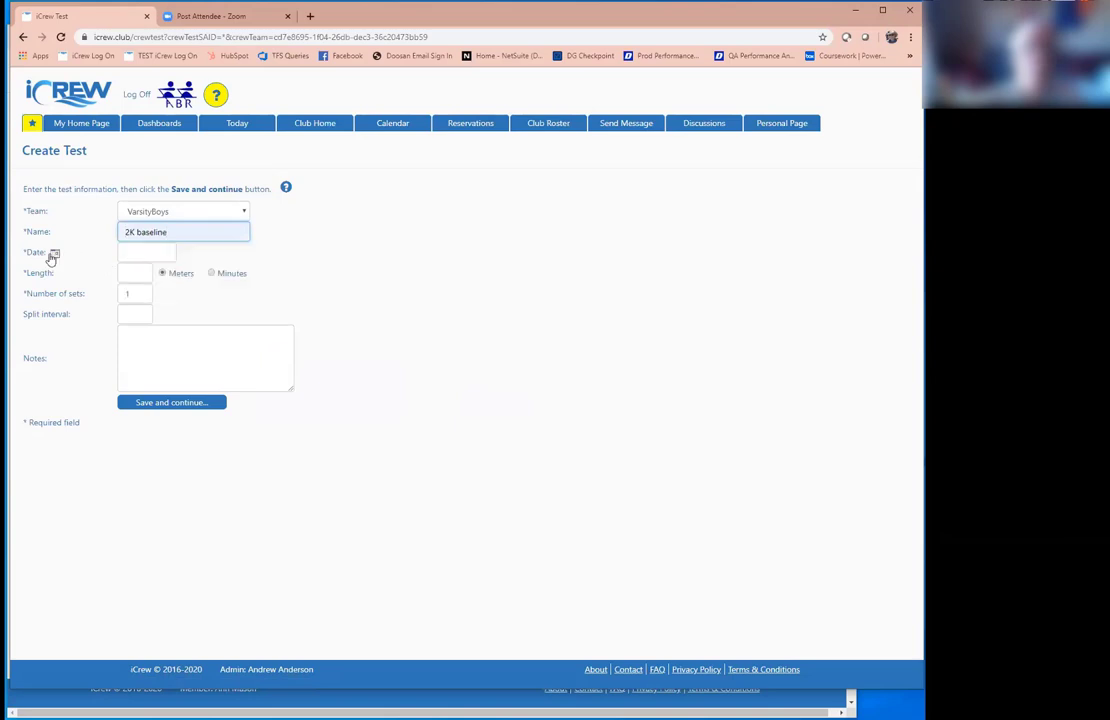
left_click(54, 254)
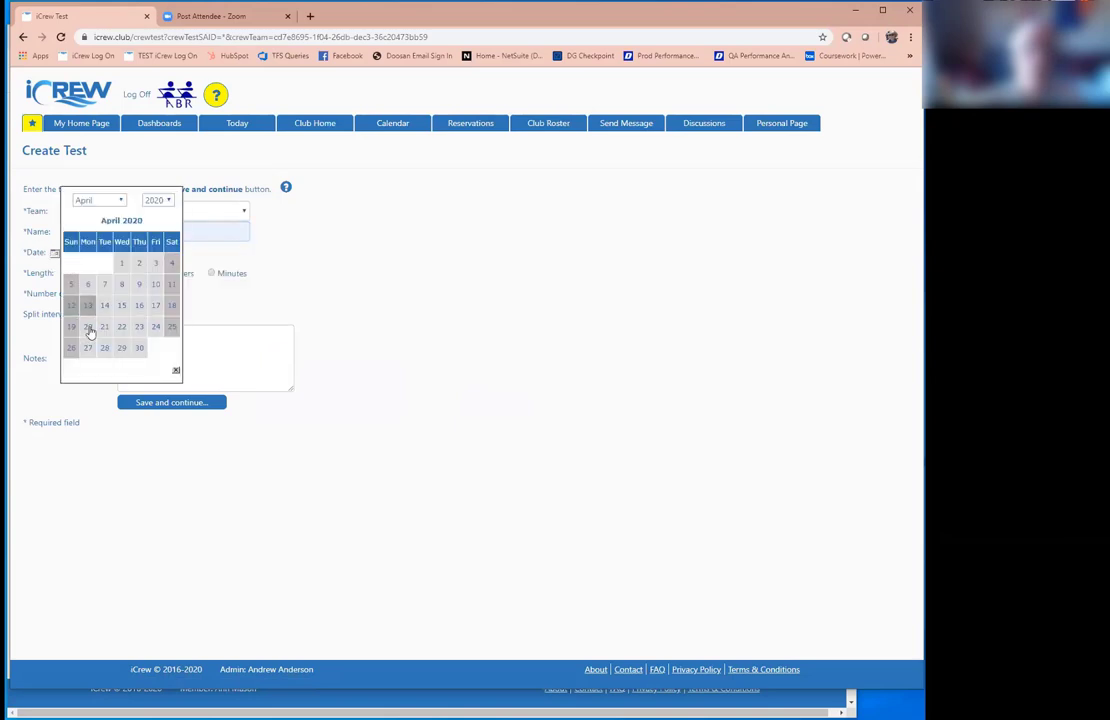
left_click(88, 327)
left_click(134, 273)
type("2000")
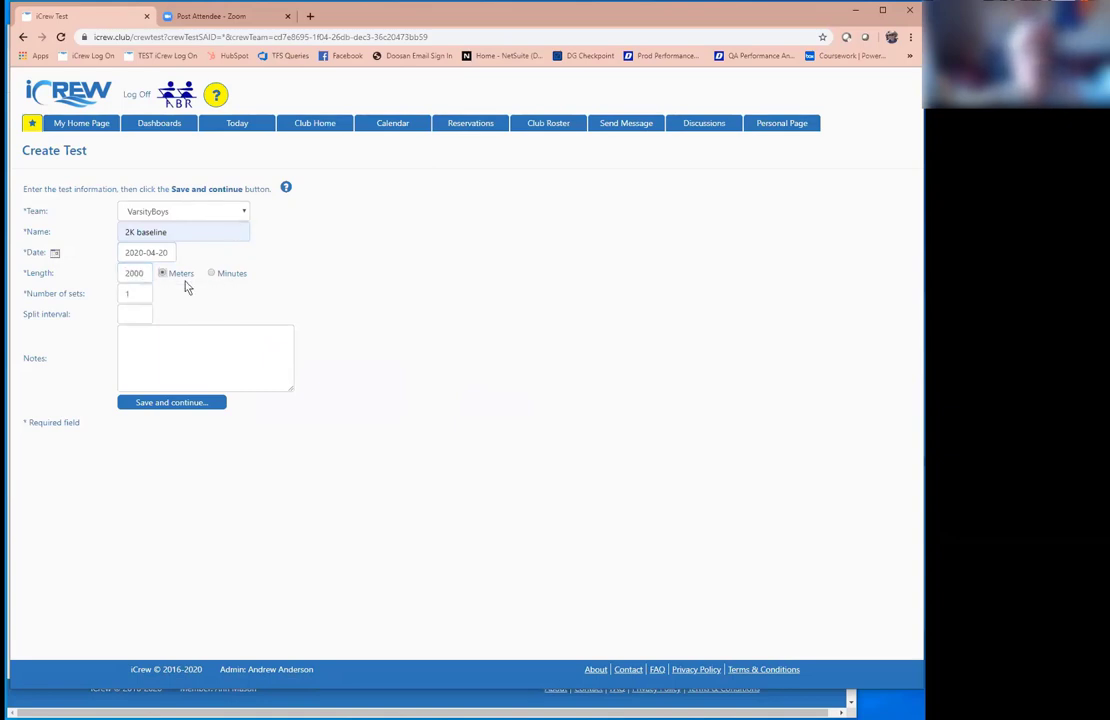
left_click(140, 313)
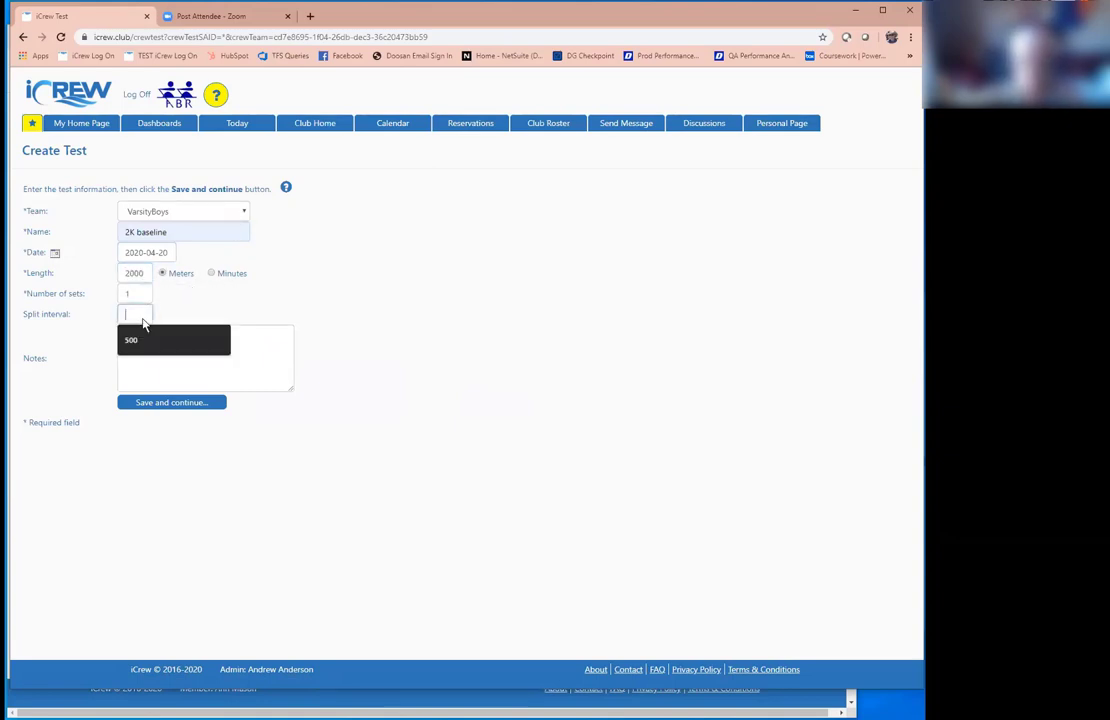
left_click(142, 327)
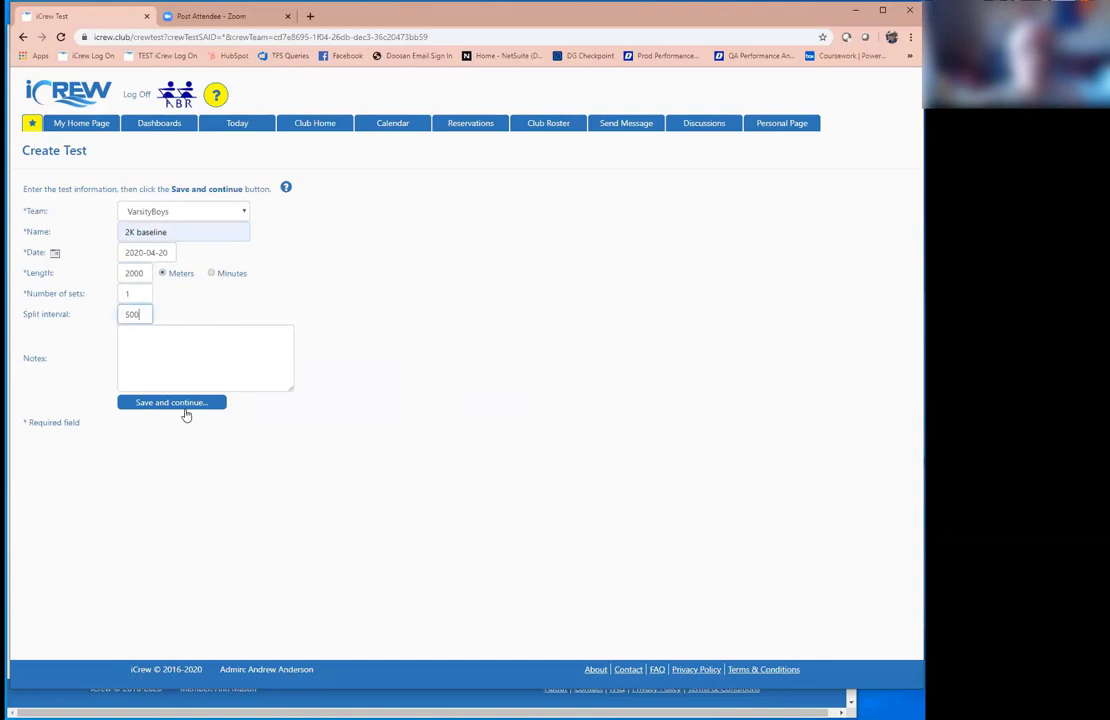
left_click(187, 404)
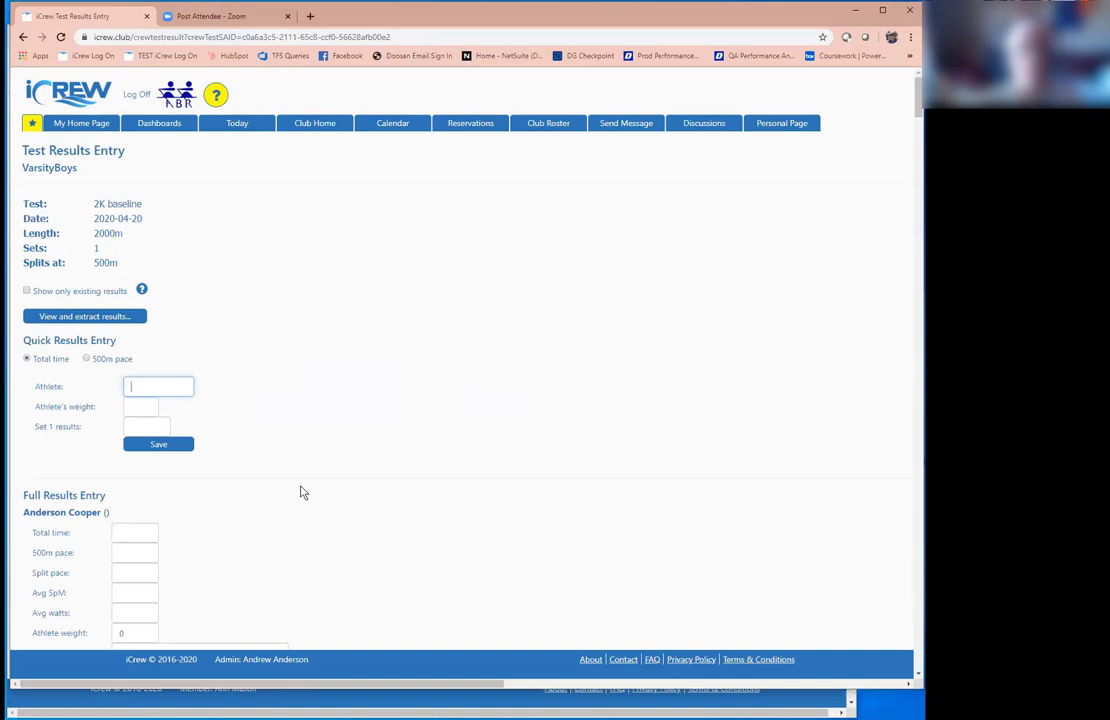
left_click(75, 125)
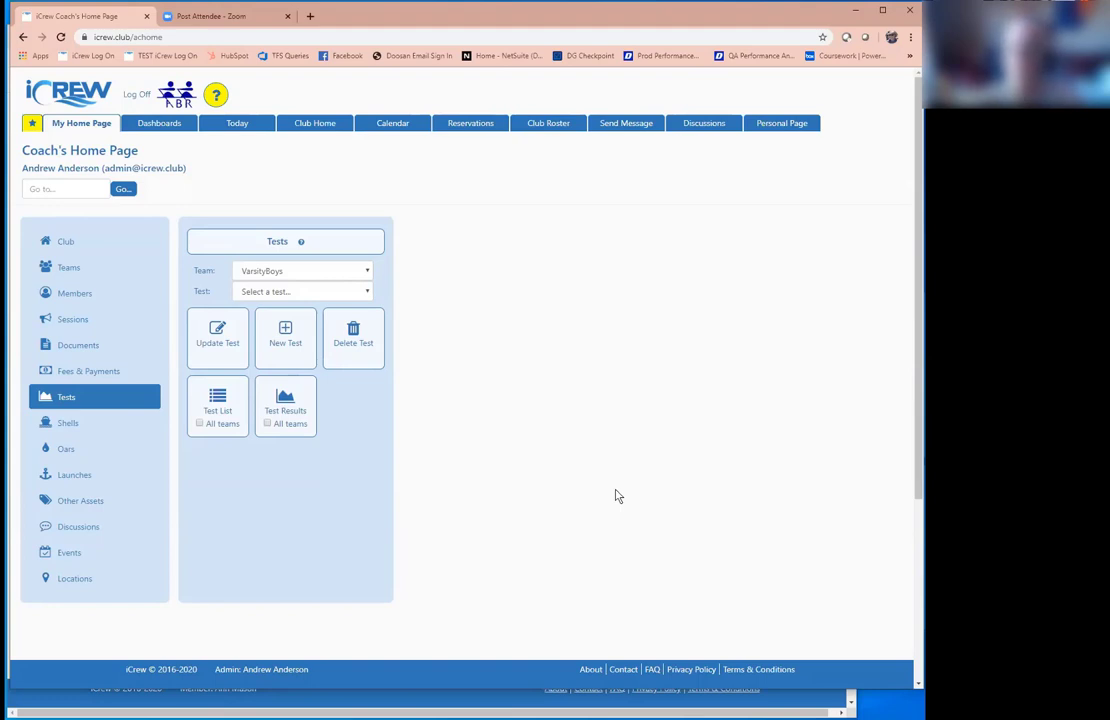
Step: Pick the BEAST shell in the Shells tools and open its details
left_click(95, 424)
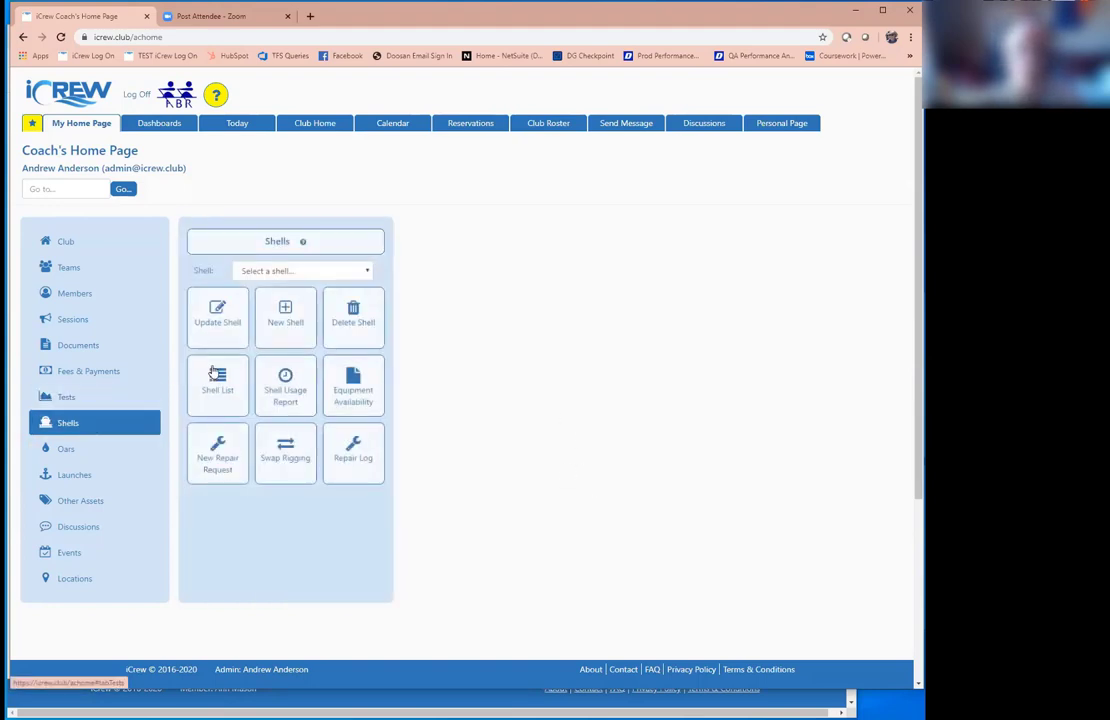
left_click(297, 273)
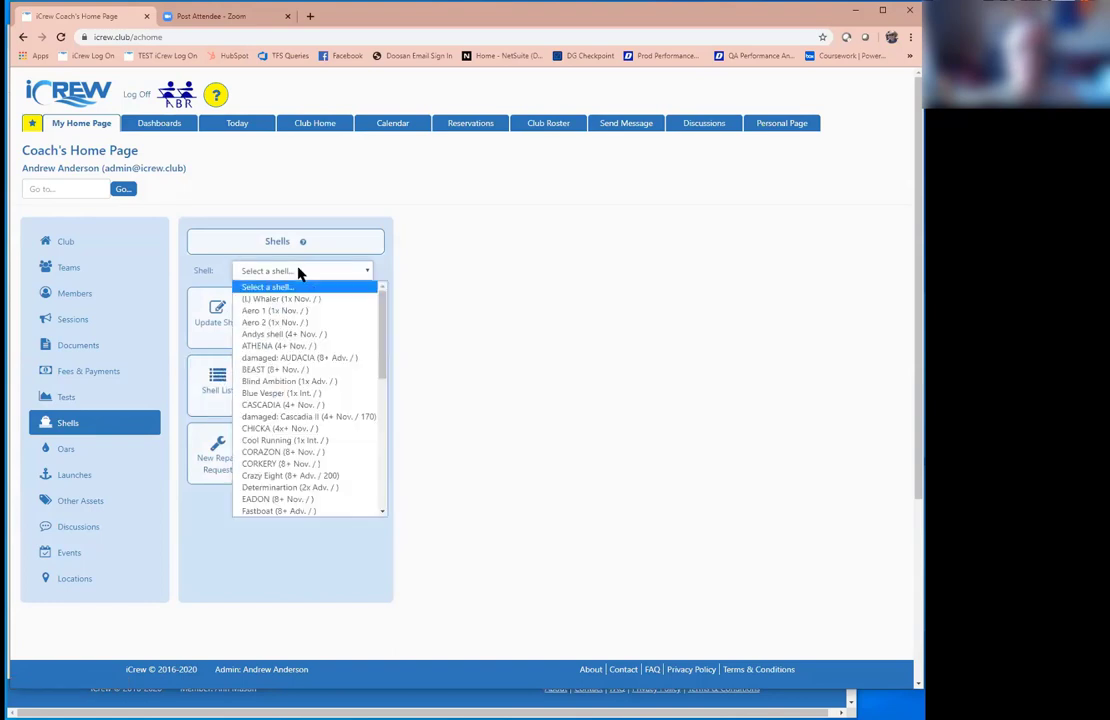
left_click(290, 369)
left_click(238, 330)
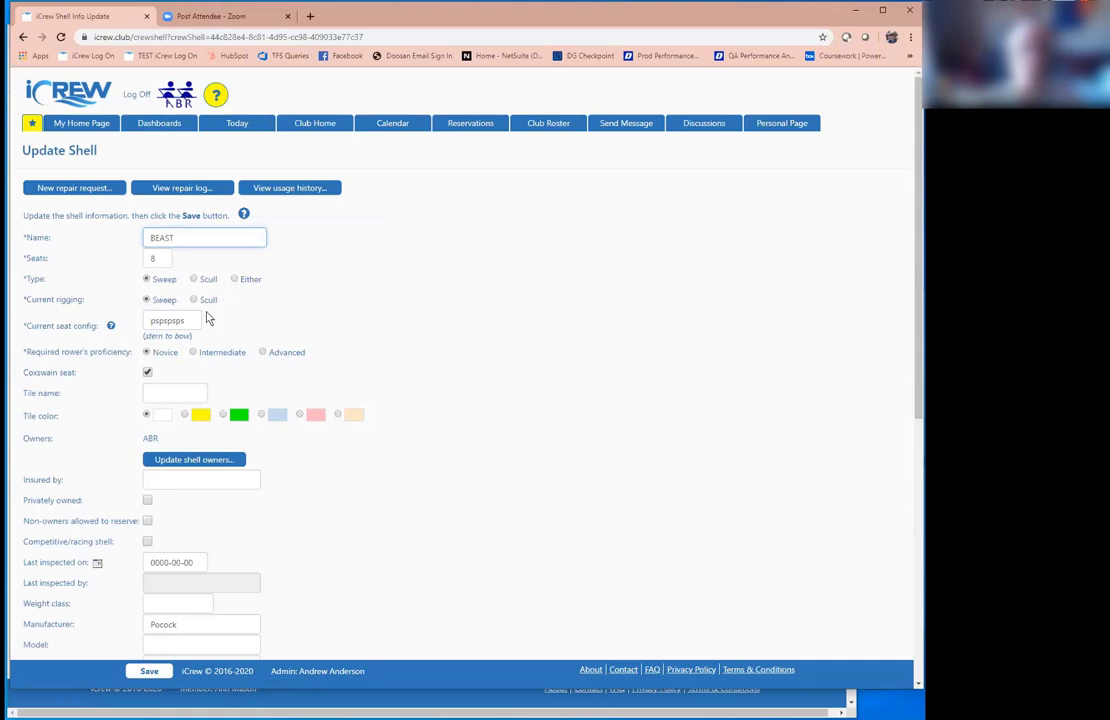
Step: Inspect BEAST's seat configuration and non-owner reservation settings, tick advanced rowers, then leave the form
left_click_drag(193, 319, 136, 325)
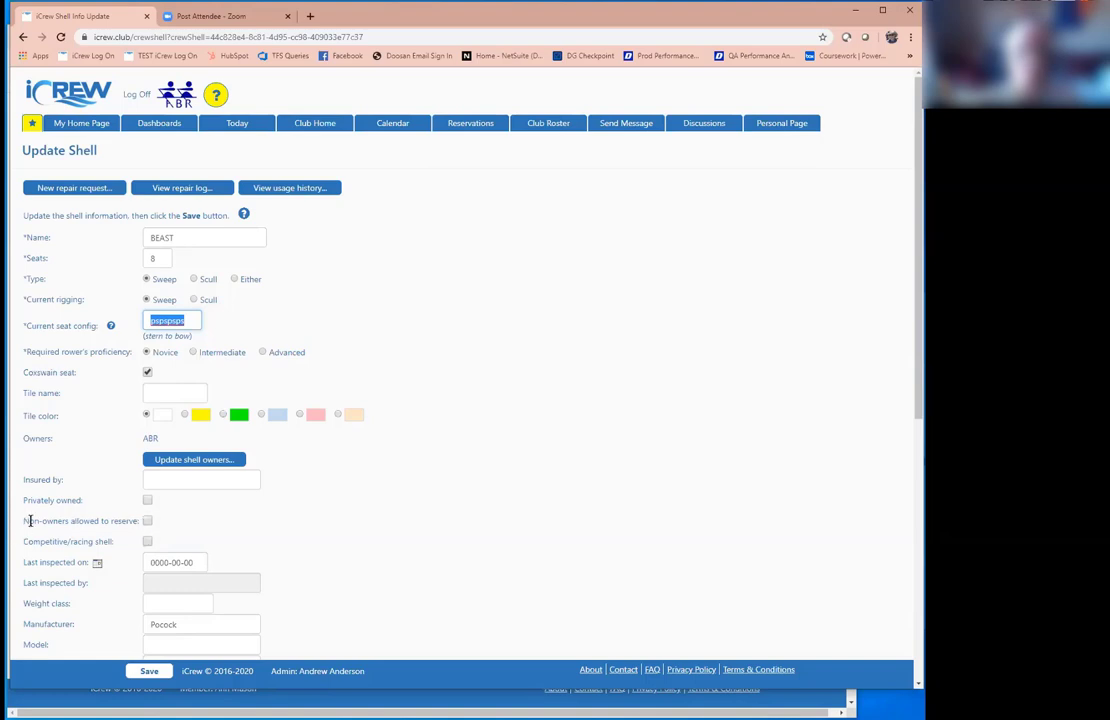
left_click_drag(23, 521, 143, 531)
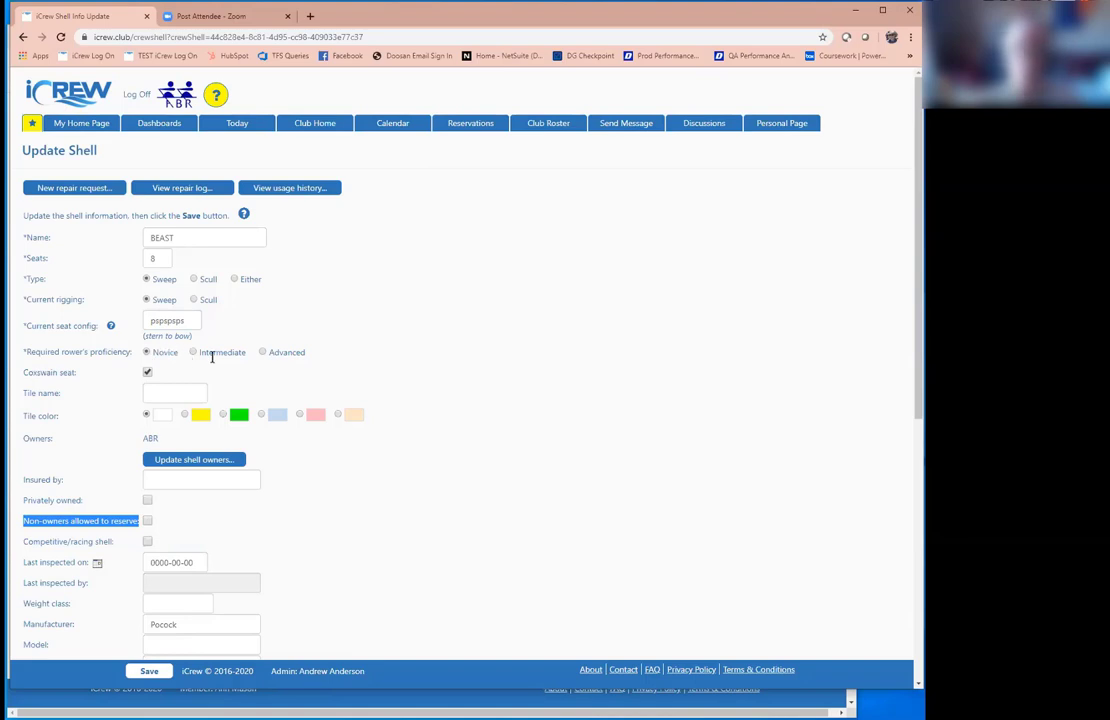
left_click(263, 353)
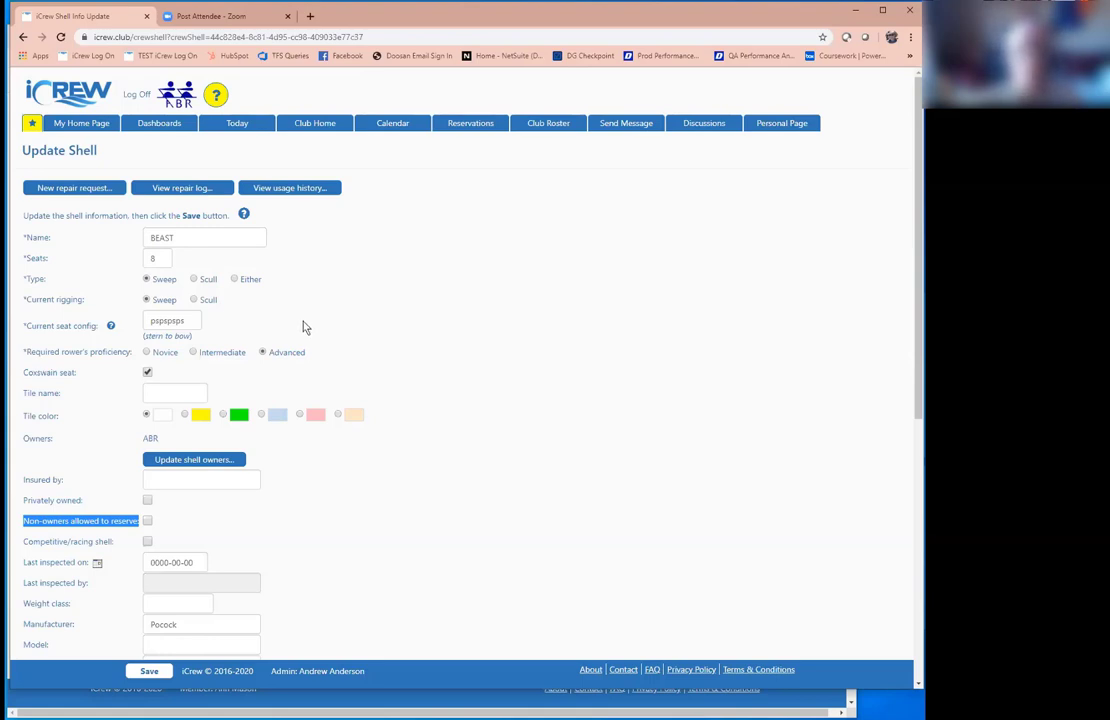
left_click(25, 40)
Step: Confirm leaving without saving and look through the Oars and Launches tools
left_click(515, 103)
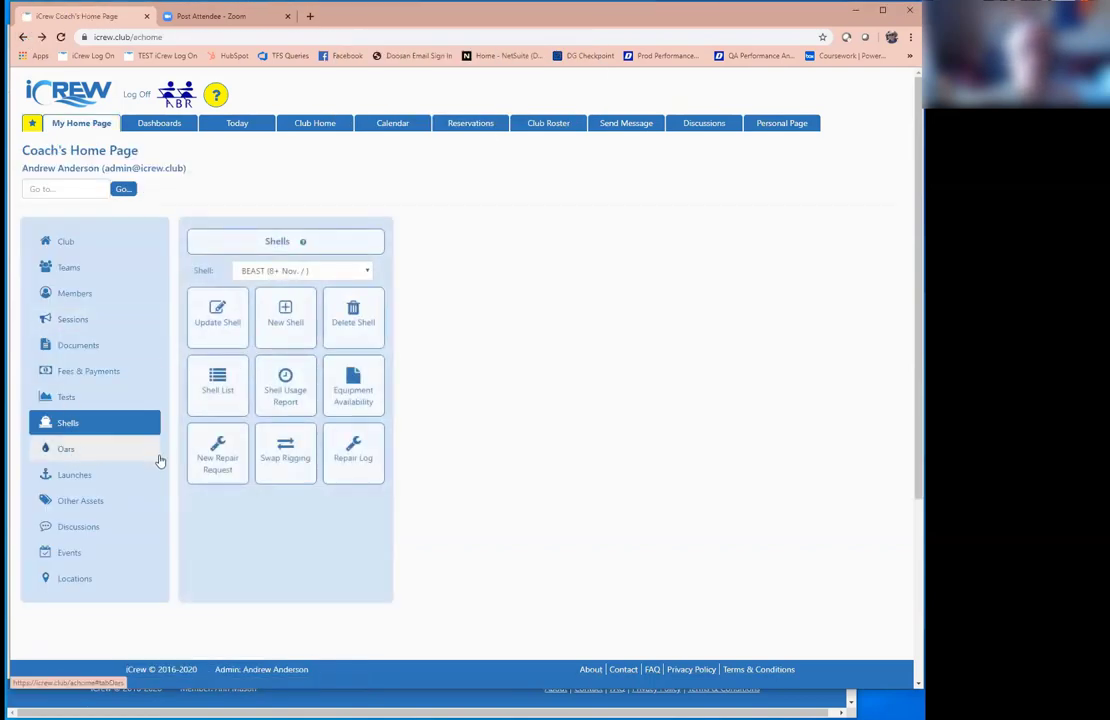
left_click(95, 459)
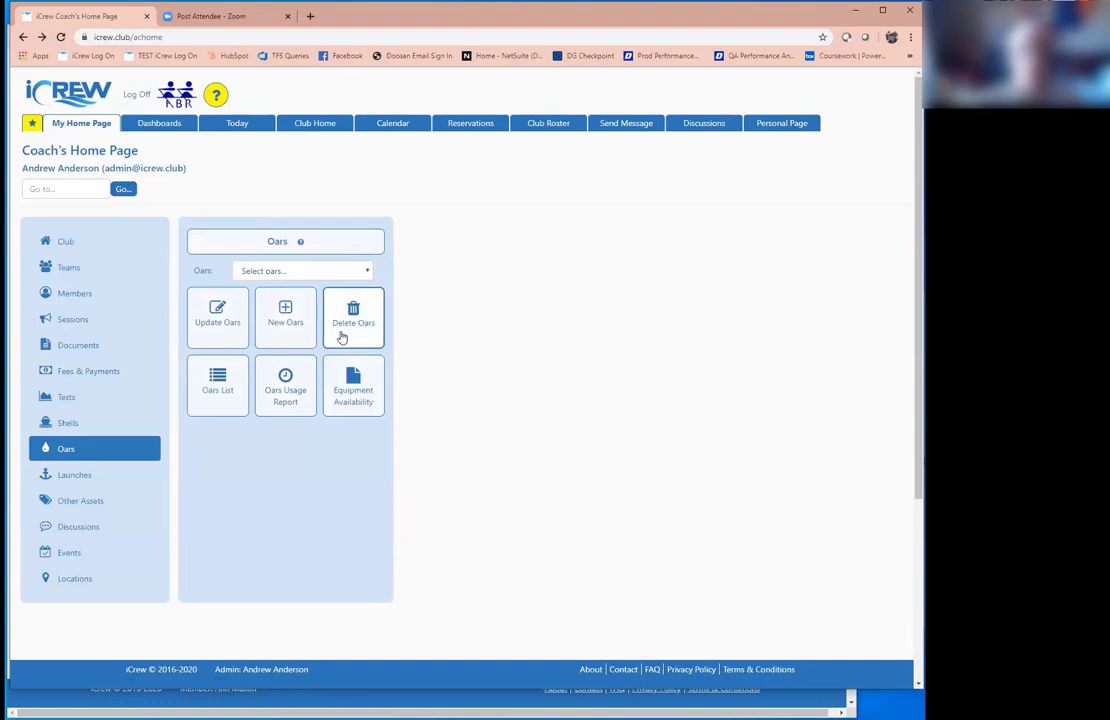
left_click(104, 474)
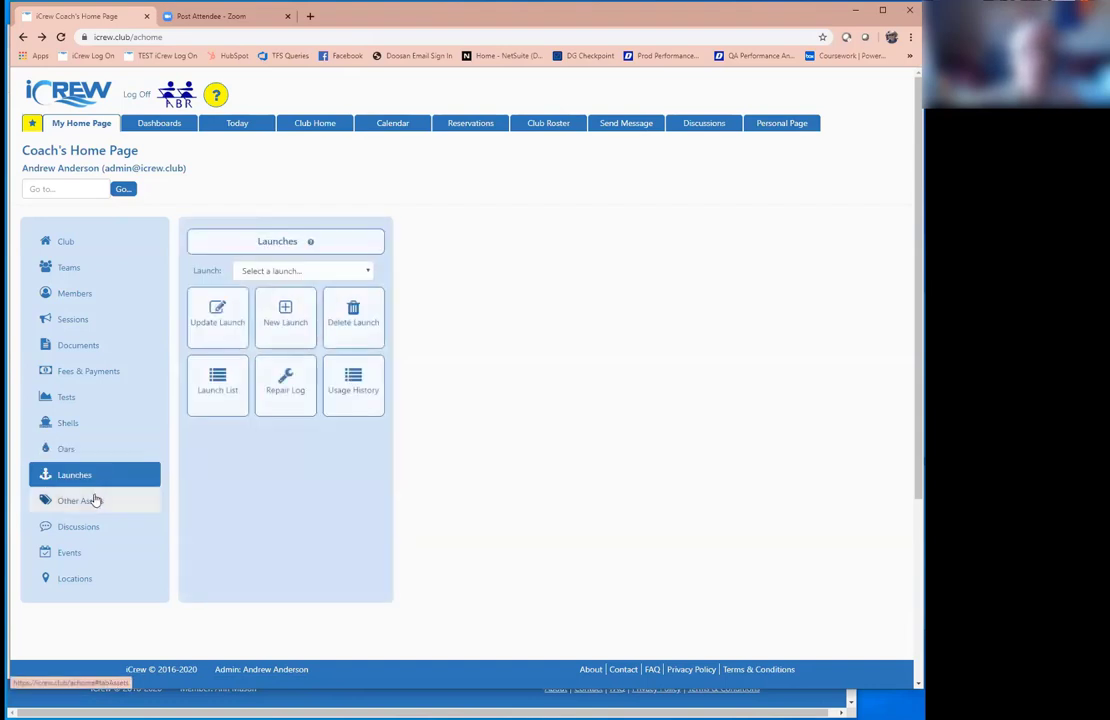
Step: Show the Other Assets tools and browse the asset Type list without choosing one
left_click(96, 501)
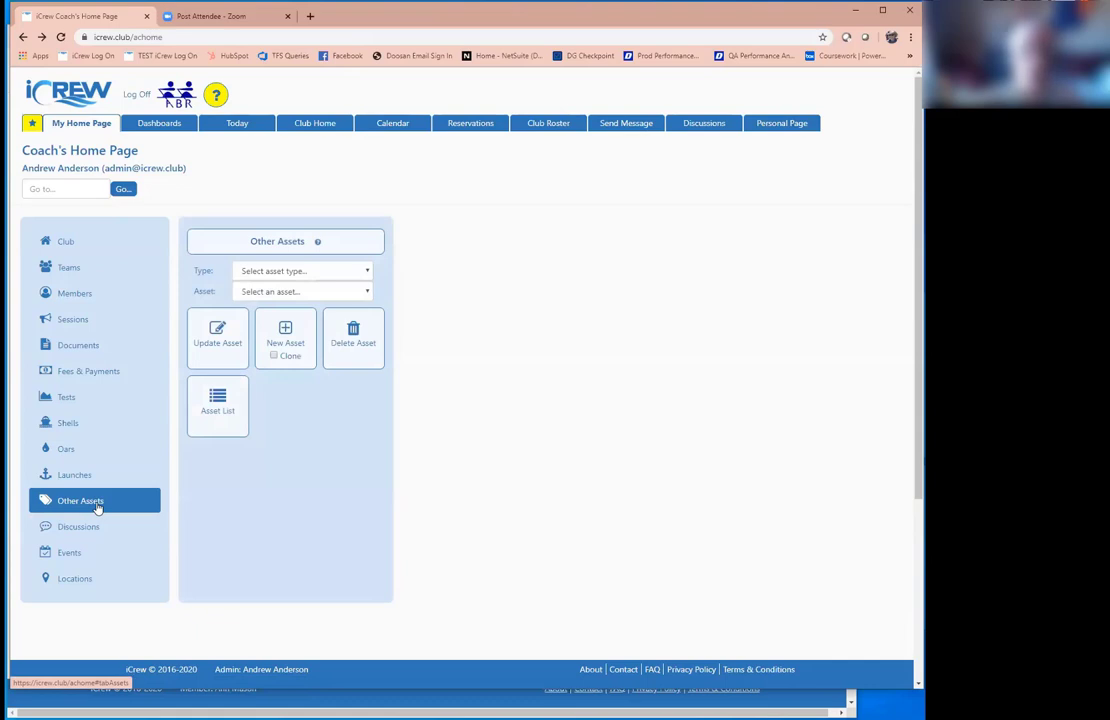
left_click(321, 273)
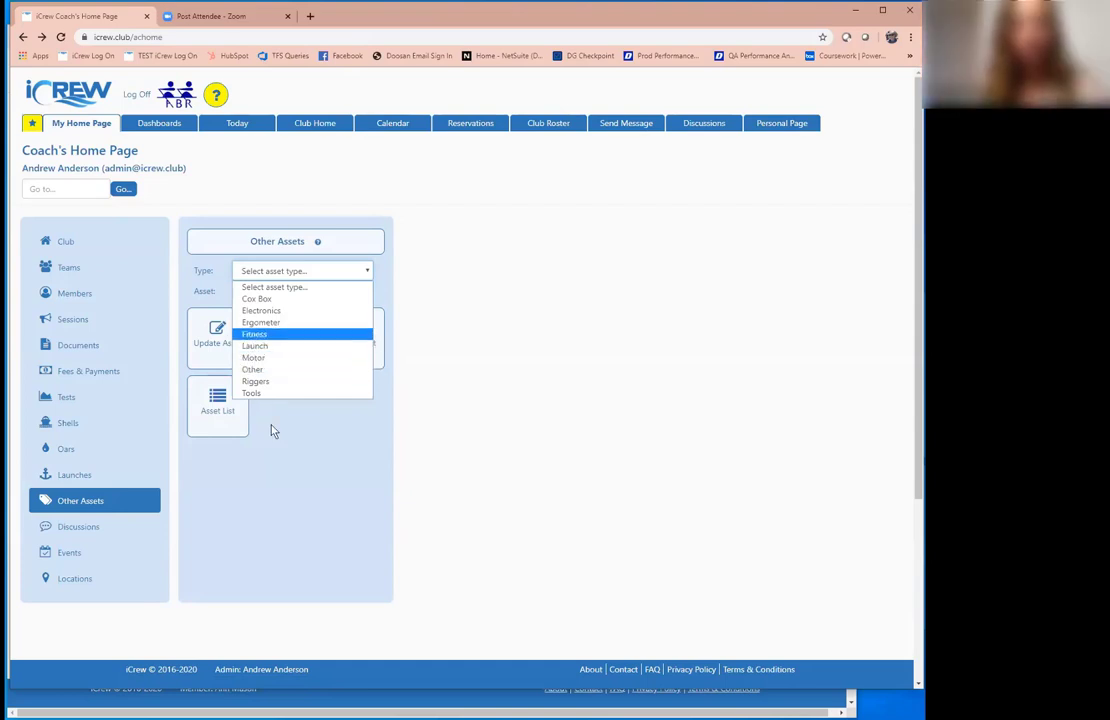
left_click(277, 466)
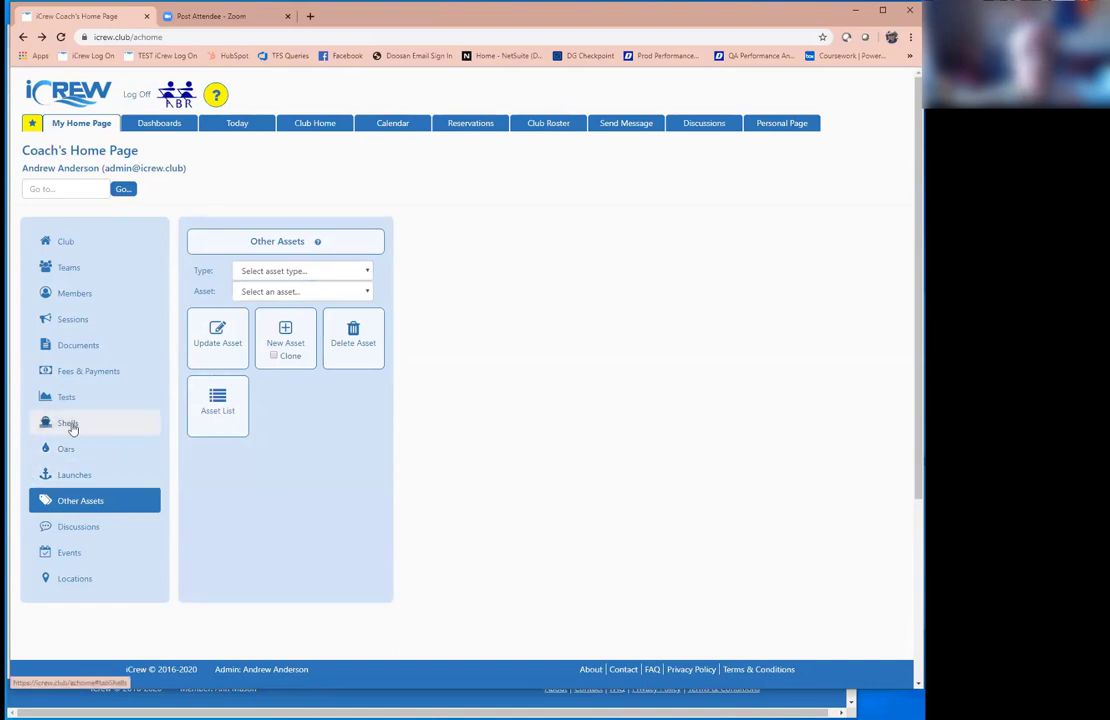
Step: Review the discussion channel list, unfollow and re-follow Masters General, then return home
left_click(78, 527)
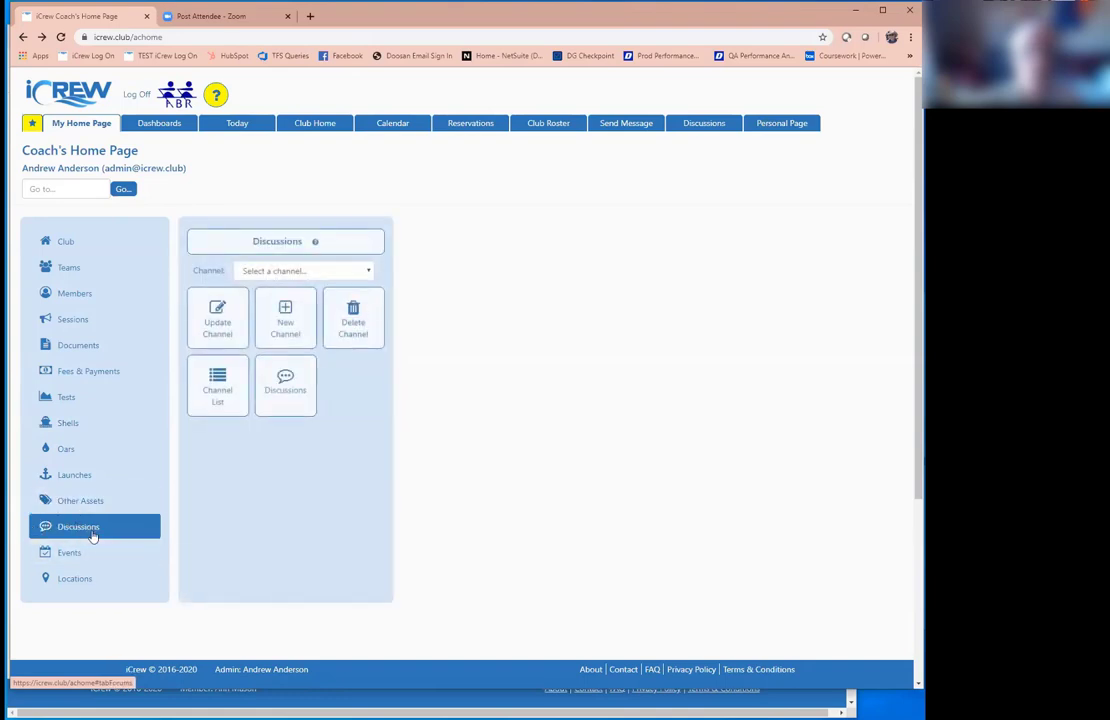
left_click(229, 382)
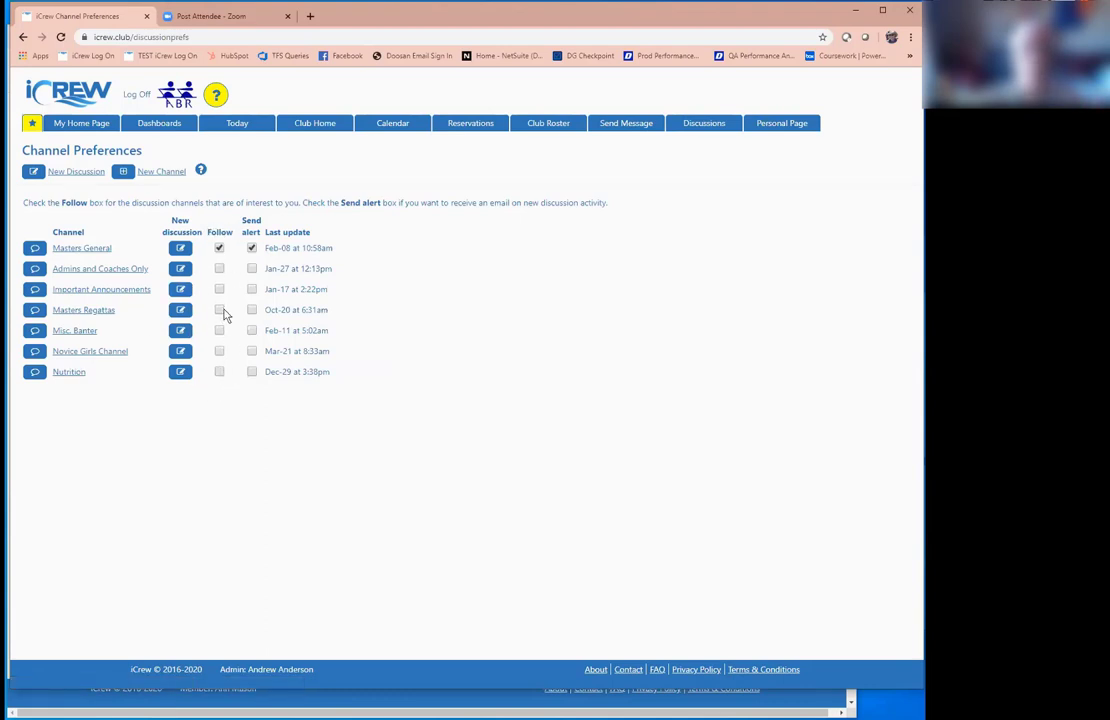
left_click(219, 248)
left_click(220, 249)
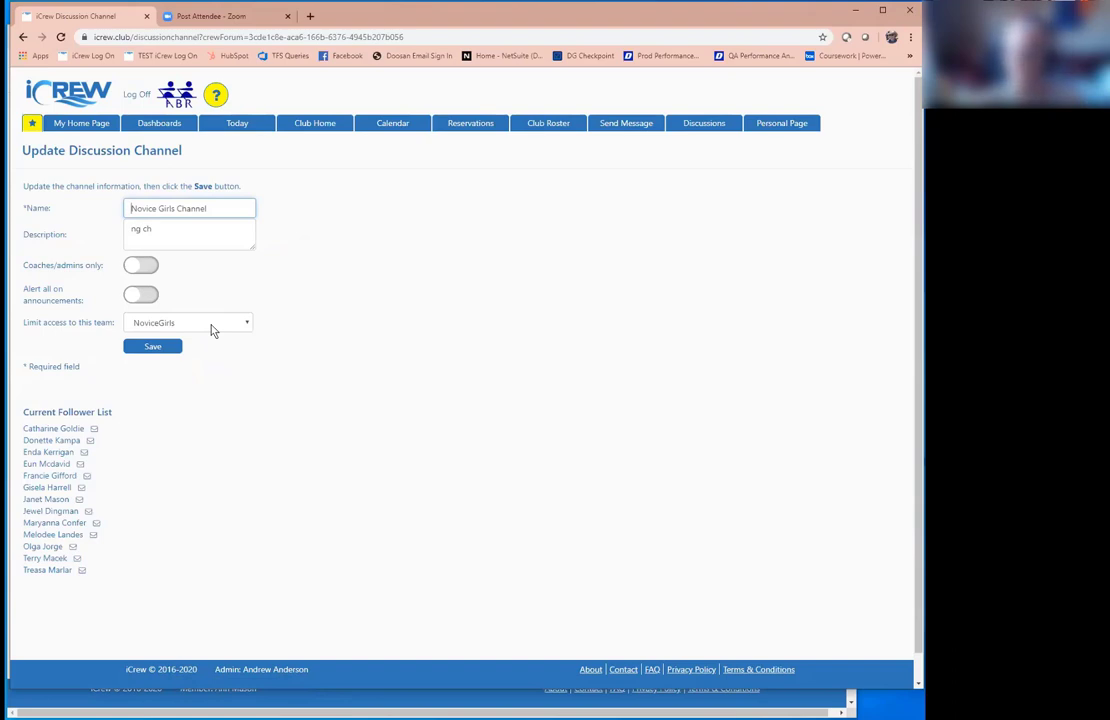
left_click(87, 127)
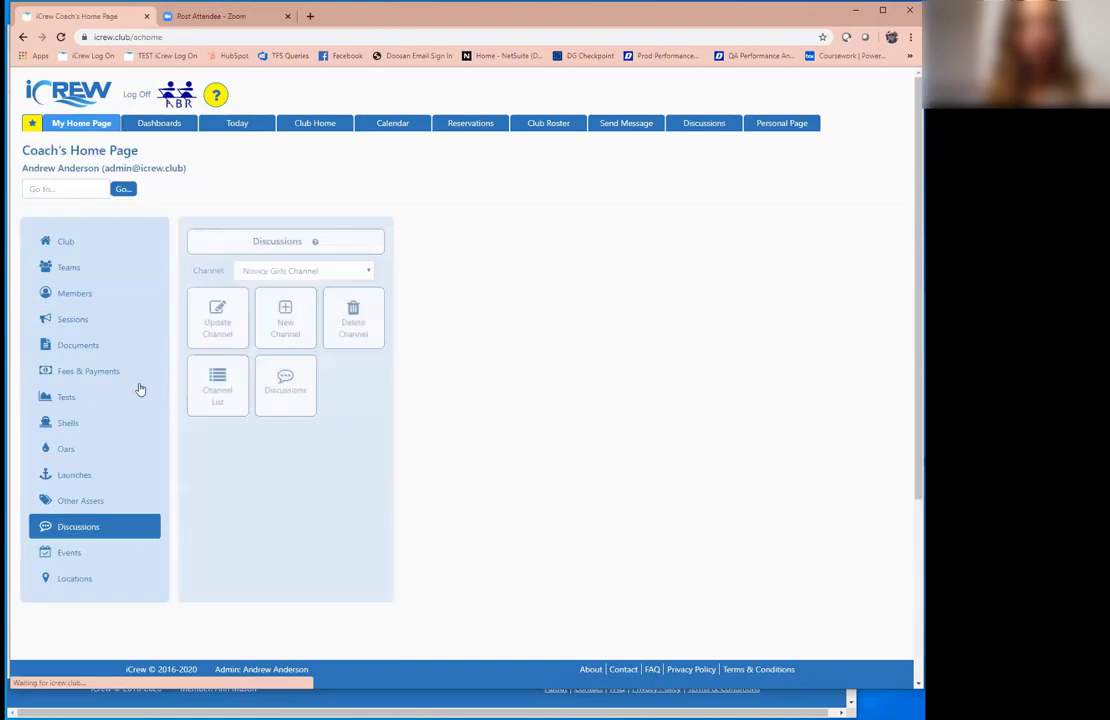
Step: Open the Location List showing Boathouse, Other, Islandbridge and Blessington with coordinates
left_click(62, 546)
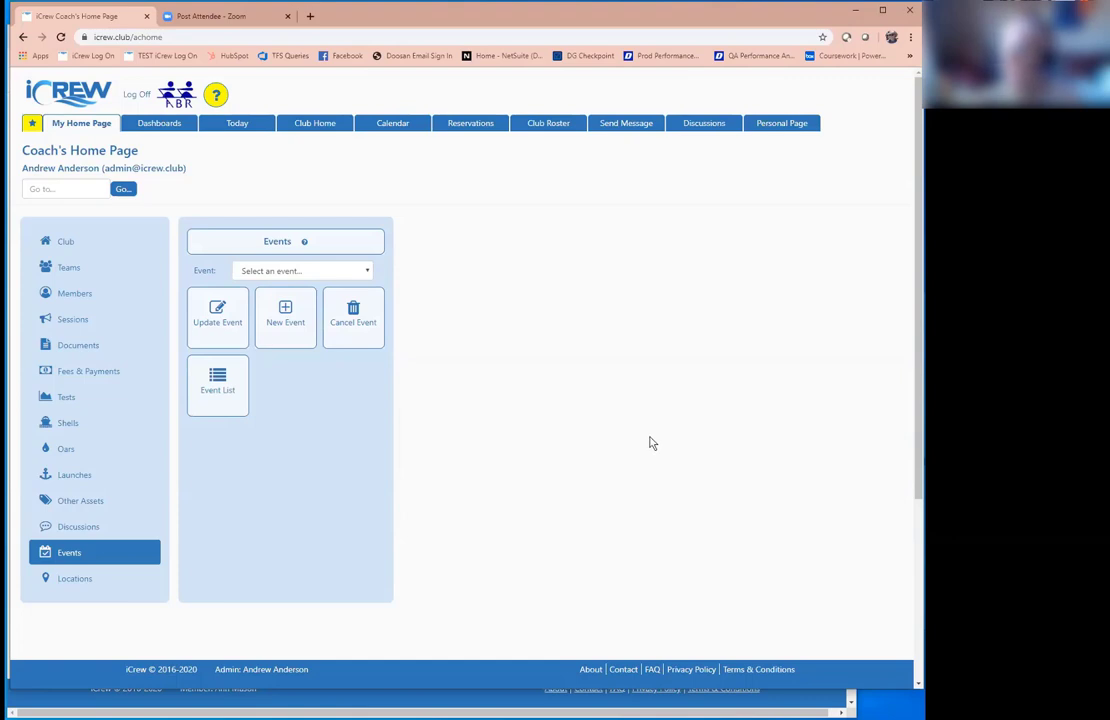
left_click(62, 586)
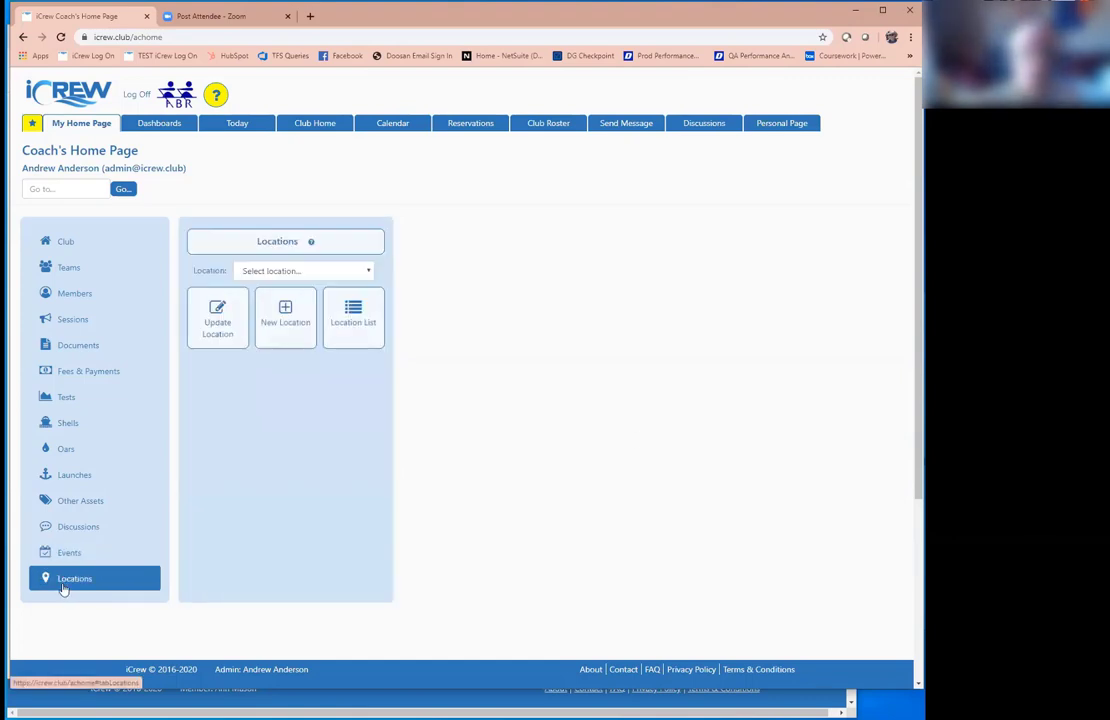
left_click(364, 311)
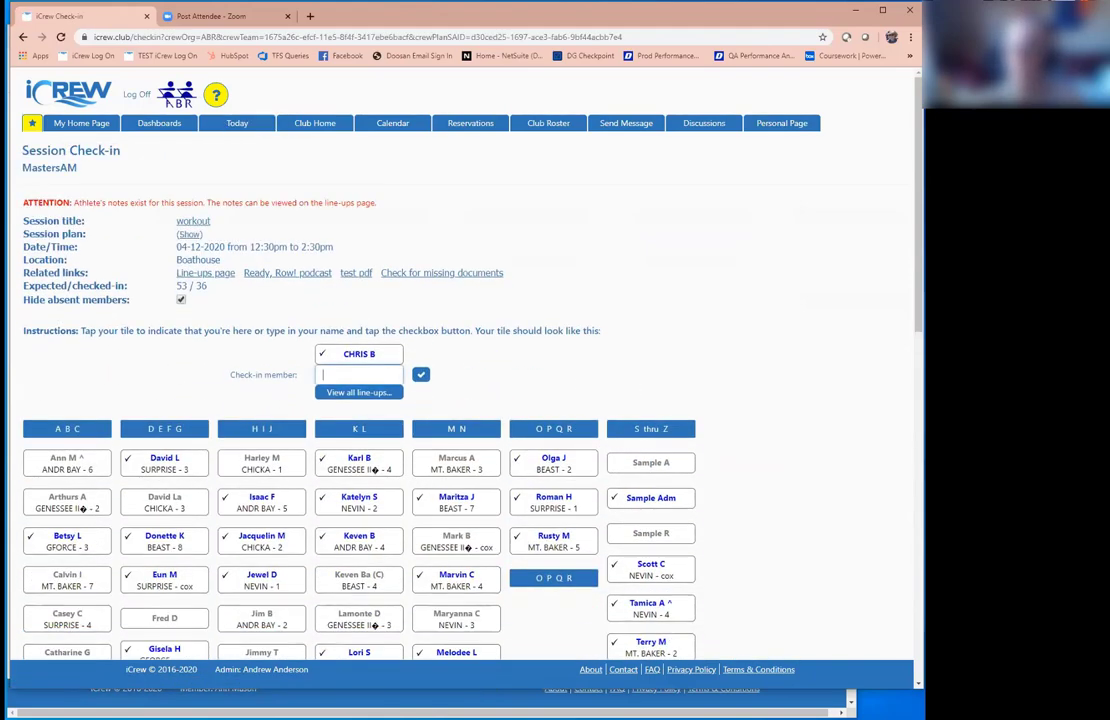
Step: Check five more members into MastersAM, bringing the count to 53 expected, 41 checked in
scroll(460, 400, "down", 2)
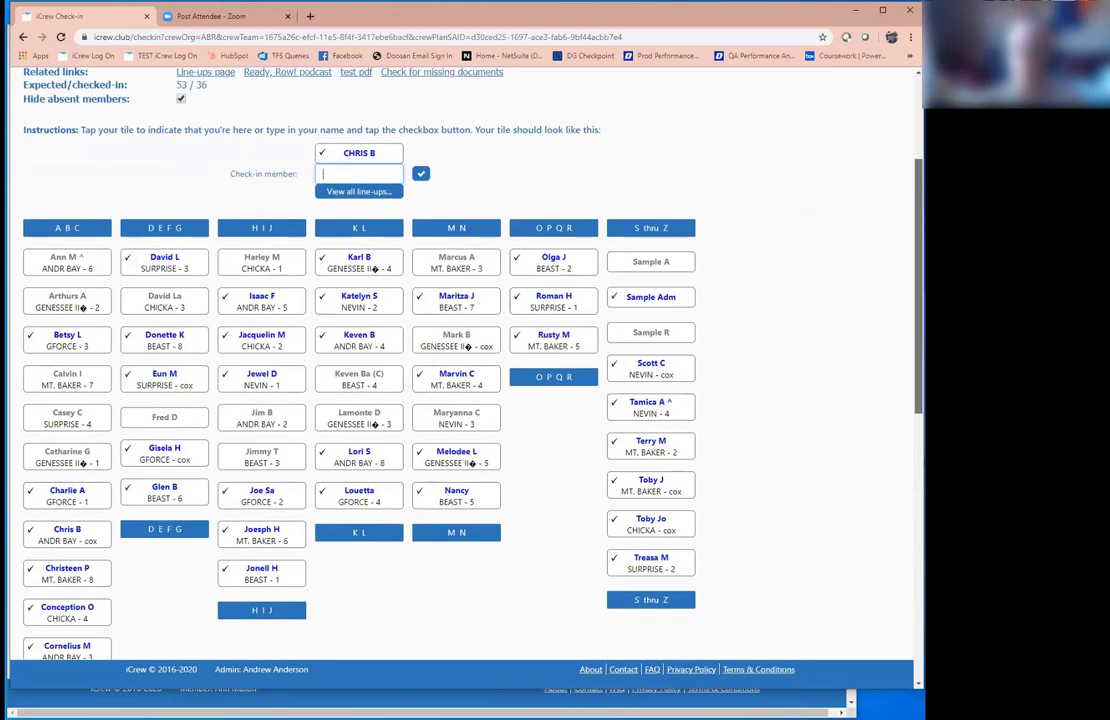
scroll(358, 185, "down", 1)
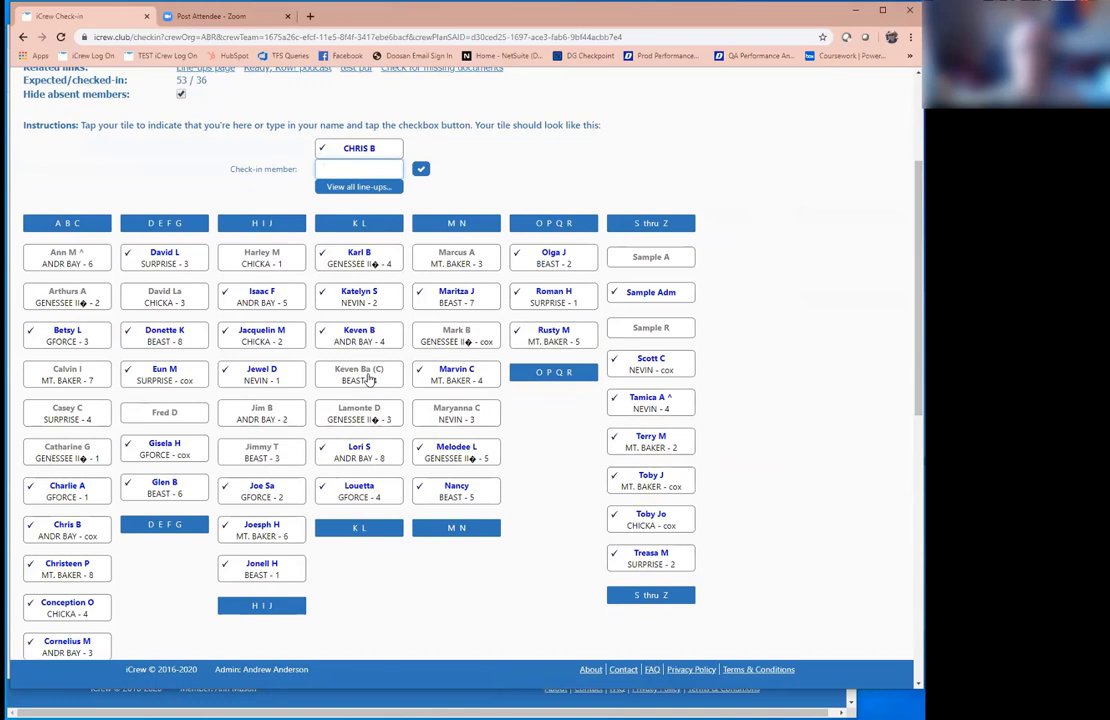
left_click(368, 376)
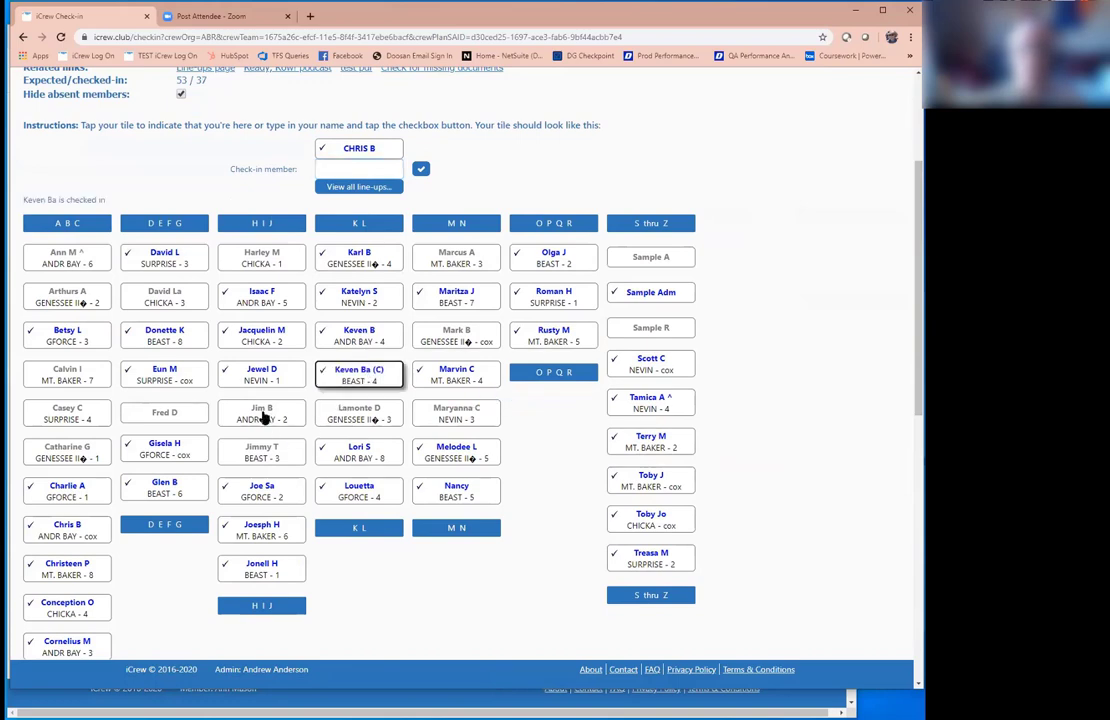
left_click(262, 418)
left_click(86, 419)
left_click(85, 375)
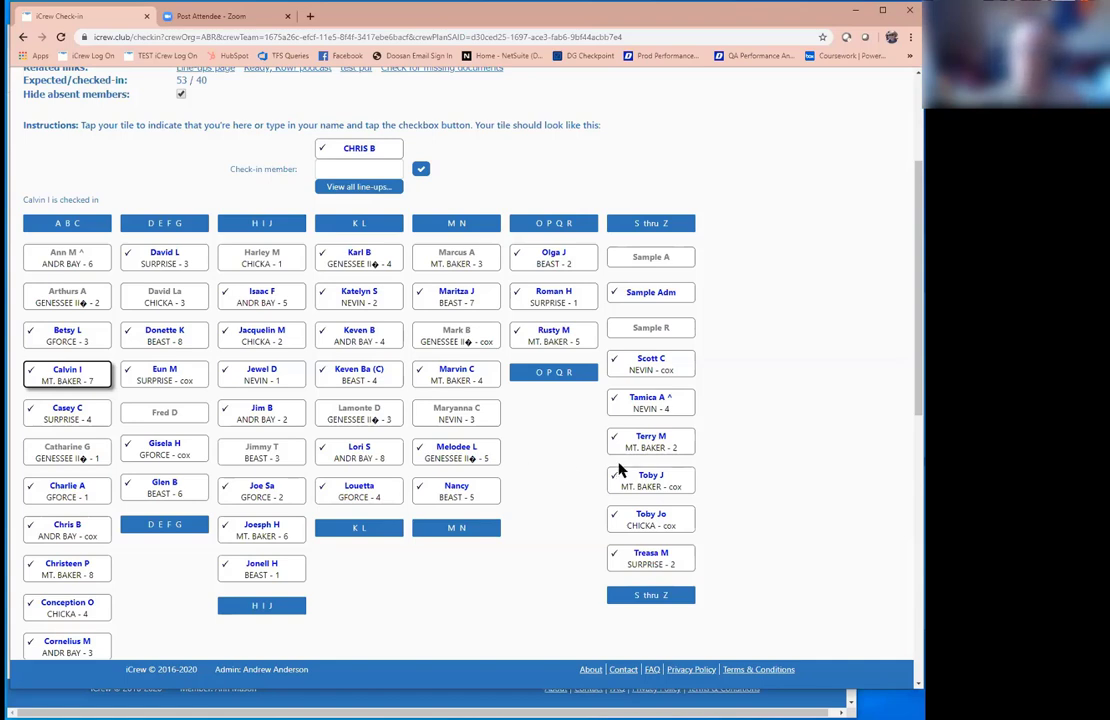
left_click(436, 421)
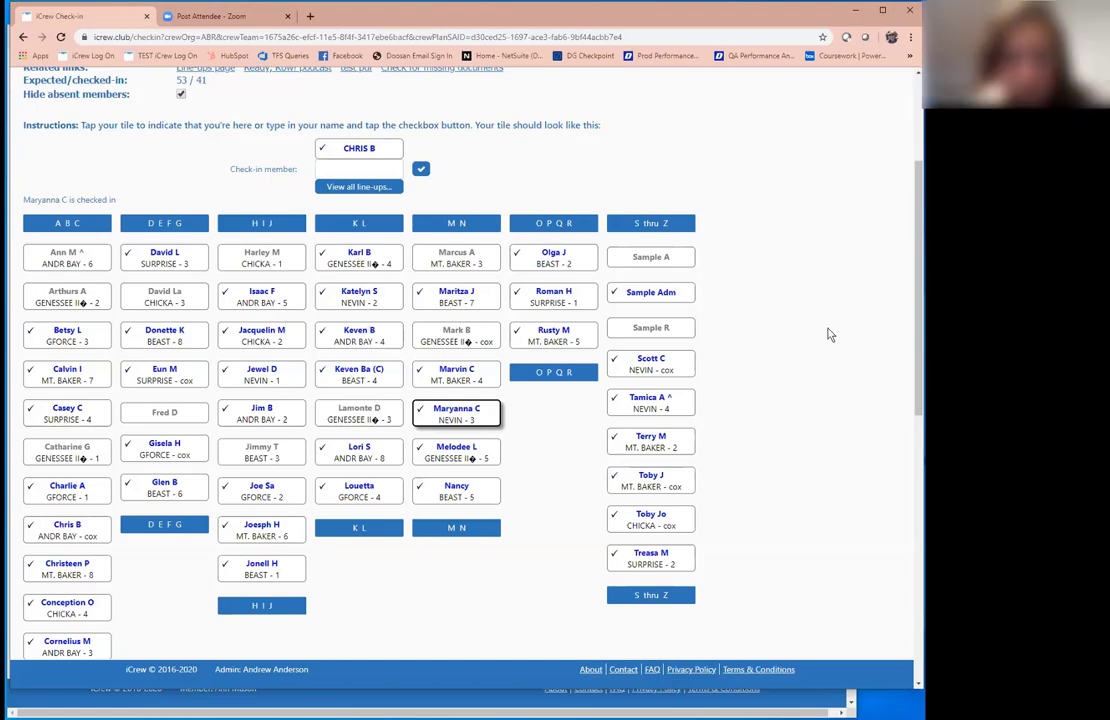
scroll(830, 335, "up", 3)
Step: Go back to the coach's home page and view the Comp Team dashboard under Dashboards
left_click(23, 37)
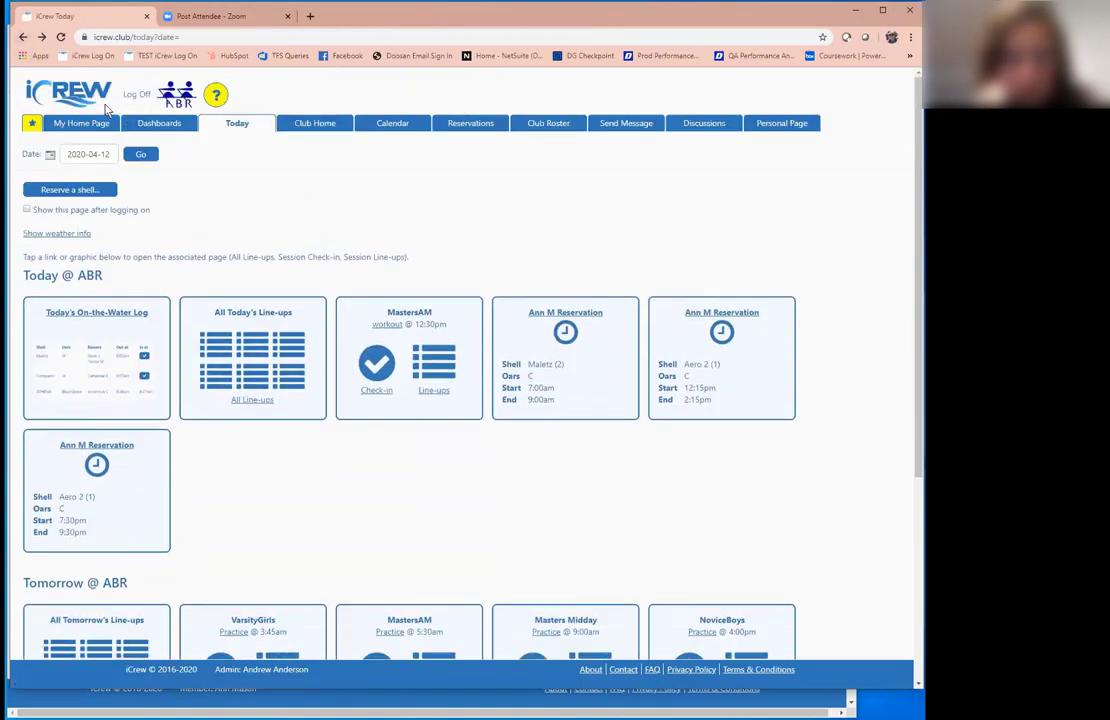
left_click(72, 122)
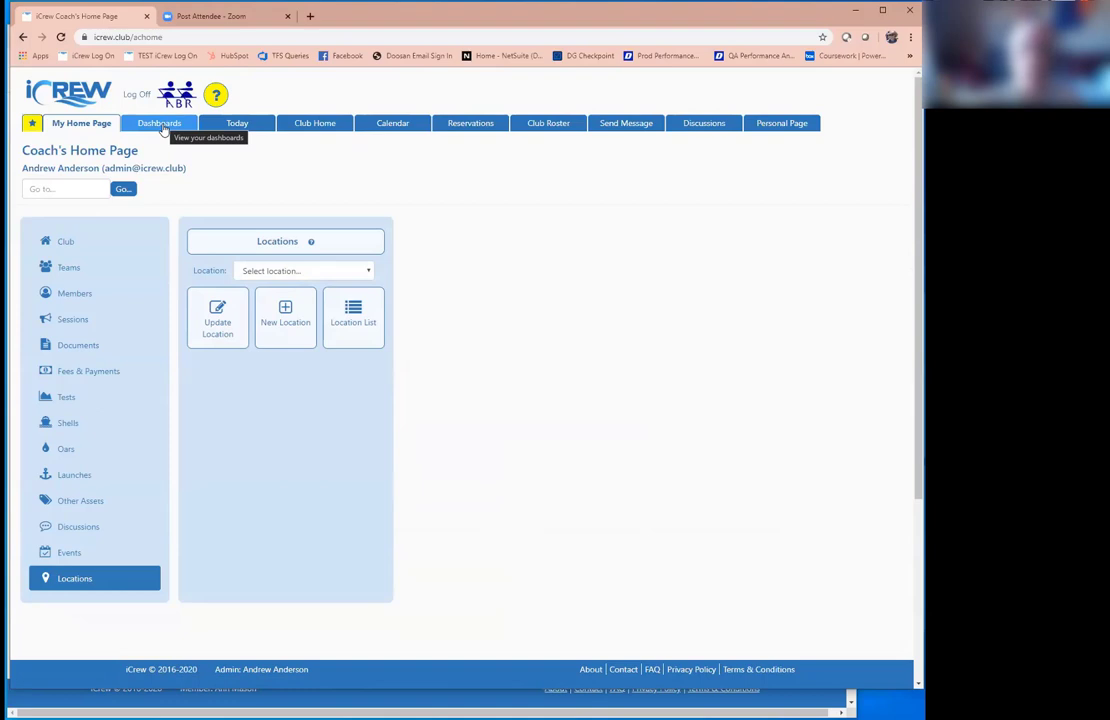
left_click(160, 124)
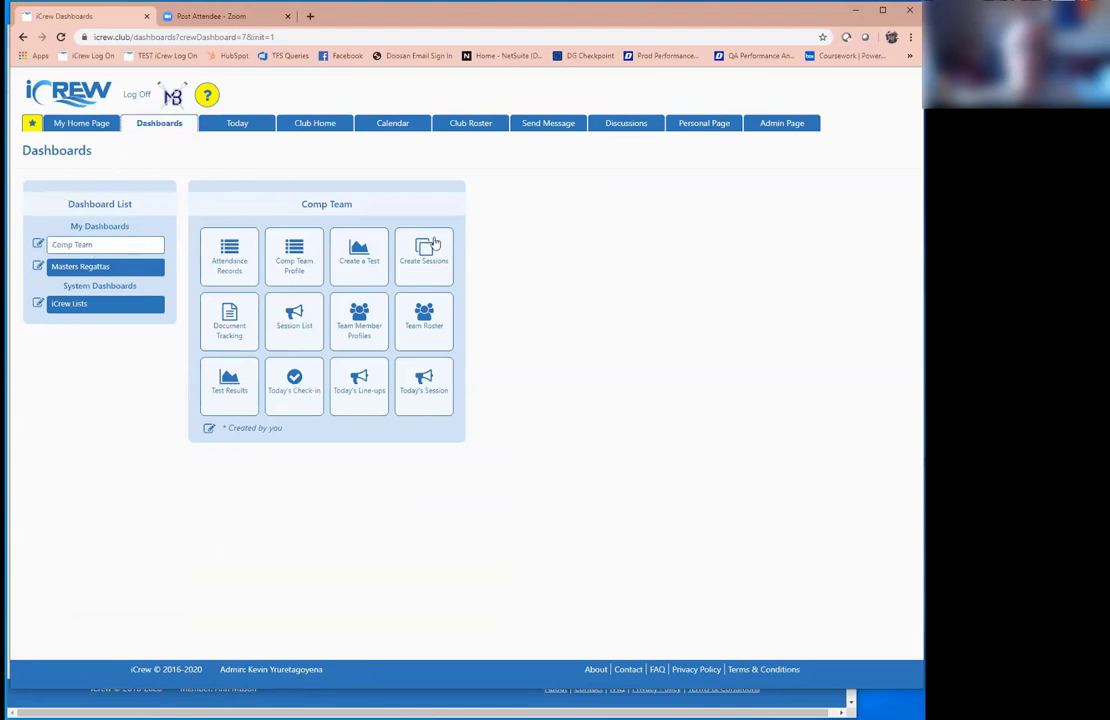
left_click(210, 432)
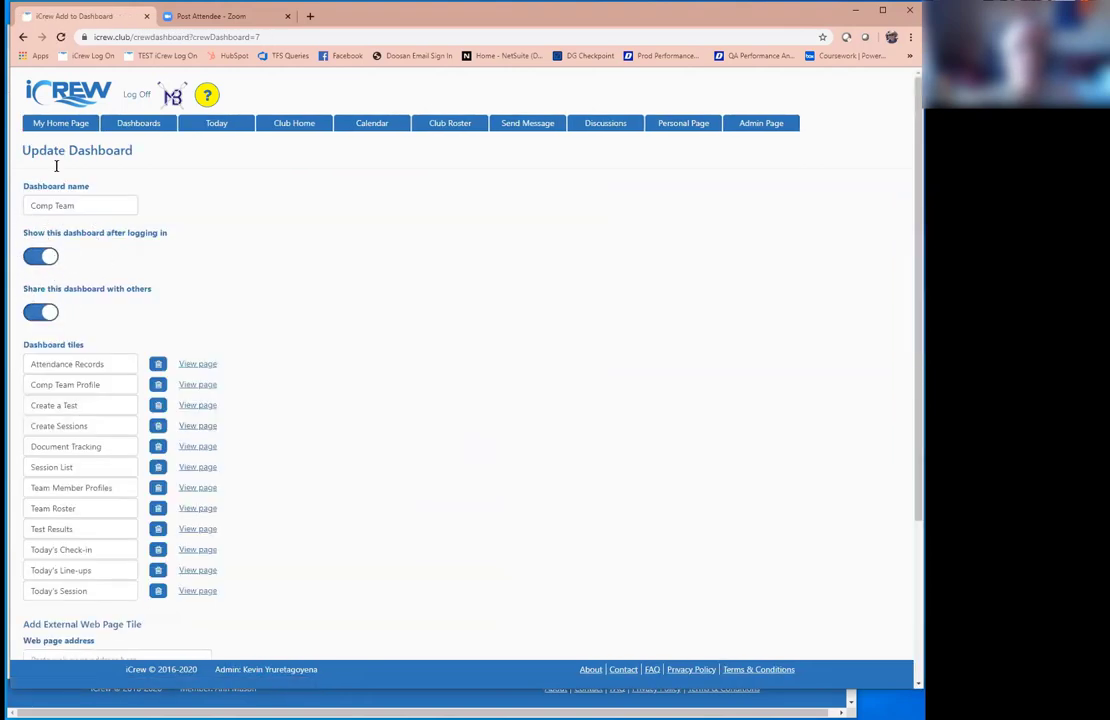
left_click(62, 124)
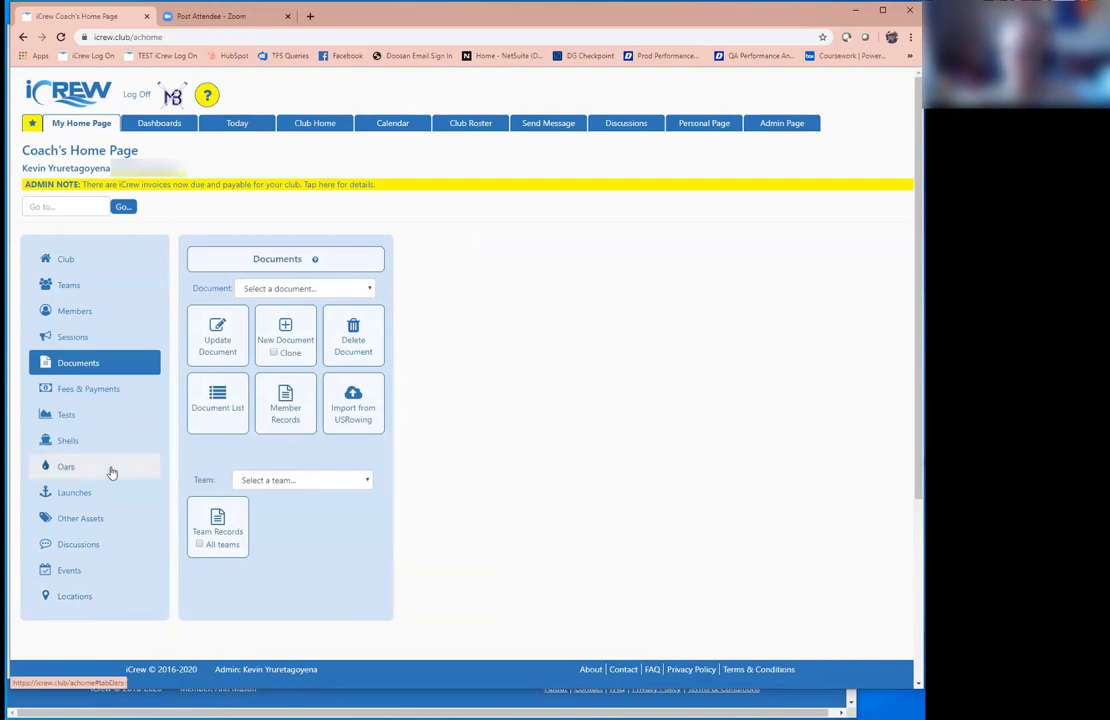
left_click(133, 122)
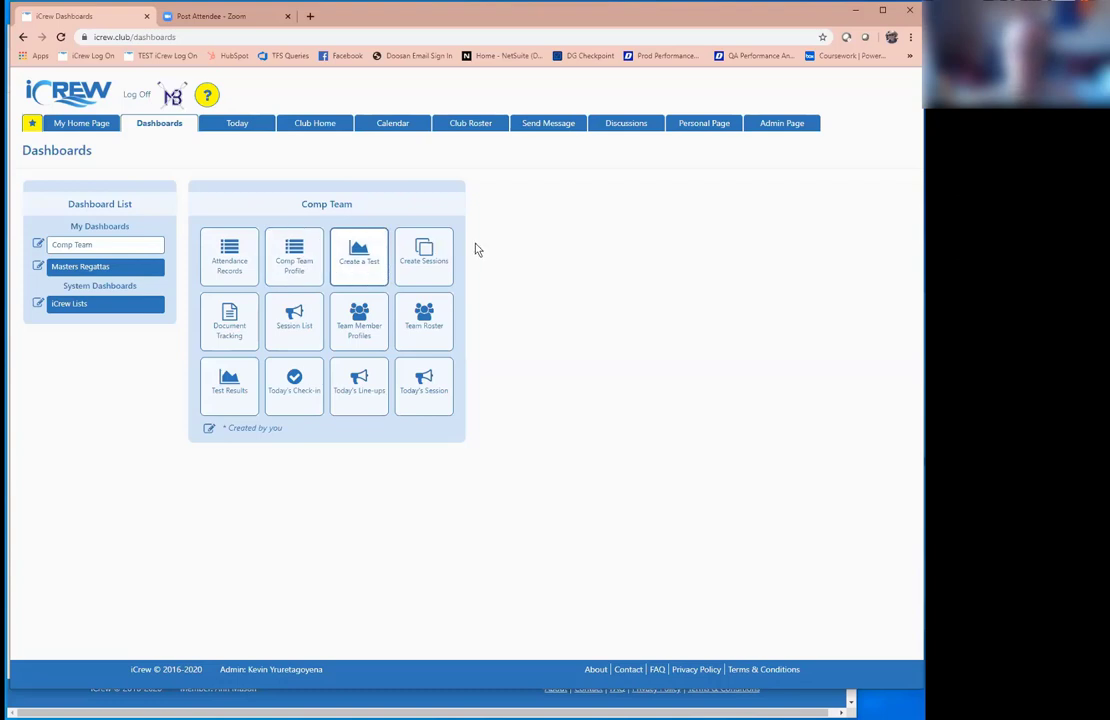
left_click(115, 268)
left_click(122, 248)
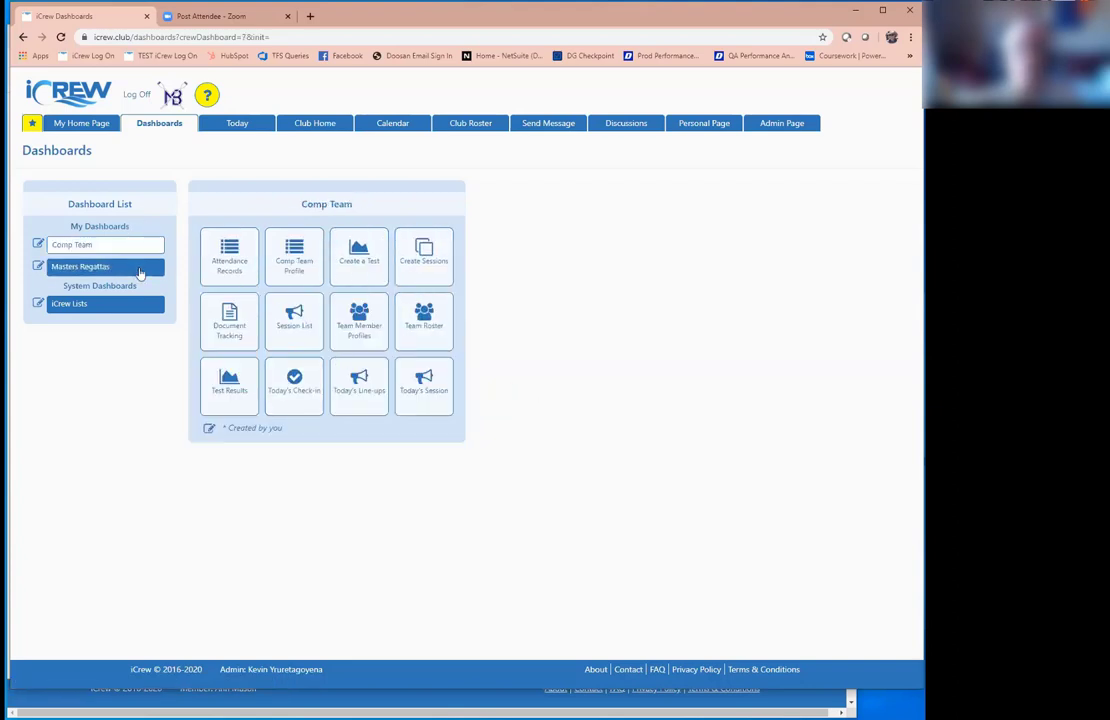
left_click(208, 430)
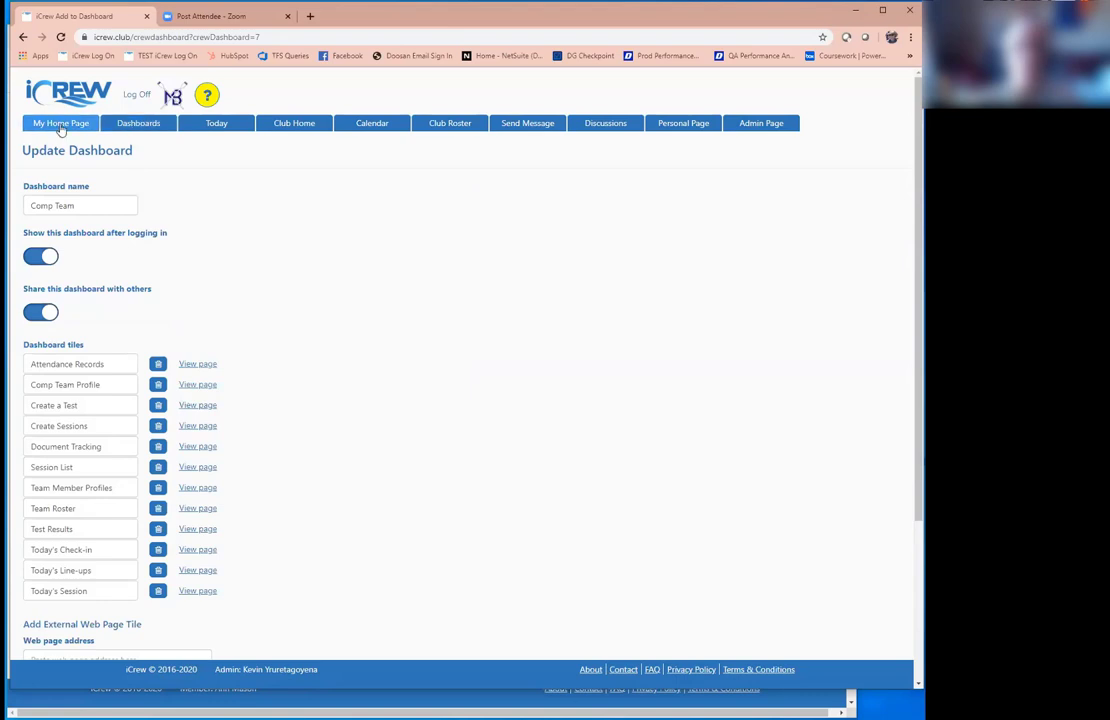
left_click(159, 123)
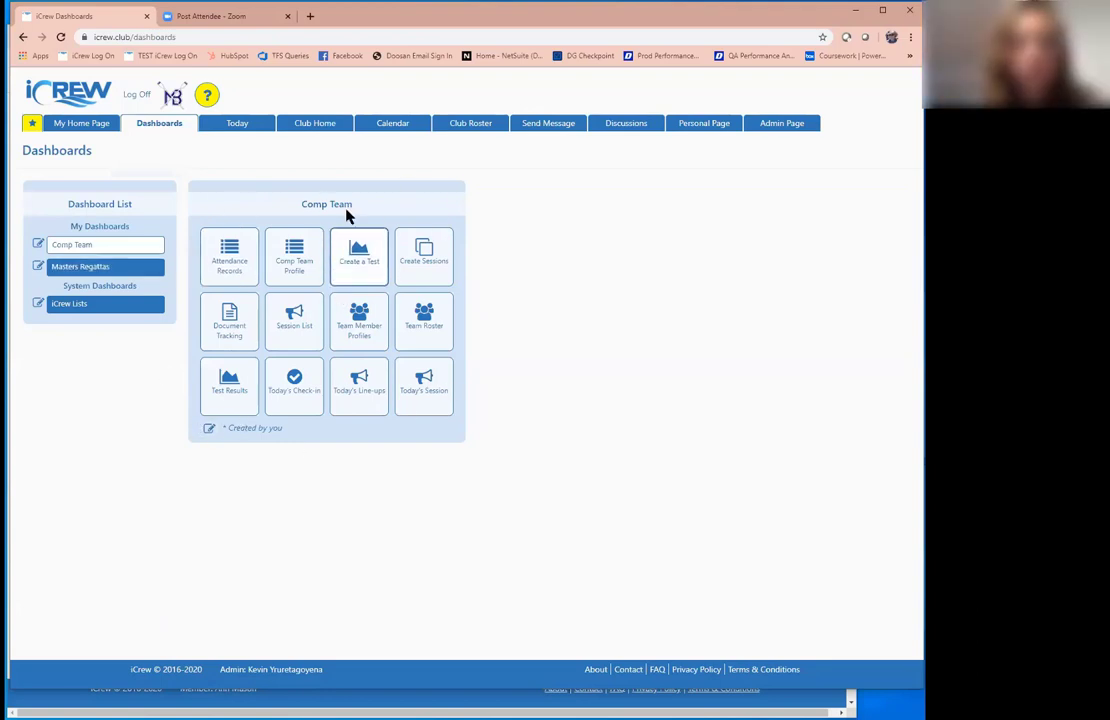
Step: Start adding the Today page to a new dashboard, then abandon it and return home
left_click(241, 130)
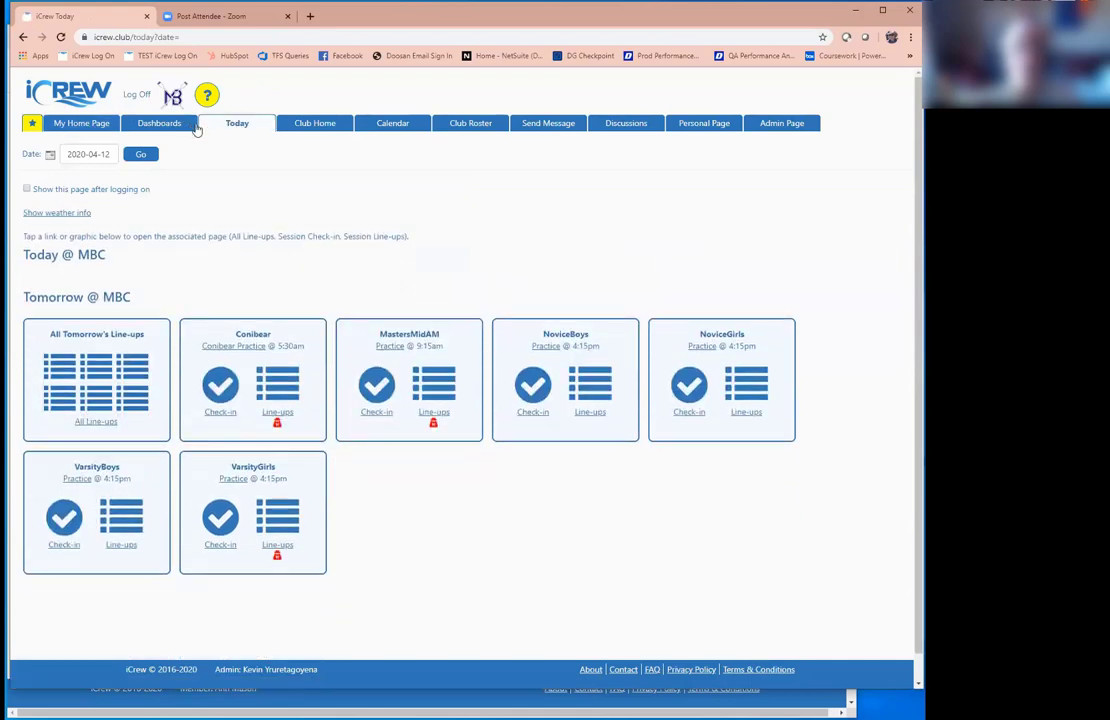
left_click(32, 124)
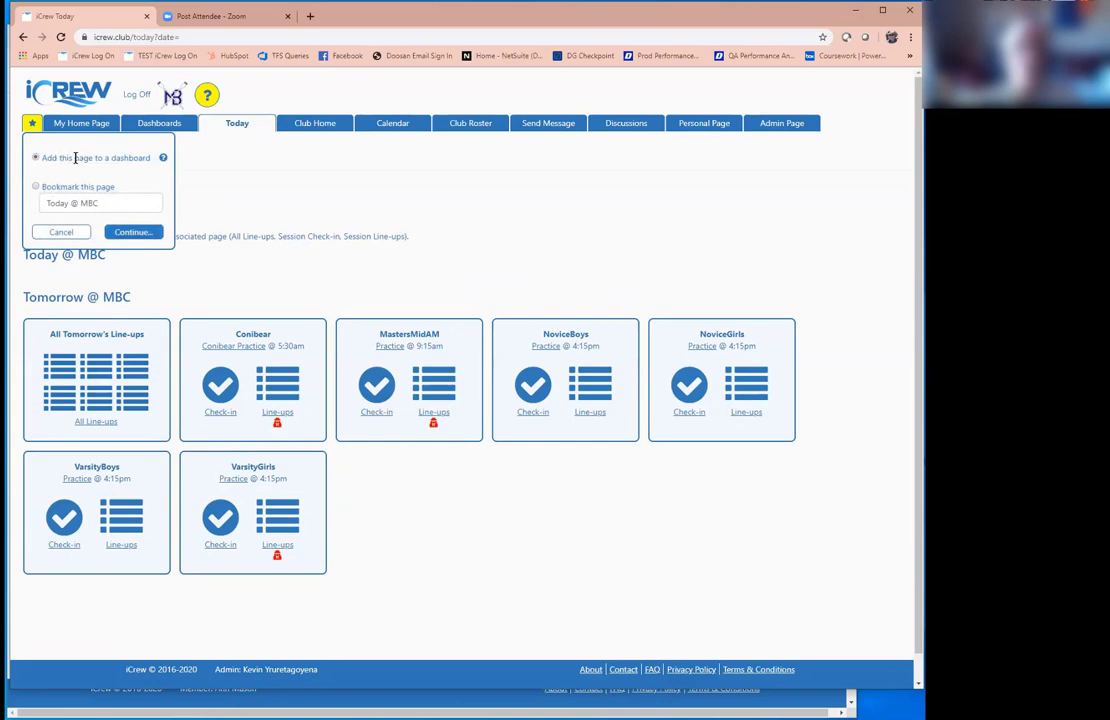
left_click(148, 231)
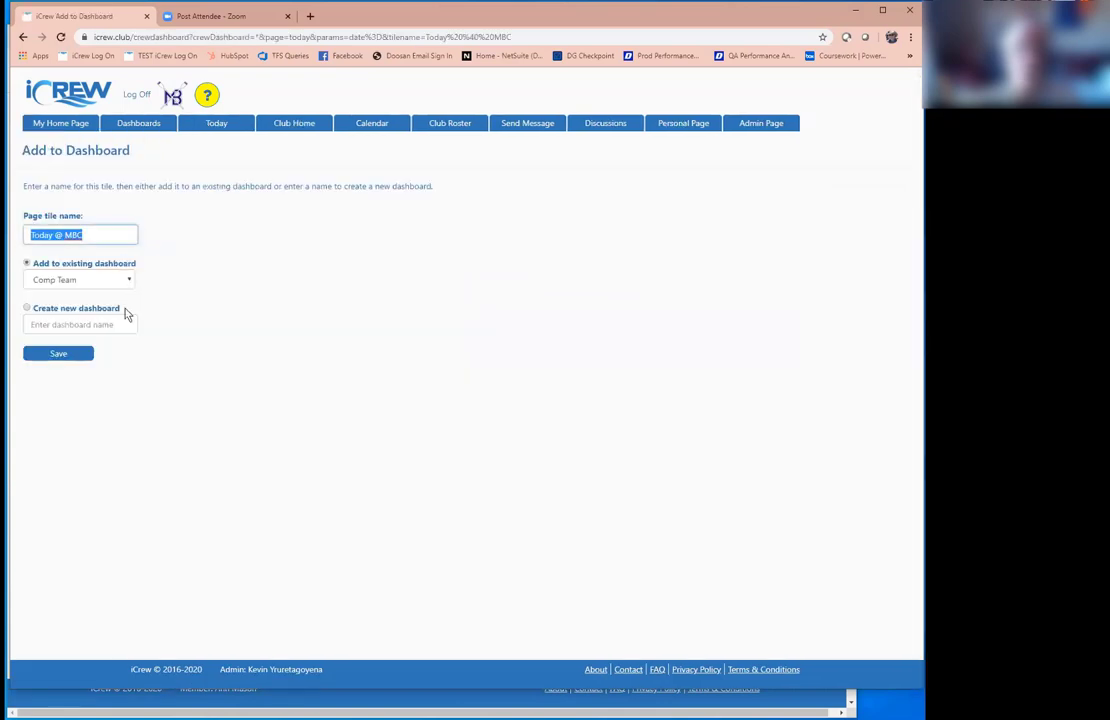
left_click(123, 324)
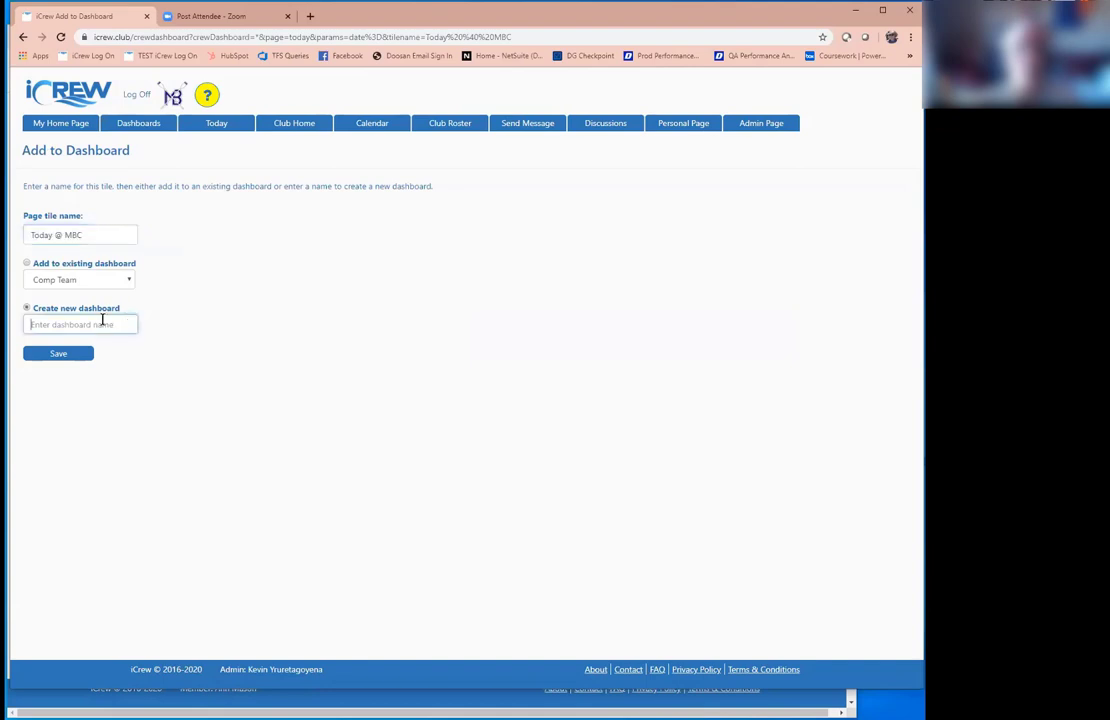
left_click(30, 268)
left_click(80, 132)
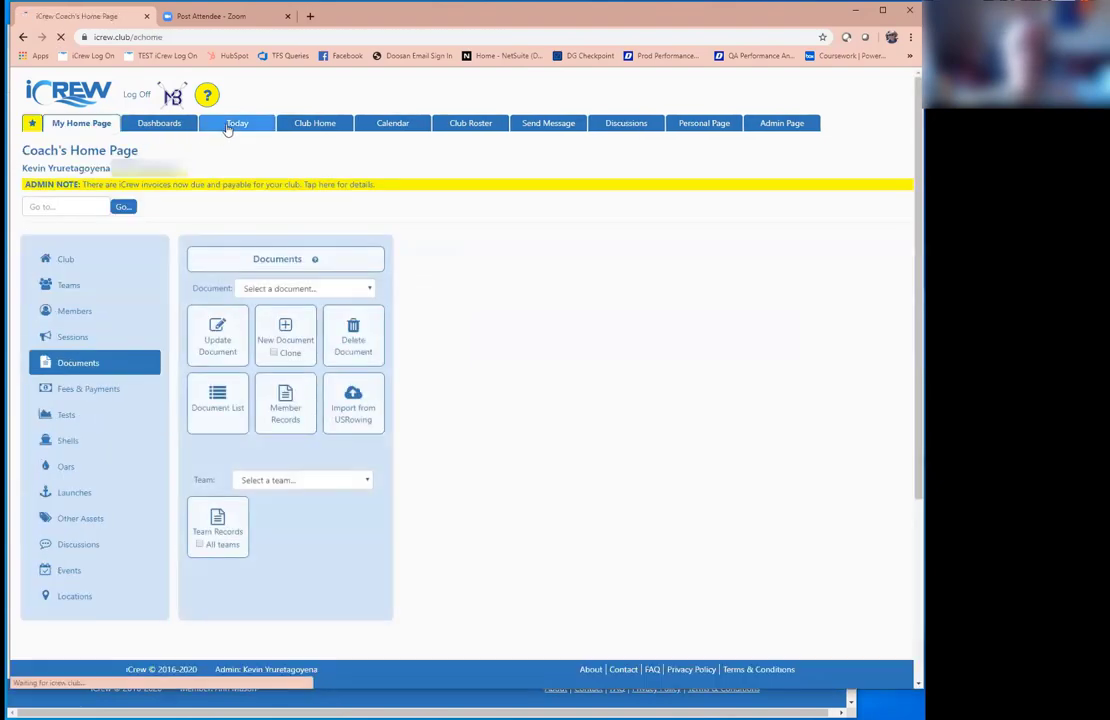
Step: Open the MBC Club Home page and scroll through its tools, team list and links
left_click(232, 126)
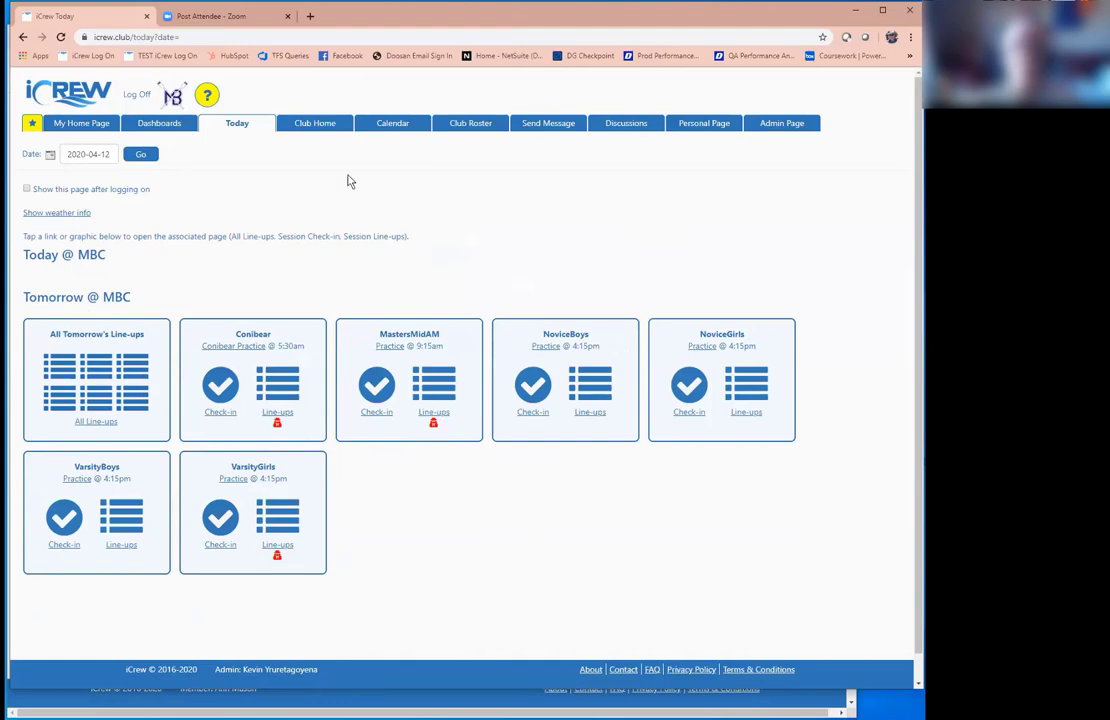
left_click(318, 124)
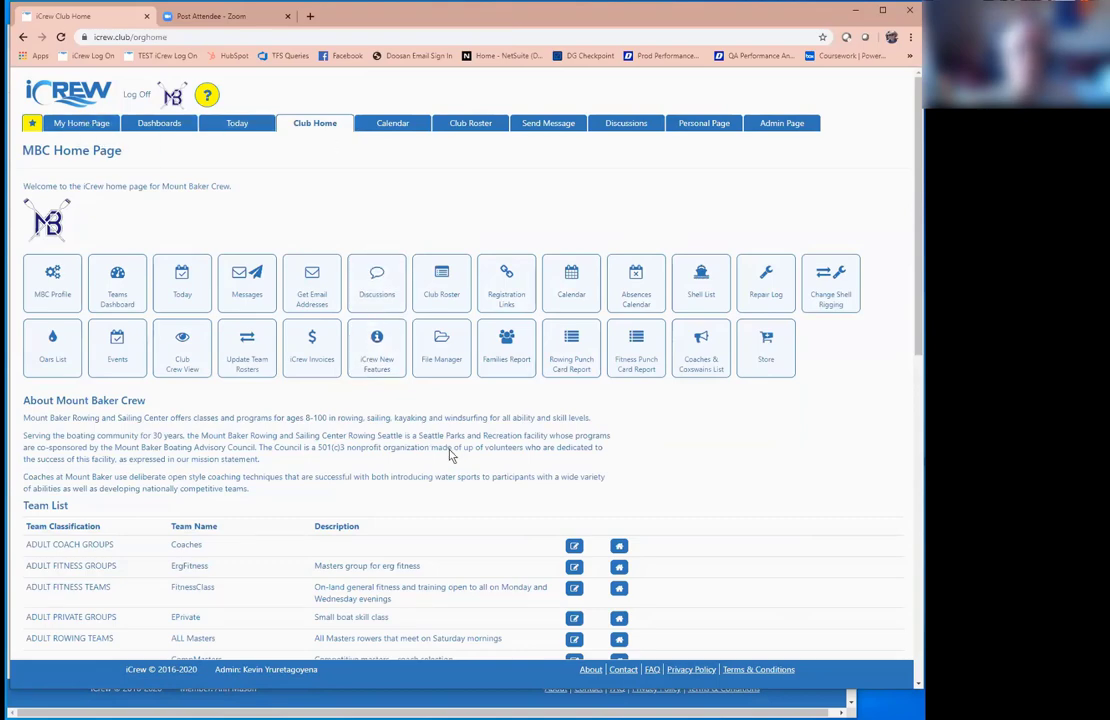
scroll(450, 457, "down", 1)
scroll(450, 457, "down", 5)
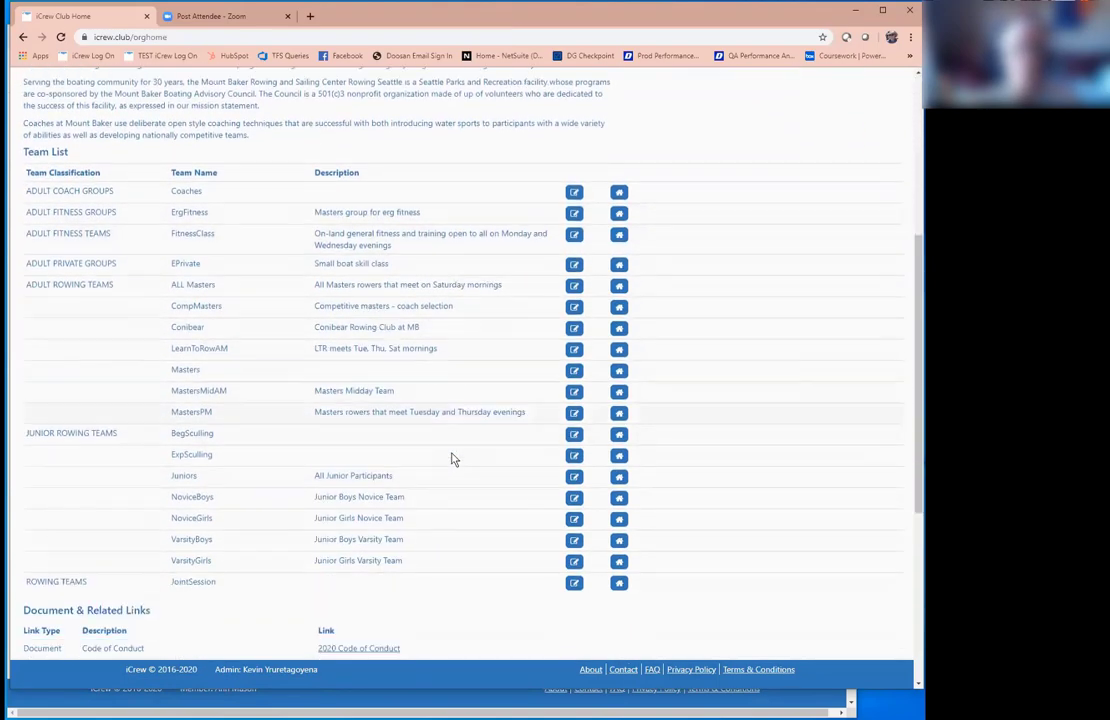
scroll(448, 461, "down", 1)
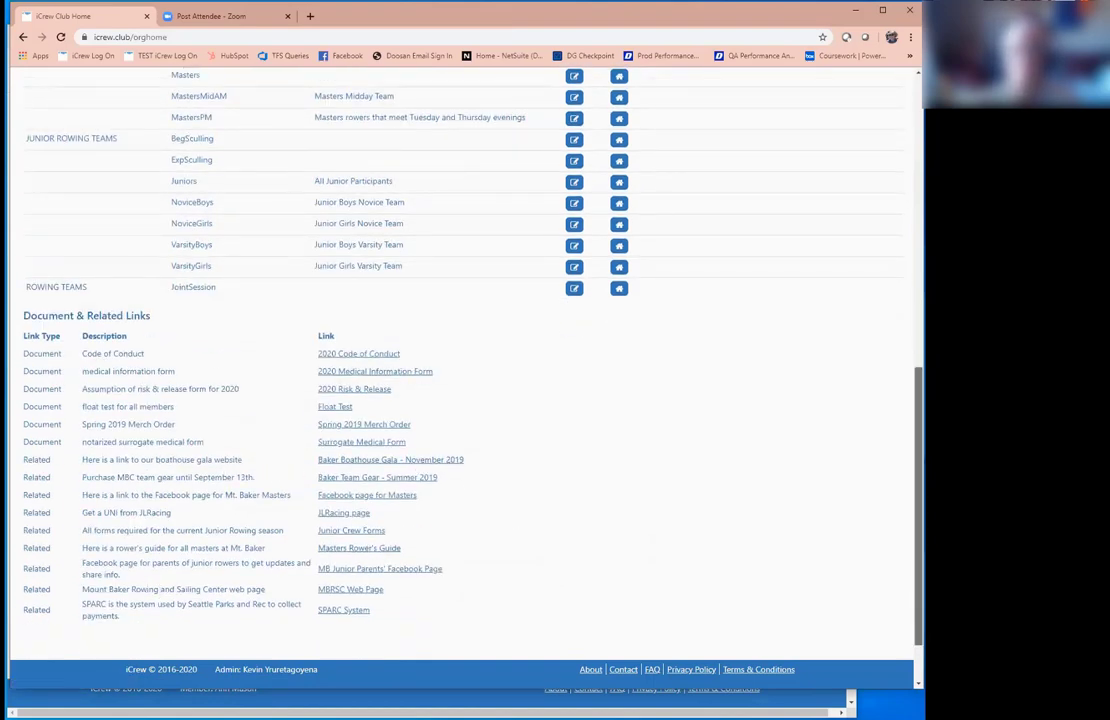
scroll(460, 350, "up", 1)
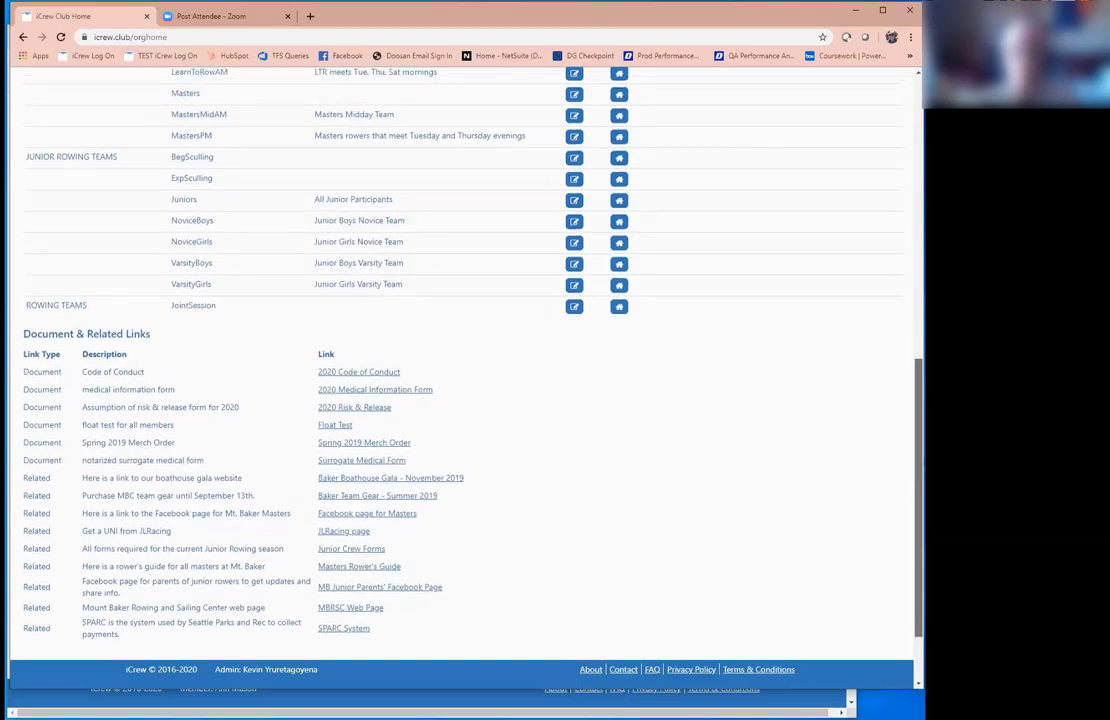
scroll(460, 350, "up", 1)
scroll(890, 300, "up", 5)
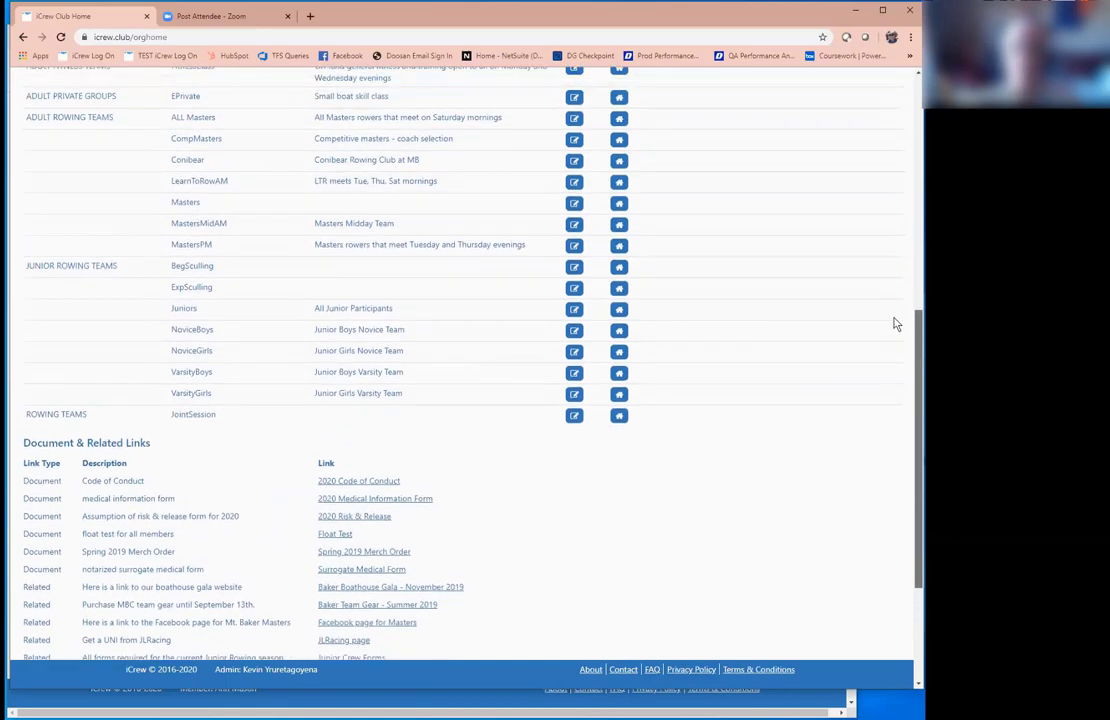
scroll(880, 148, "up", 2)
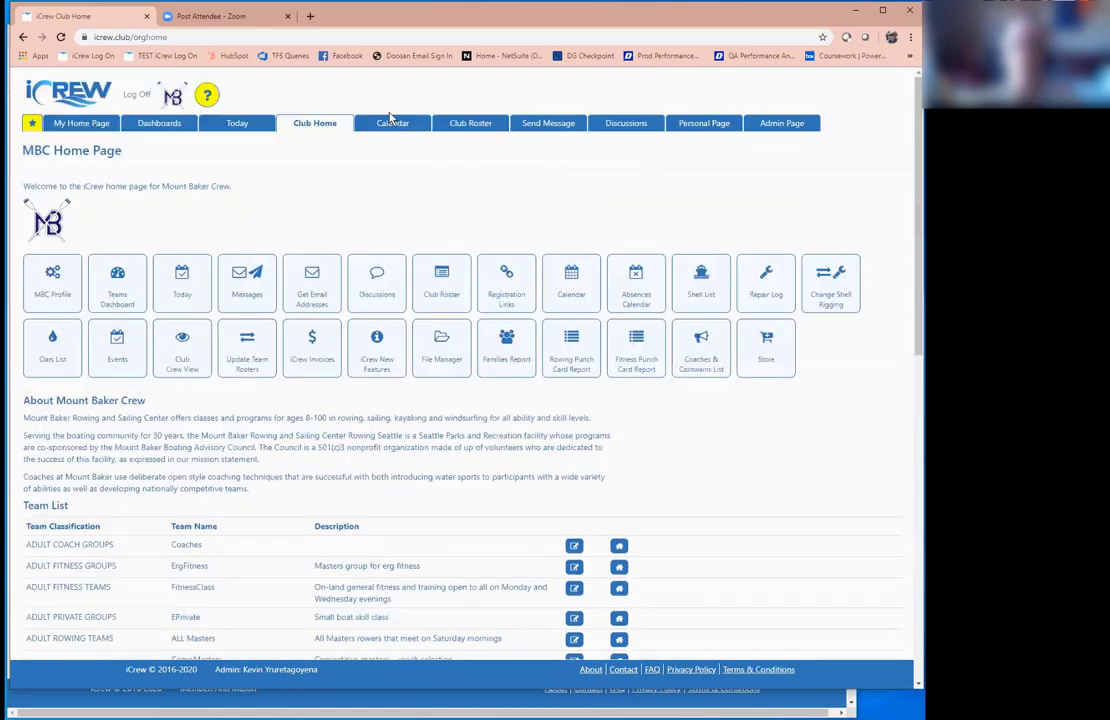
Step: Browse the calendar's Apr 12–18 week and April 11–13 days, view the roster, then open Send Message
left_click(390, 123)
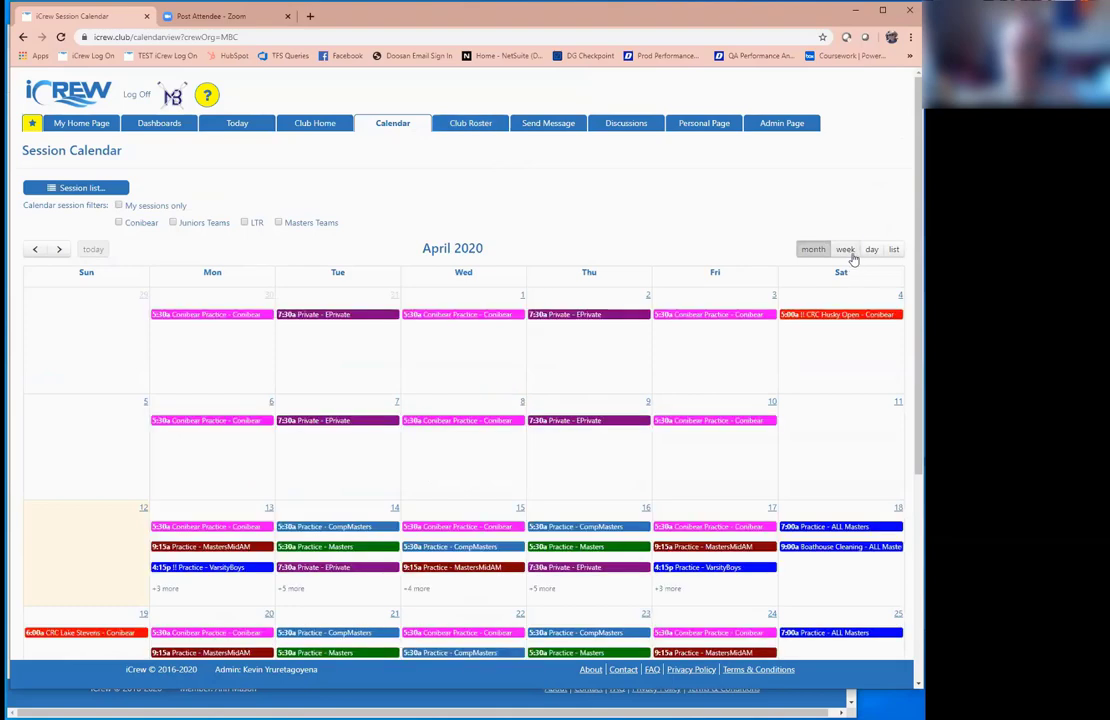
left_click(846, 250)
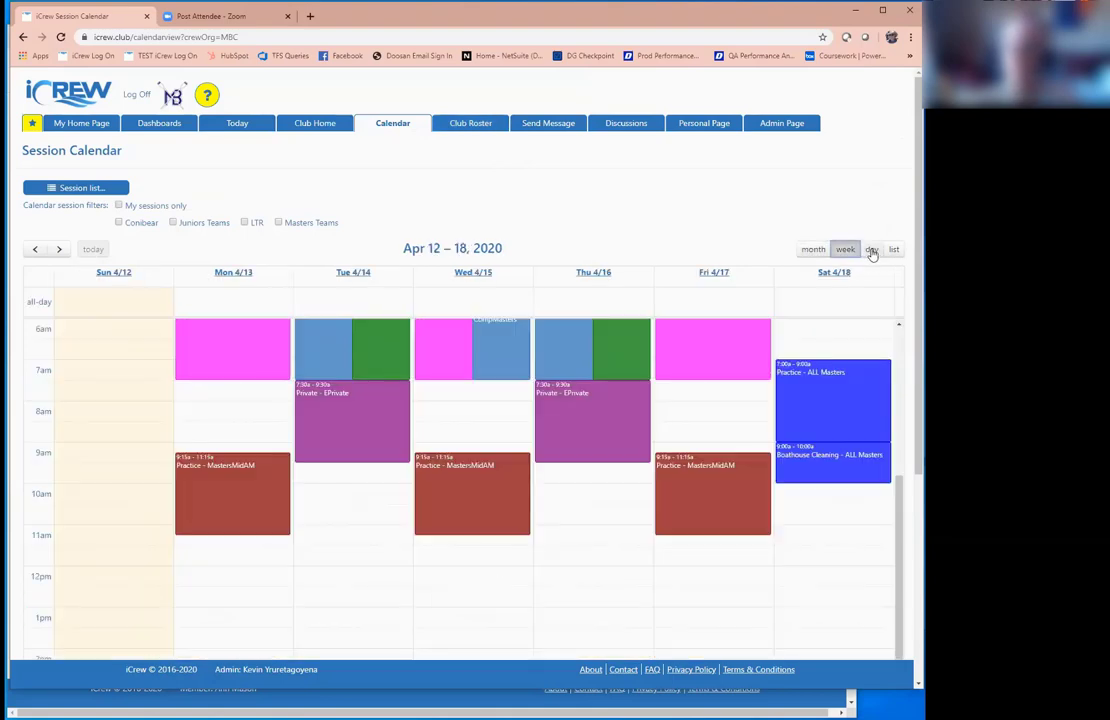
left_click(871, 250)
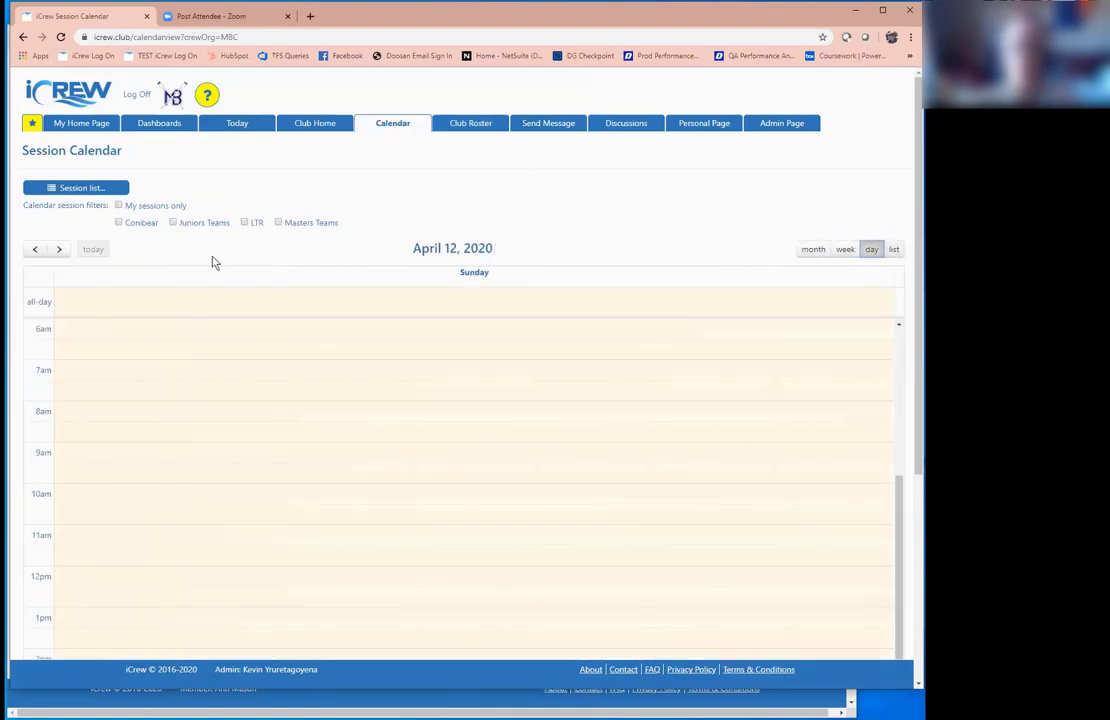
left_click(59, 249)
left_click(35, 249)
left_click(35, 249)
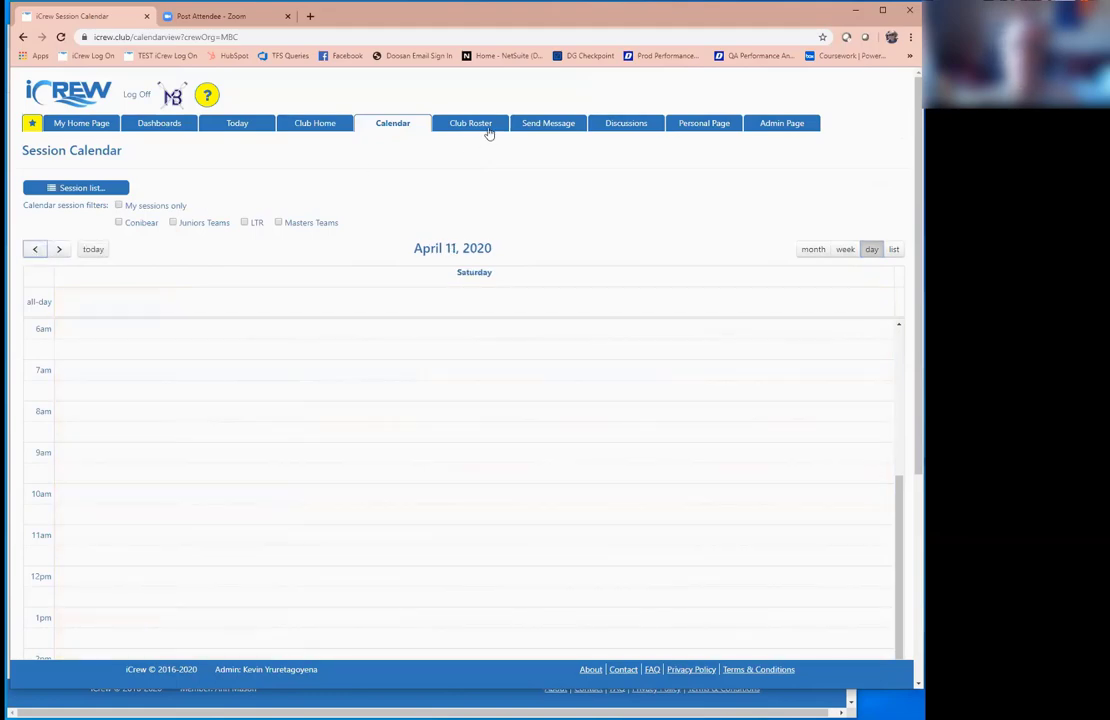
left_click(480, 127)
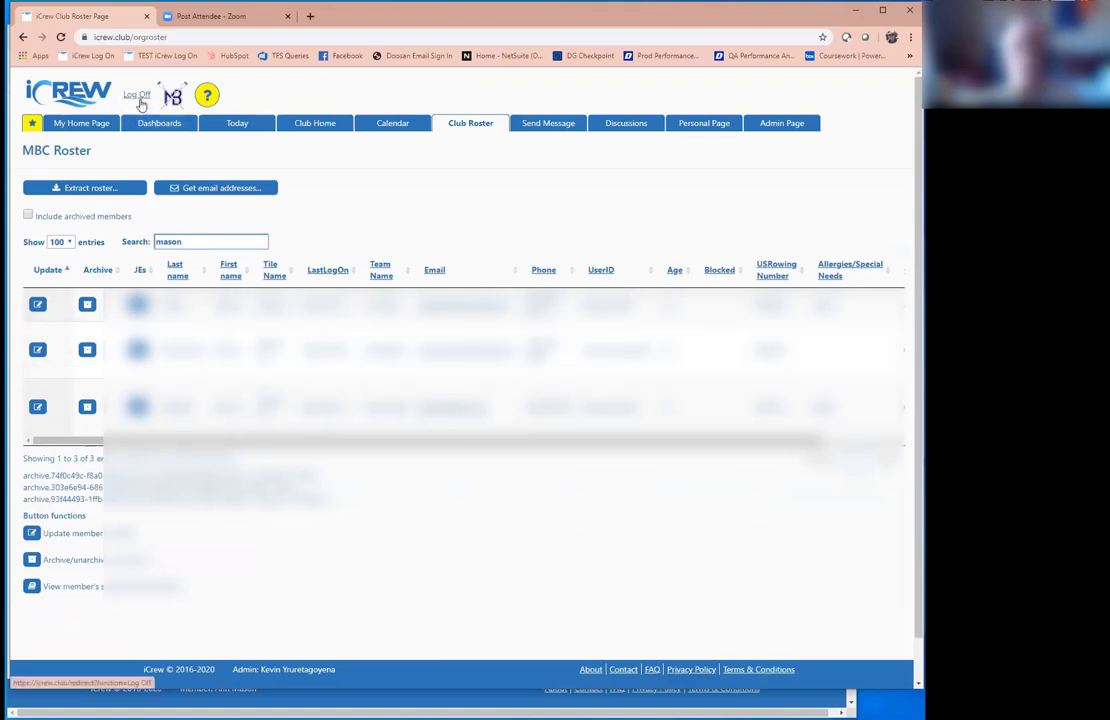
left_click(531, 125)
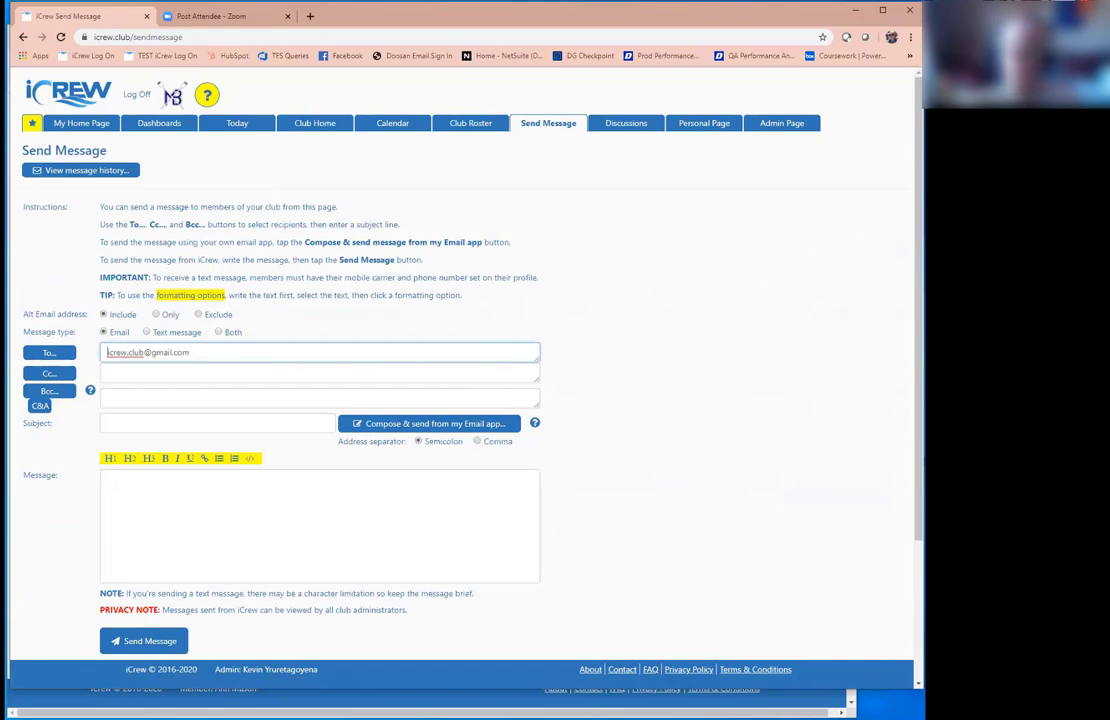
Step: Select all CompMasters members, then all FitnessClass members, as Bcc recipients
scroll(460, 380, "down", 3)
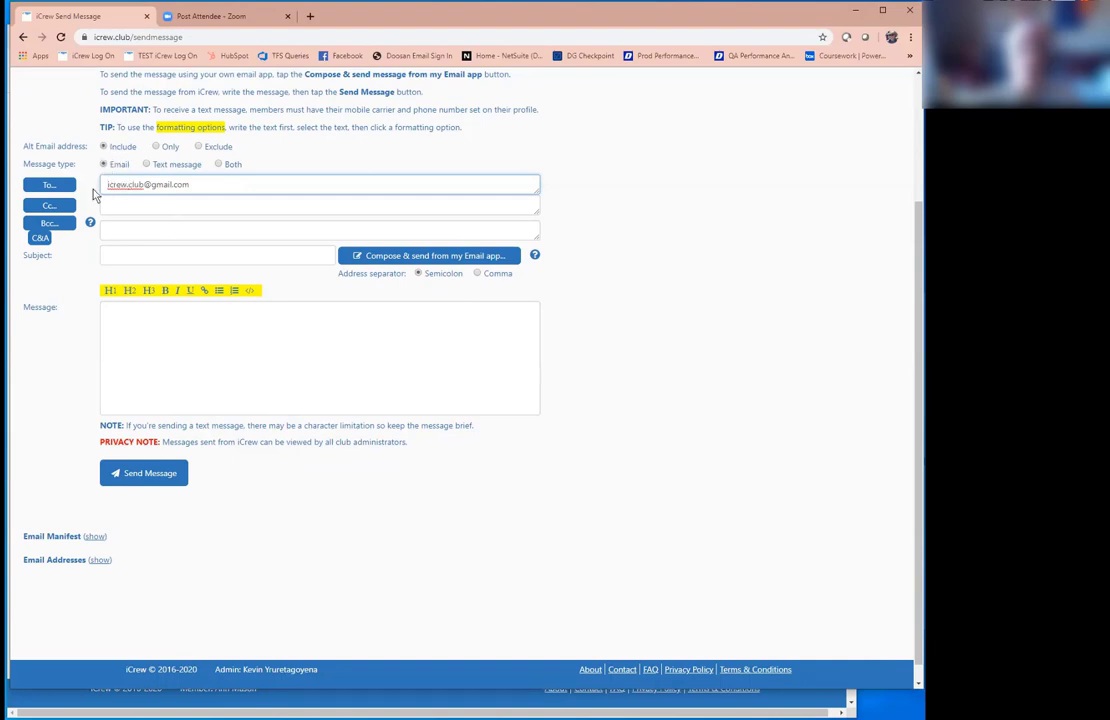
left_click(50, 223)
left_click(147, 266)
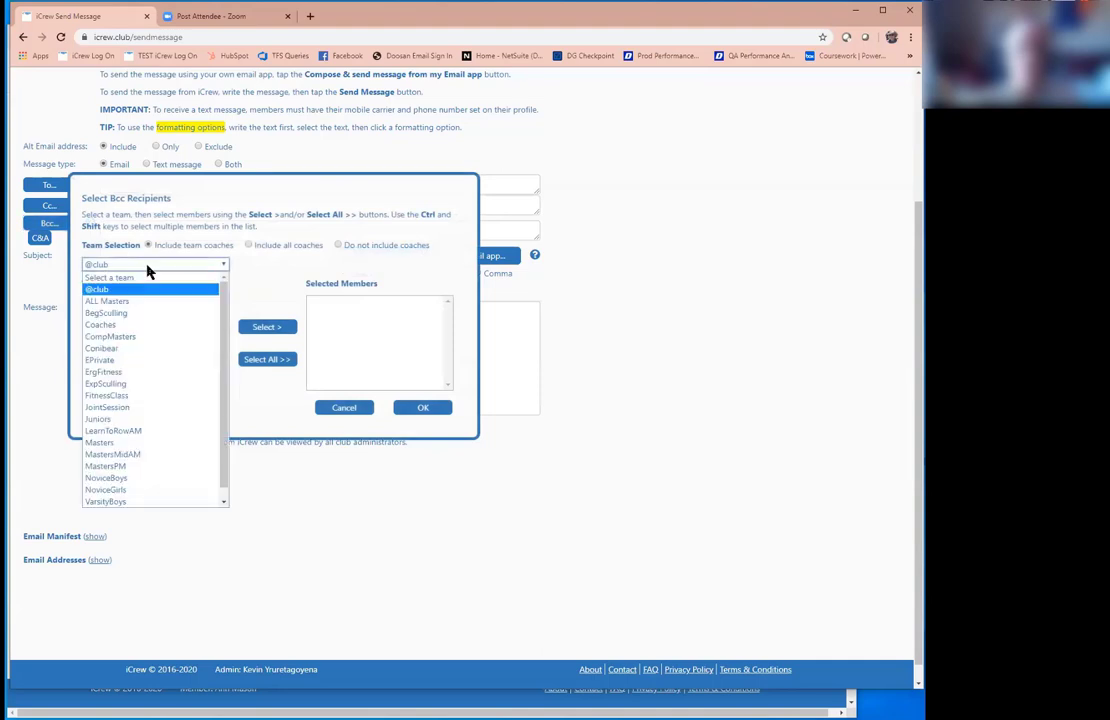
left_click(140, 337)
left_click(262, 361)
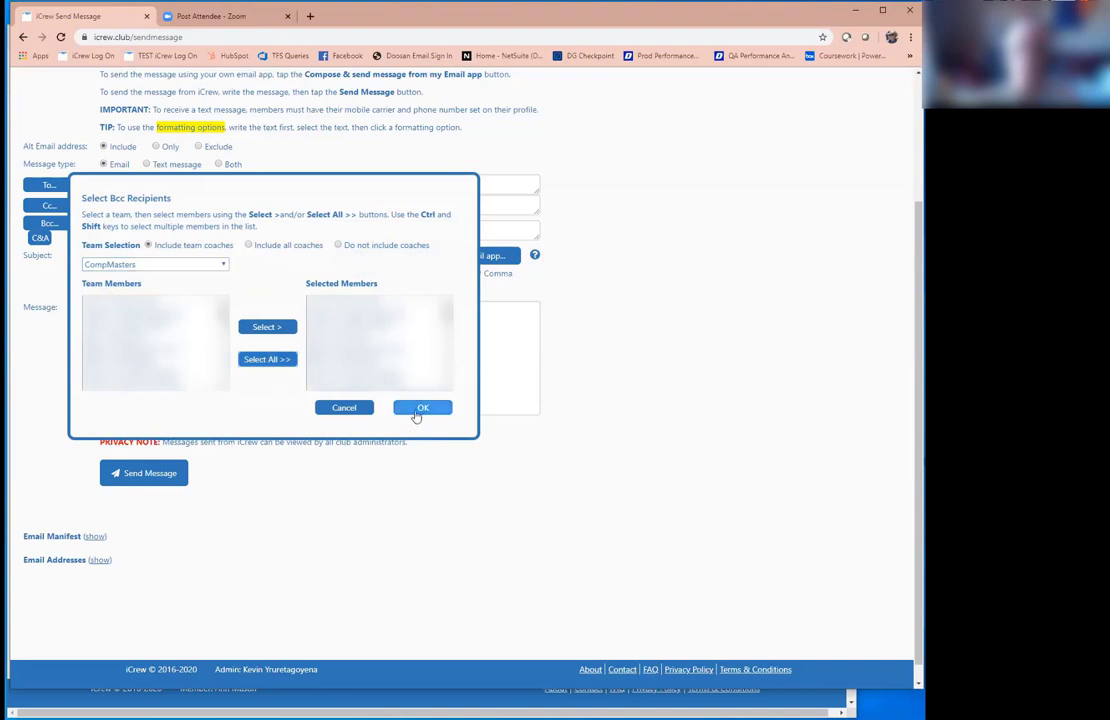
left_click(425, 409)
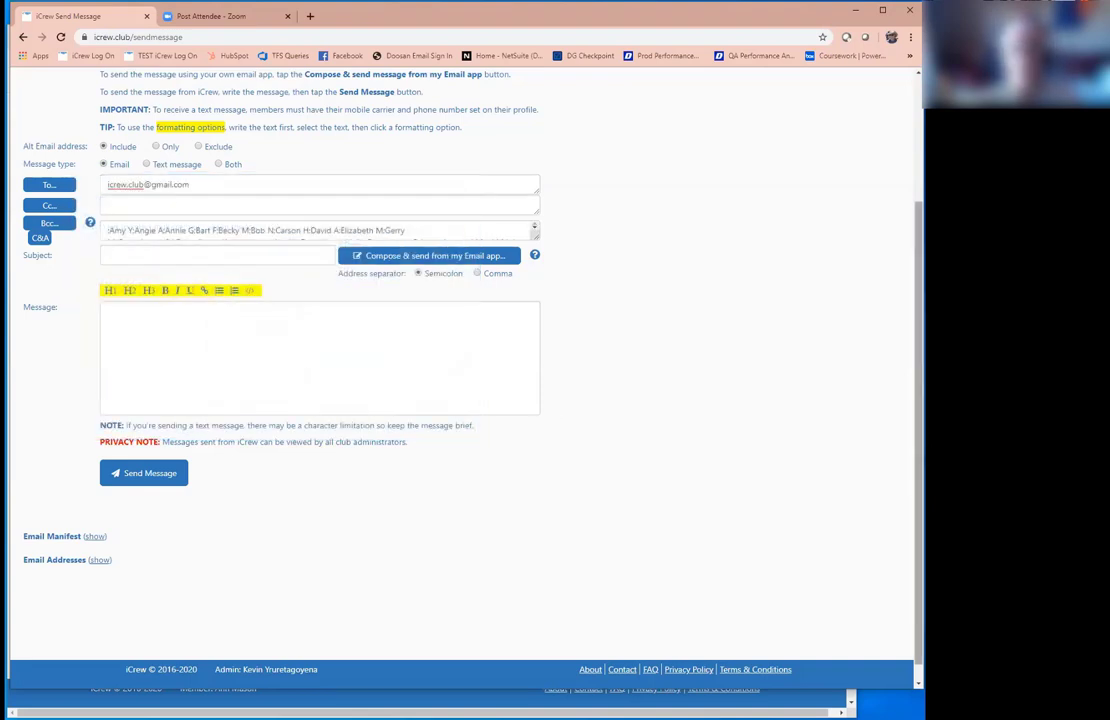
left_click(49, 221)
left_click(158, 266)
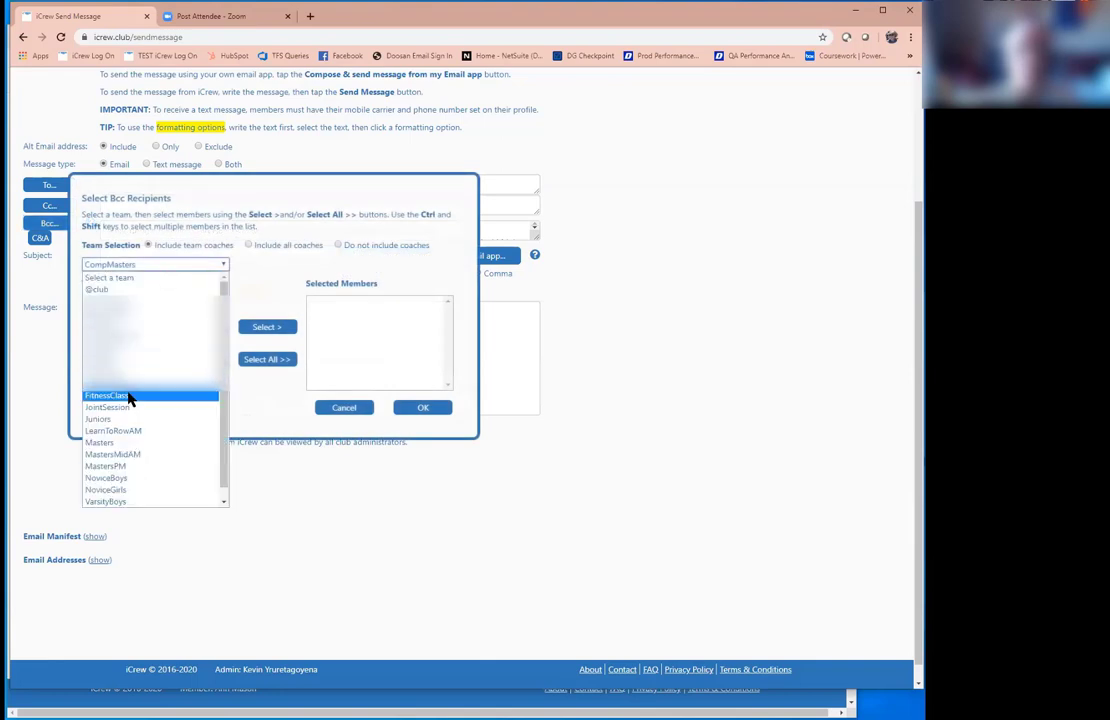
left_click(130, 395)
left_click(268, 359)
left_click(421, 407)
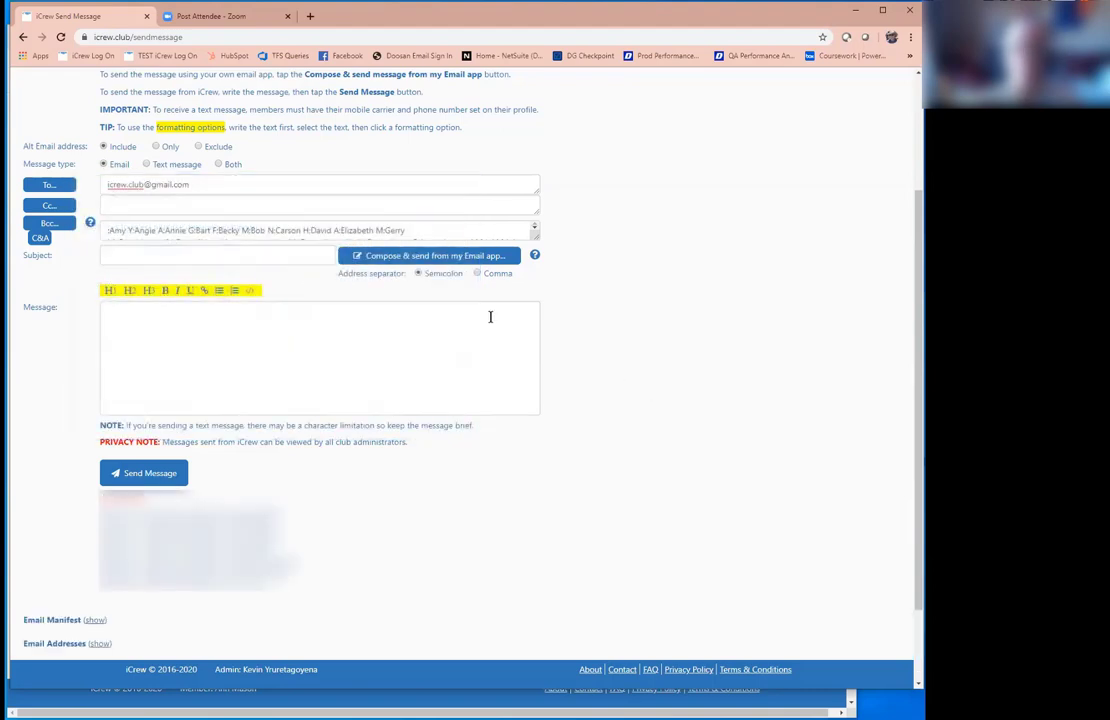
Step: Enter subject 'hello' and body 'hello there.', making the word 'hello' bold
left_click(159, 257)
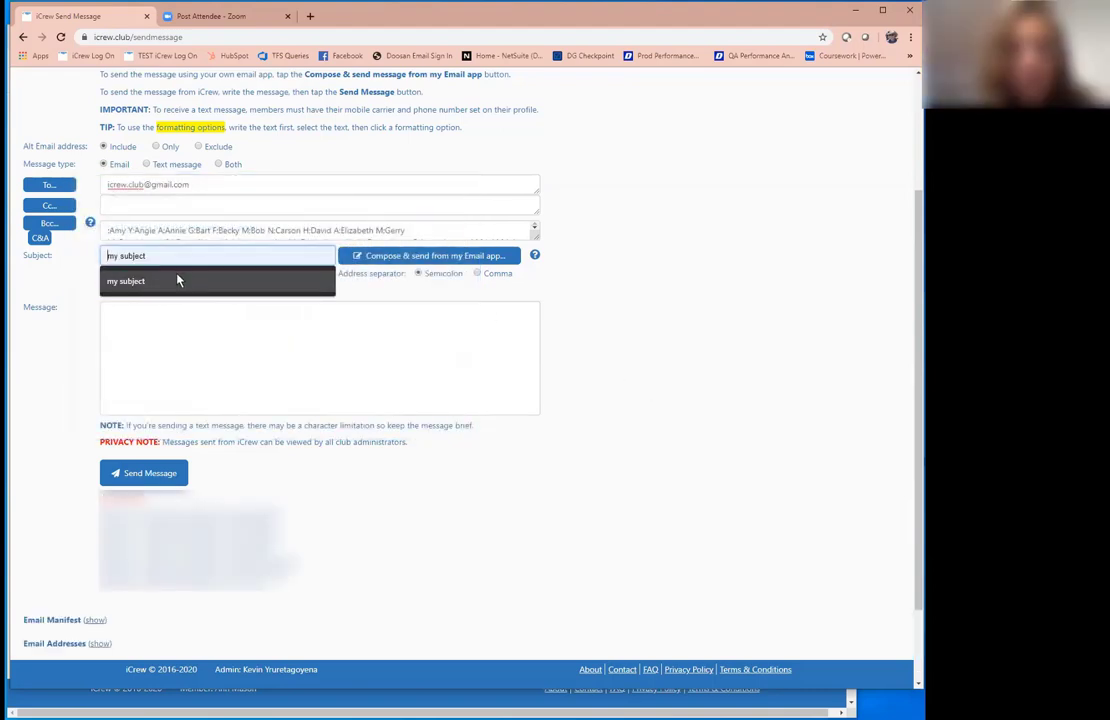
type("hello")
left_click(149, 320)
type("hello there.")
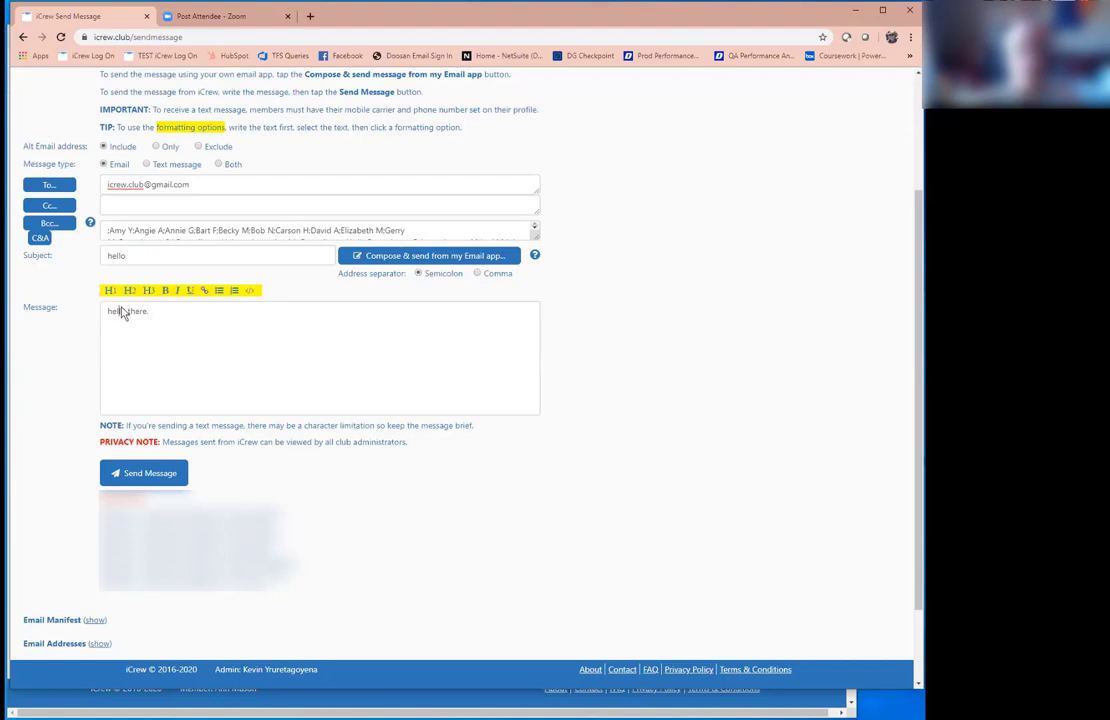
double_click(120, 312)
left_click(165, 290)
left_click(165, 315)
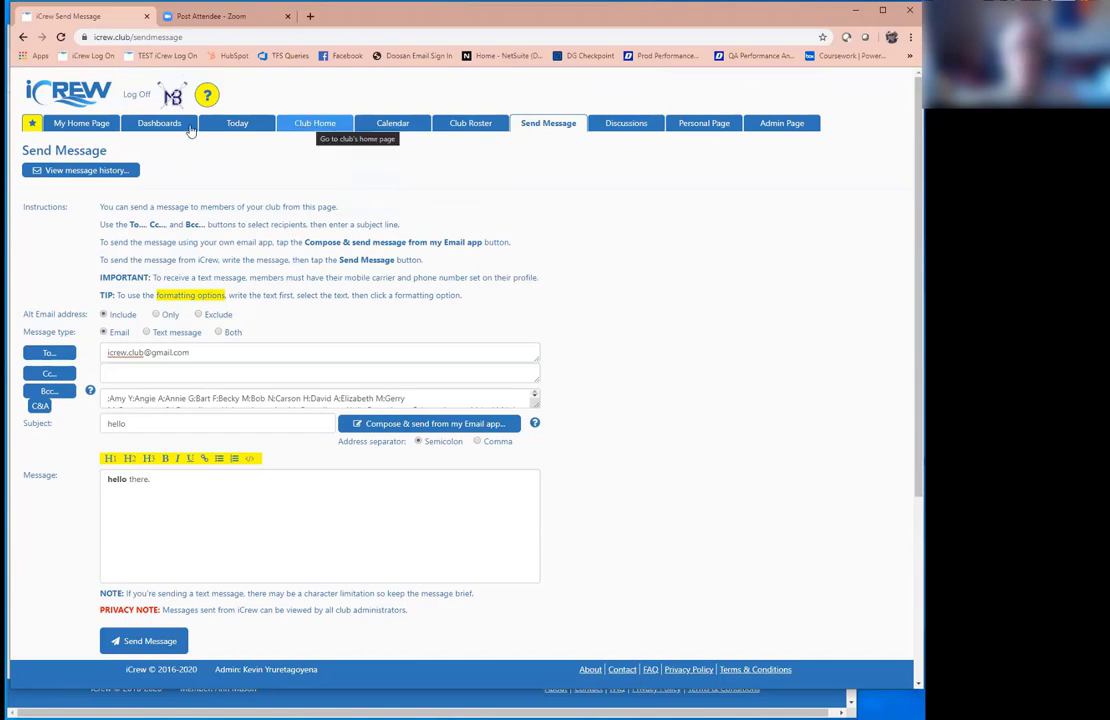
Step: Open the Today page listing tomorrow's practices, including MastersMidAM
left_click(220, 126)
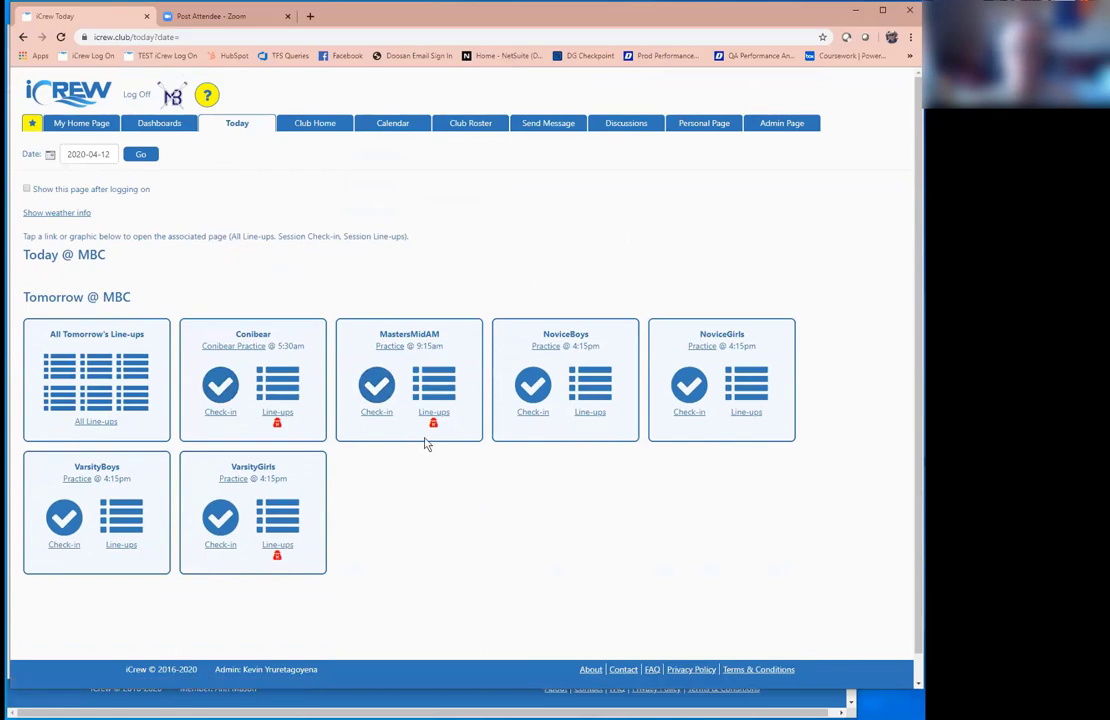
Step: Open the MastersMidAM Practice session and share its plan with attendees as Bcc recipients
left_click(393, 350)
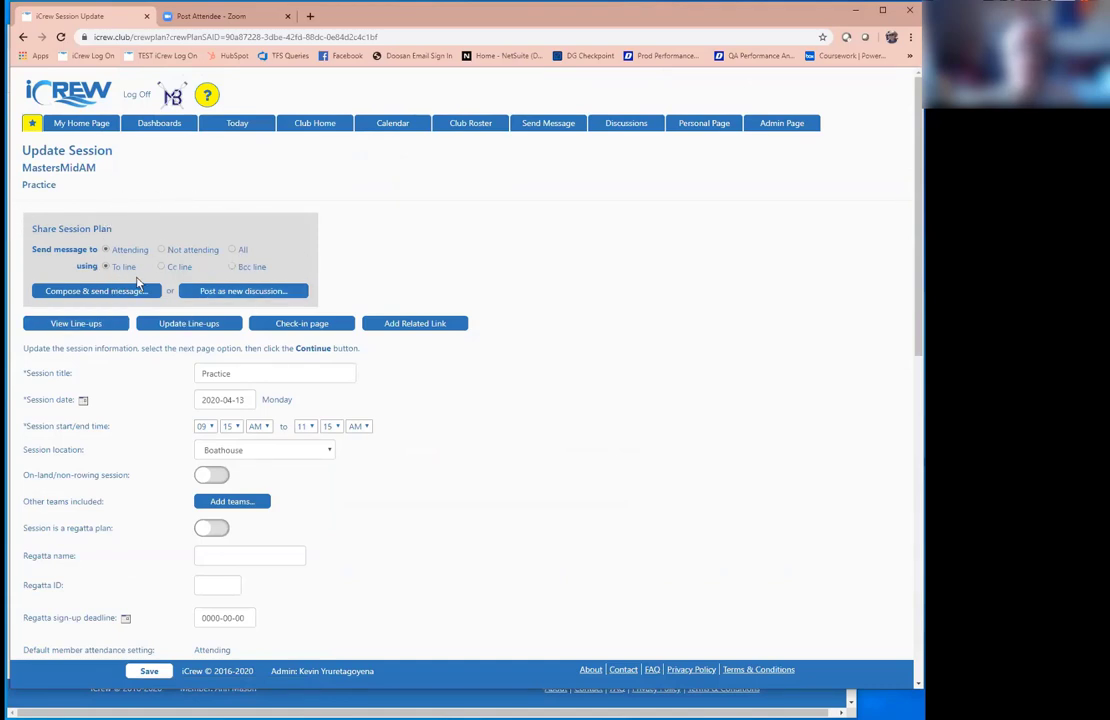
left_click(232, 268)
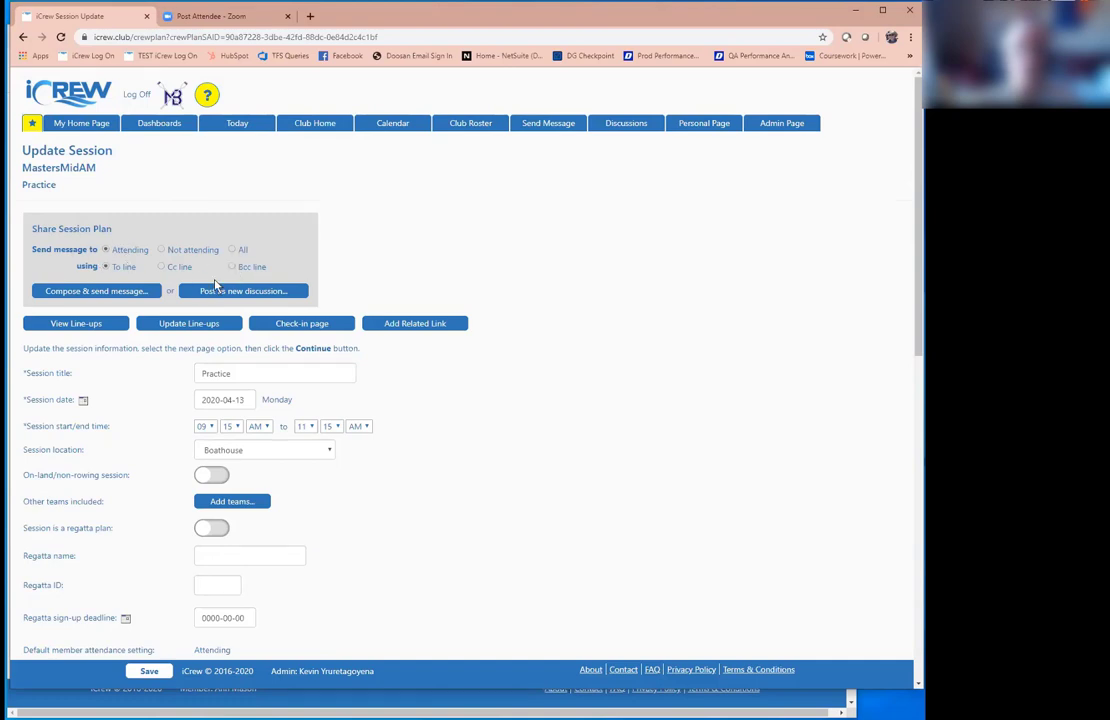
Step: Compose the session-plan email and begin a note reading 'can' above the line-ups link
left_click(128, 297)
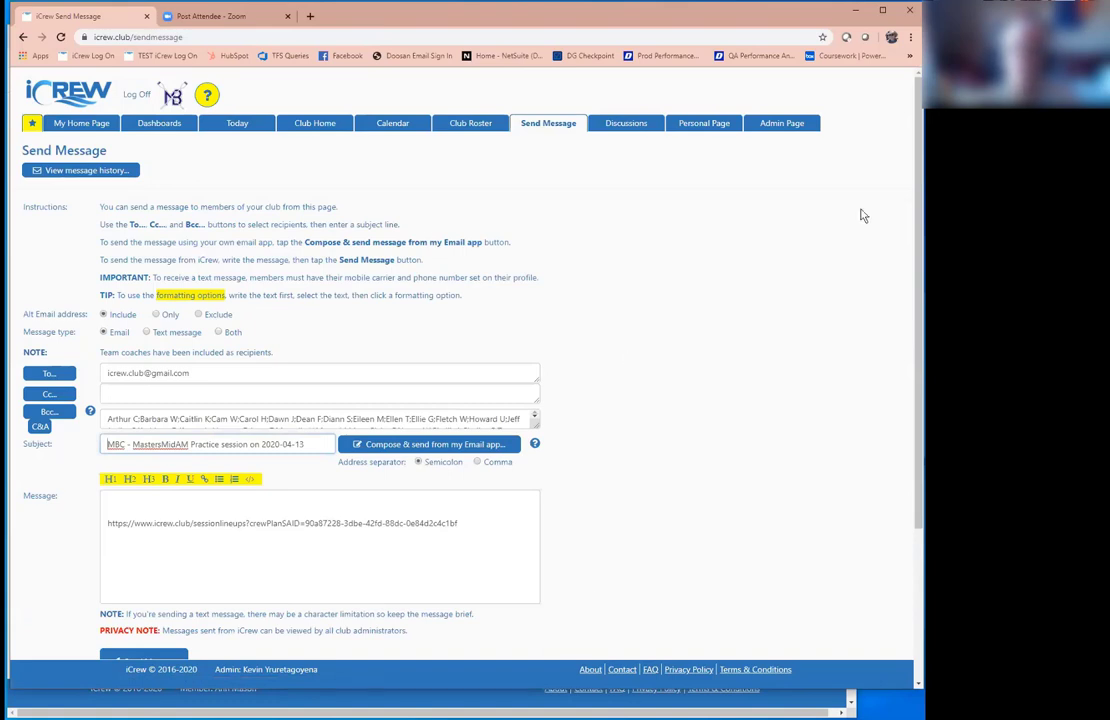
scroll(212, 222, "down", 3)
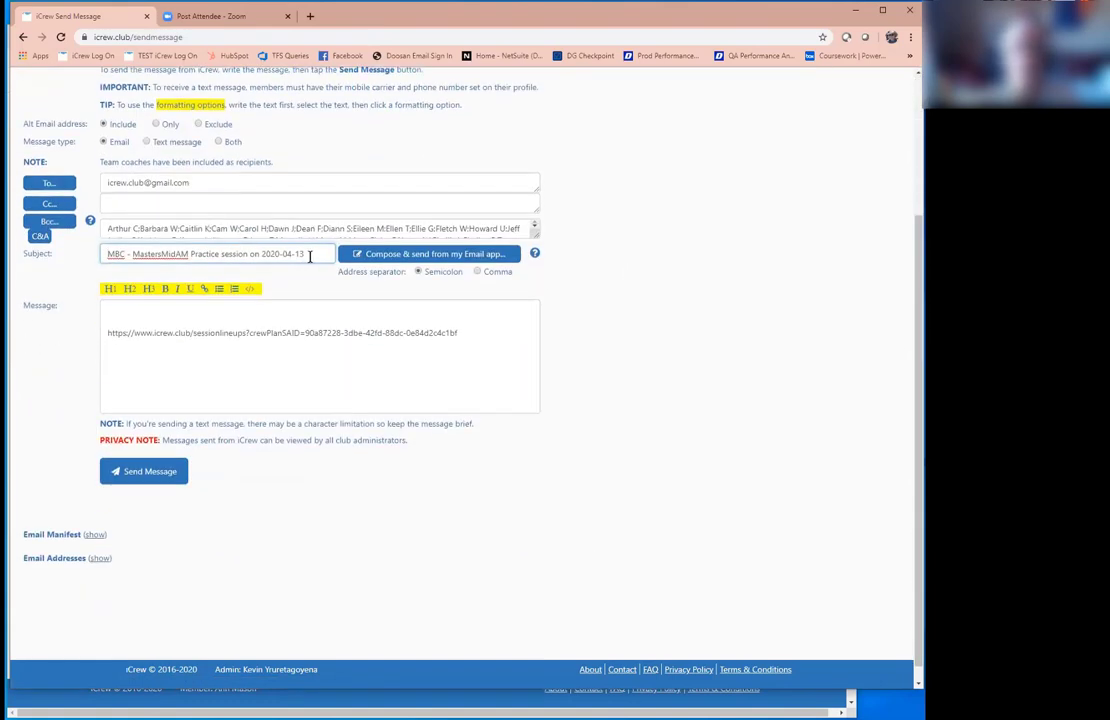
key("ctrl+a")
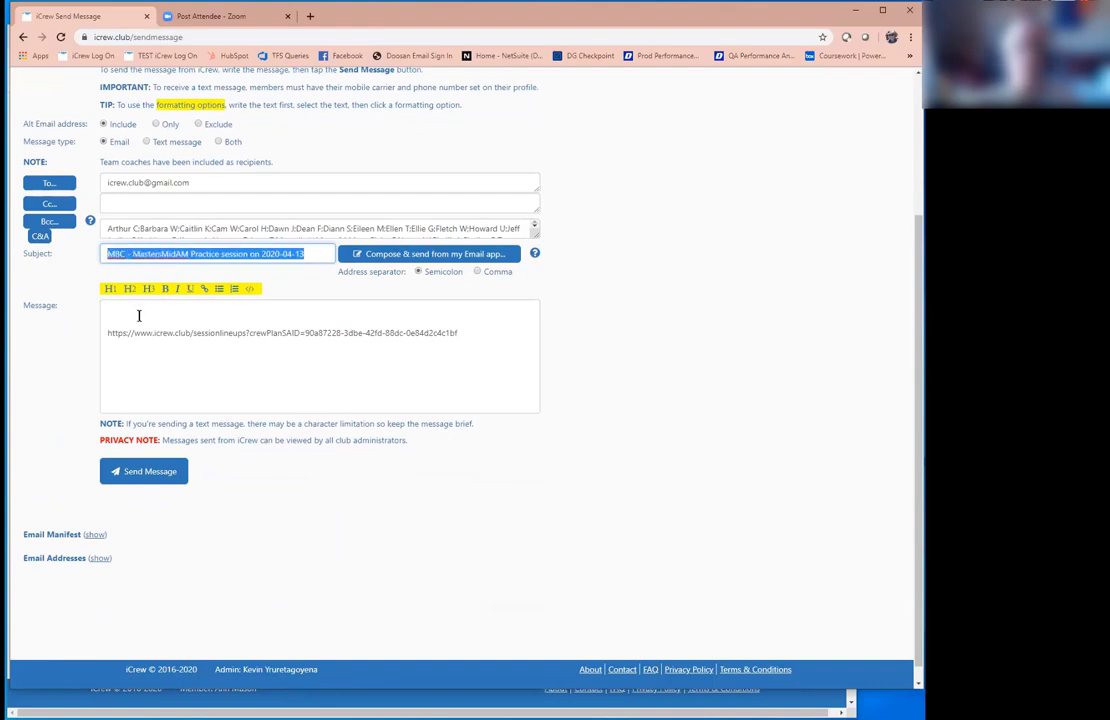
left_click(136, 316)
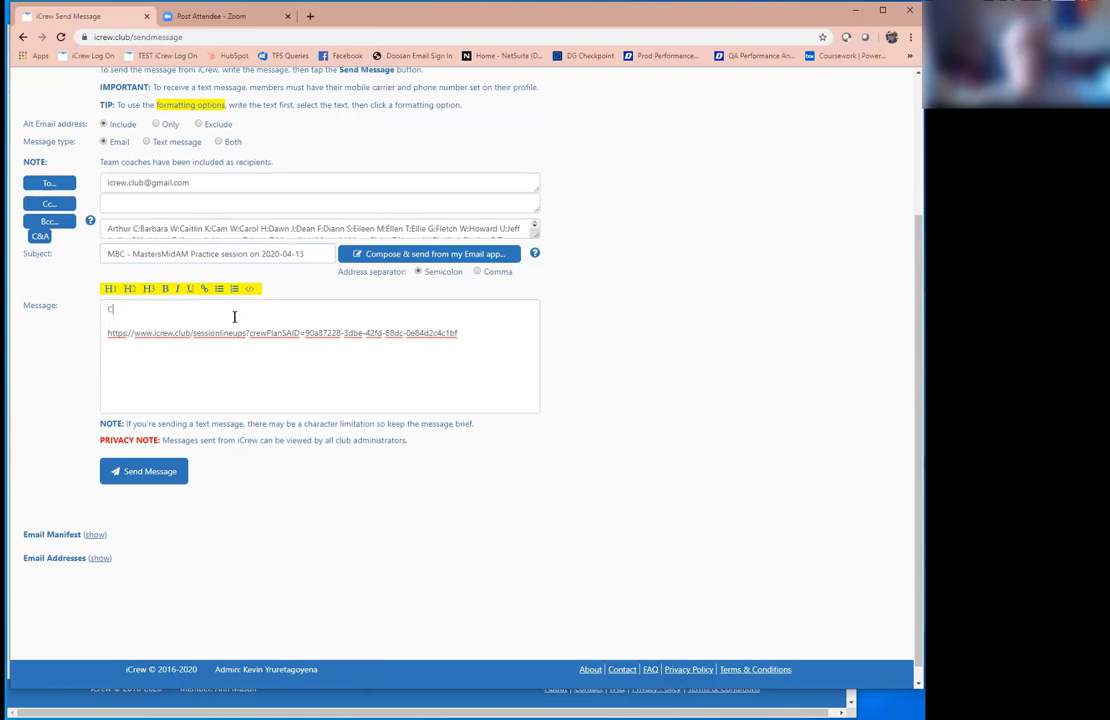
type("can")
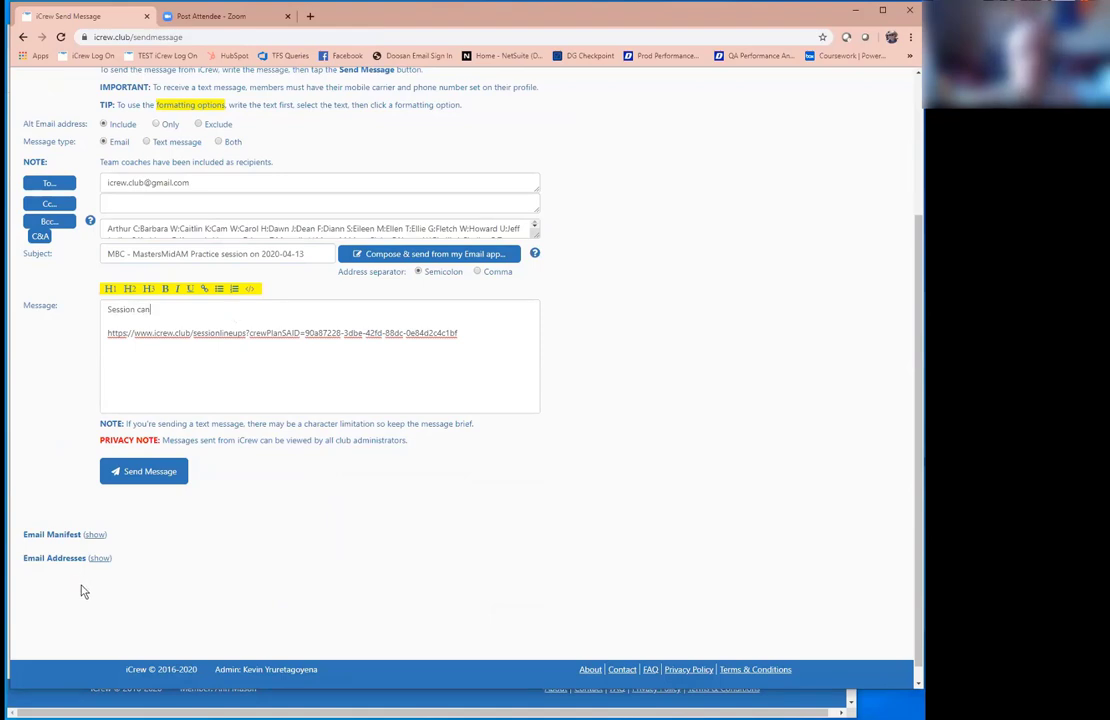
scroll(145, 535, "up", 3)
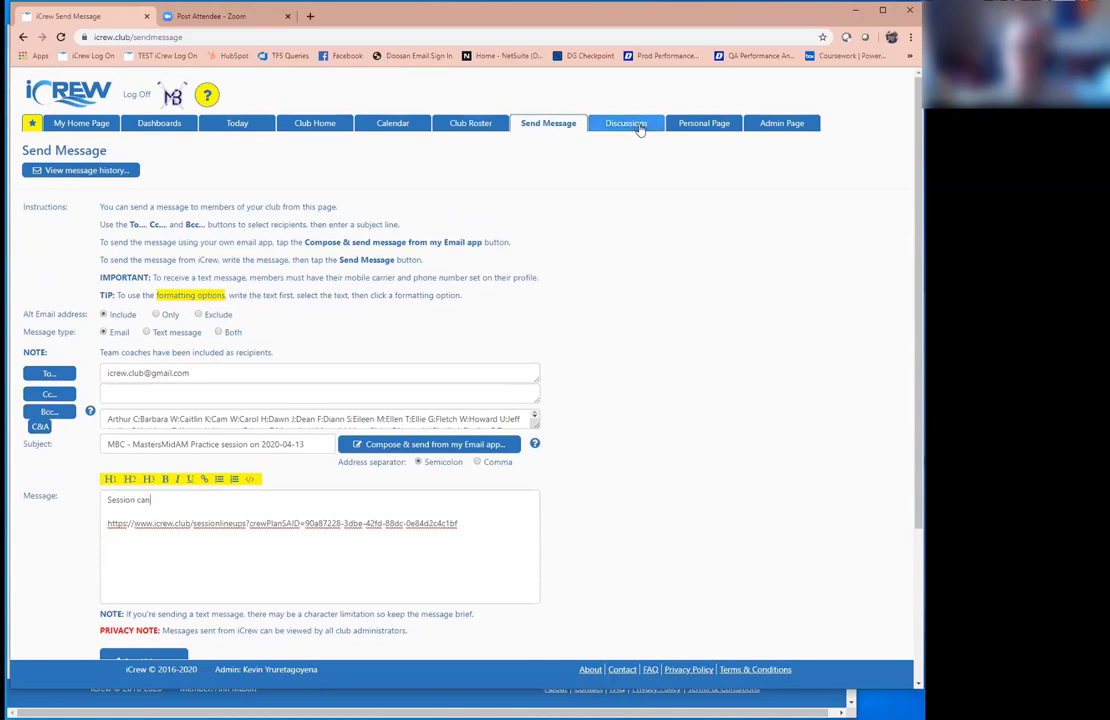
Step: Create an announcement-only discussion titled 'hello there' in the Conibear Announcements channel
left_click(637, 131)
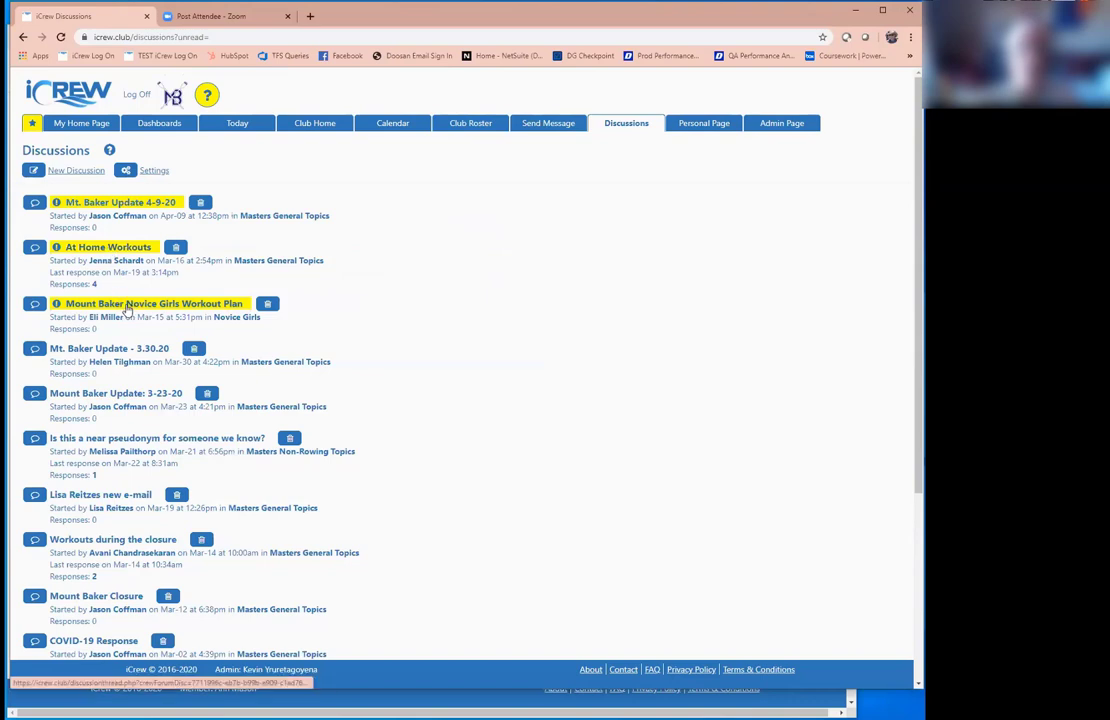
left_click(76, 171)
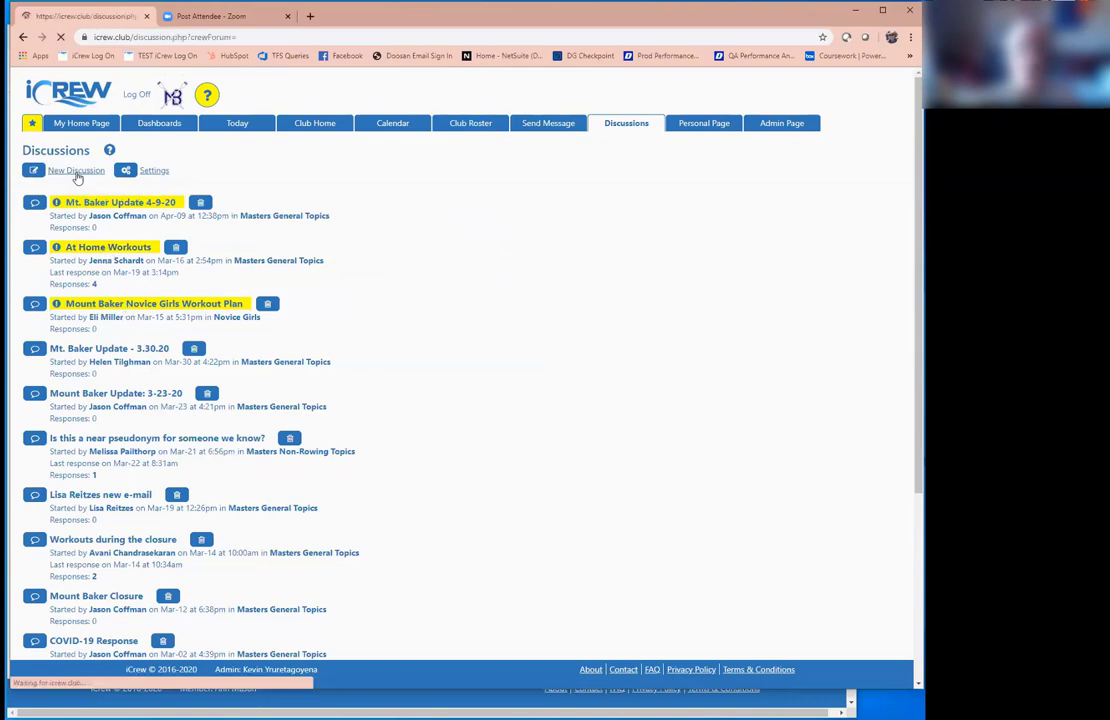
left_click(83, 207)
left_click(76, 245)
left_click(77, 236)
type("hello there")
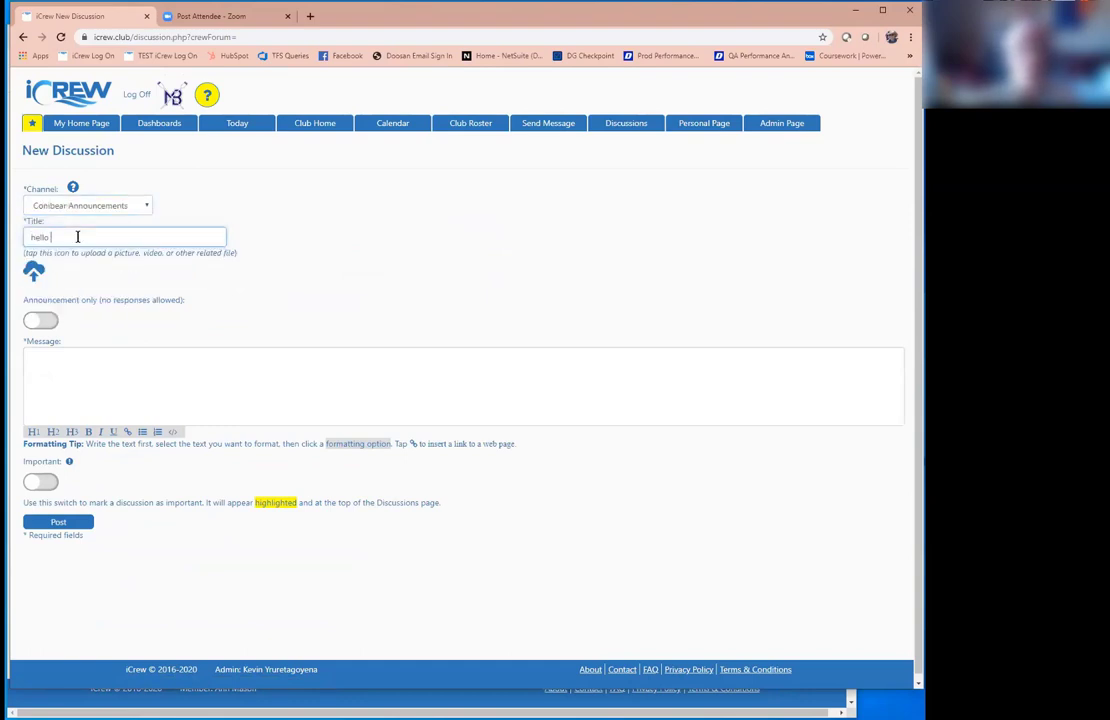
left_click(58, 324)
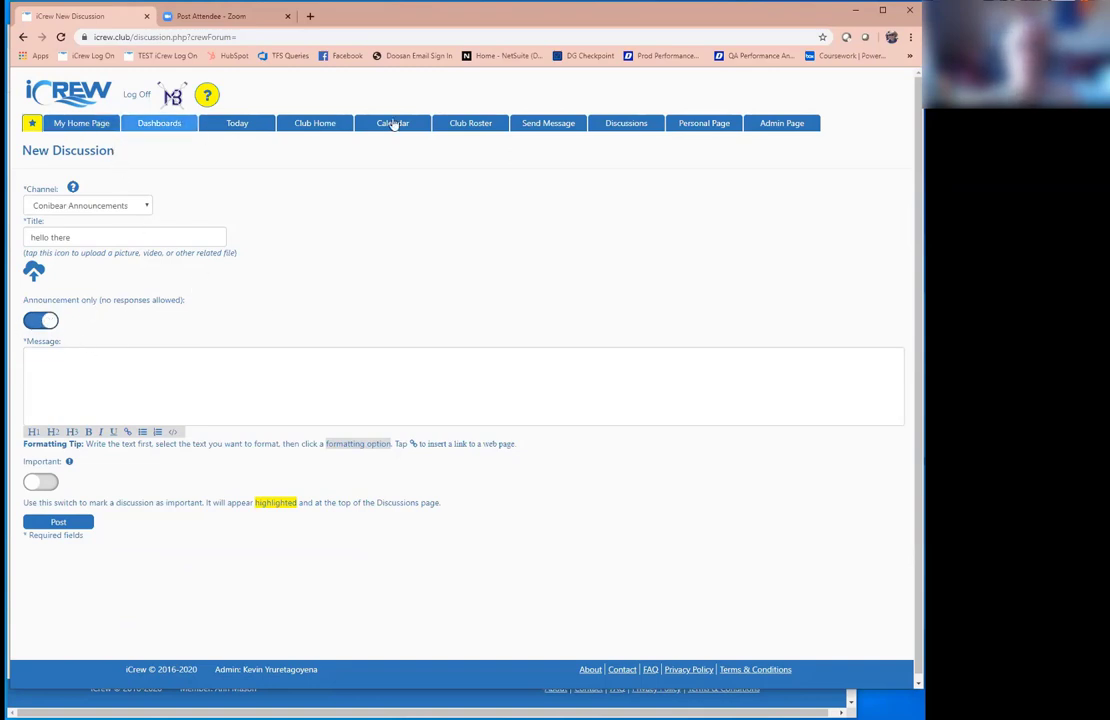
Step: Return to the coach's home page, then view next month in the club's session calendar
left_click(709, 121)
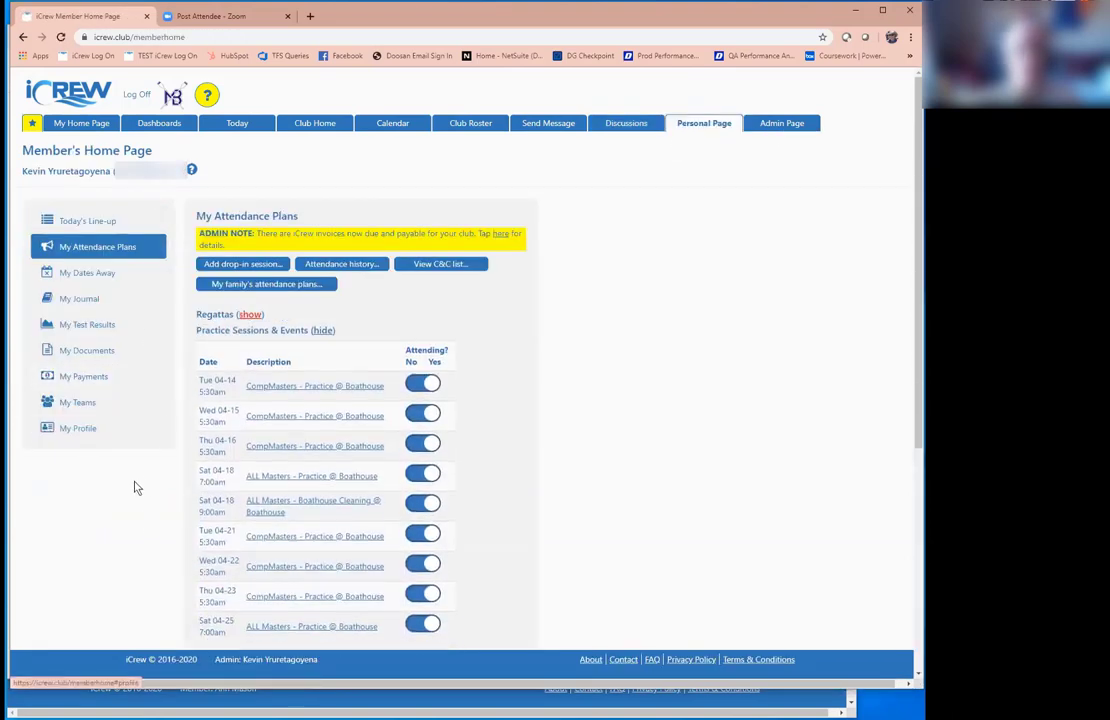
left_click(84, 124)
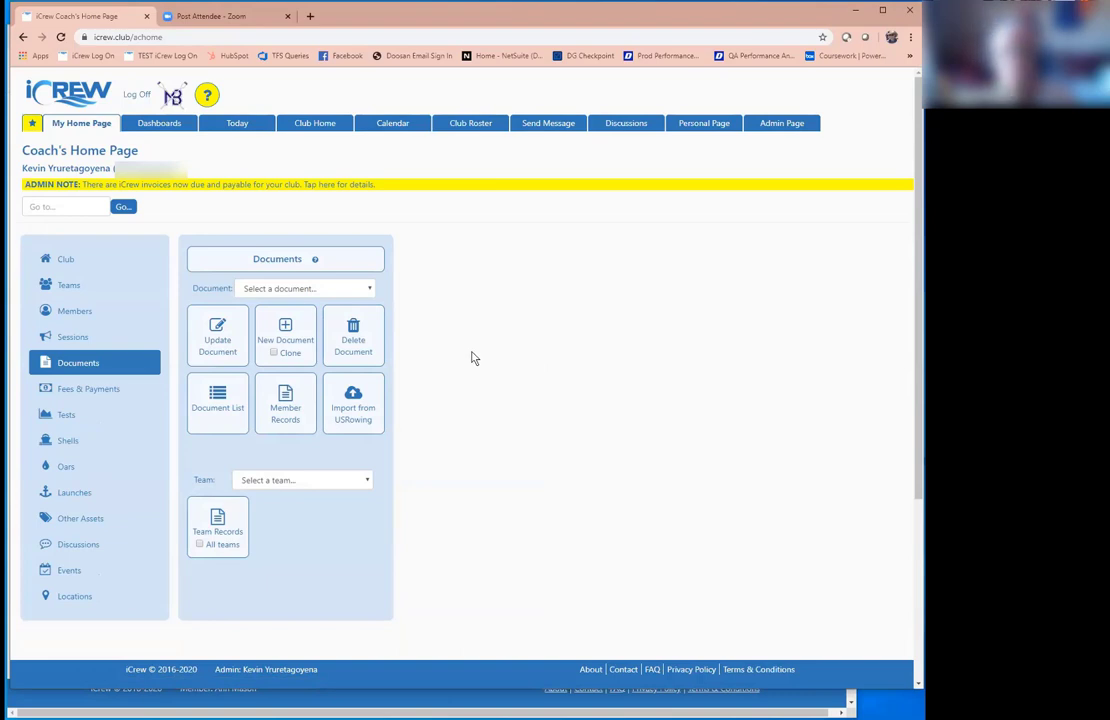
left_click(383, 125)
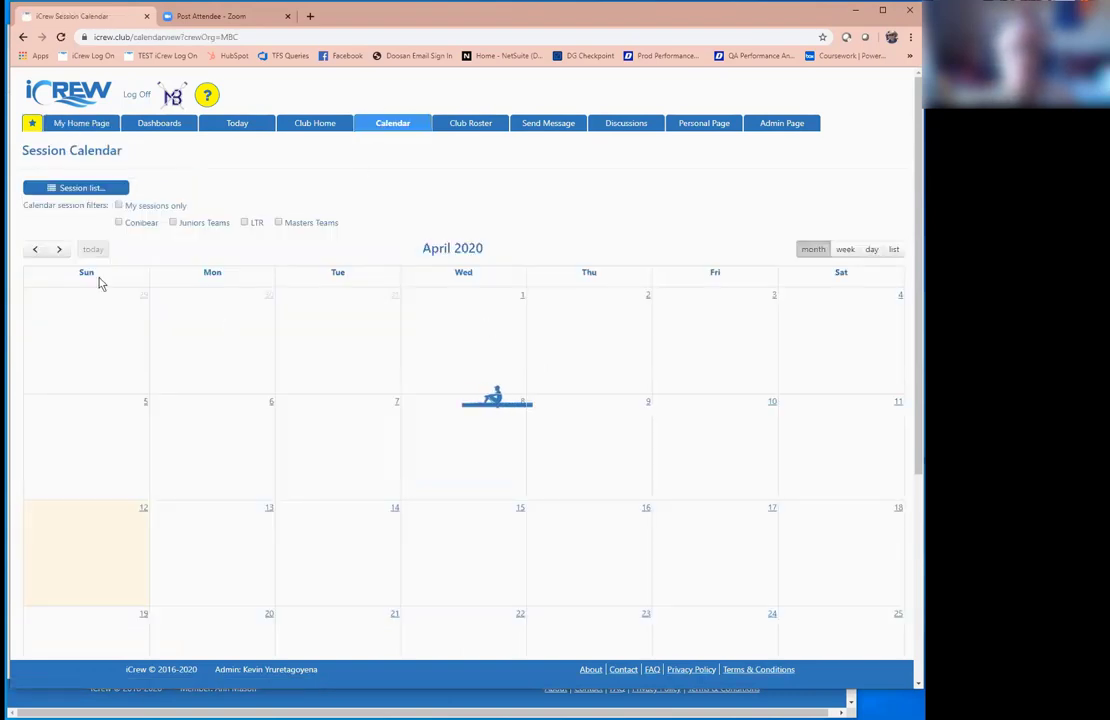
left_click(56, 252)
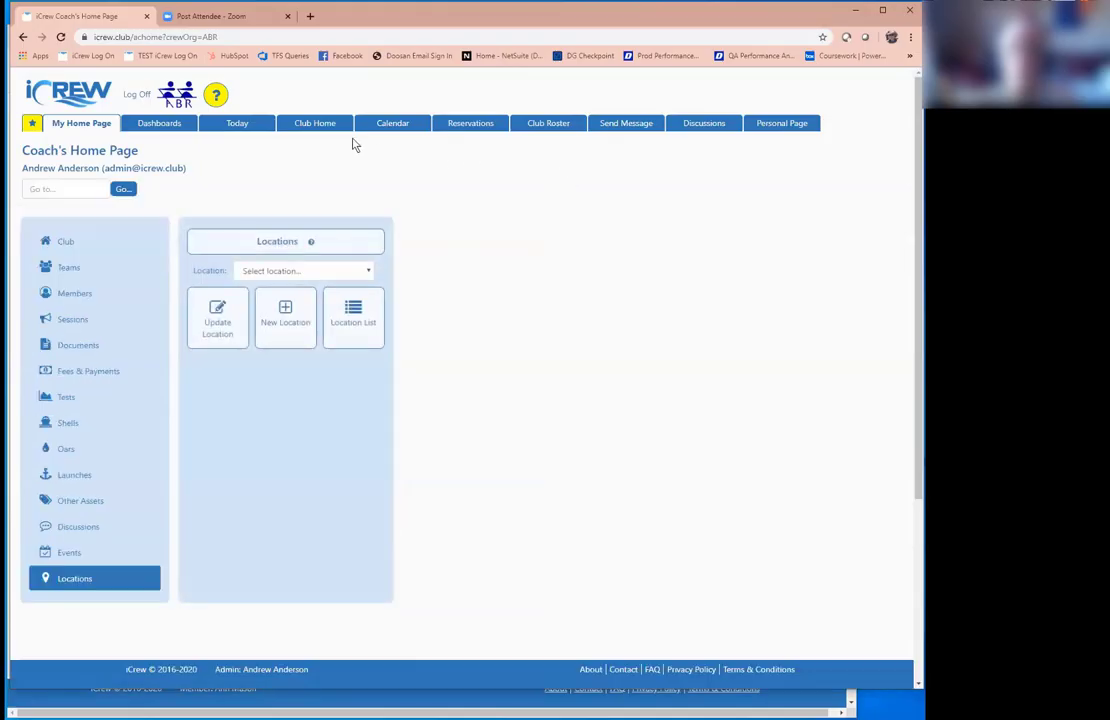
Step: Advance the calendar to June 2020 and open the June 19 Regionals session for editing
left_click(386, 126)
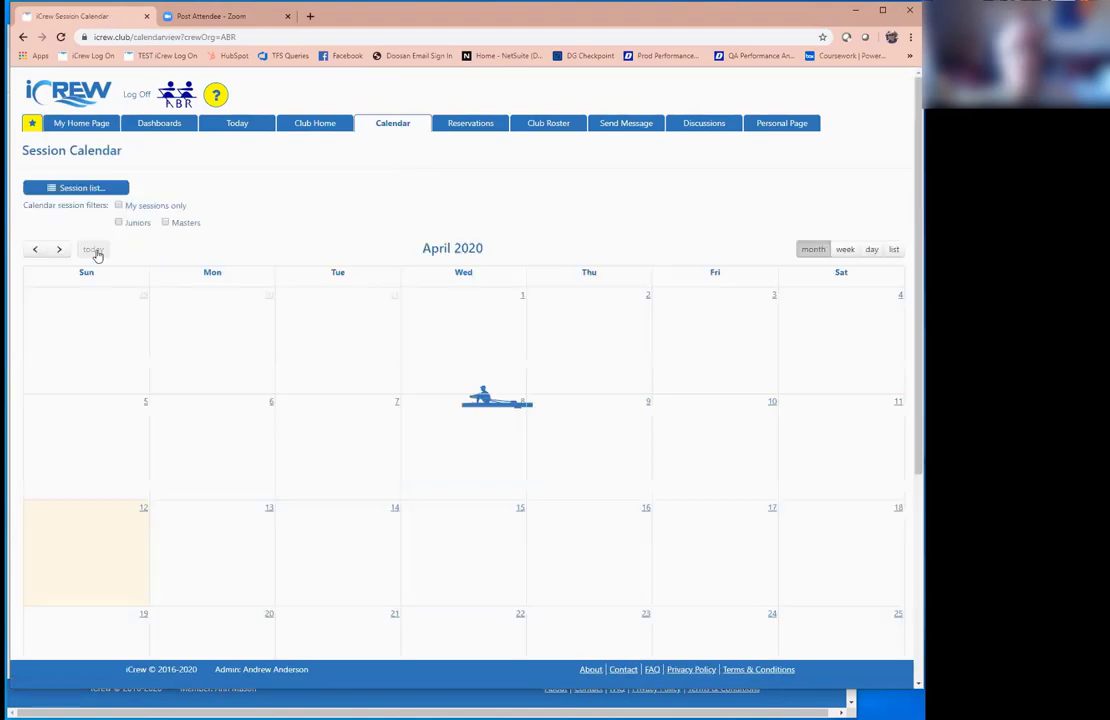
left_click(60, 250)
left_click(60, 250)
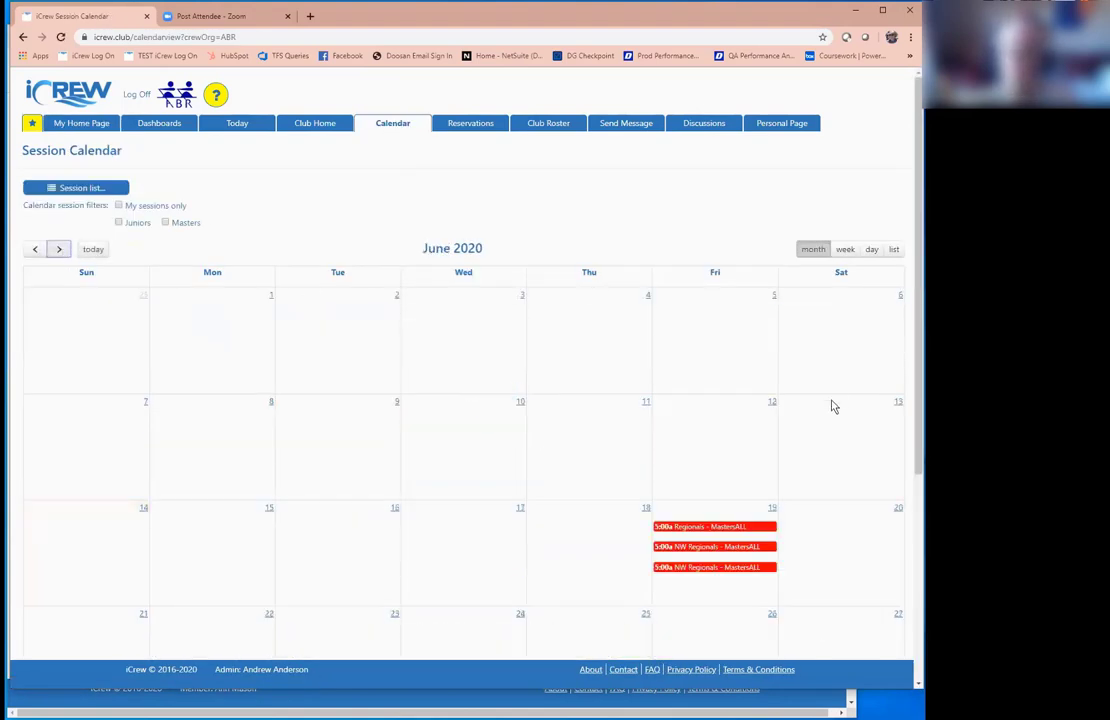
scroll(852, 404, "down", 3)
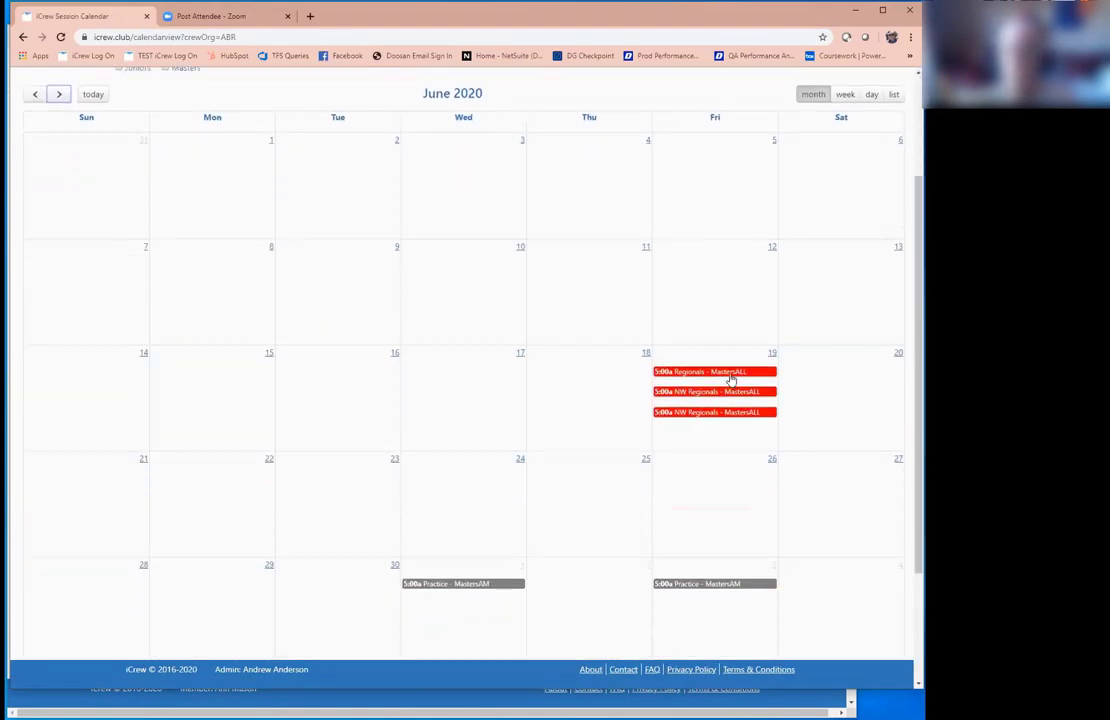
left_click(731, 374)
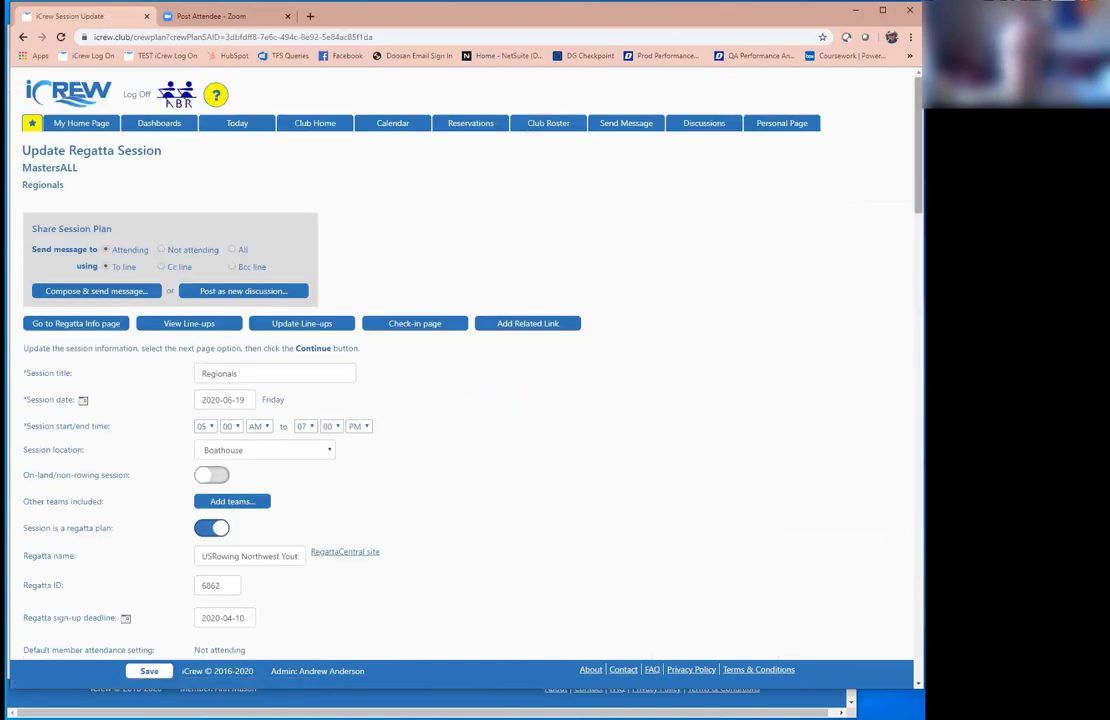
Step: Open the regatta's RegattaCentral entries page in a new tab
scroll(183, 289, "down", 3)
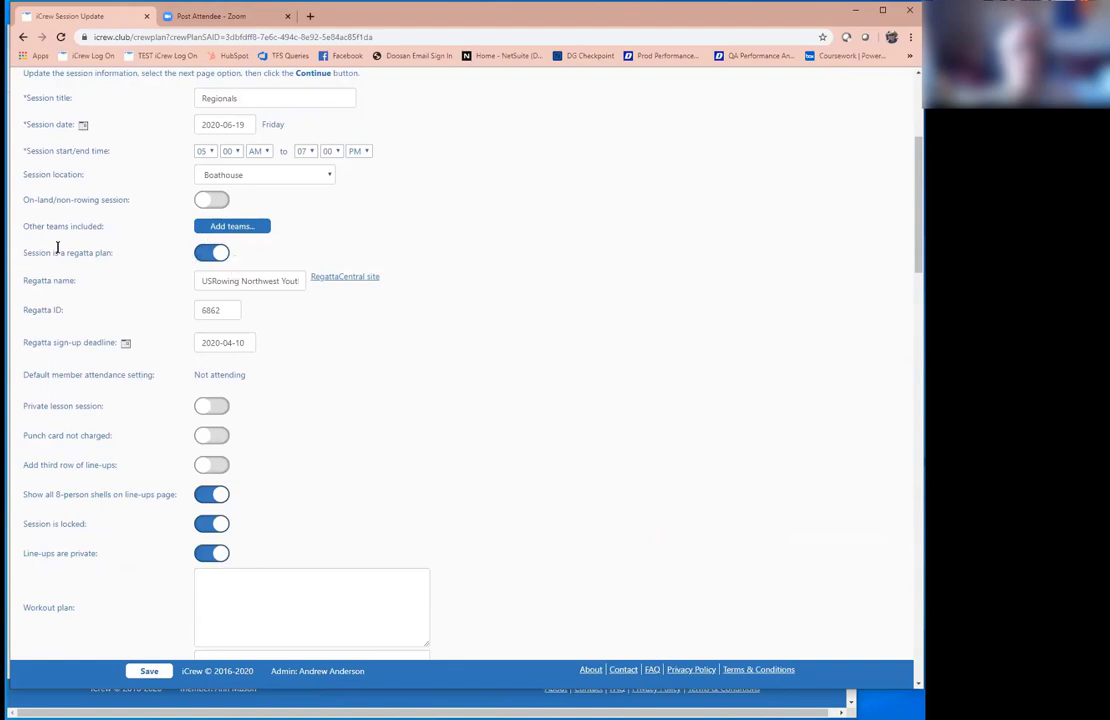
left_click_drag(82, 248, 119, 258)
left_click(286, 283)
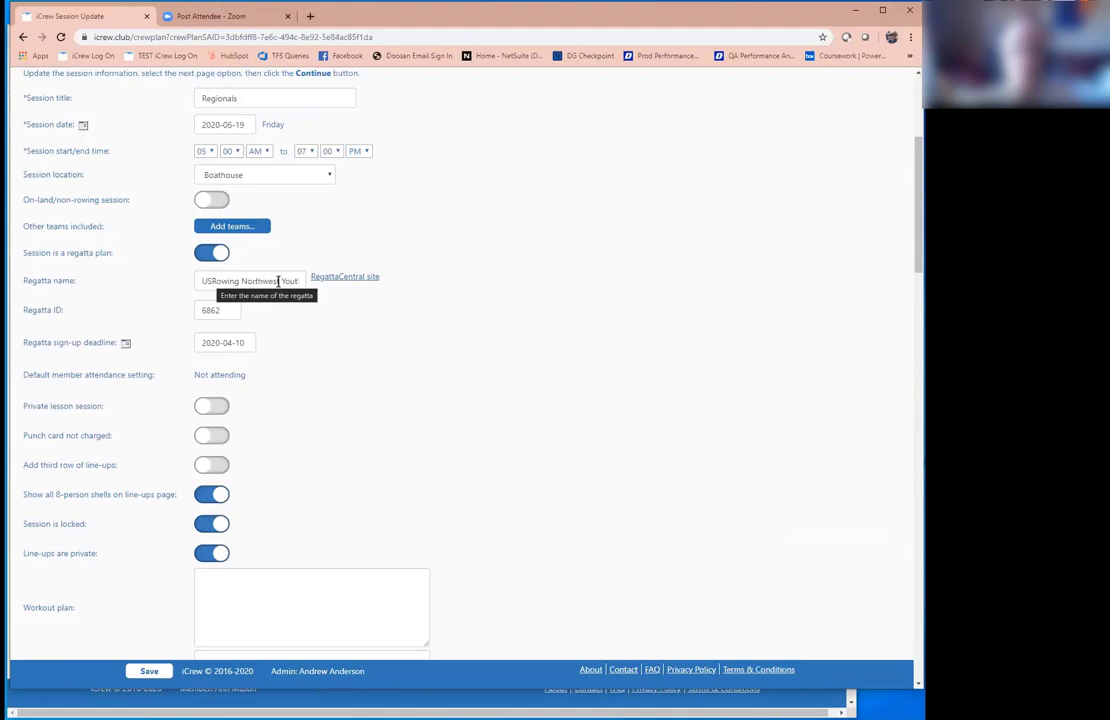
left_click(342, 278)
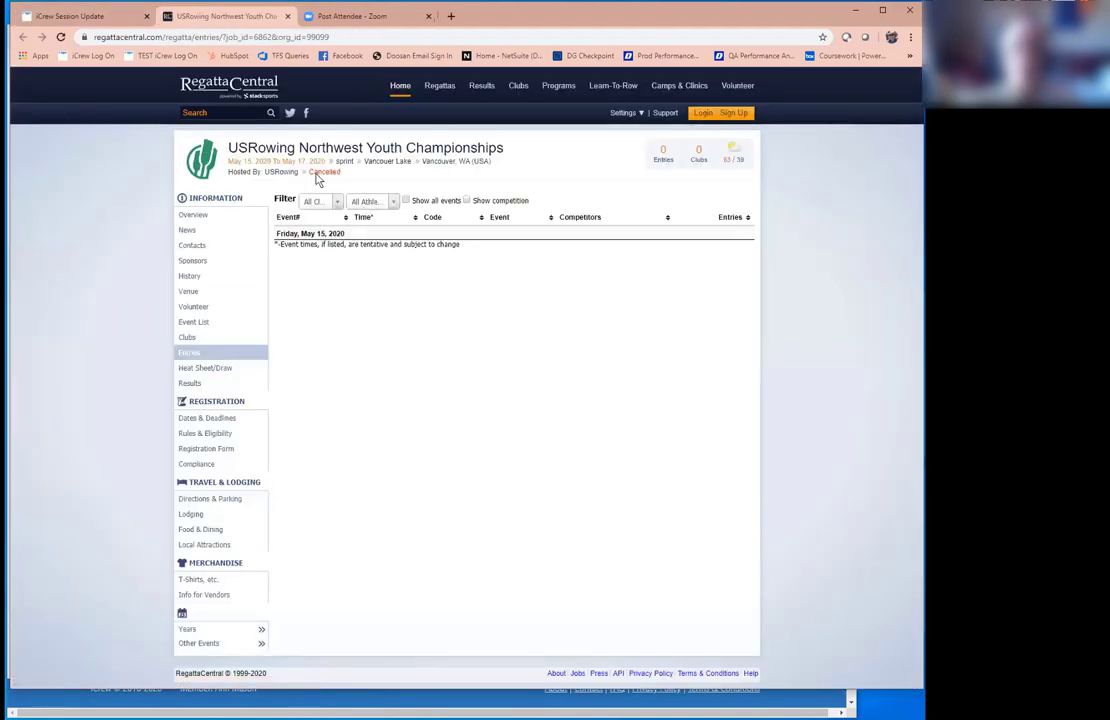
left_click(72, 16)
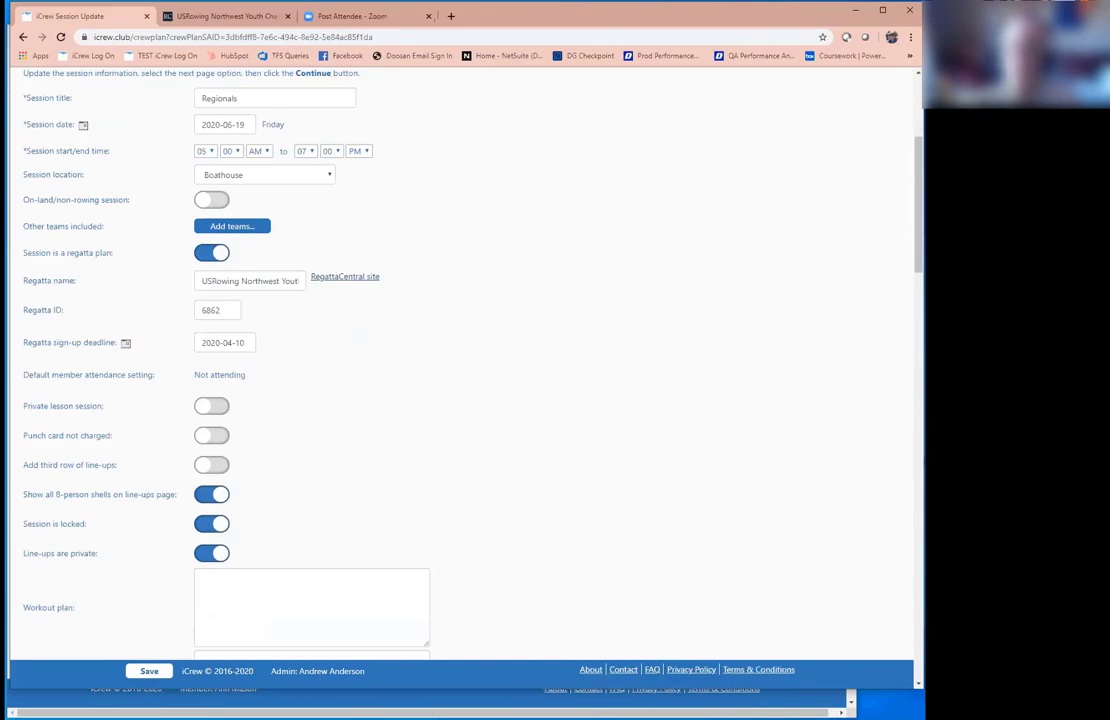
scroll(460, 370, "down", 15)
scroll(126, 326, "down", 2)
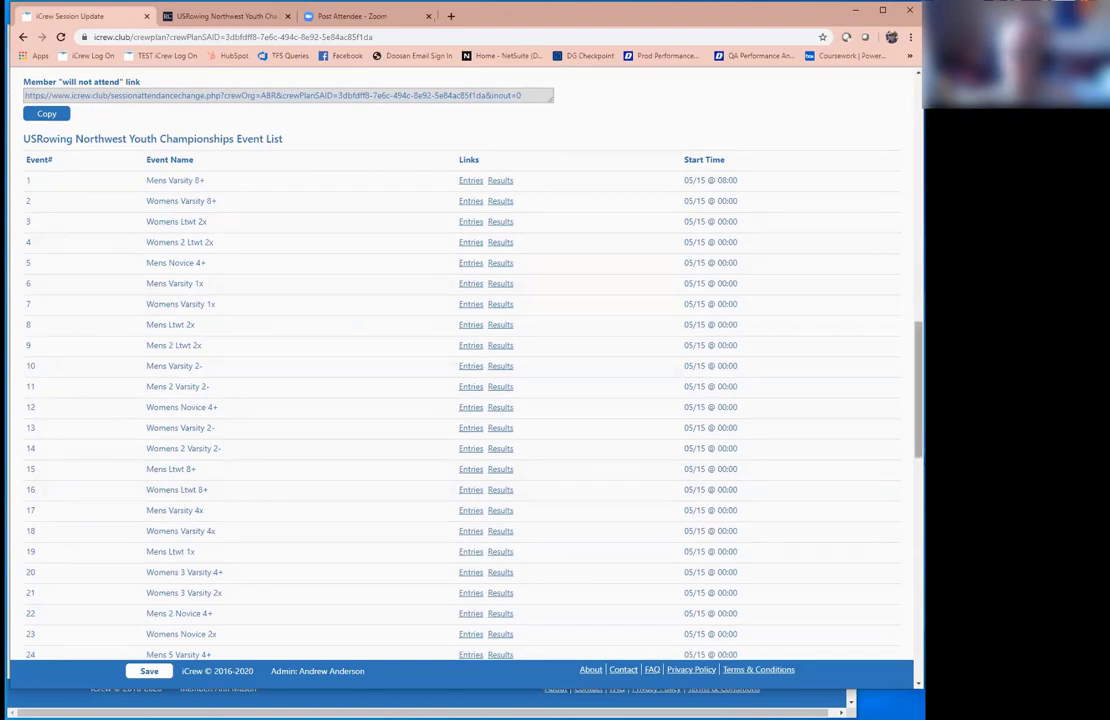
scroll(899, 312, "down", 6)
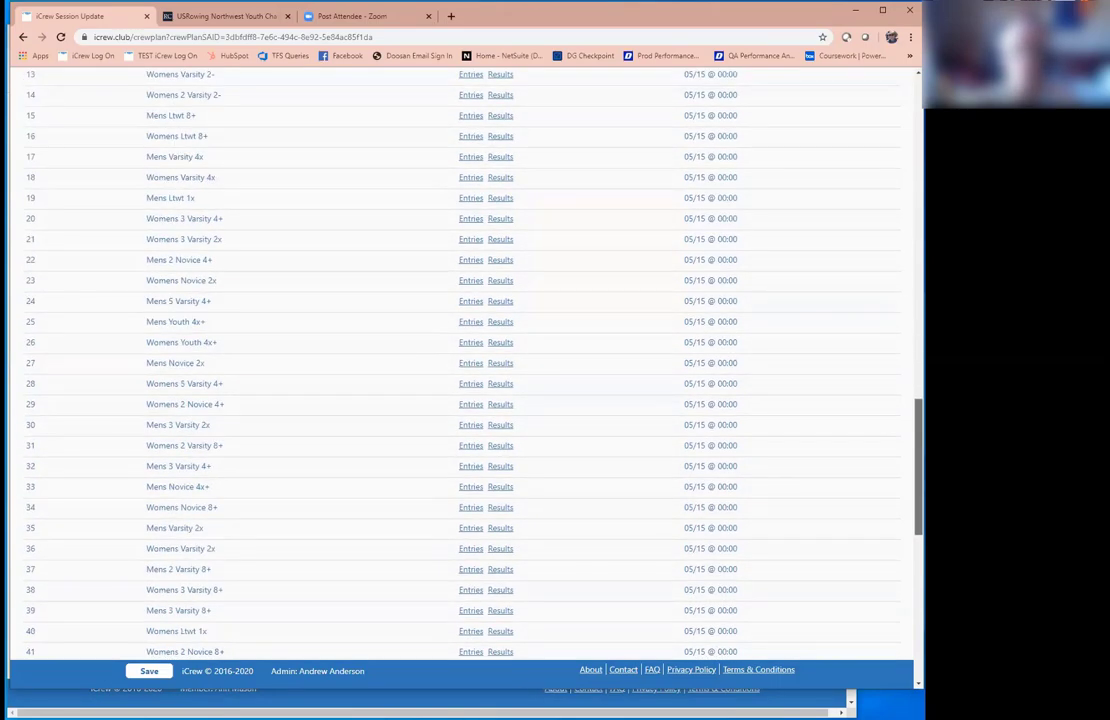
scroll(897, 280, "up", 20)
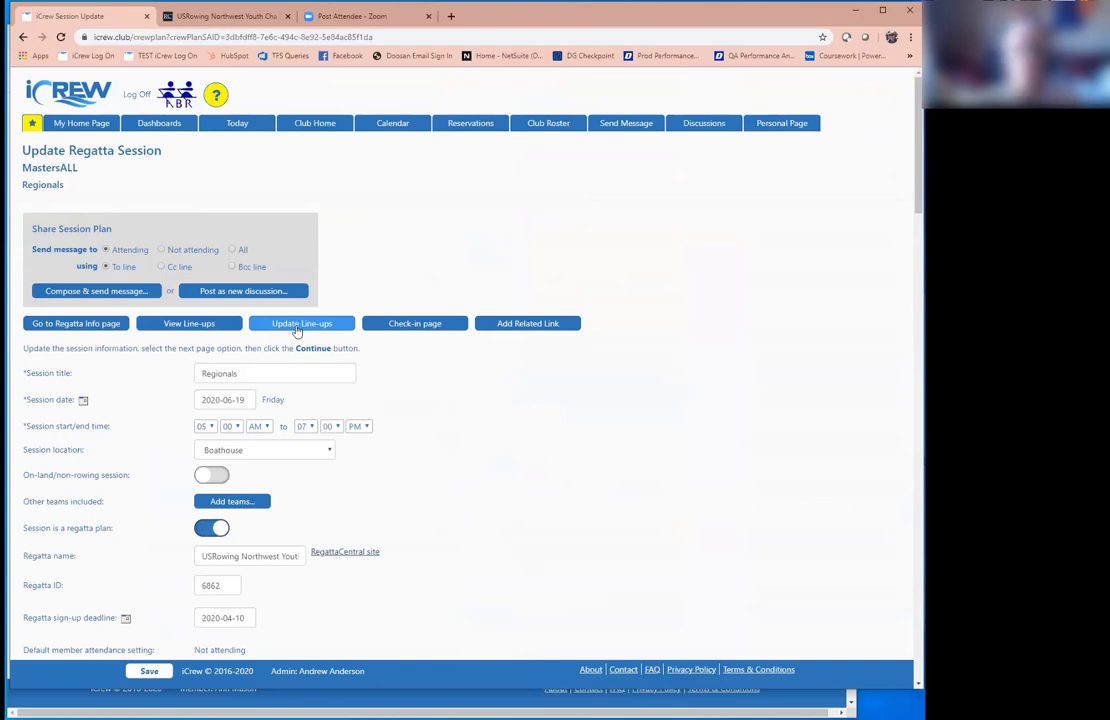
Step: In the line-up editor, place the Swifty (8+) shell in the empty fifth line-up
left_click(298, 325)
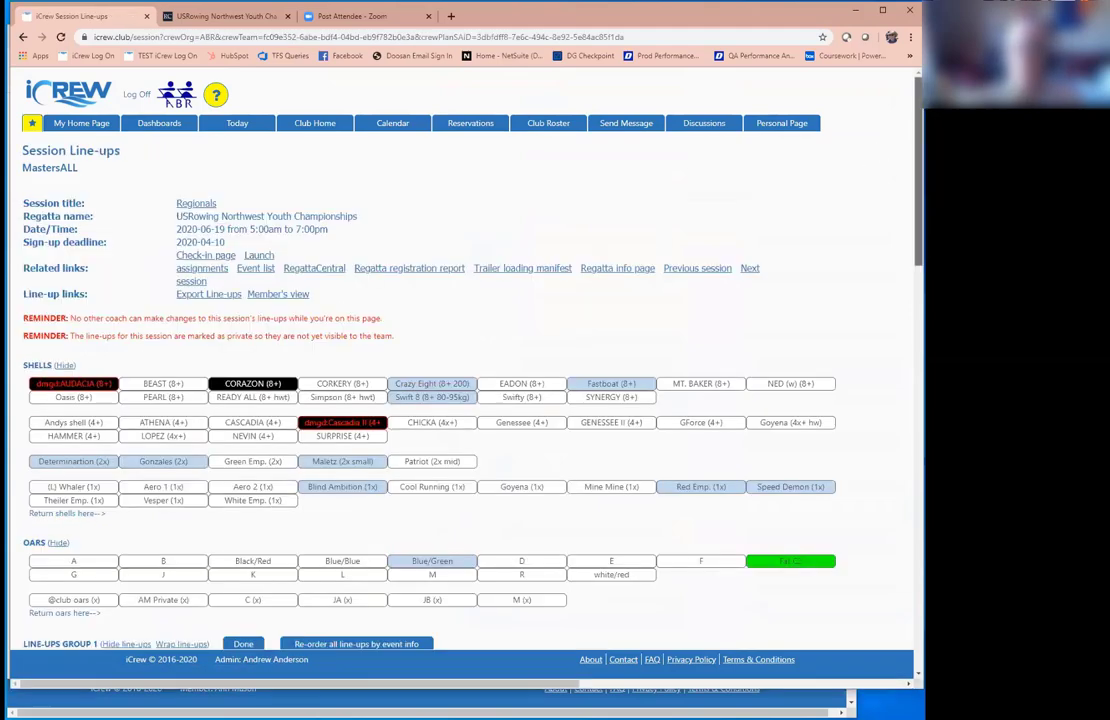
scroll(494, 366, "down", 5)
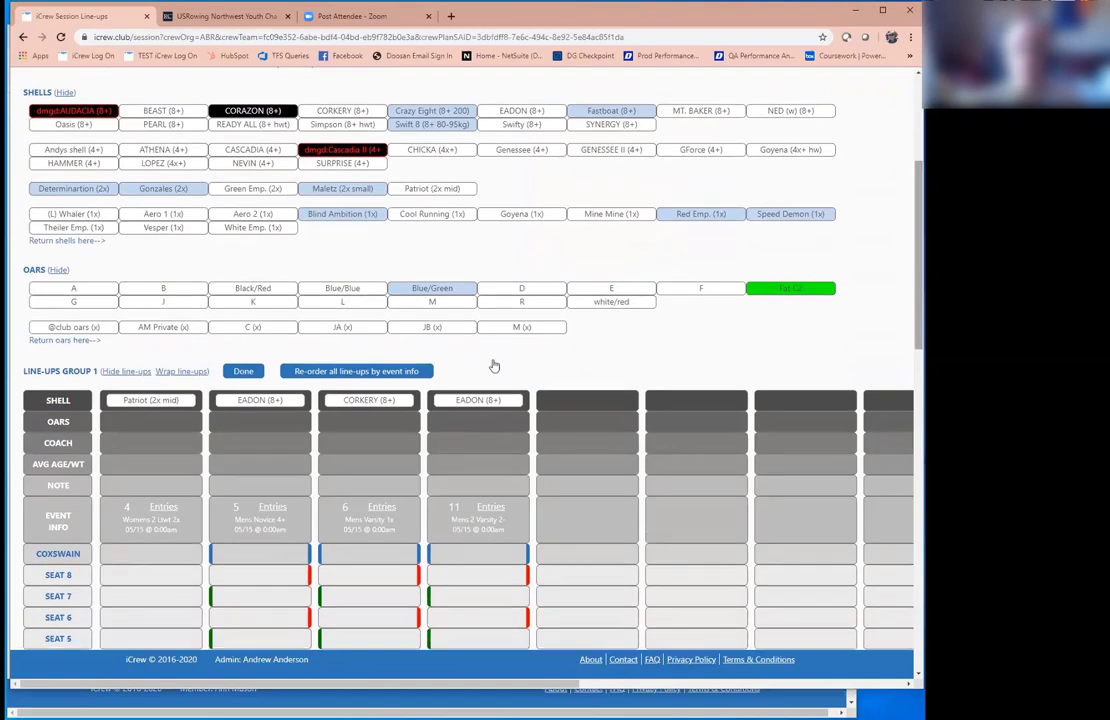
left_click(473, 399)
left_click(262, 400)
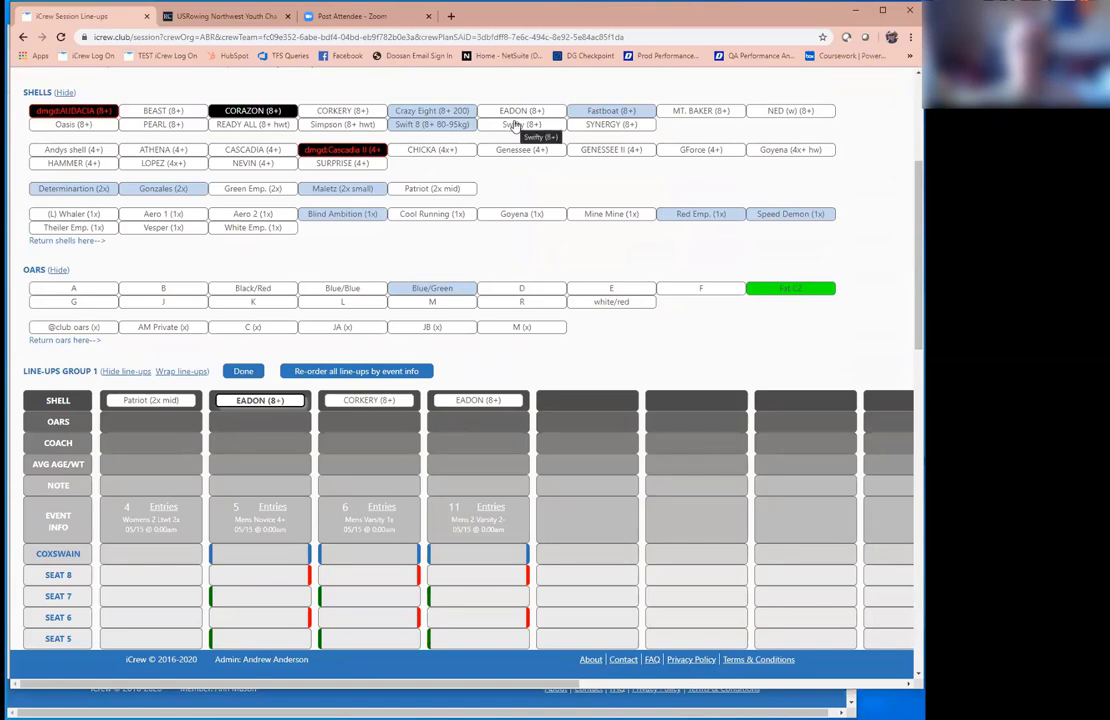
left_click(516, 125)
left_click(622, 405)
Step: Give the Swifty line-up oar set E and regatta event 31
left_click(612, 289)
left_click(618, 428)
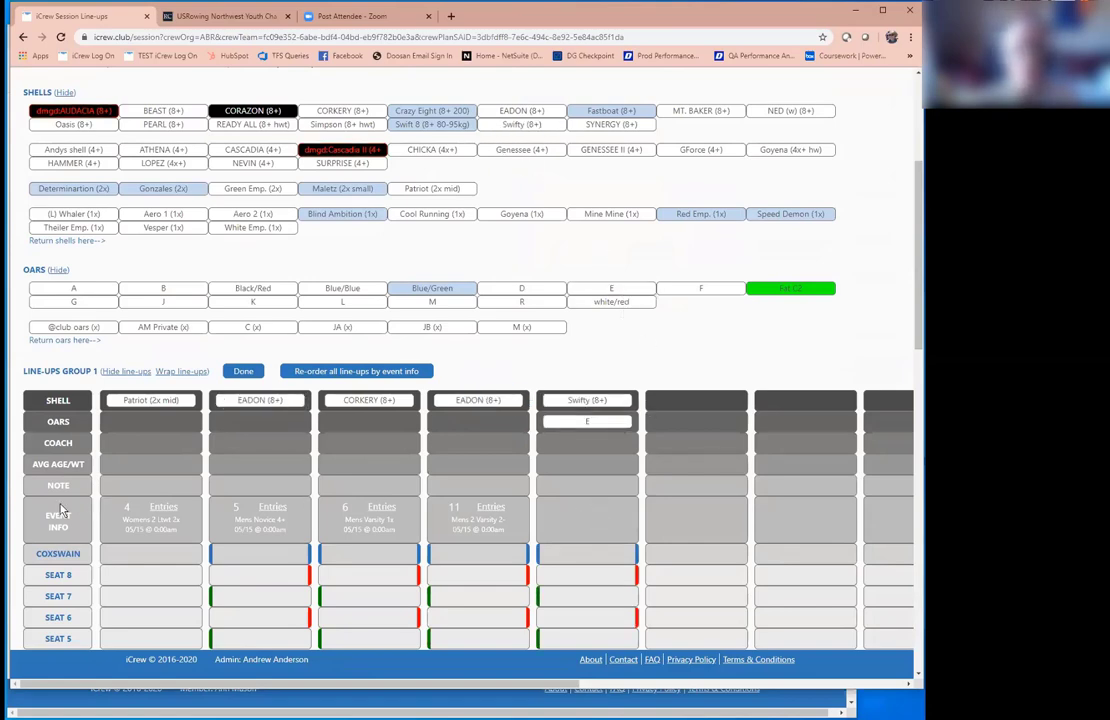
left_click(587, 515)
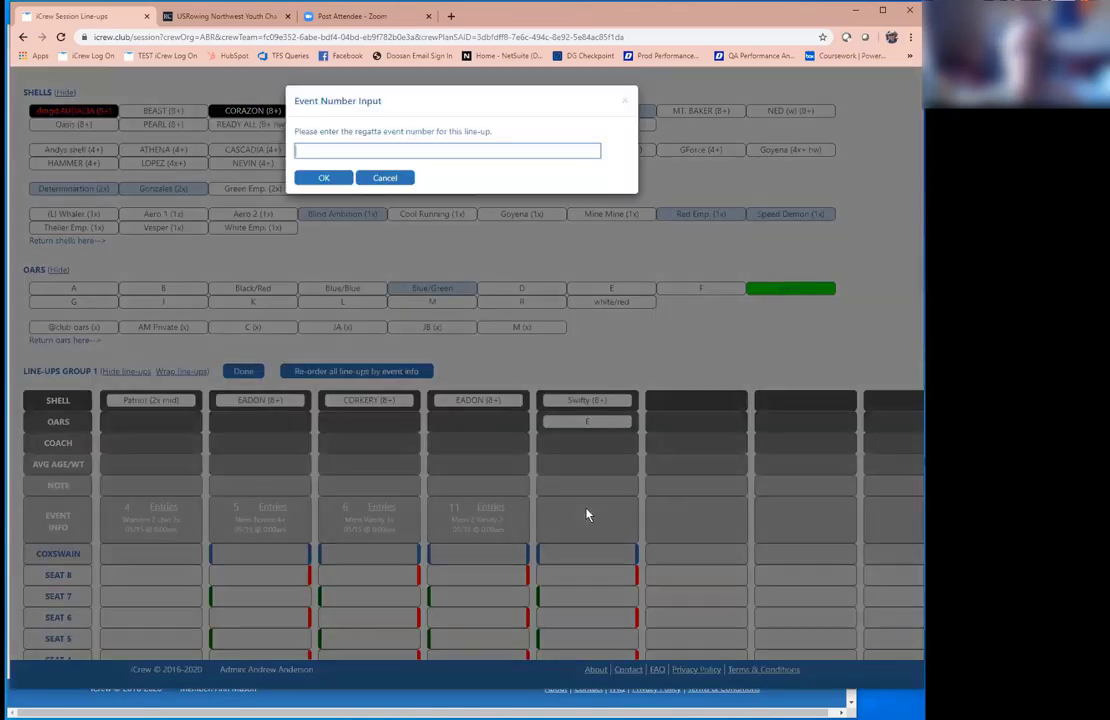
type("31")
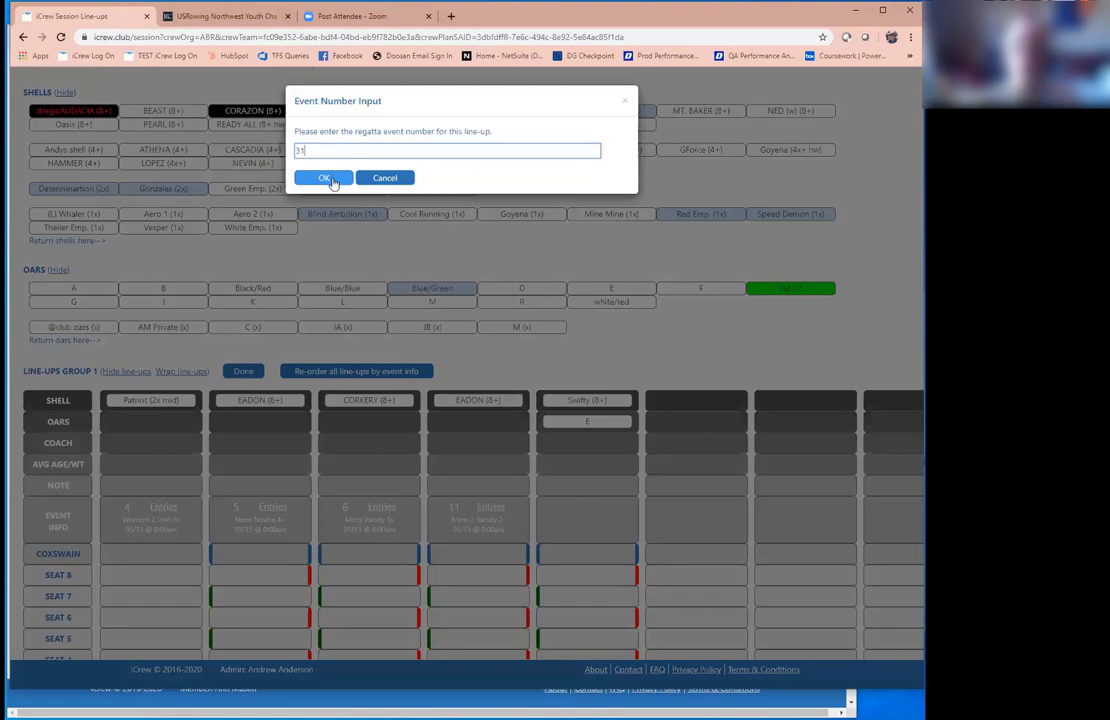
left_click(331, 179)
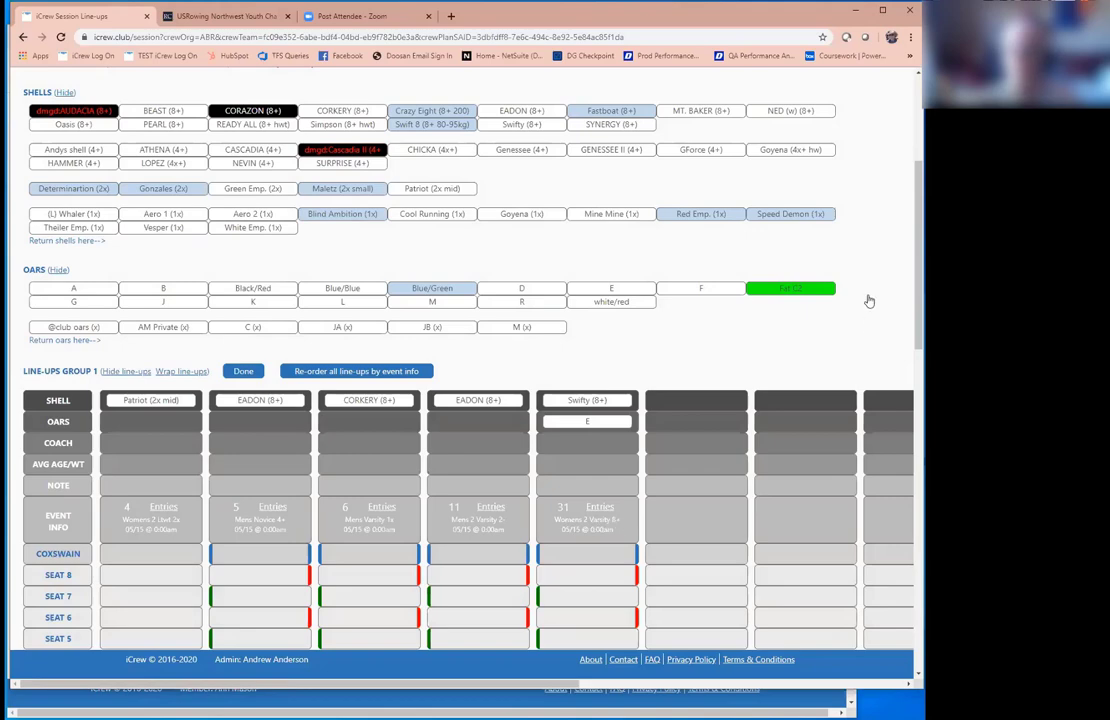
Step: Show absent members in the rowers list by unchecking Hide absent members
scroll(590, 300, "down", 3)
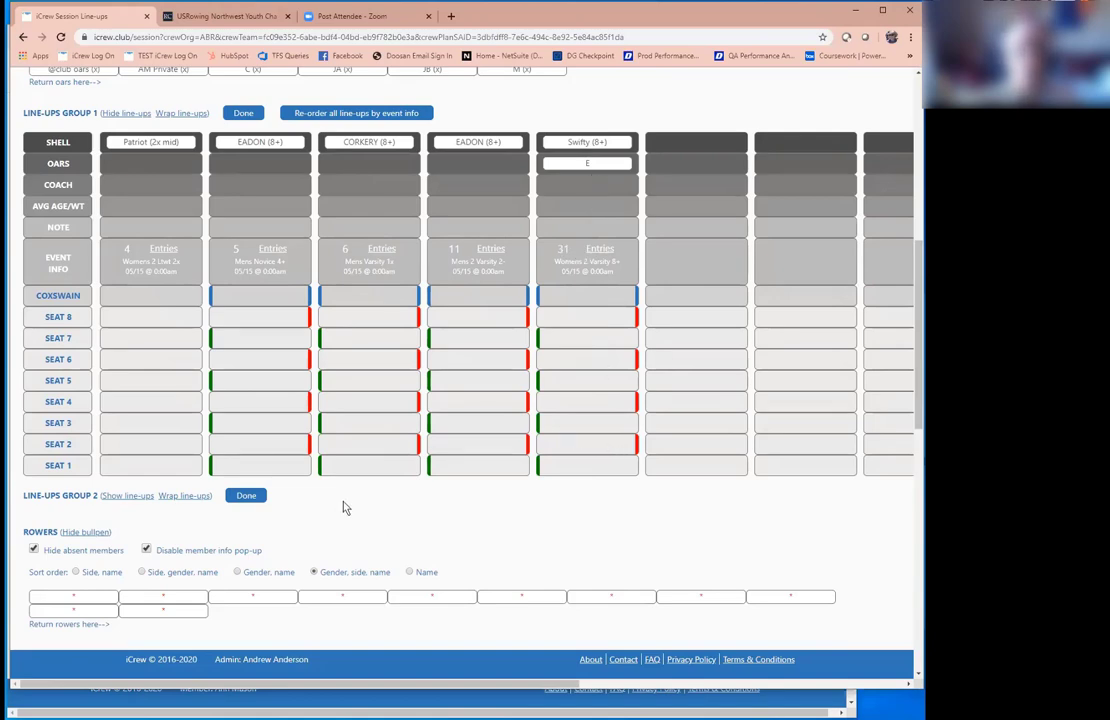
scroll(344, 507, "down", 1)
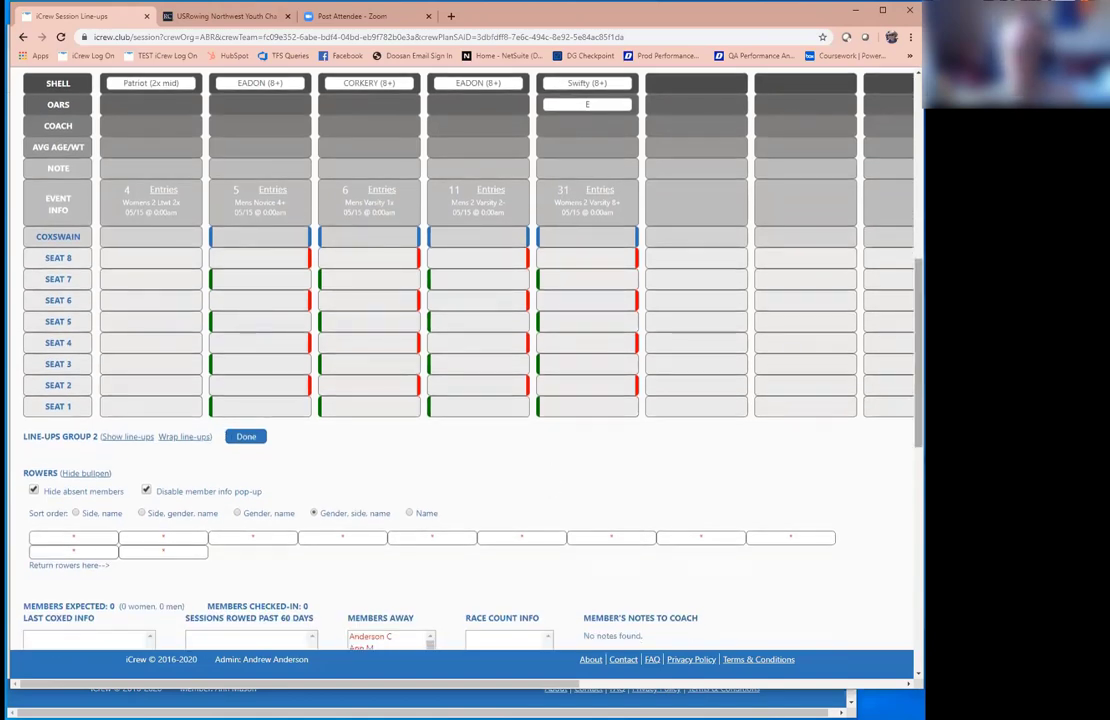
scroll(460, 360, "down", 1)
scroll(460, 360, "up", 1)
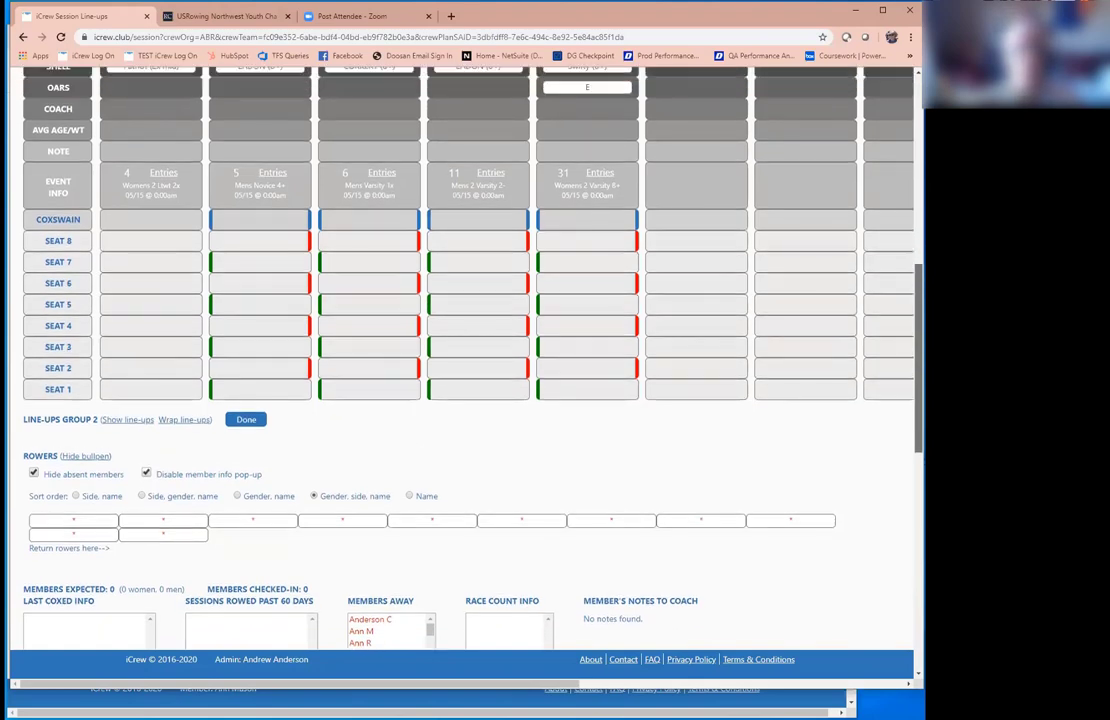
left_click(34, 474)
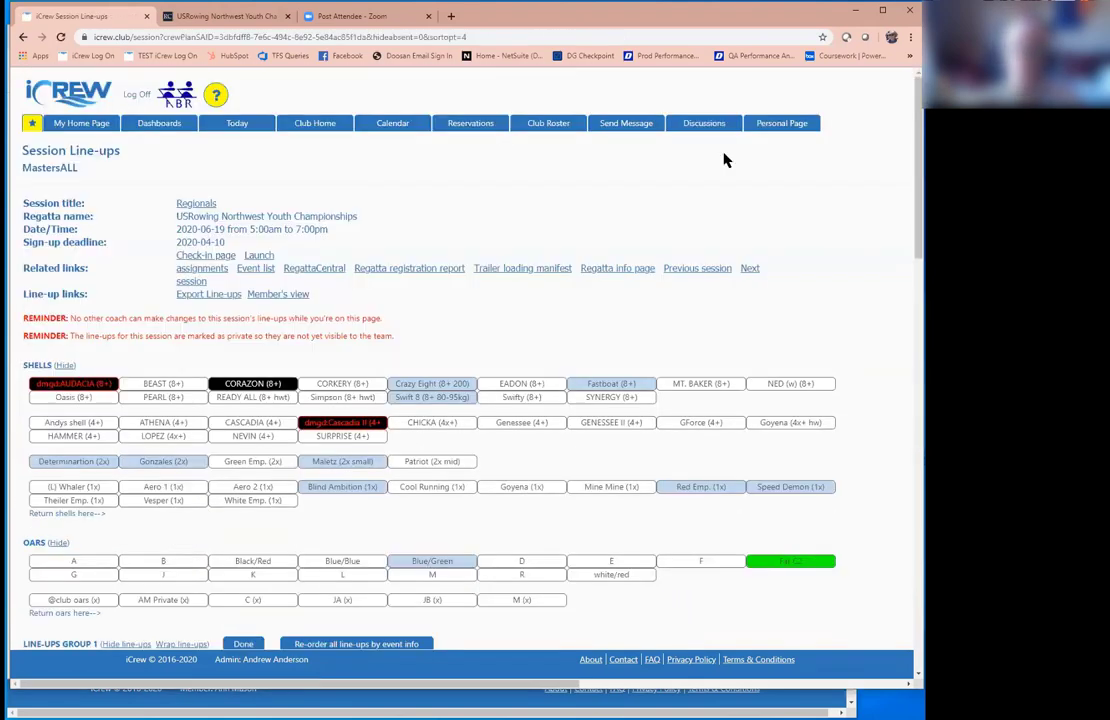
scroll(553, 470, "down", 7)
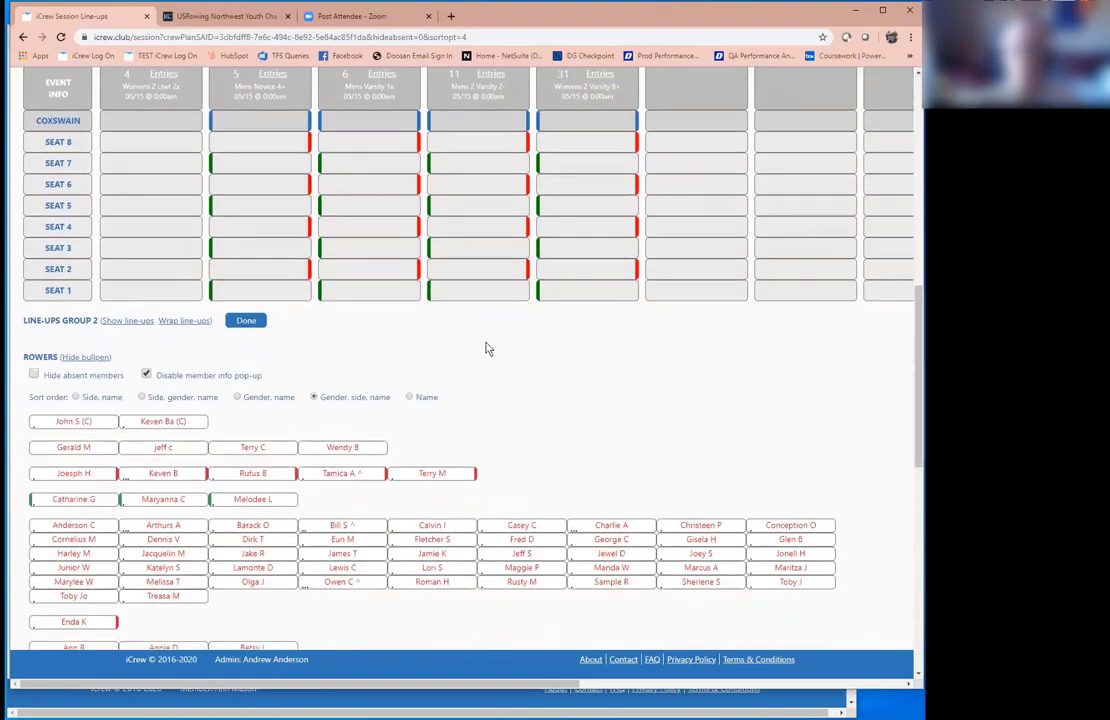
Step: Seat the chosen rower in seat 4 of event 6 and seat 2 of event 31
left_click(432, 473)
left_click(325, 233)
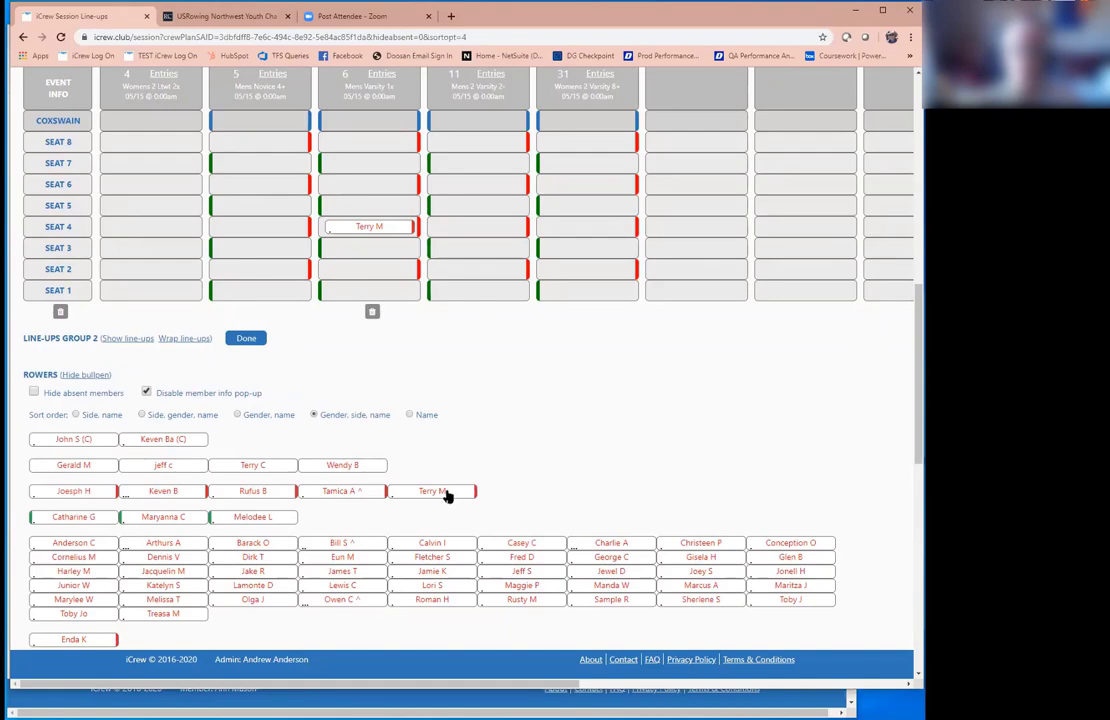
left_click(449, 488)
left_click(632, 272)
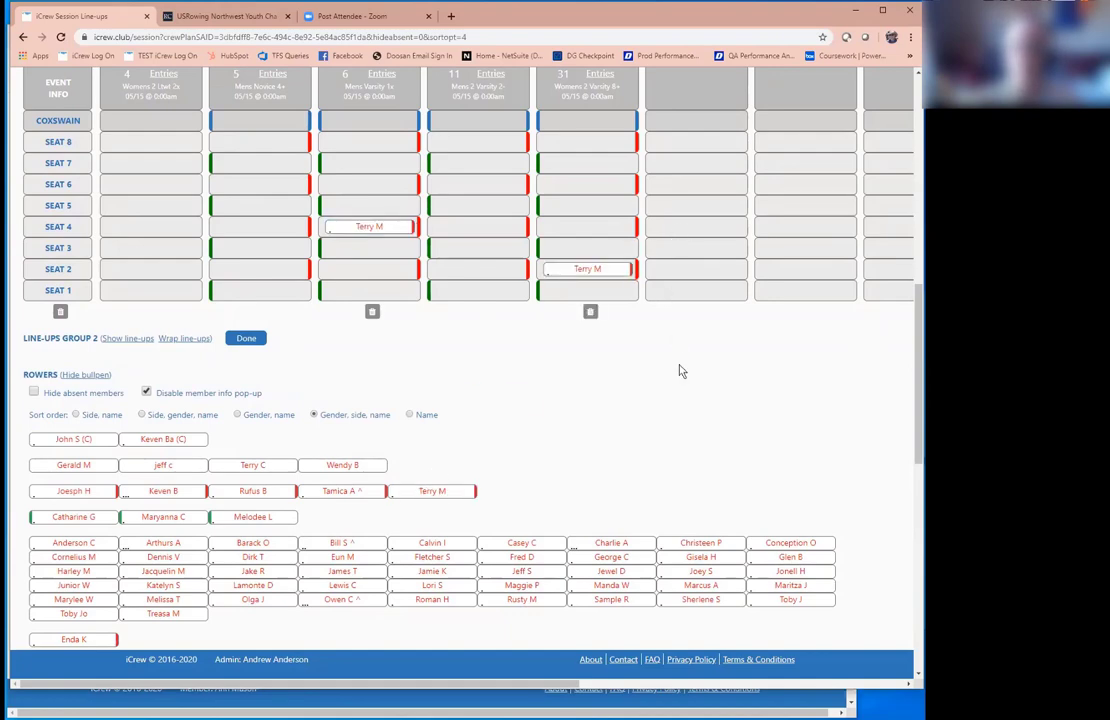
scroll(871, 358, "up", 6)
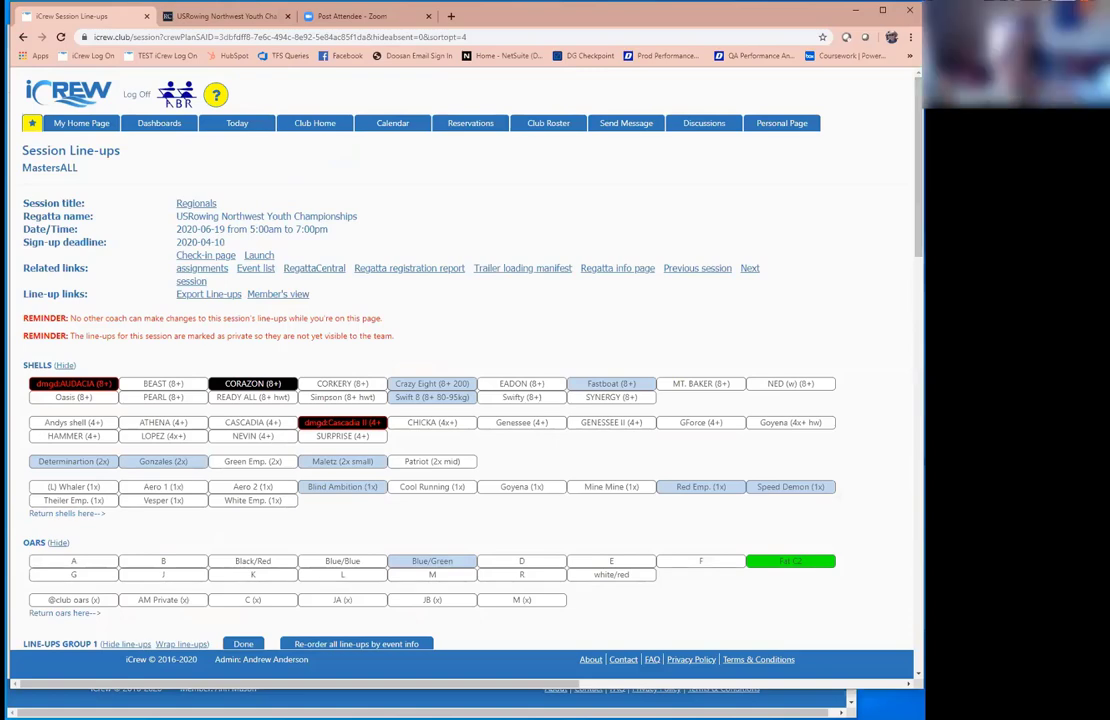